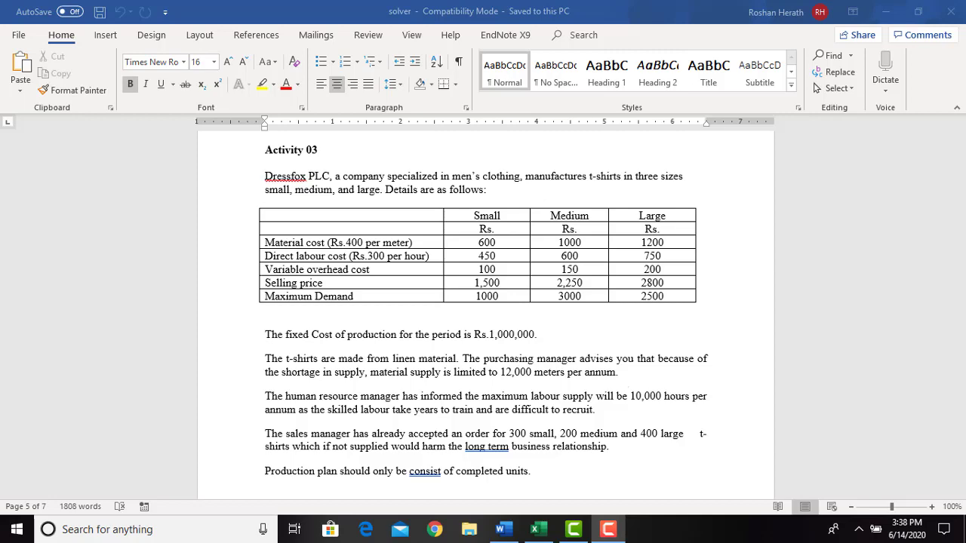
Review the Activity 03 problem and copy its whole t-shirt cost, selling price and demand table
click(630, 374)
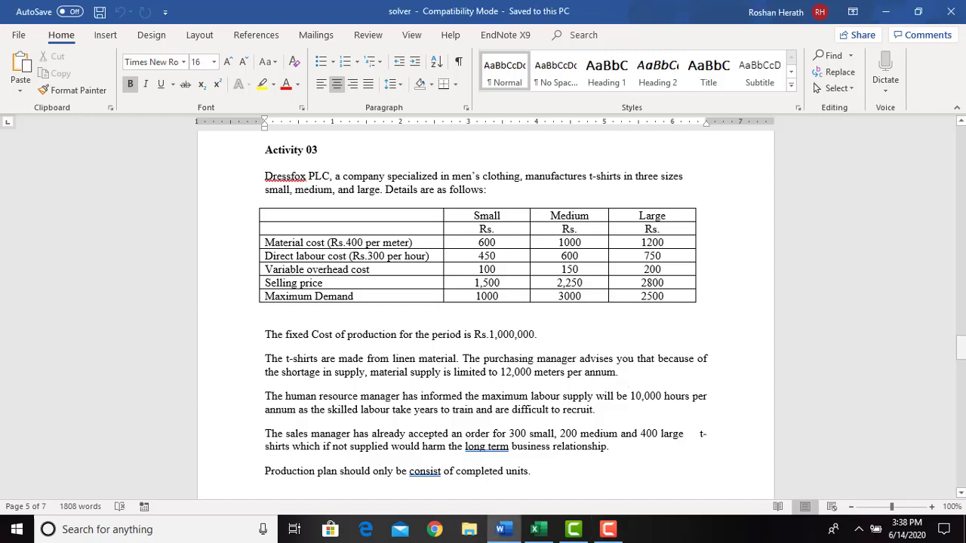
drag(962, 350, 962, 357)
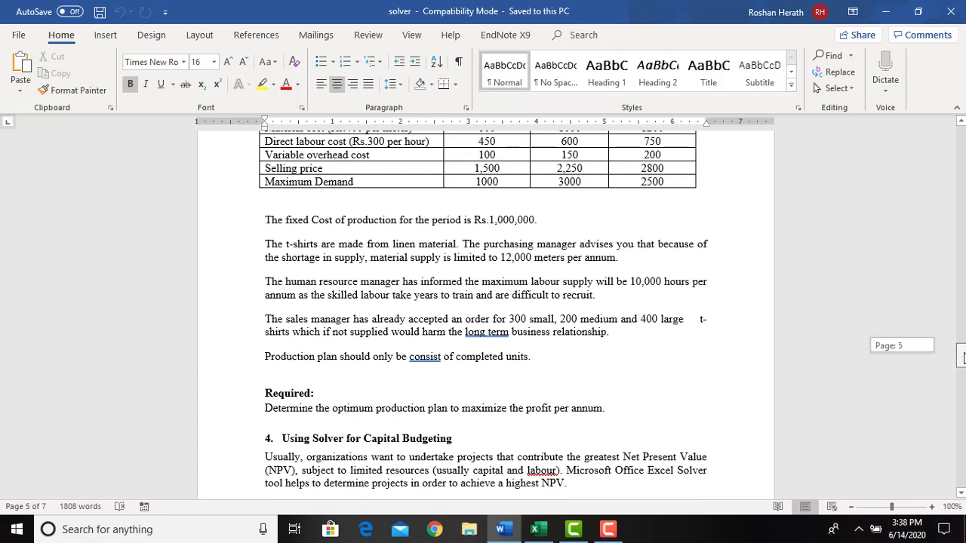
drag(963, 357, 963, 350)
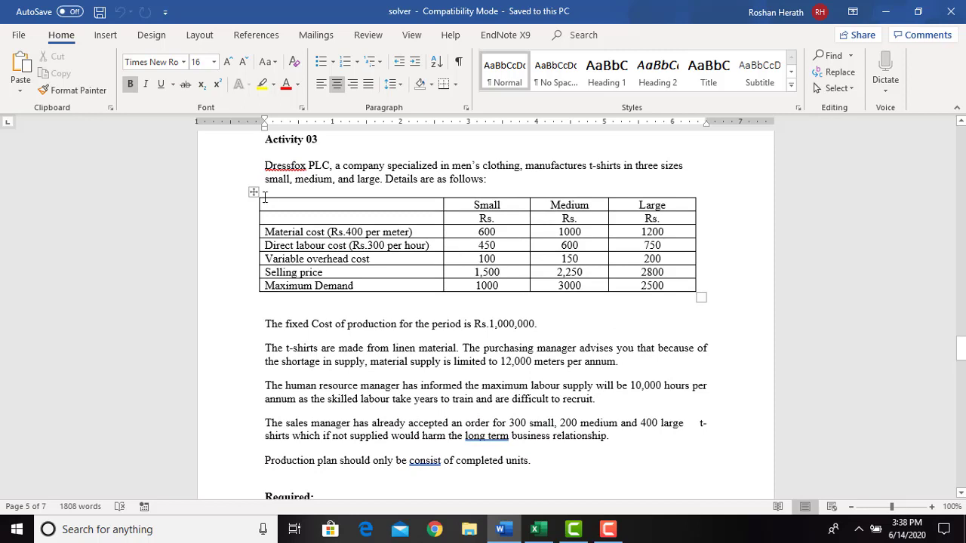
click(254, 192)
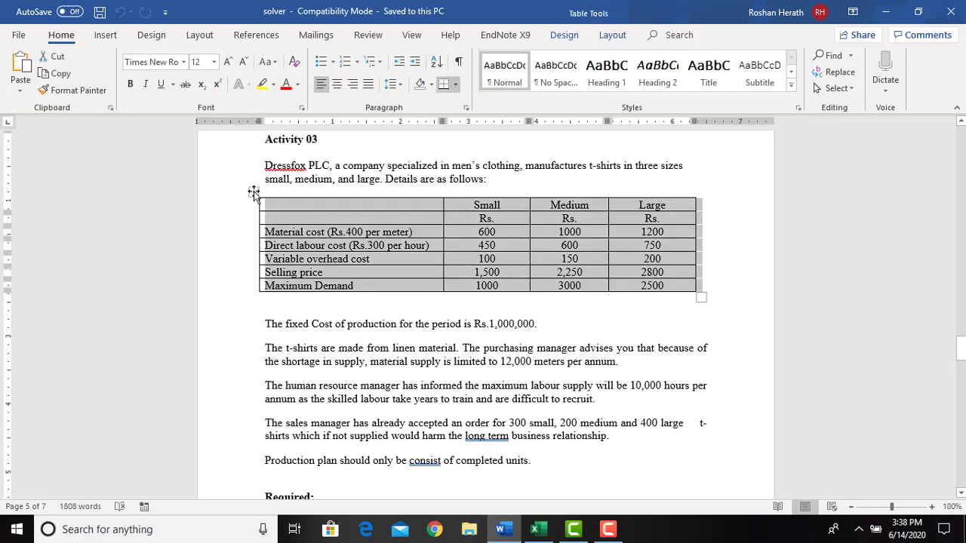
right_click(254, 192)
click(305, 219)
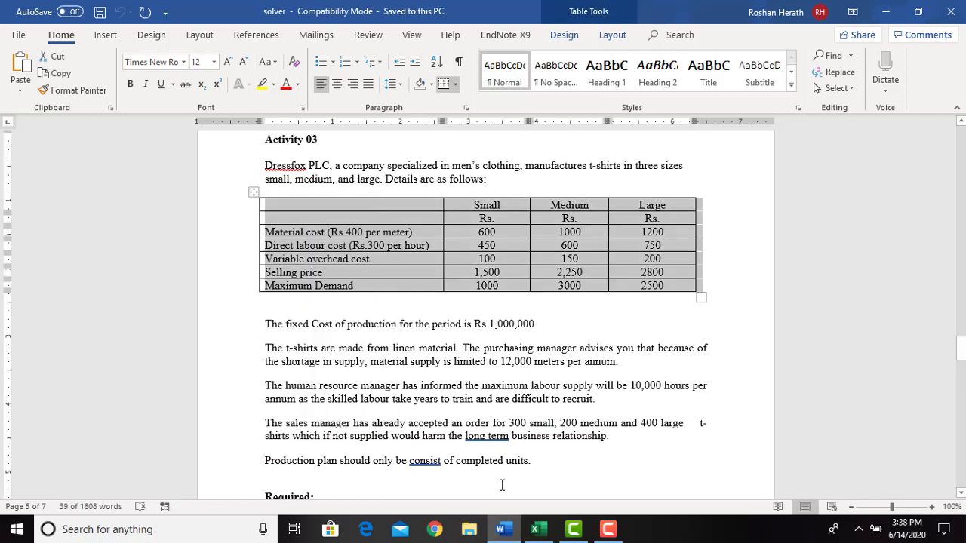
Switch to Excel, paste the table at A3 using the destination formatting, and fit column A to its contents
click(535, 529)
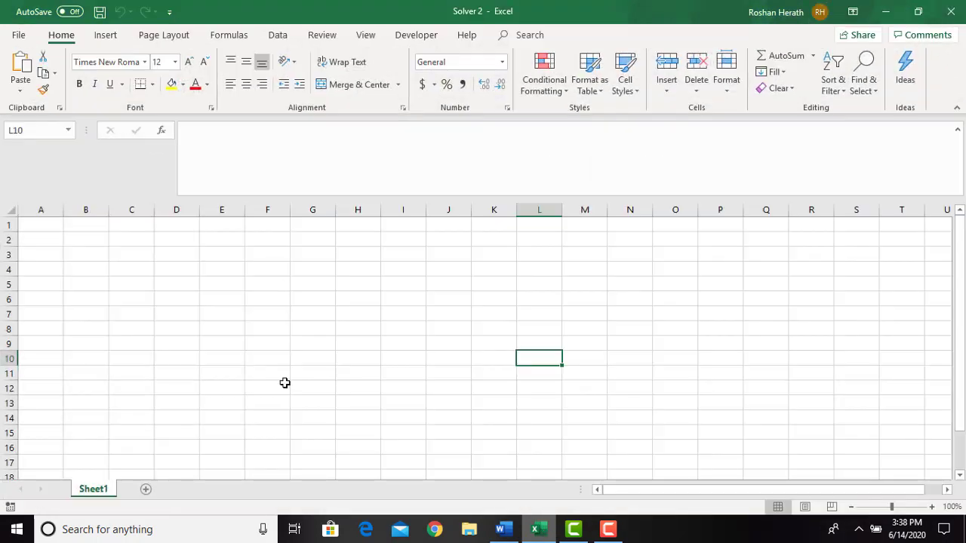
click(56, 254)
right_click(58, 258)
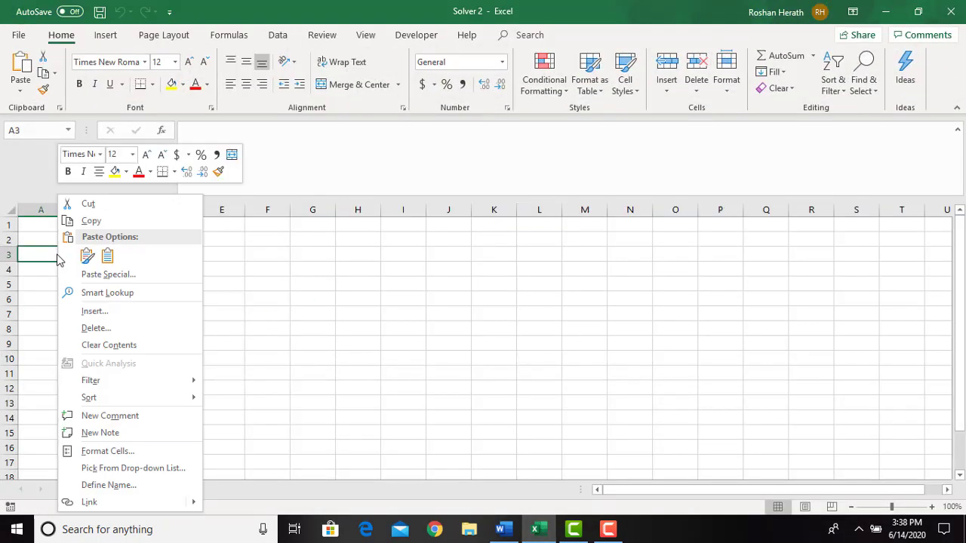
click(107, 257)
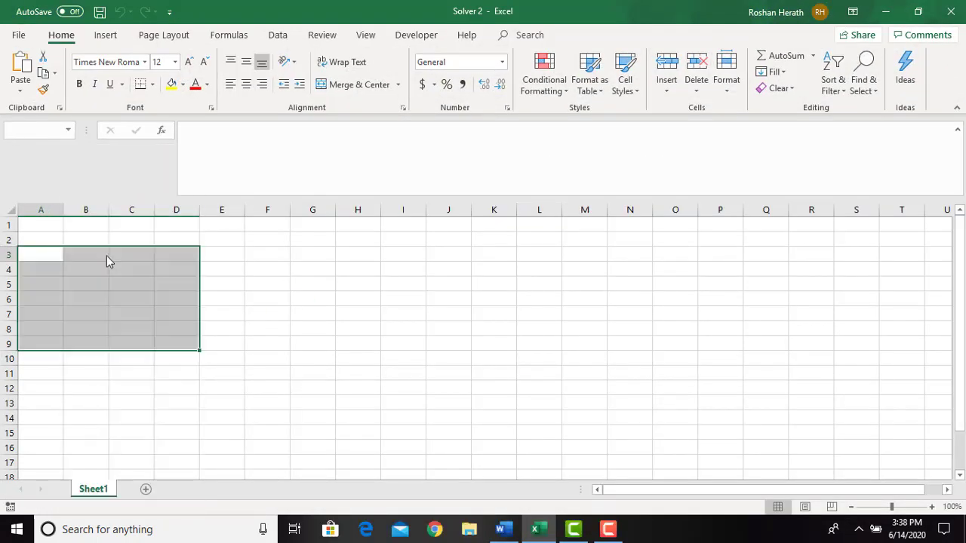
click(101, 254)
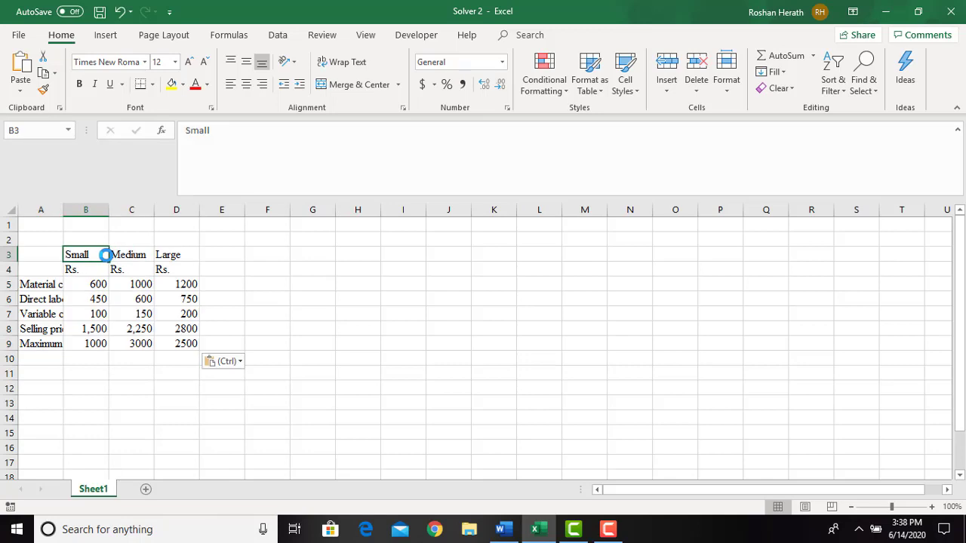
double_click(63, 209)
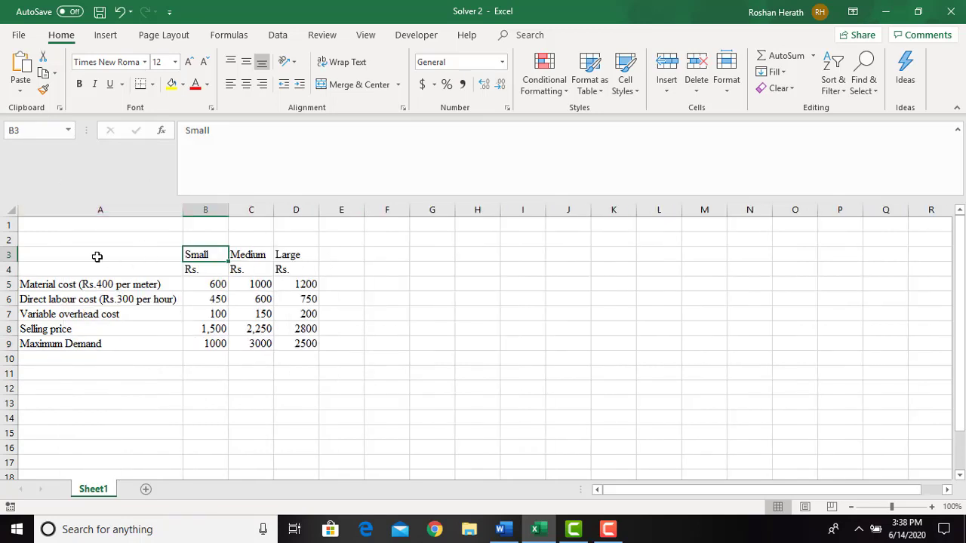
Apply all borders to the pasted table in A3:D9
drag(97, 256, 295, 347)
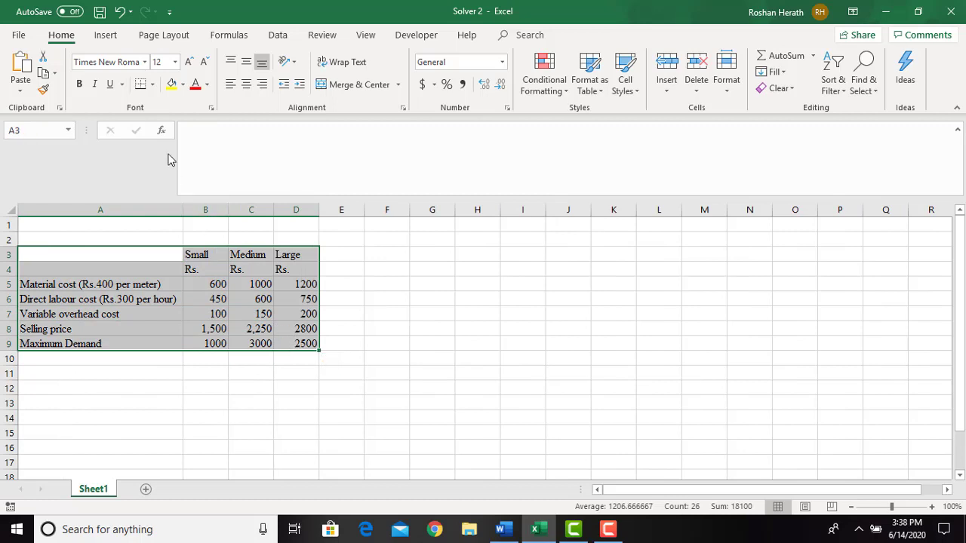
click(153, 85)
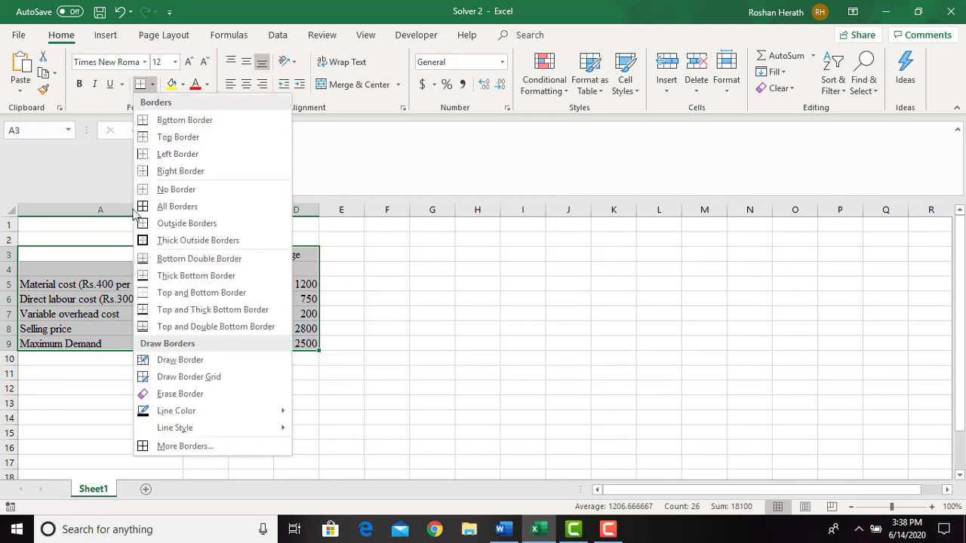
click(177, 205)
Enter the heading "Inputs" in cell A2 above the table
click(59, 242)
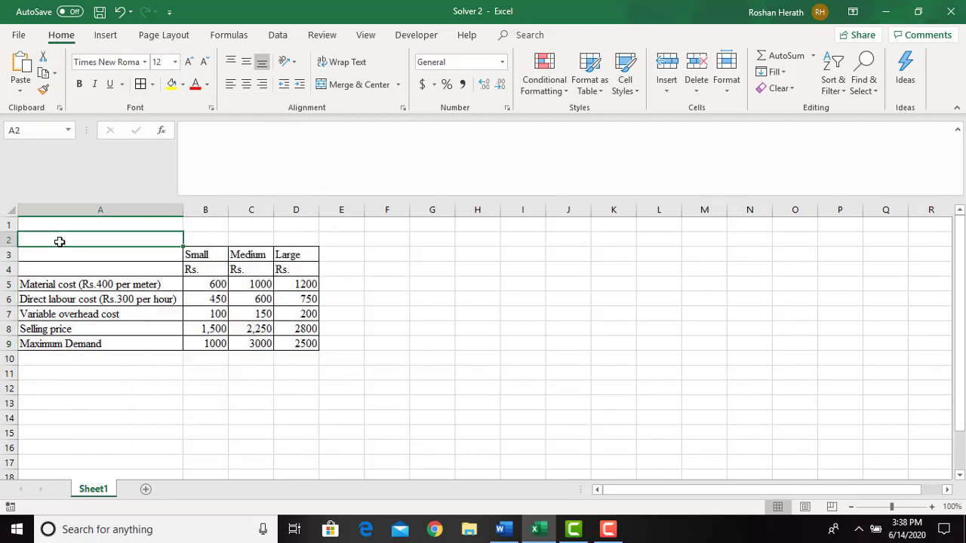
text(Input)
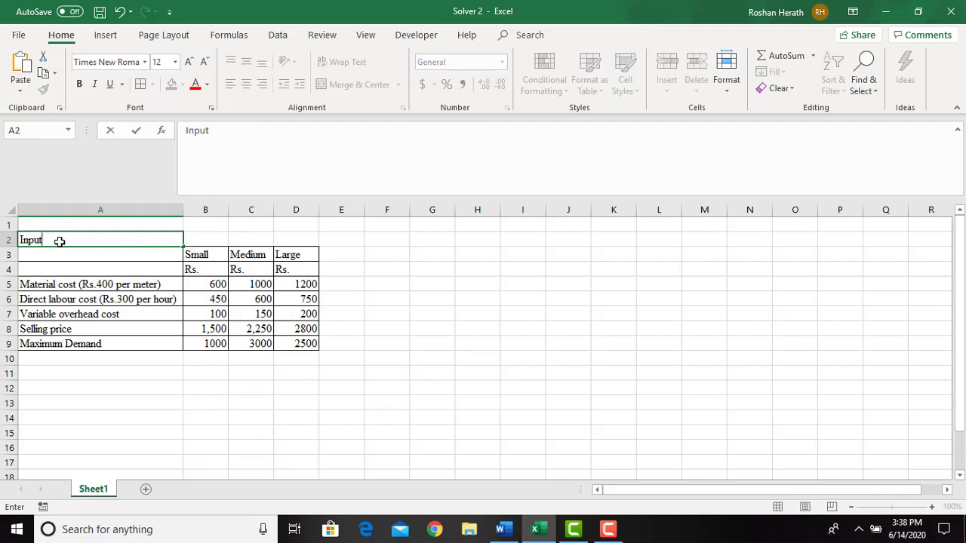
text(s)
click(249, 391)
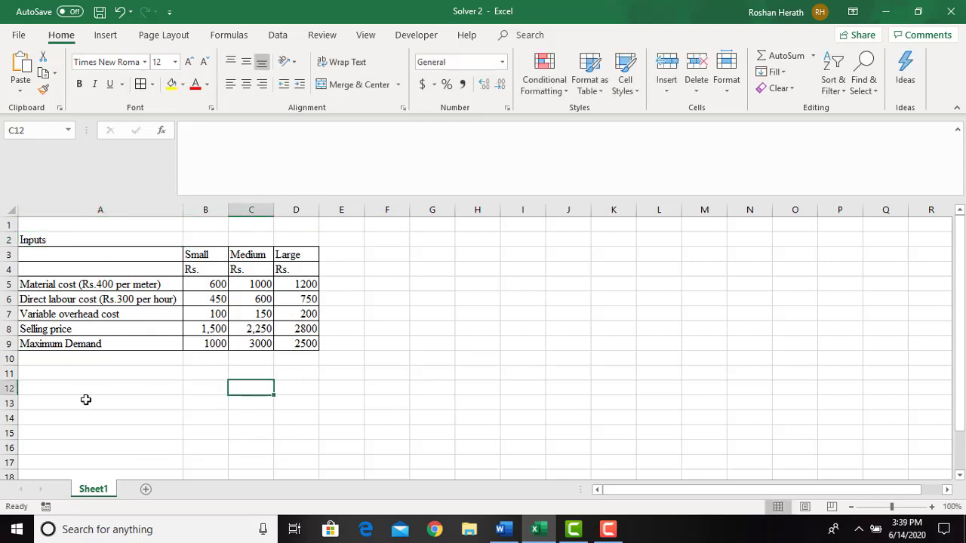
click(43, 390)
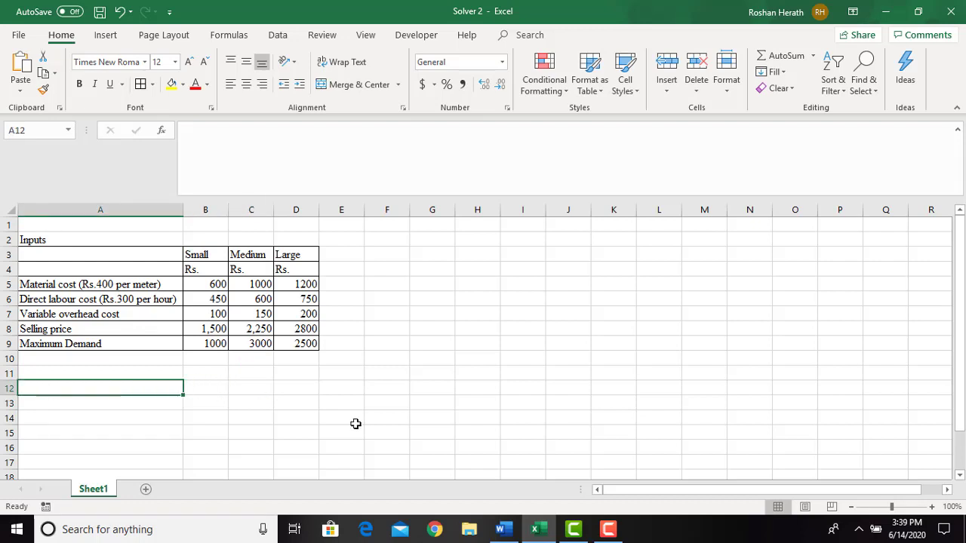
click(86, 371)
text(F)
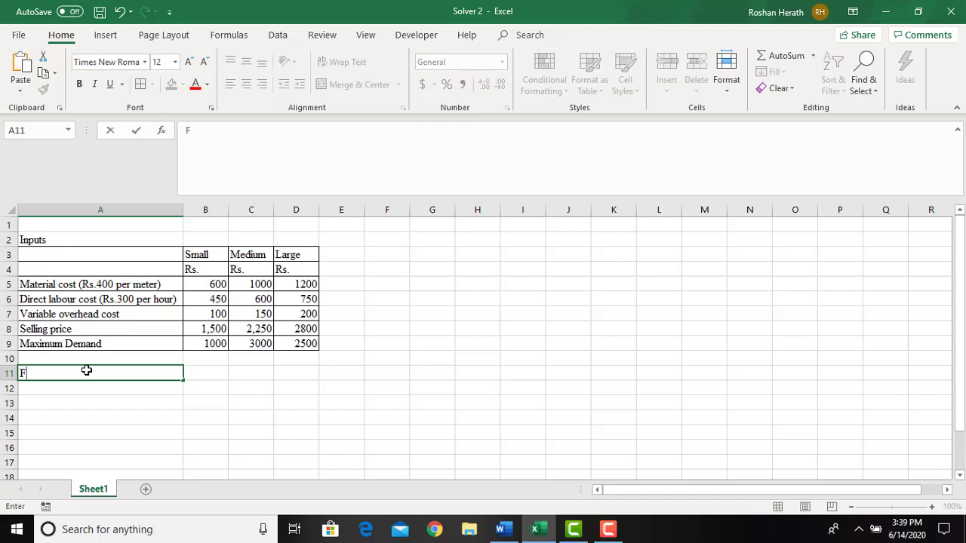
key(BackSpace)
Enter the label "Fixed Cost" in A13 and the amount 1000000 in B13
click(64, 396)
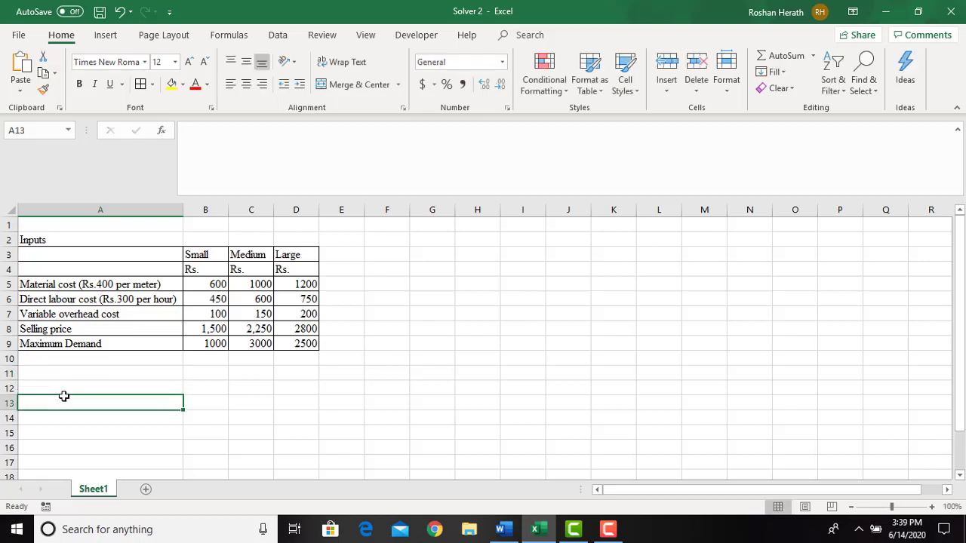
text(f)
key(BackSpace)
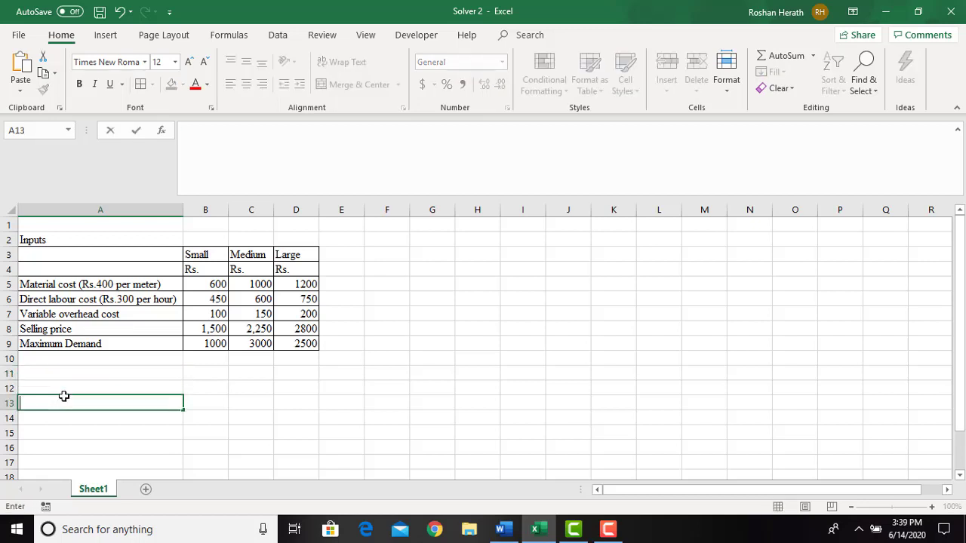
text(Fixed Cost)
click(212, 401)
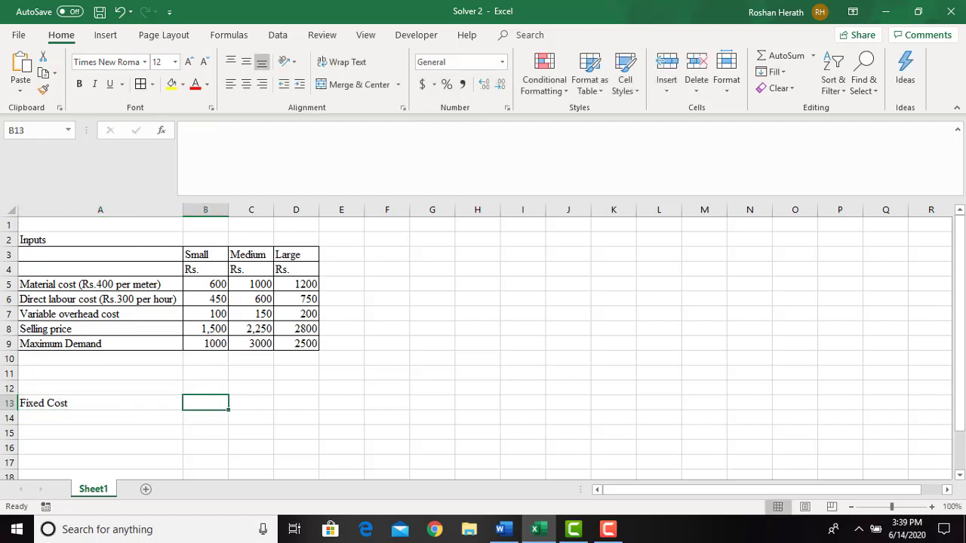
click(507, 530)
click(510, 532)
text(1000)
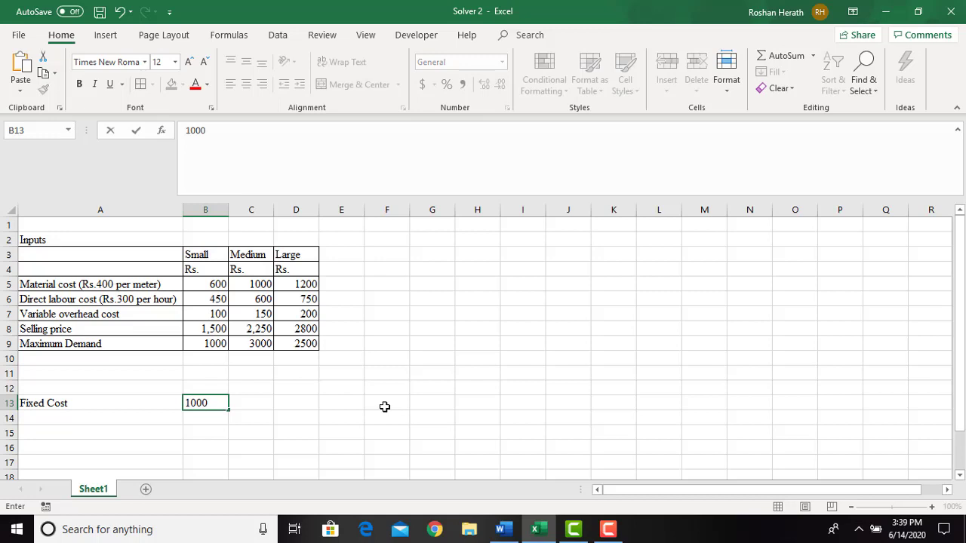
text(000)
key(Return)
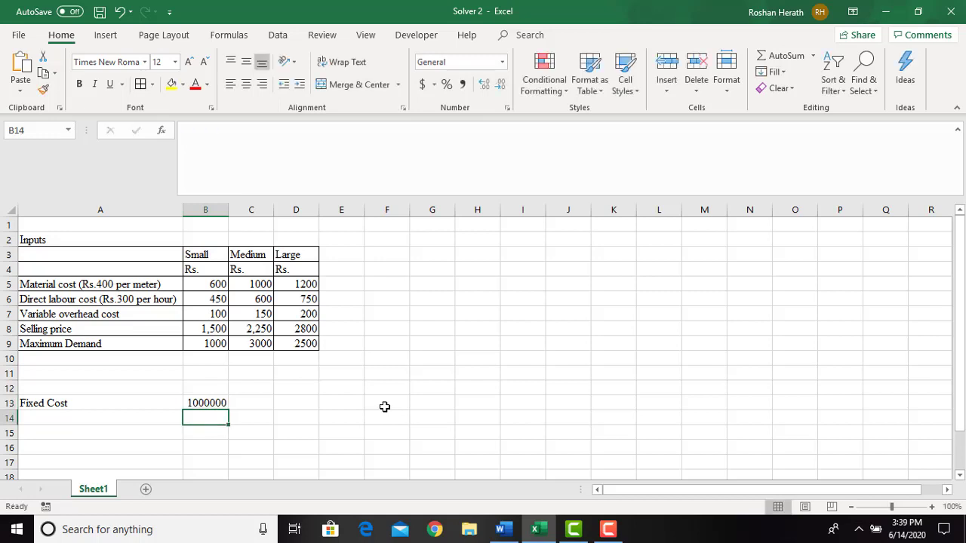
Format the fixed cost amount in B13 with comma style and no decimal places
click(203, 396)
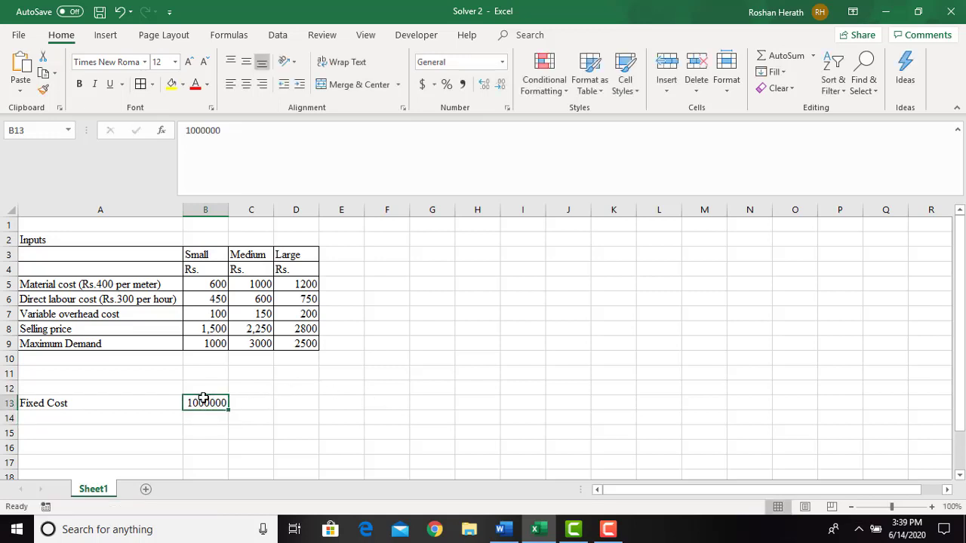
click(463, 86)
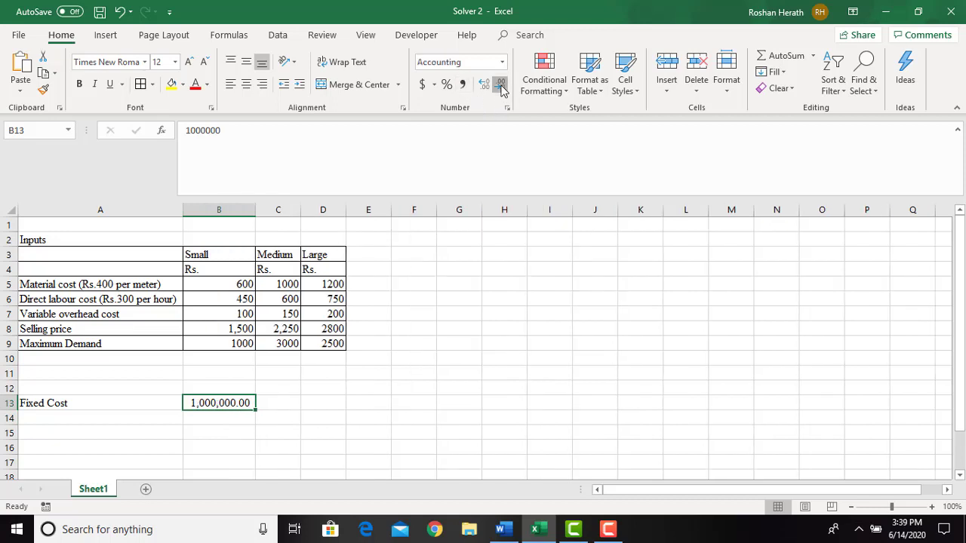
click(501, 89)
click(502, 89)
click(393, 414)
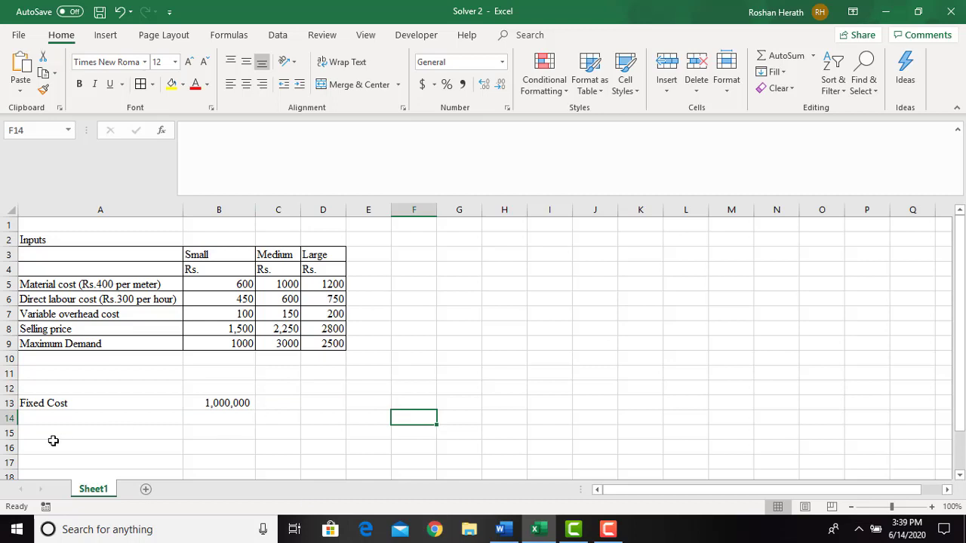
Enter the label "Profit" in A15 and fill cell B15 with yellow
click(52, 431)
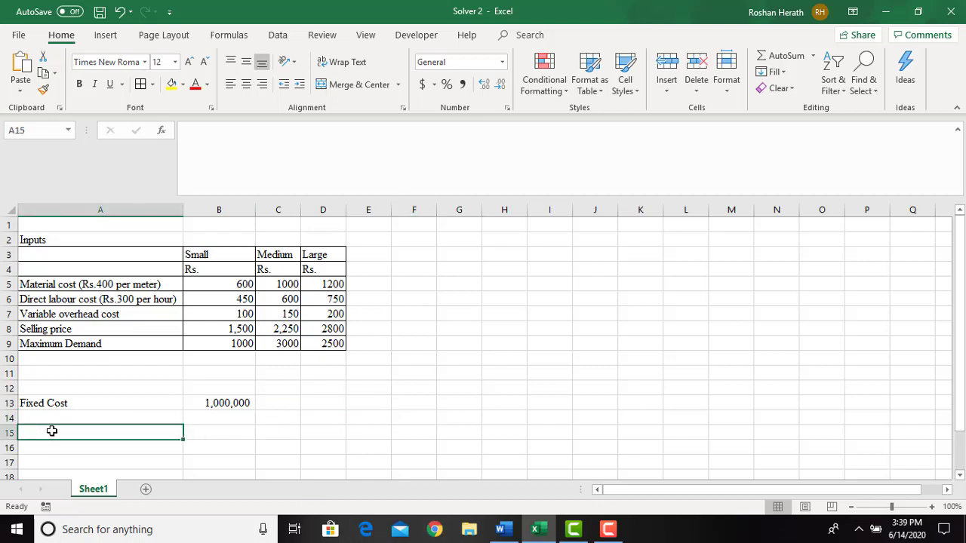
text(Profit)
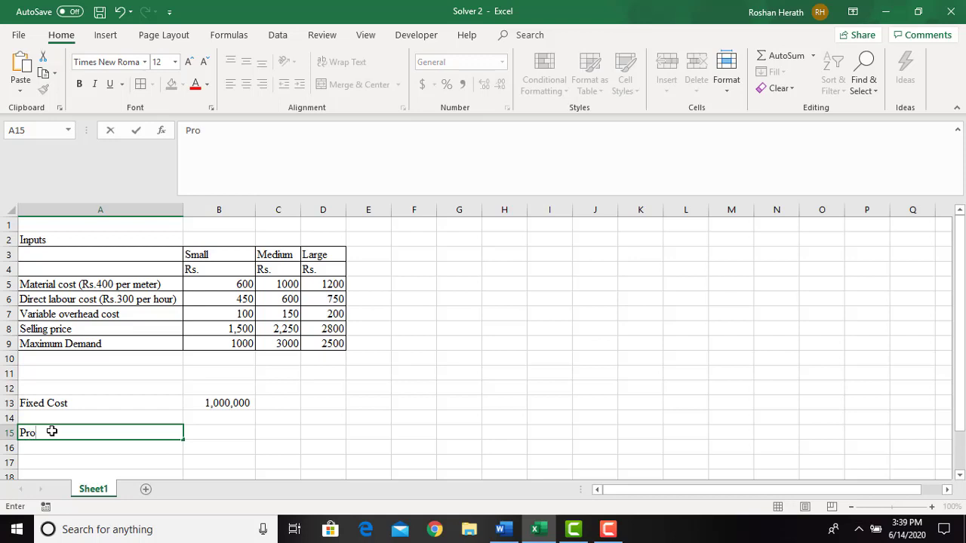
click(215, 428)
click(171, 83)
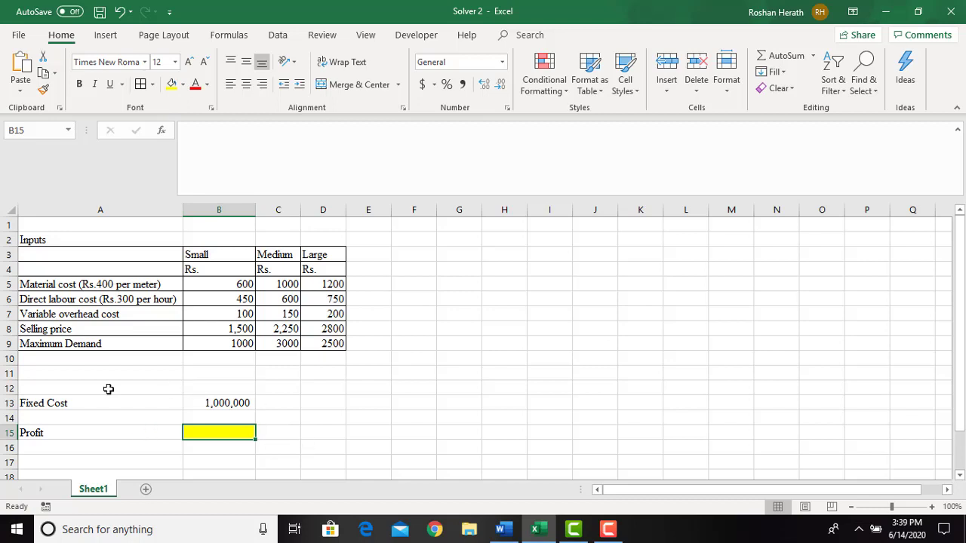
click(41, 362)
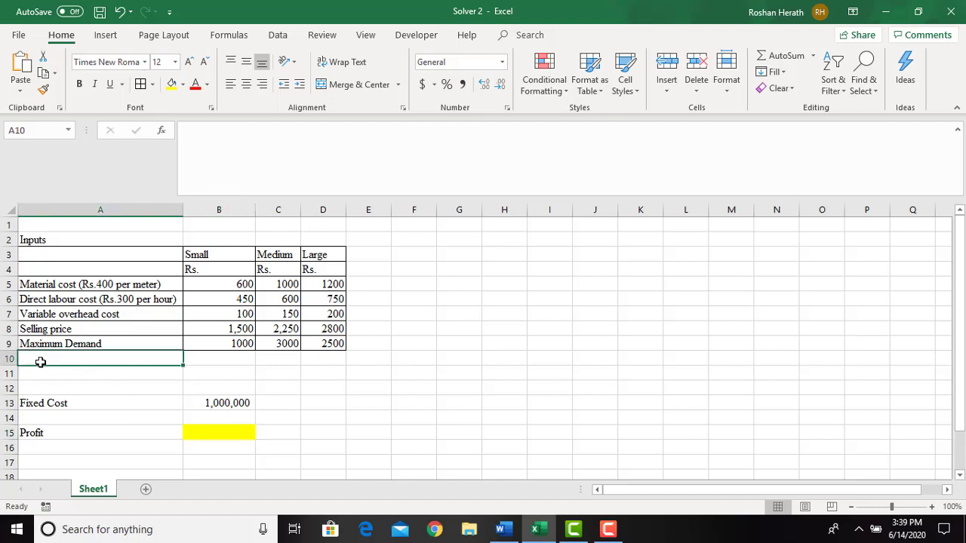
text(P)
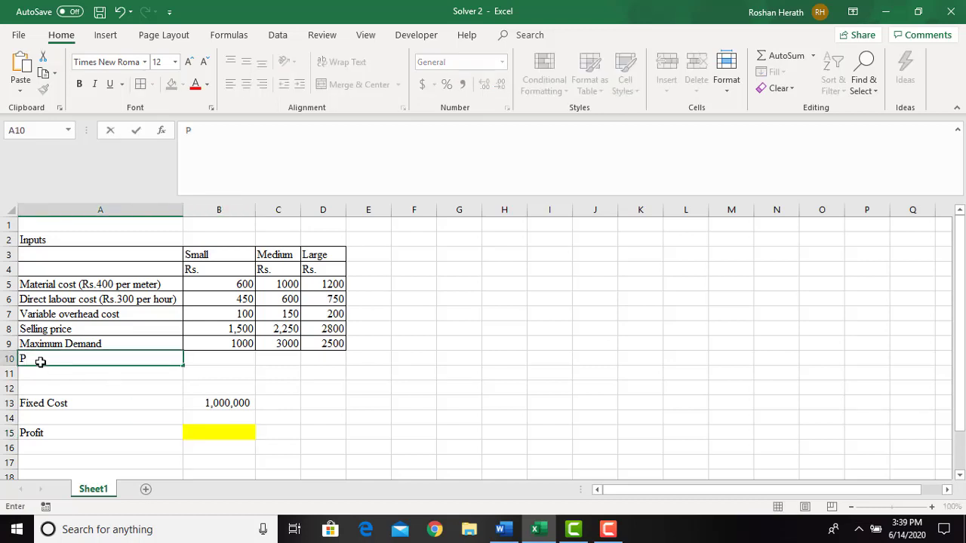
text(rodu)
key(BackSpace)
key(BackSpace)
key(BackSpace)
key(BackSpace)
key(BackSpace)
Enter the label "Production Plan" in A12 and a quantity of 200 for the small size in B12
click(36, 387)
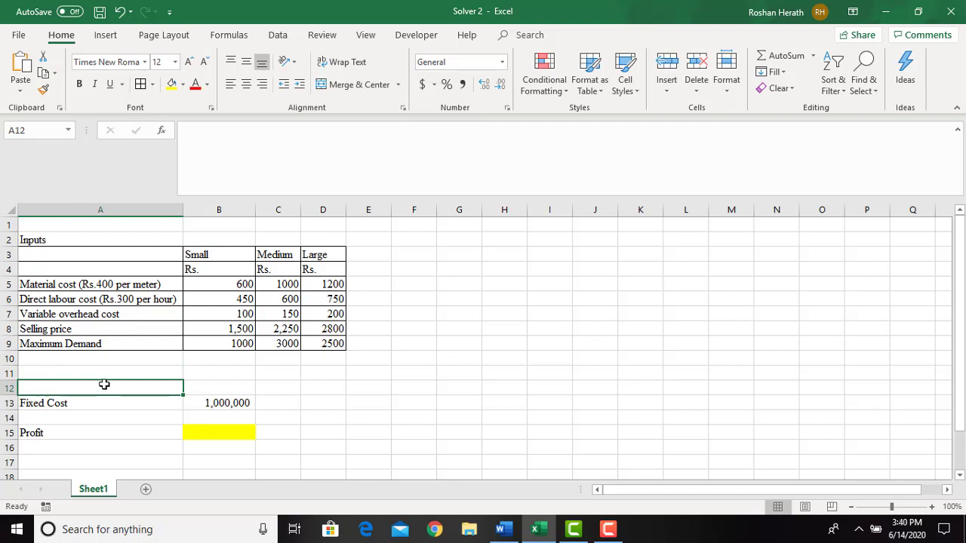
text(P)
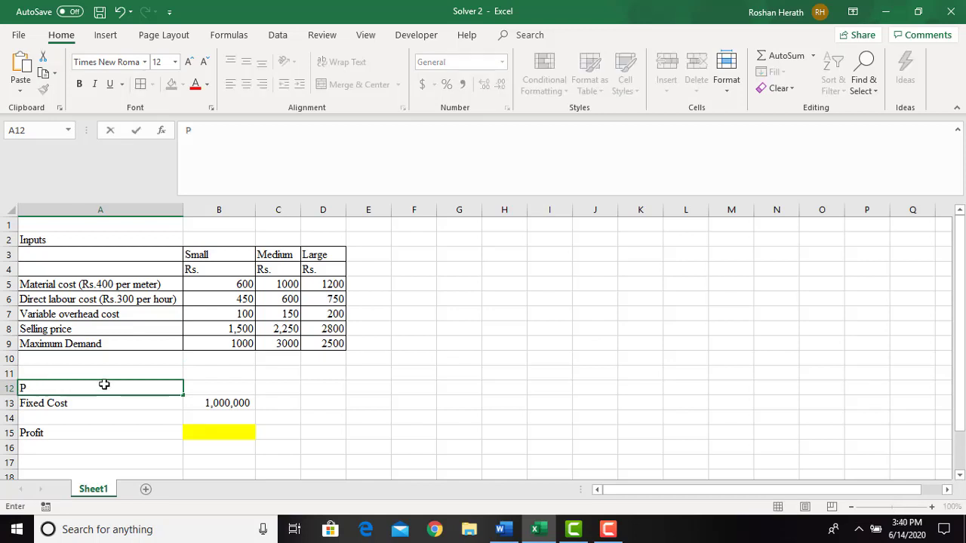
text(roduction P)
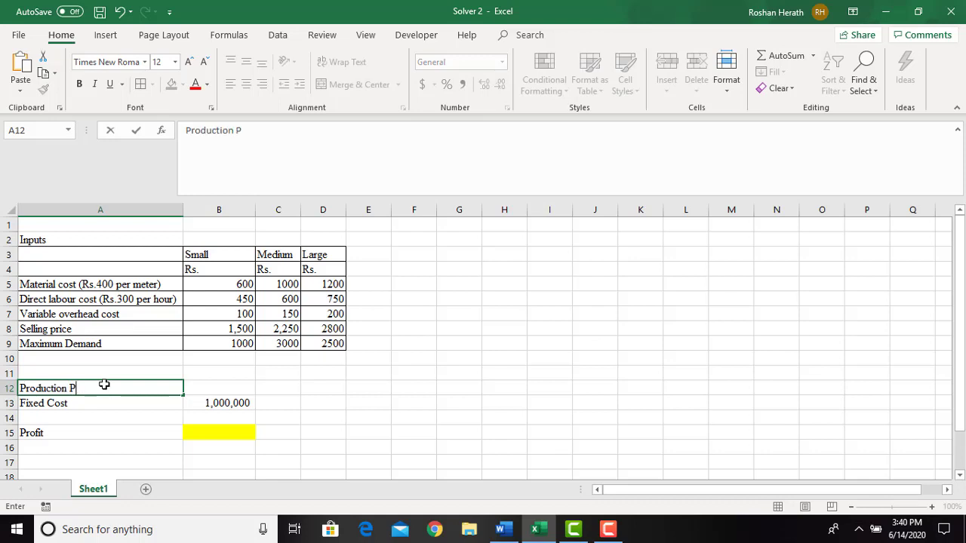
text(lan)
click(227, 388)
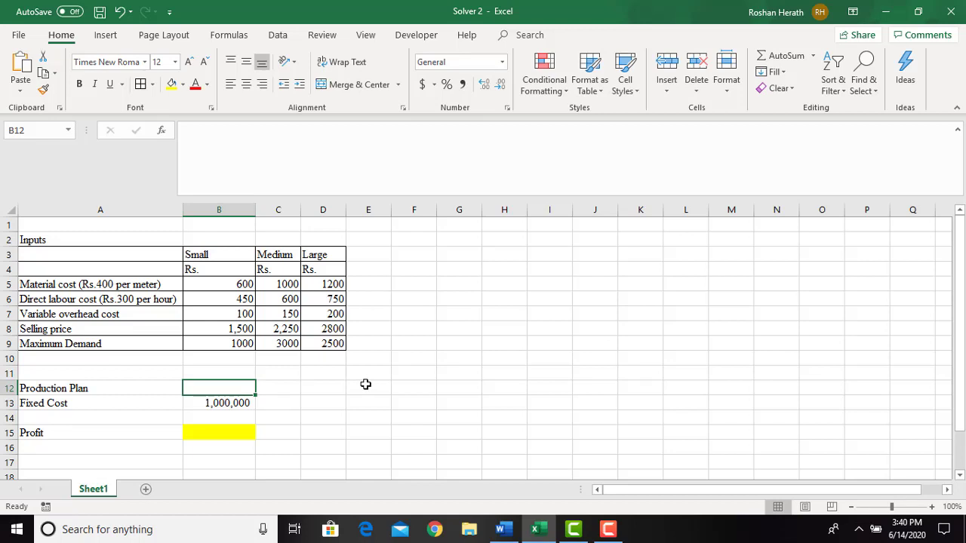
text(200)
key(Tab)
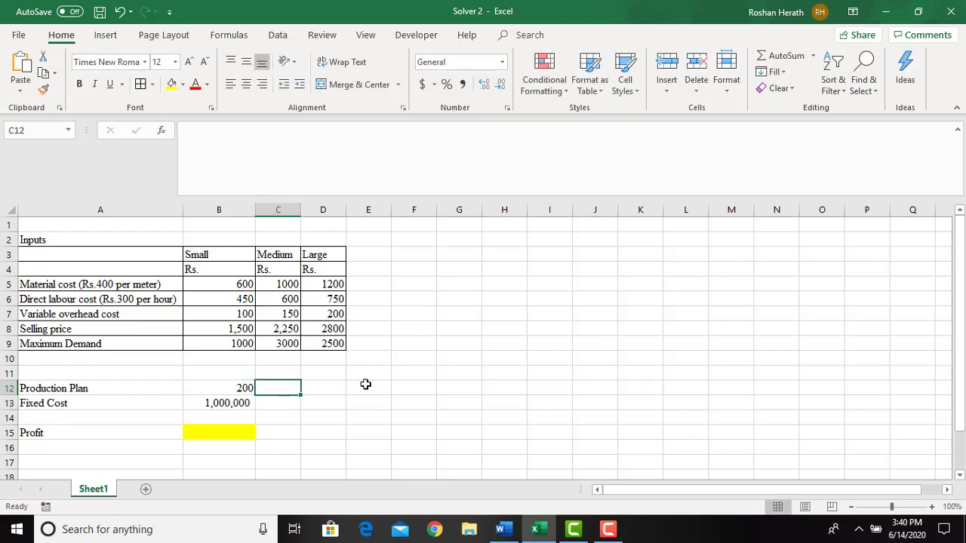
Enter production plan quantities of 500 for the medium size in C12 and 800 for the large size in D12
text(500)
key(Tab)
text(800)
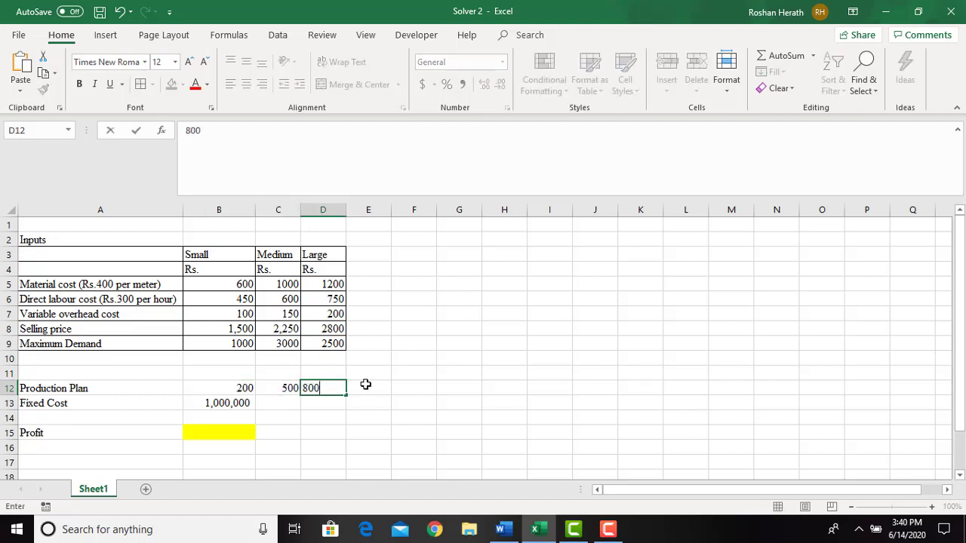
key(Down)
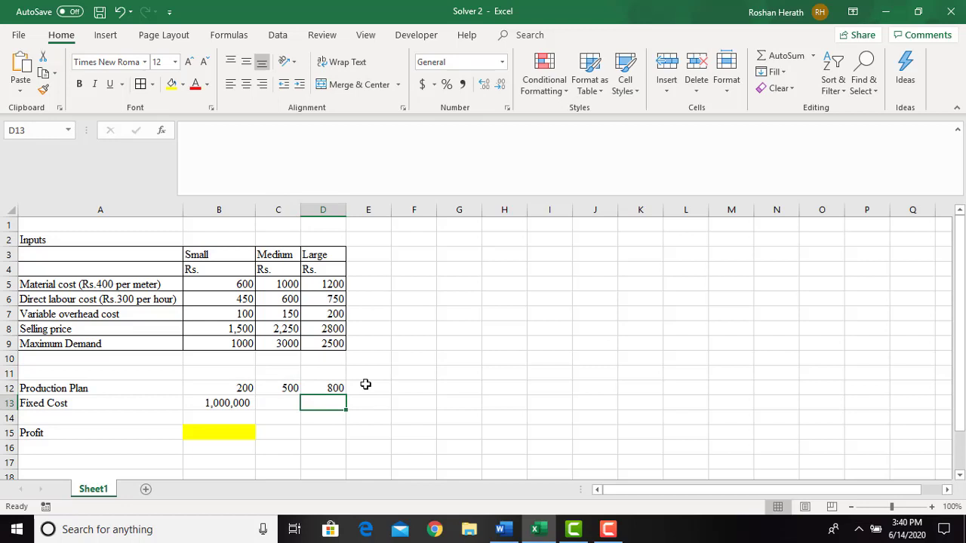
Enter the label "Contribution per unit" in A10
click(215, 375)
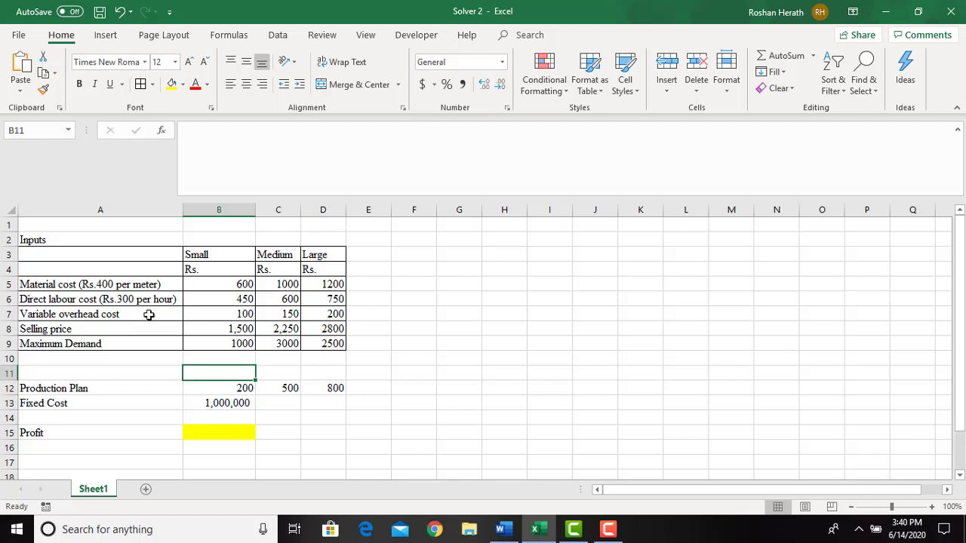
click(55, 357)
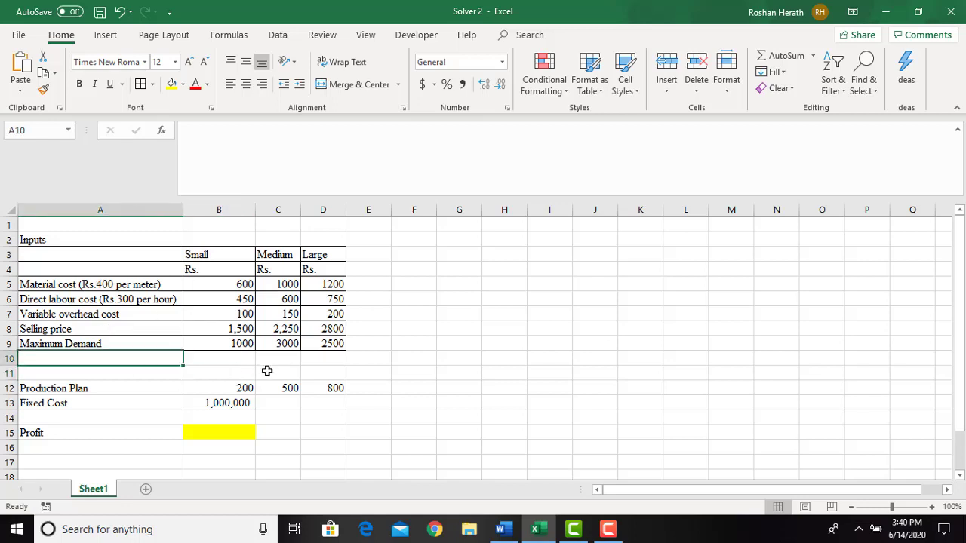
text(Co)
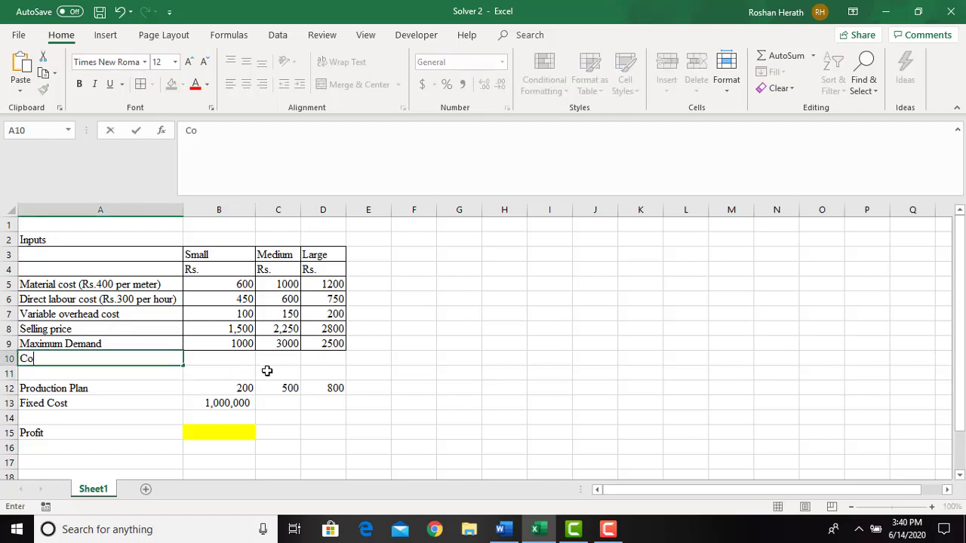
text(ntribution p)
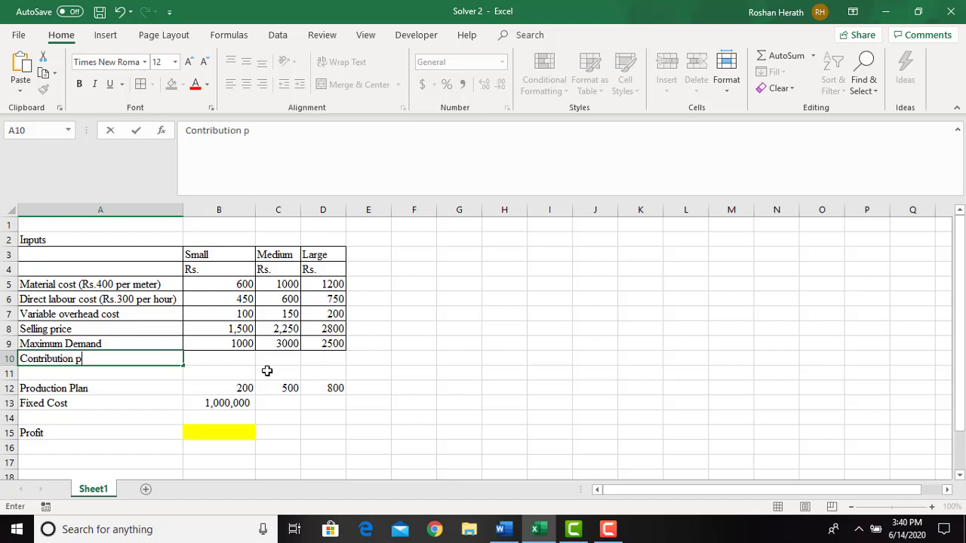
text(er unit)
Calculate the small size's contribution per unit in B10 with =B8-B7-B6-B5 and fill the formula across to D10
click(210, 363)
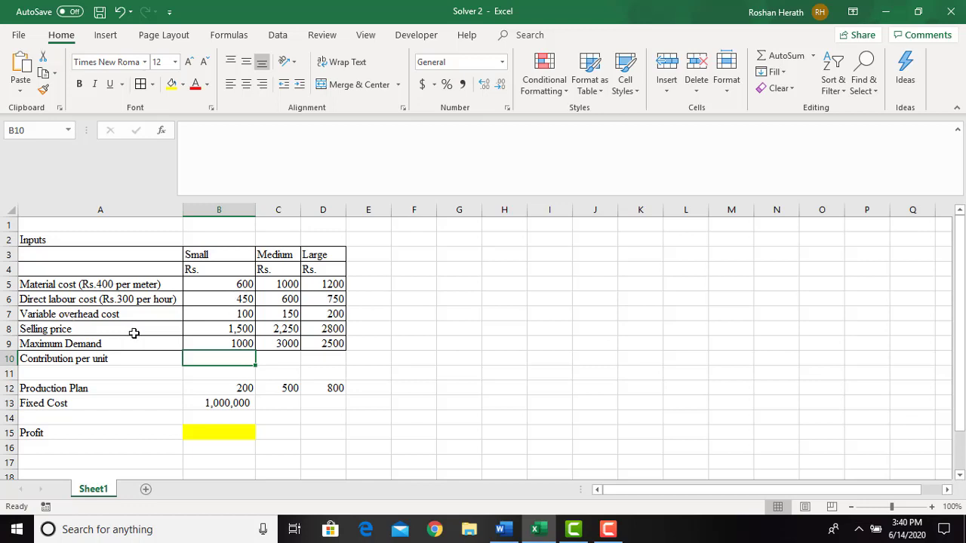
text(=)
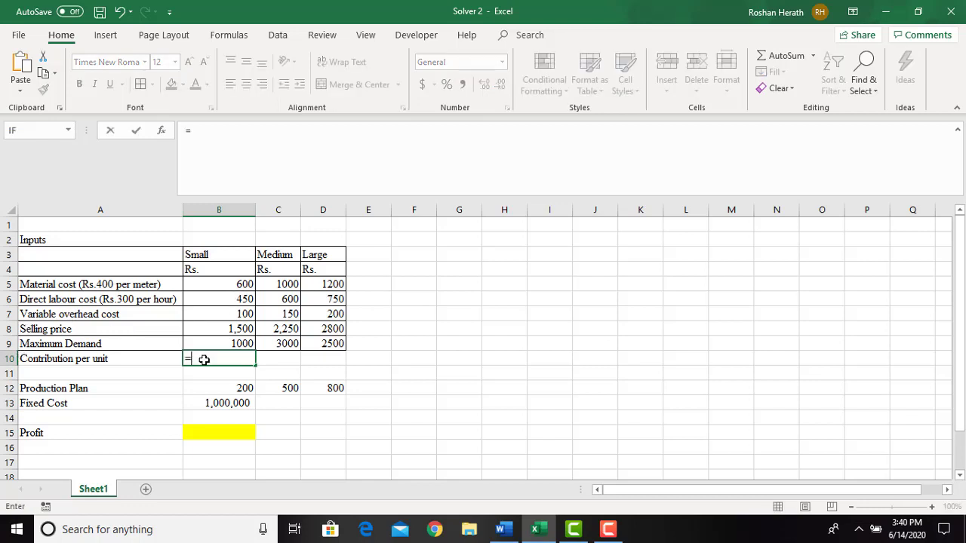
click(235, 328)
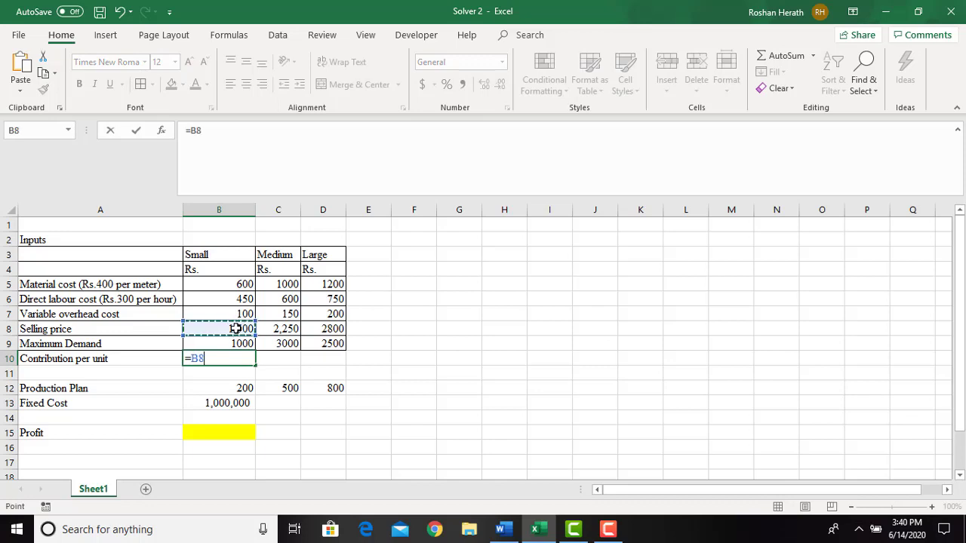
text(-)
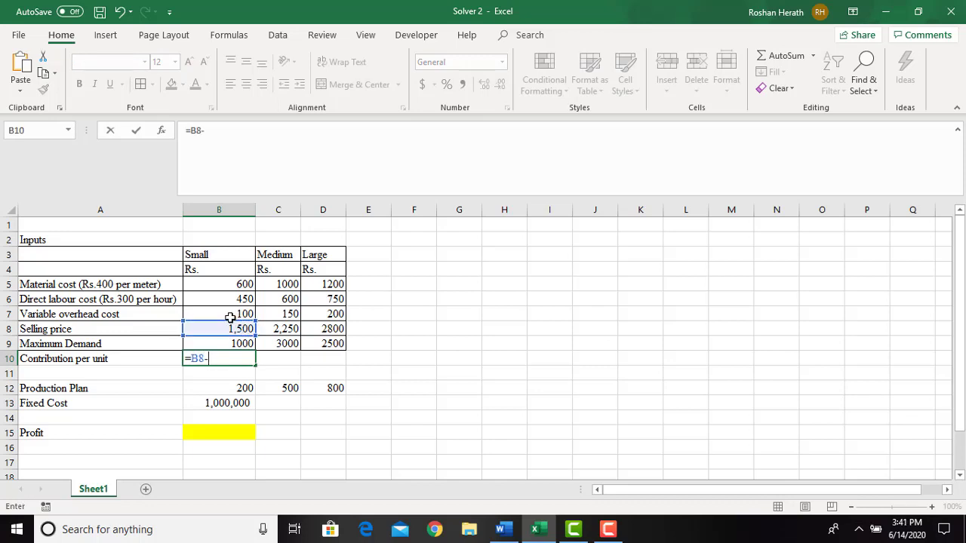
click(235, 314)
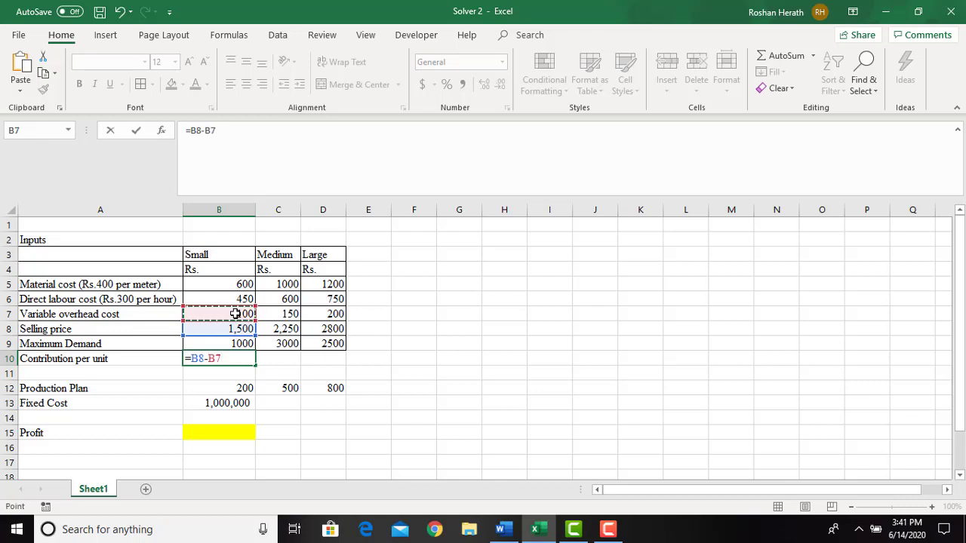
text(-)
click(237, 296)
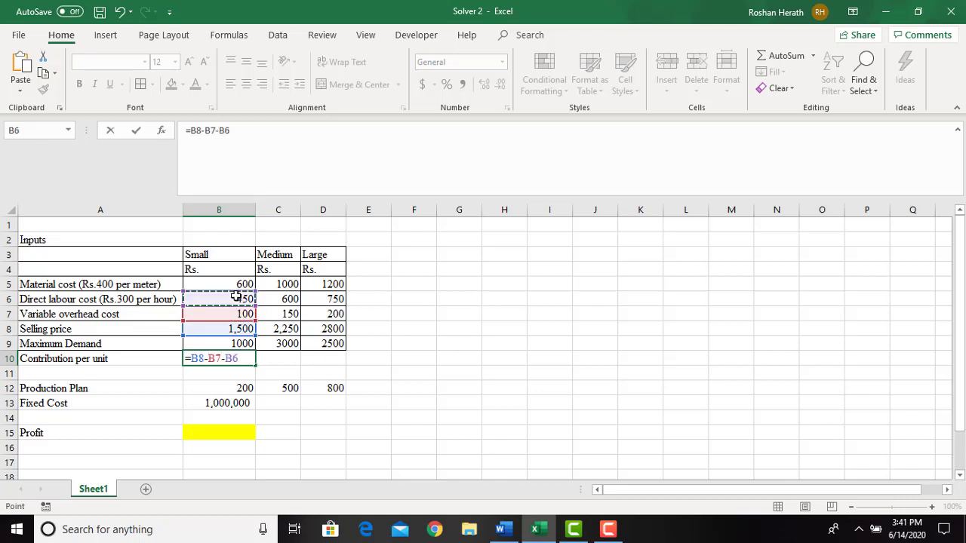
text(-)
click(223, 285)
key(Return)
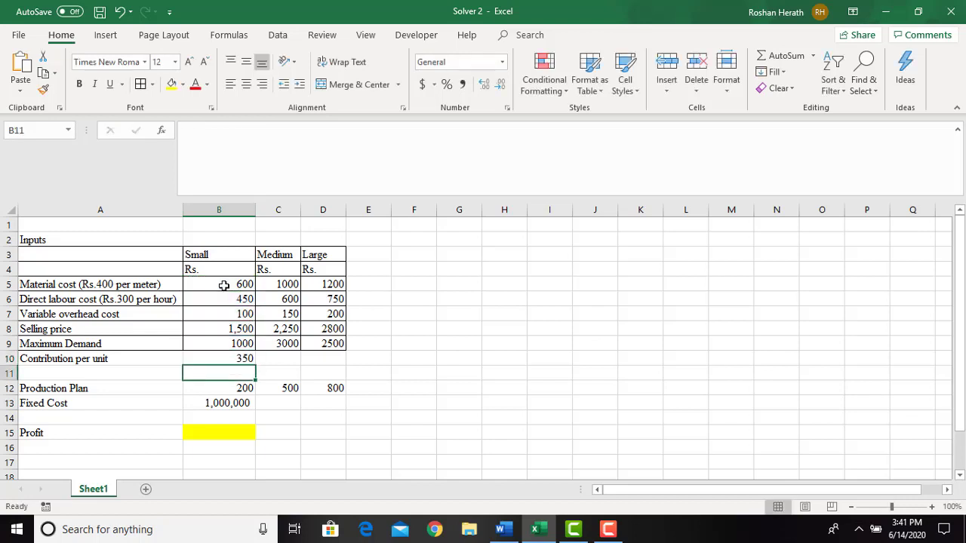
click(244, 357)
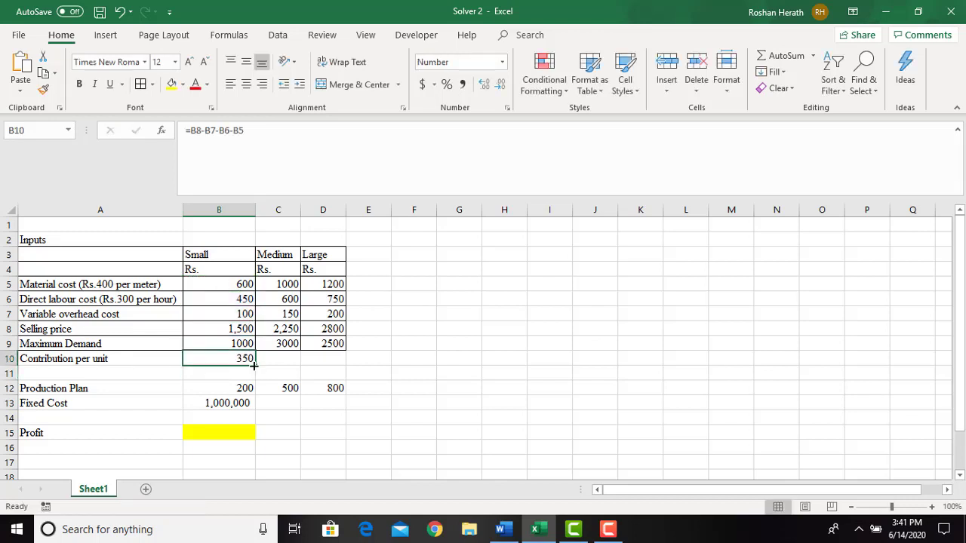
drag(257, 365, 347, 365)
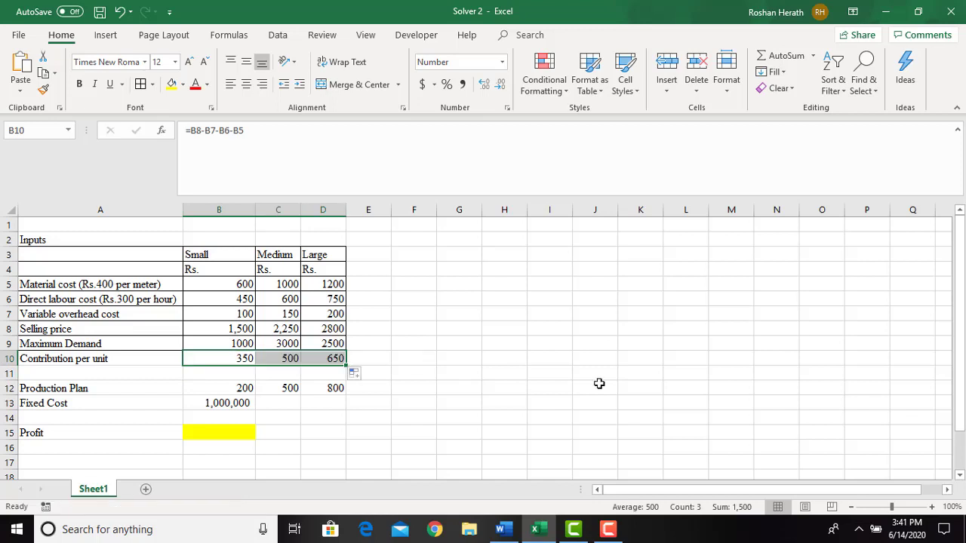
Start the profit formula in B15 with =sum
click(216, 434)
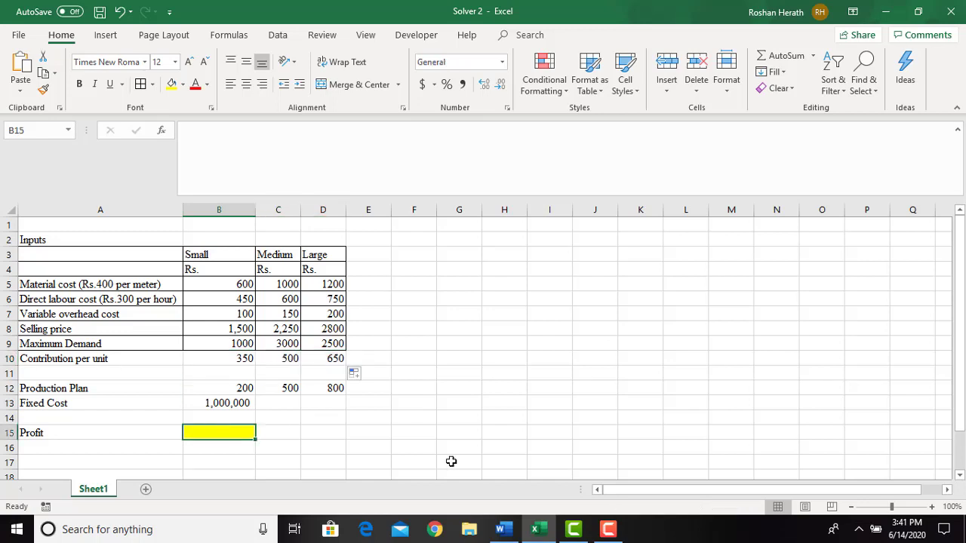
text(=sum)
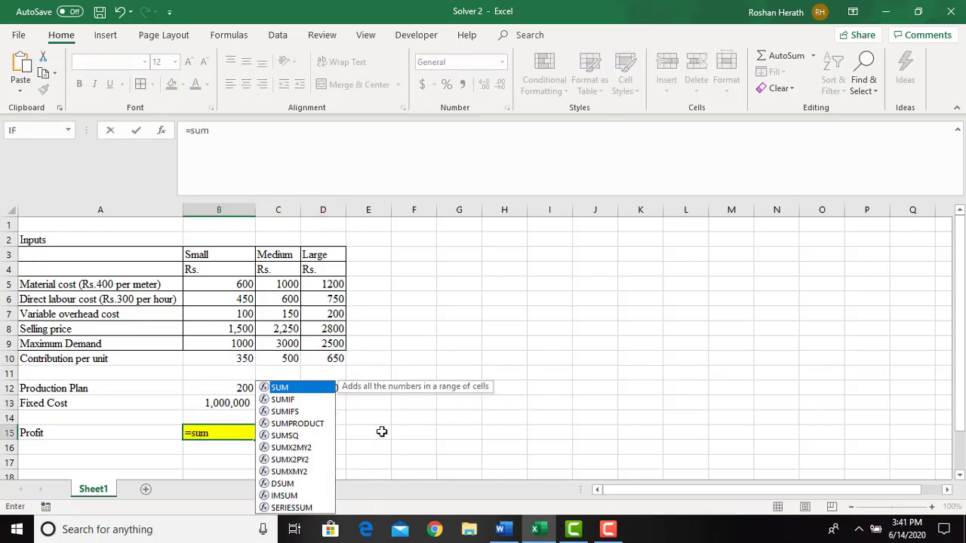
double_click(301, 413)
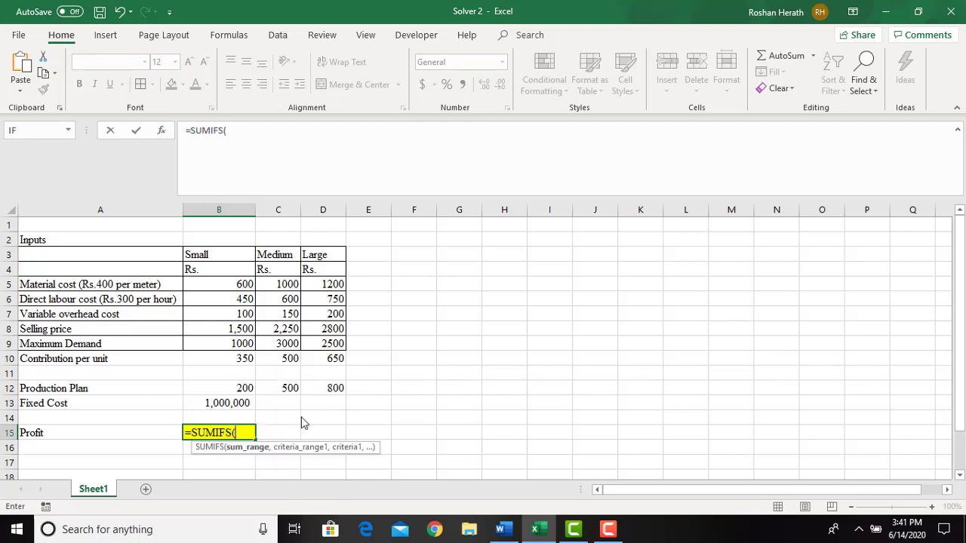
key(BackSpace)
key(BackSpace)
key(BackSpace)
key(BackSpace)
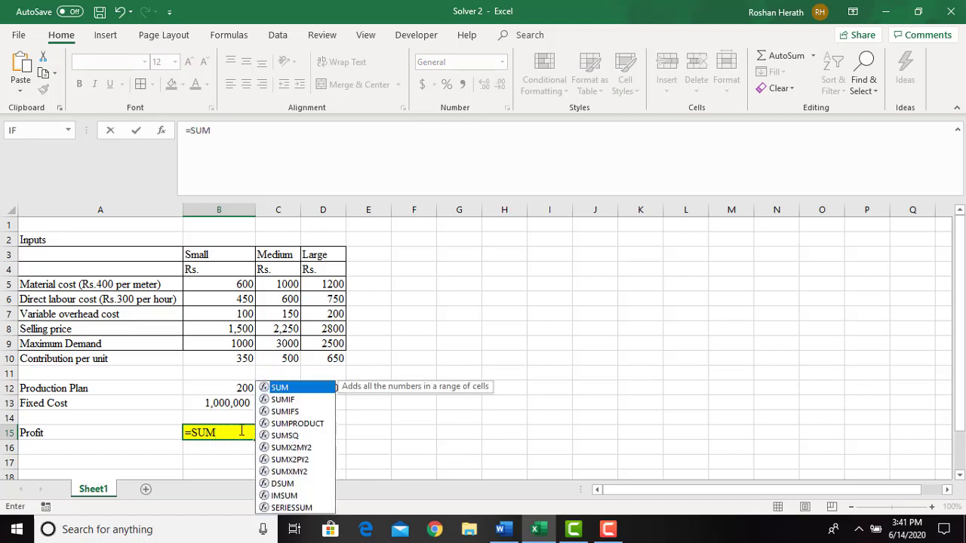
Complete the profit formula in B15 as =SUMPRODUCT(B10:D10,B12:D12), multiplying contribution per unit by the production plan
text(p)
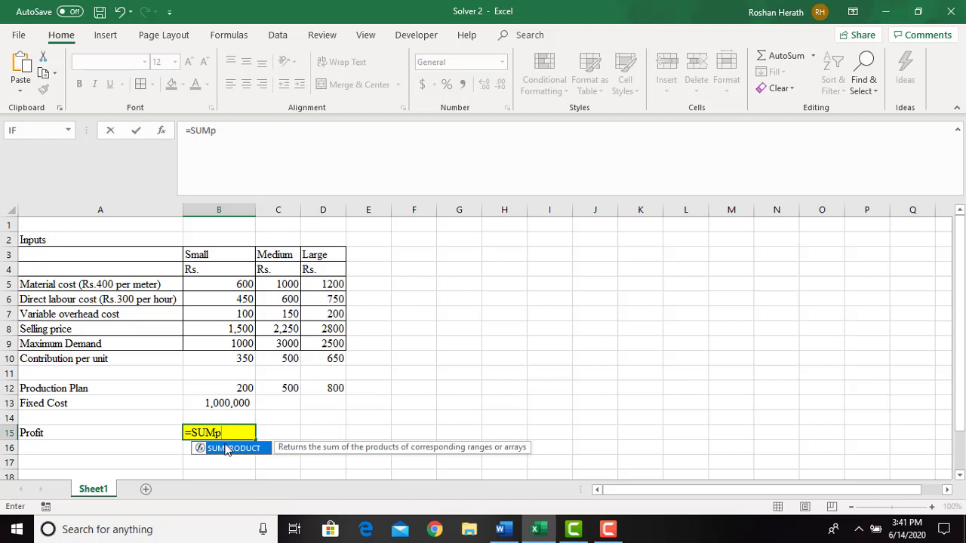
double_click(227, 450)
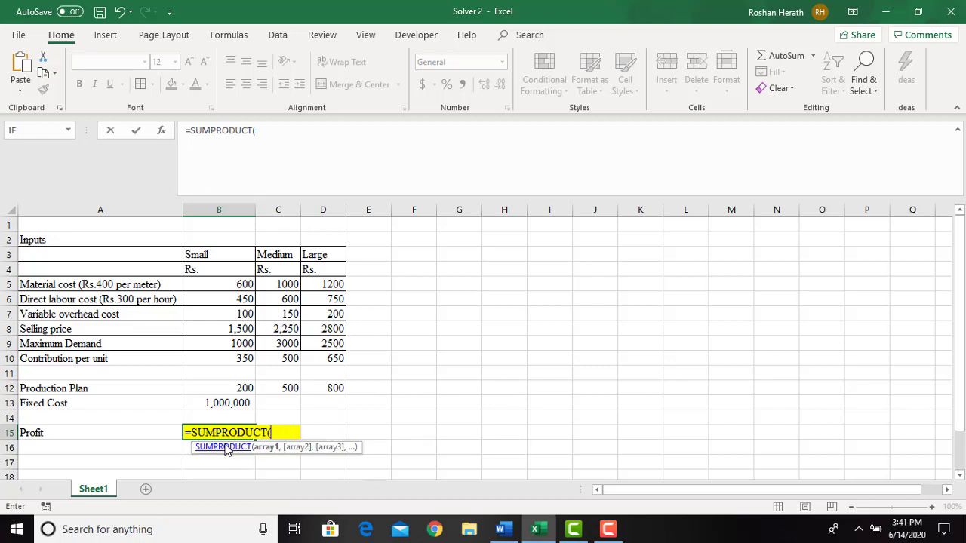
click(161, 131)
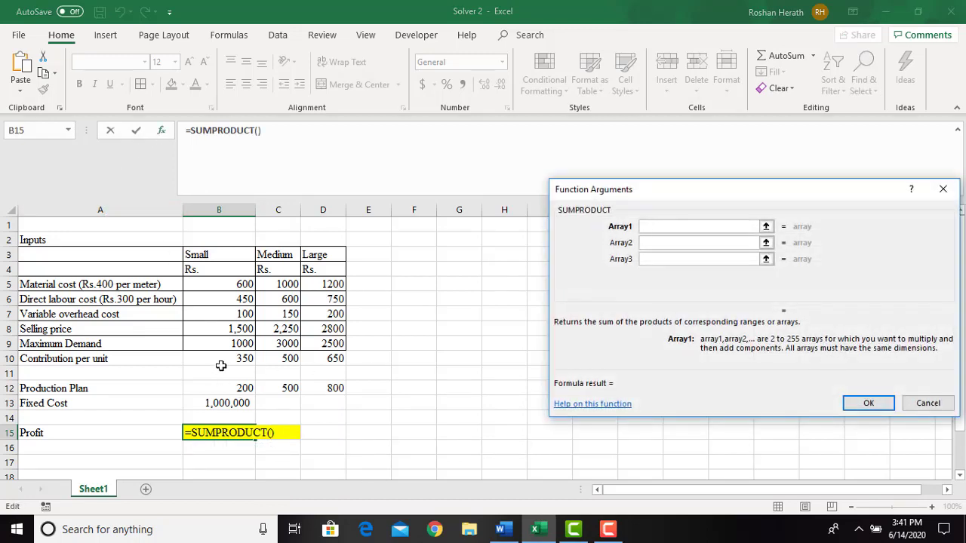
drag(224, 359, 338, 359)
click(676, 244)
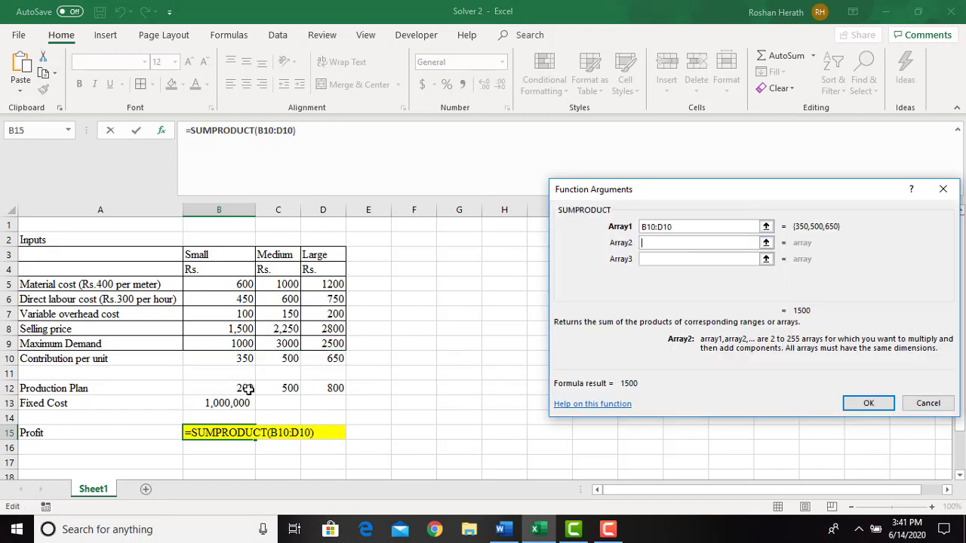
click(208, 391)
drag(208, 391, 319, 390)
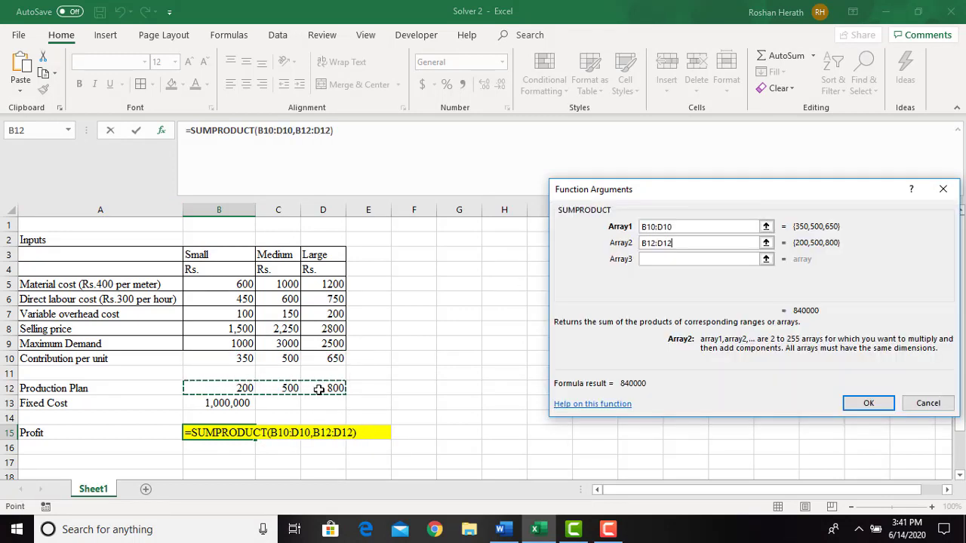
click(866, 402)
Fill the production plan quantities in B12:D12 with light orange
drag(231, 389, 332, 388)
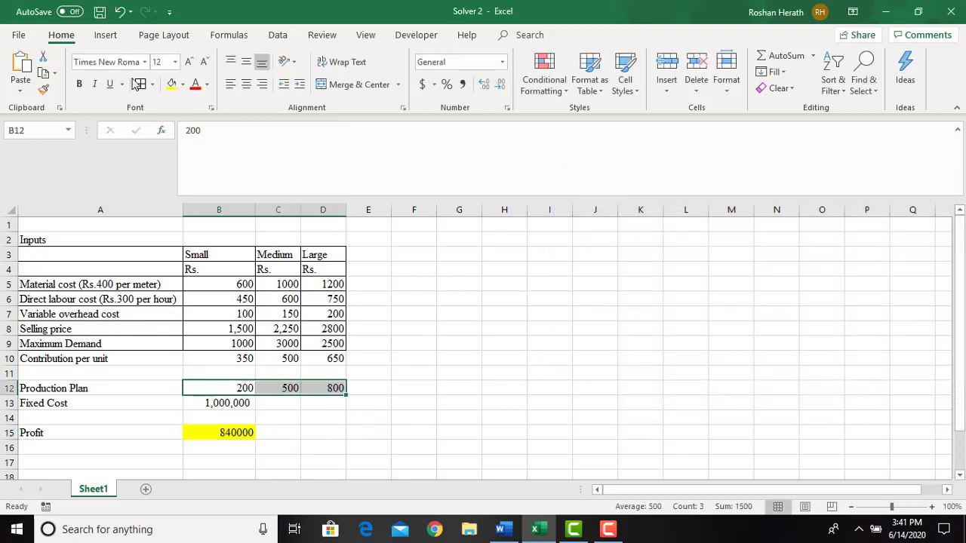
click(183, 85)
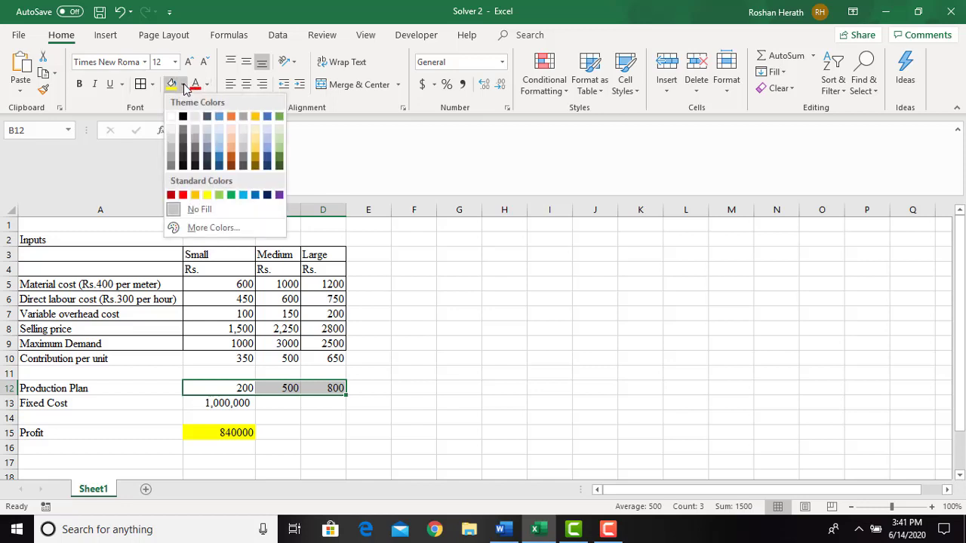
click(230, 146)
click(520, 383)
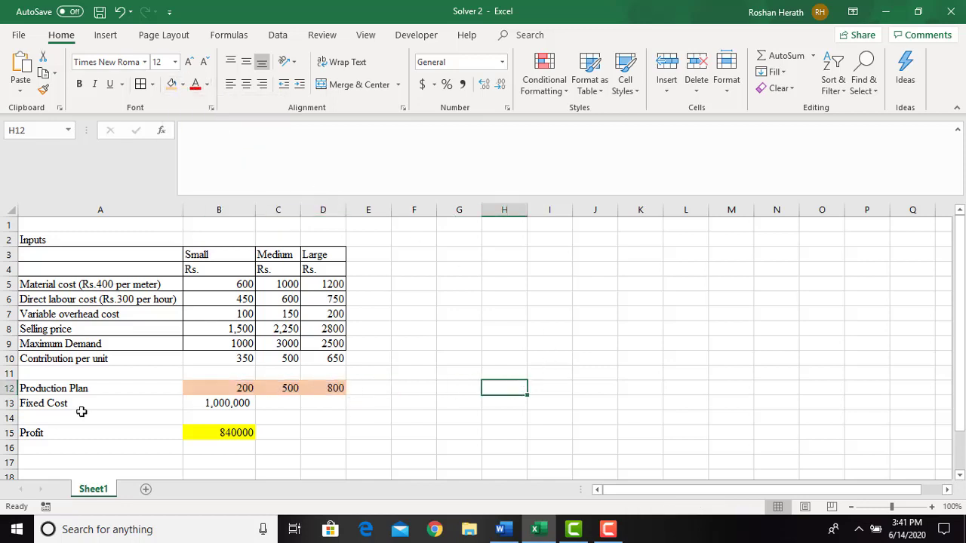
Enter the heading "Constraints" in A17
click(90, 461)
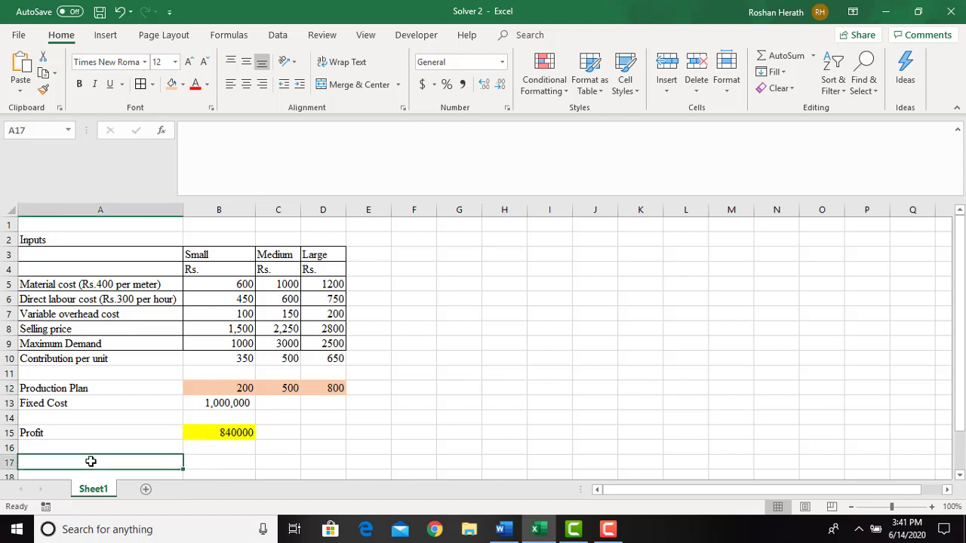
text(Constraint)
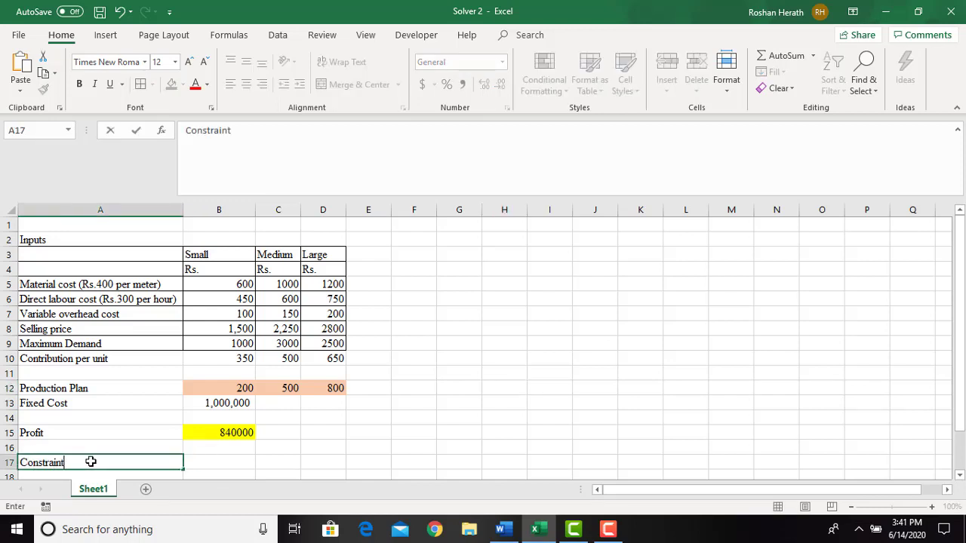
key(Return)
key(Return)
key(Return)
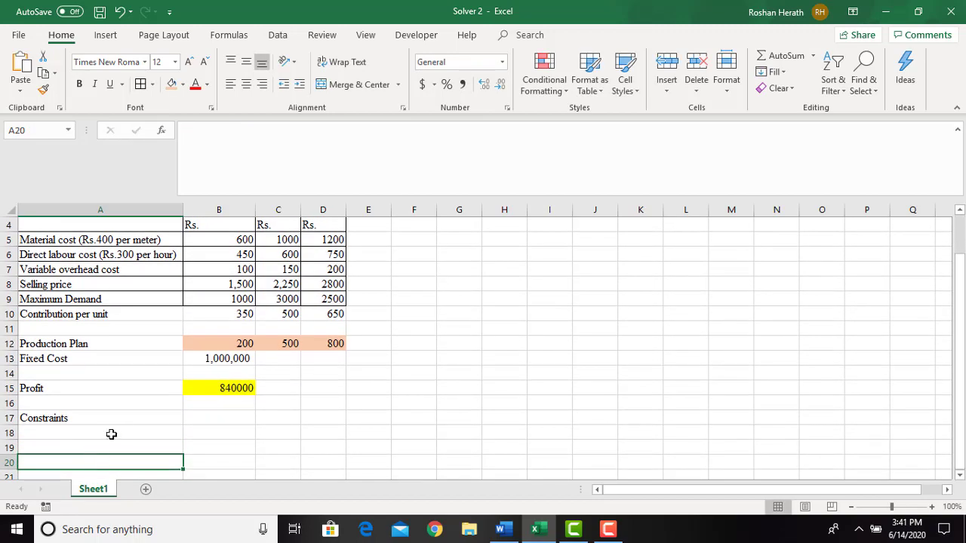
Check the supply limits in the Word problem text, then return to Excel and enter the label "Material" in A18
click(502, 530)
click(499, 361)
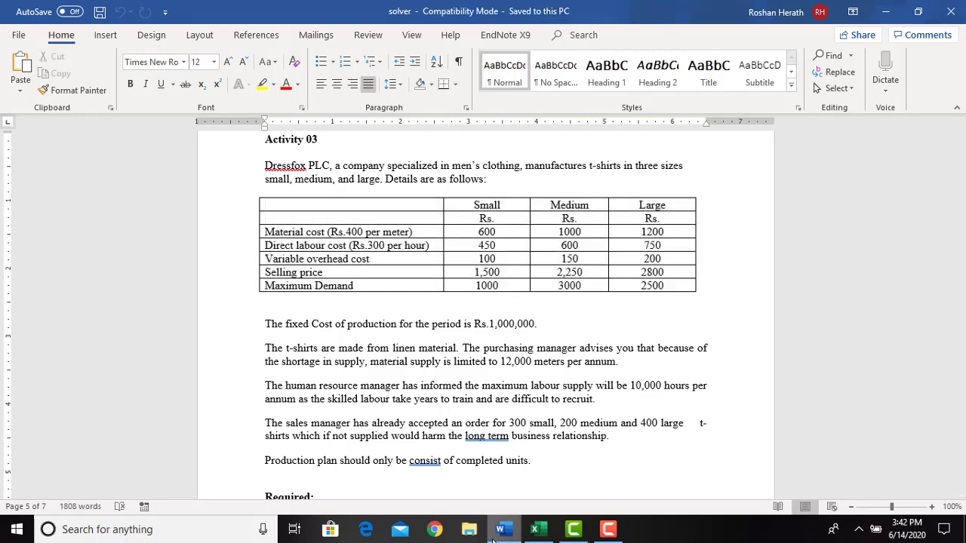
click(535, 530)
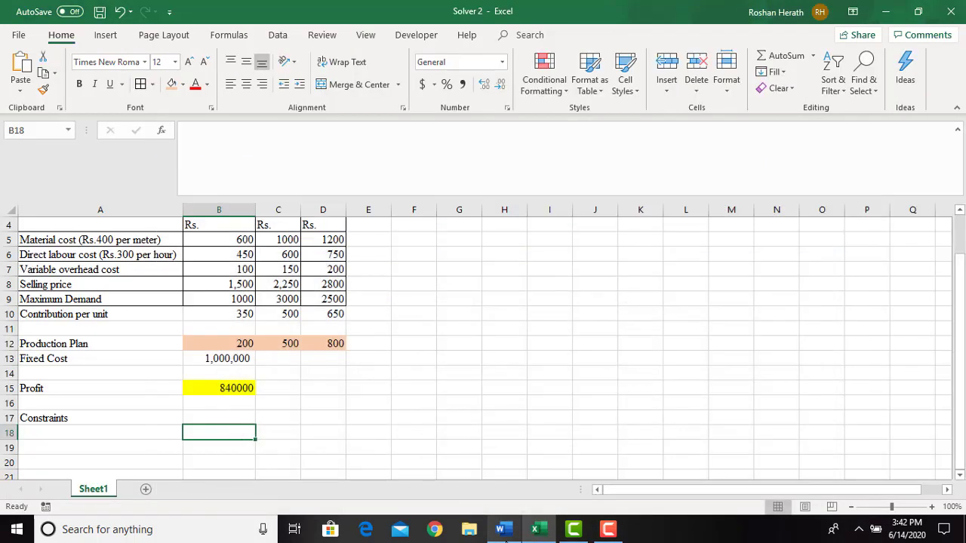
click(108, 435)
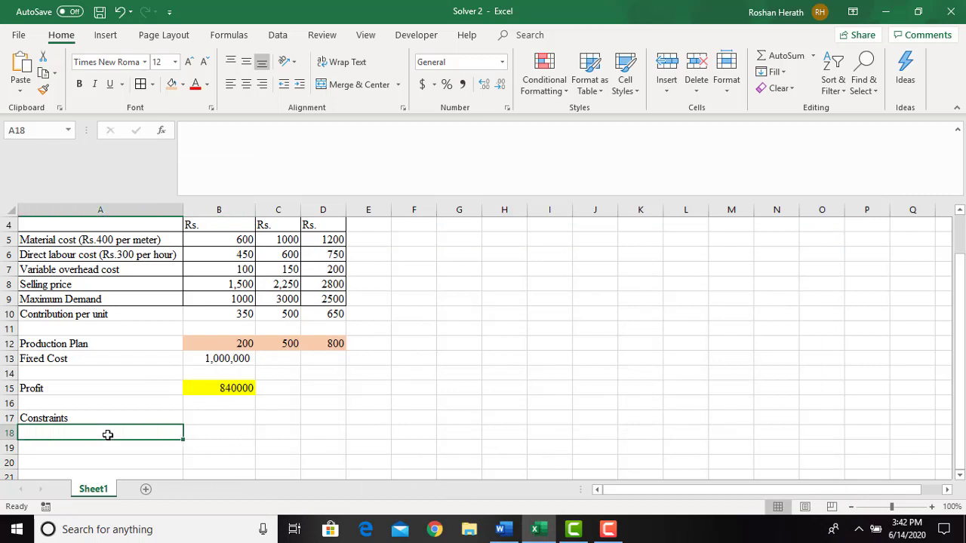
text(Material)
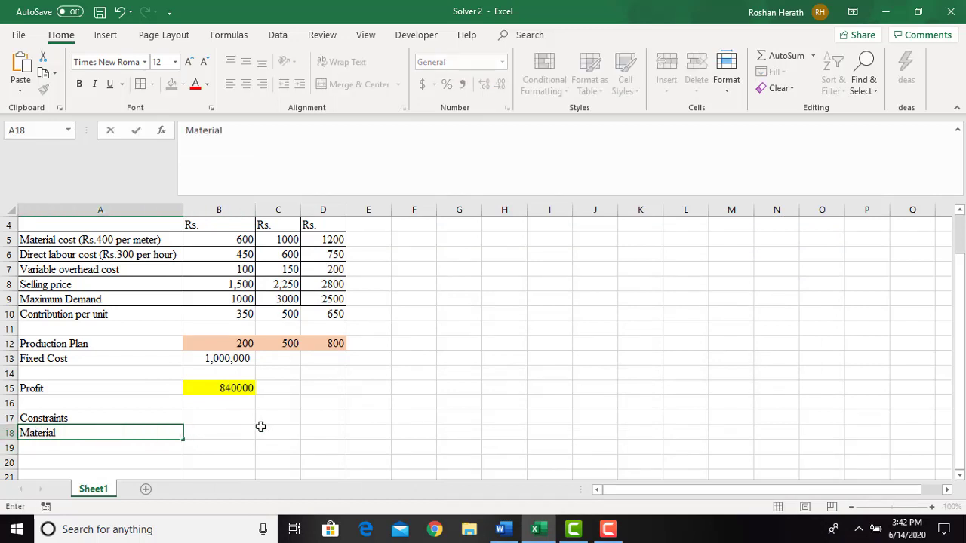
Enter the heading "Availability" in B17, check the material supply limit in the Word problem text, and enter 12000 in B18 in Excel
click(220, 416)
text(Availabili)
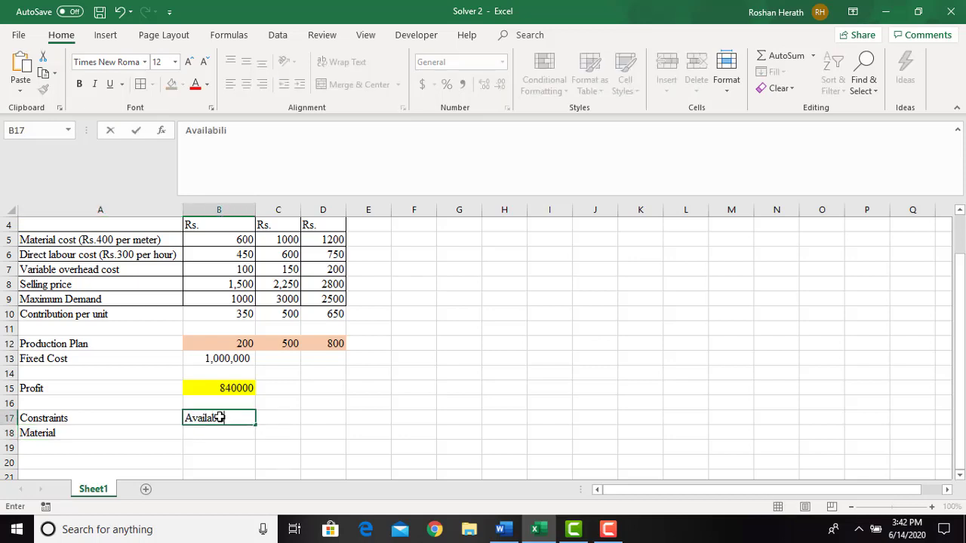
text(ty)
click(216, 430)
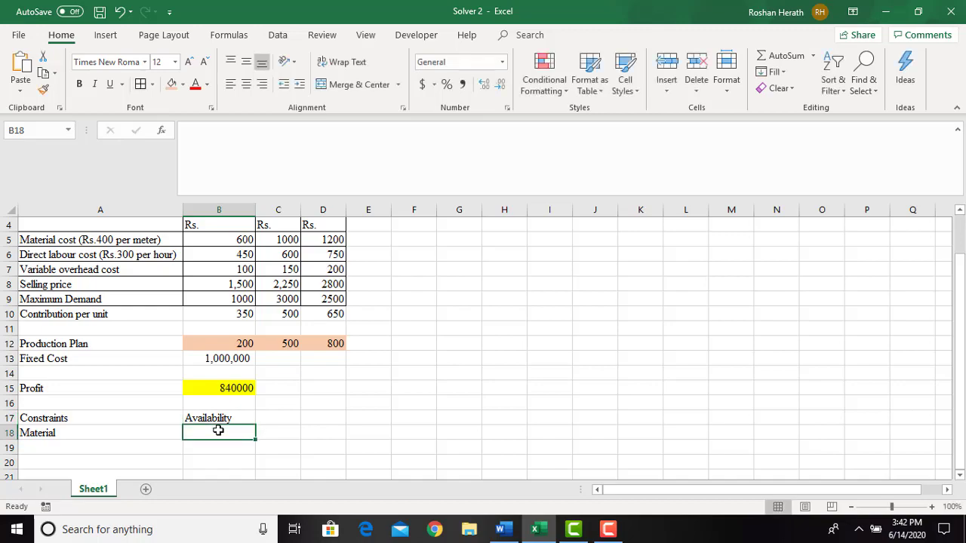
click(502, 529)
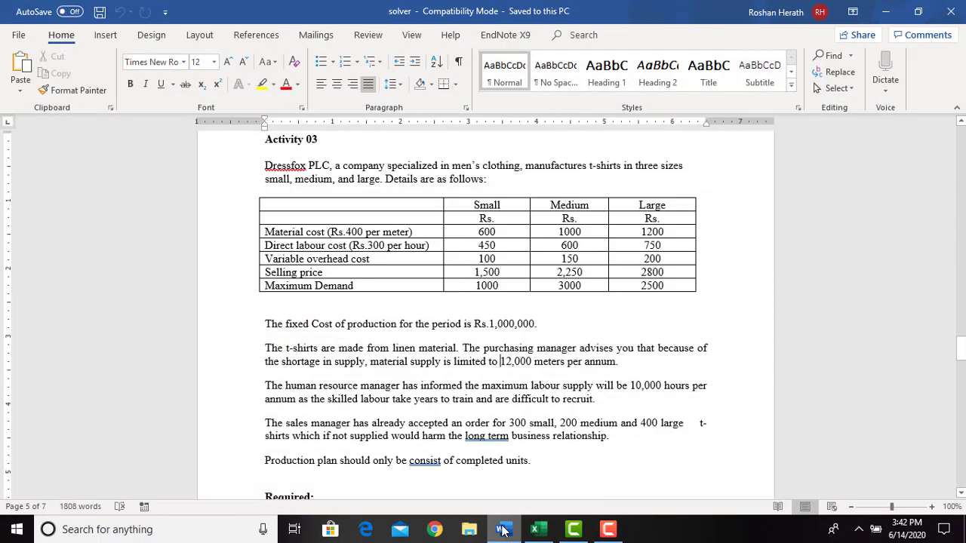
click(502, 530)
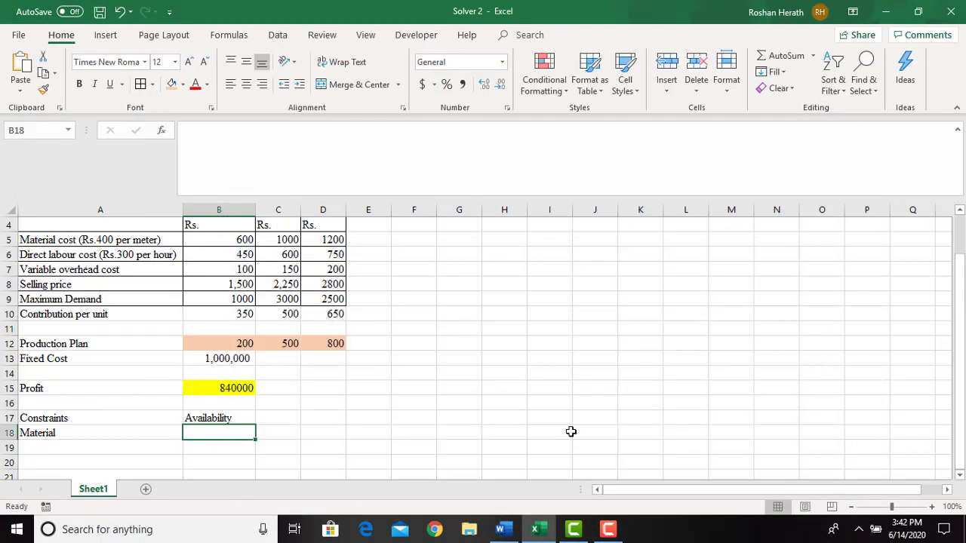
text(12000)
key(Return)
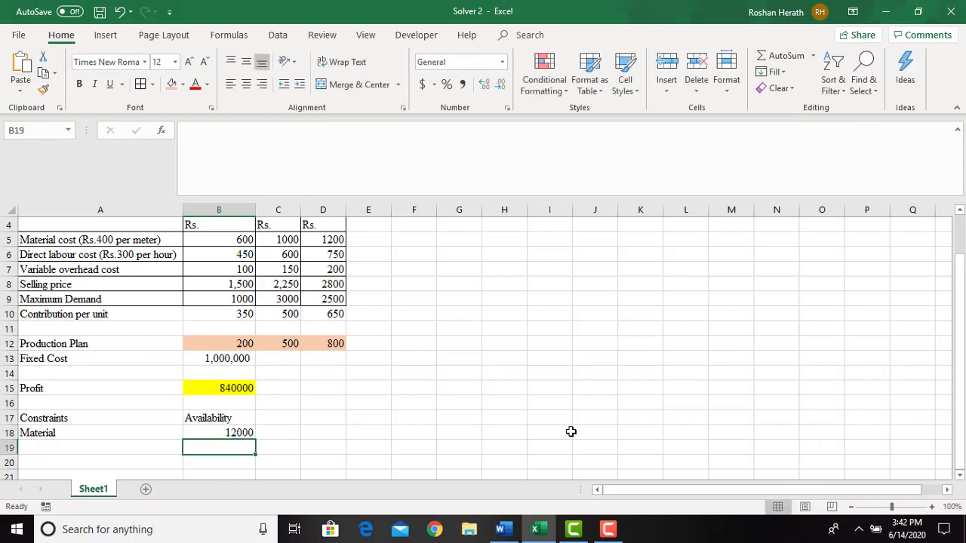
Enter the heading "Usage" in D17 on the Constraints row
click(313, 419)
text(Usage)
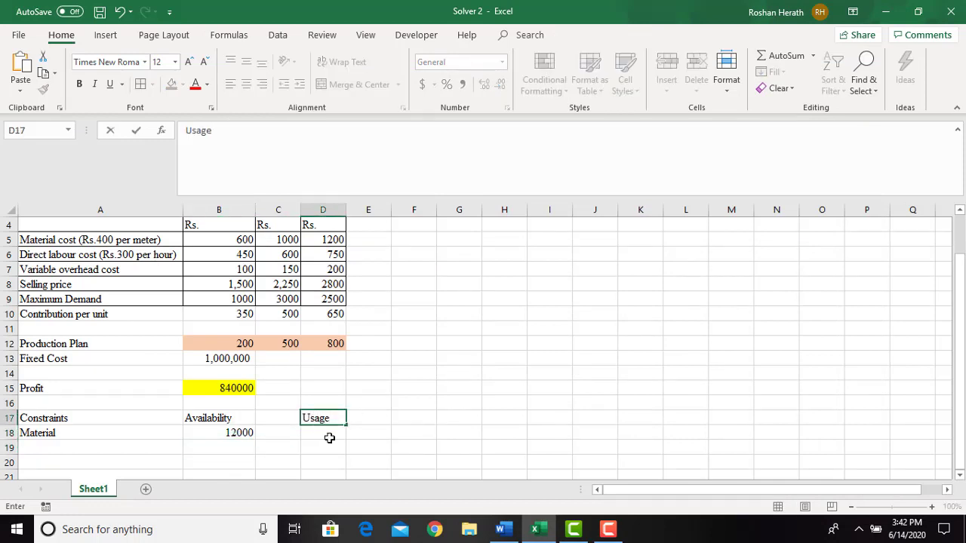
click(321, 436)
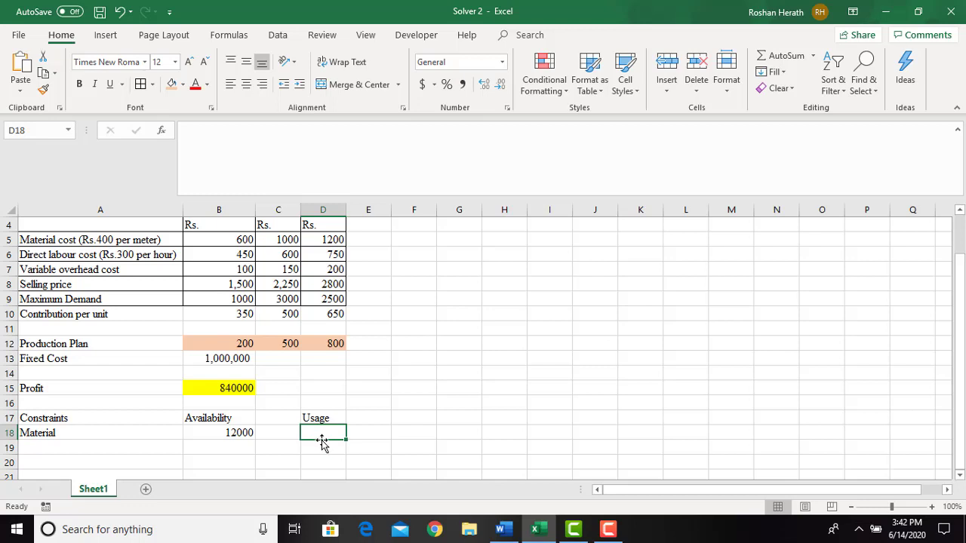
click(114, 446)
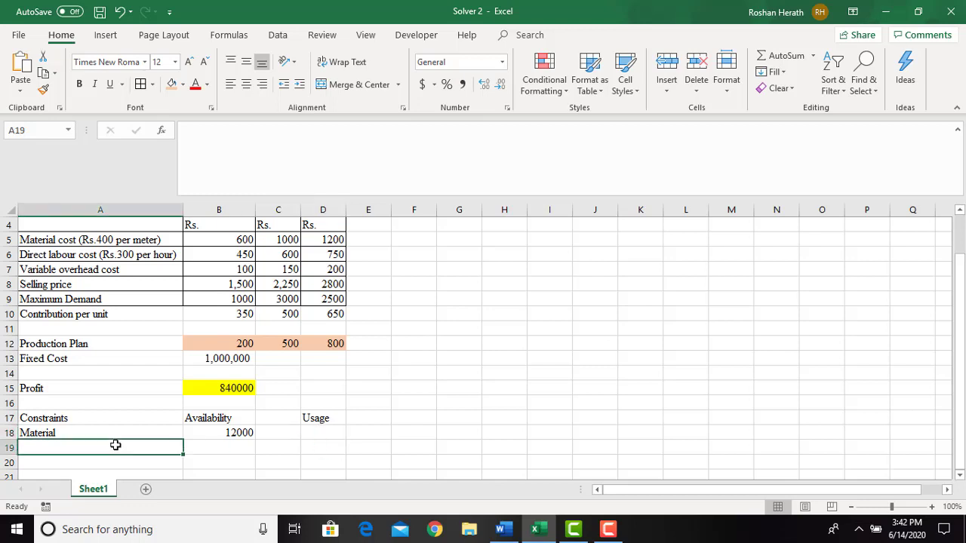
click(329, 436)
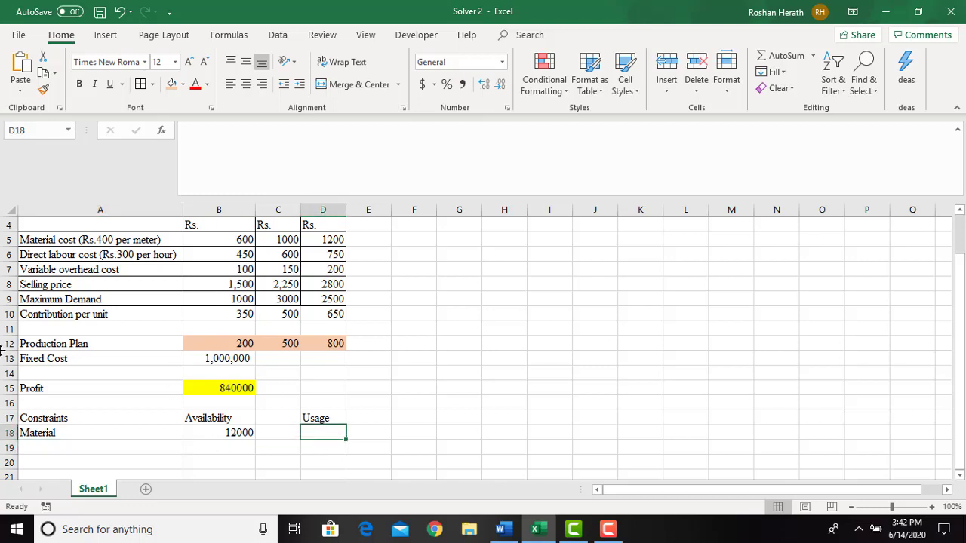
Insert three blank rows above the Production Plan row
drag(5, 347, 8, 373)
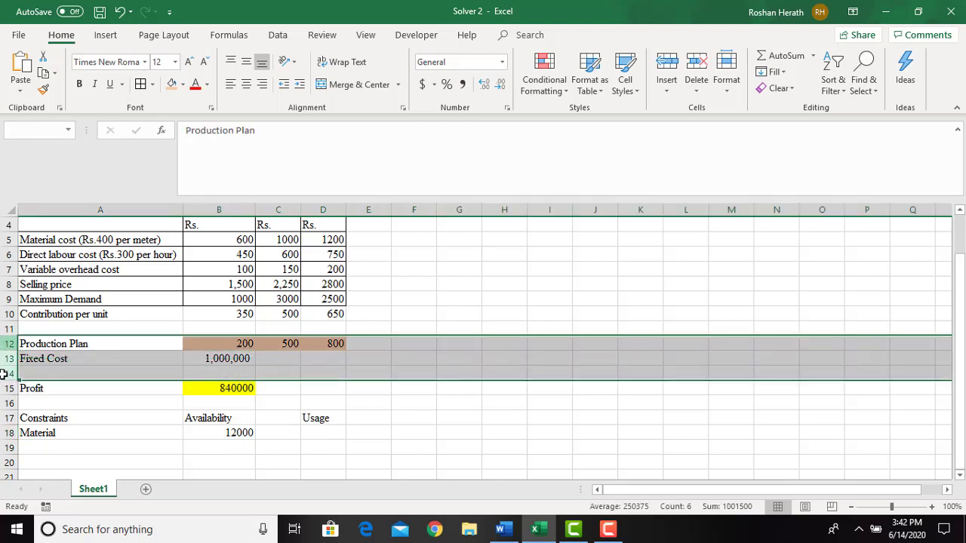
right_click(9, 347)
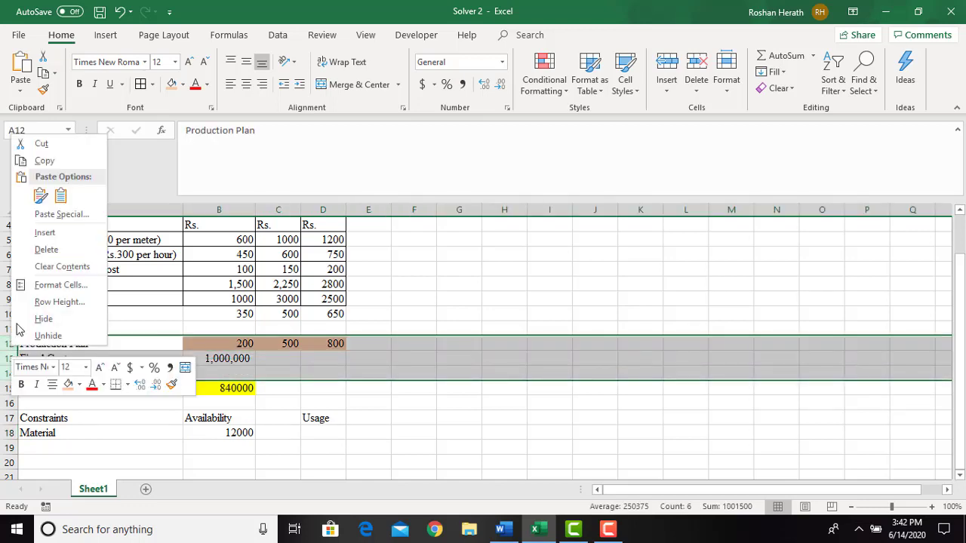
click(39, 234)
click(66, 325)
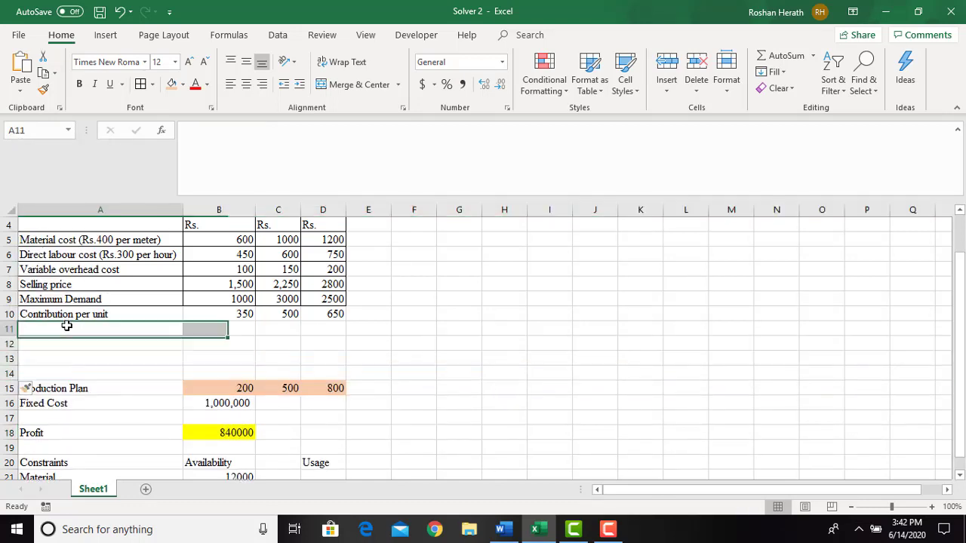
Enter the label "Material per unit" in A11, directly below Contribution per unit
drag(959, 434, 958, 445)
click(321, 463)
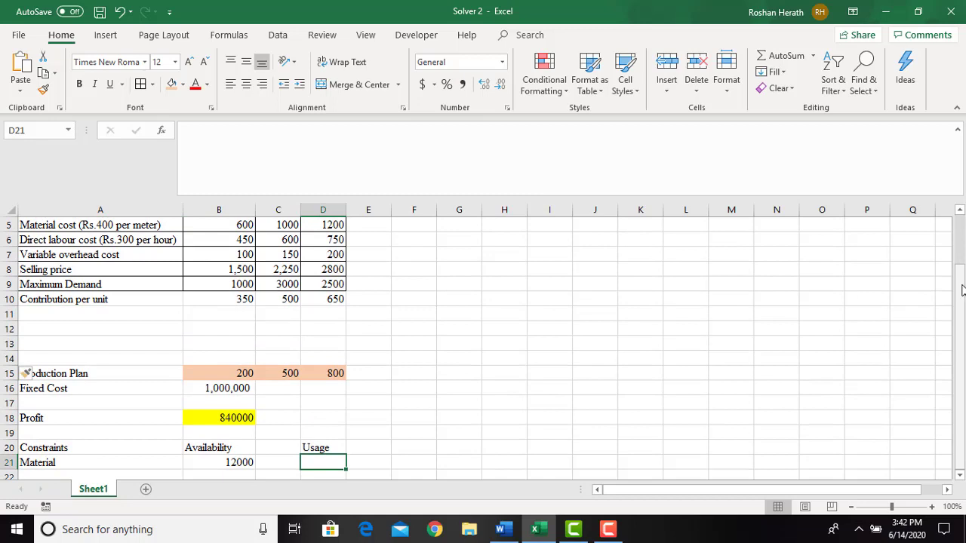
drag(961, 290, 961, 270)
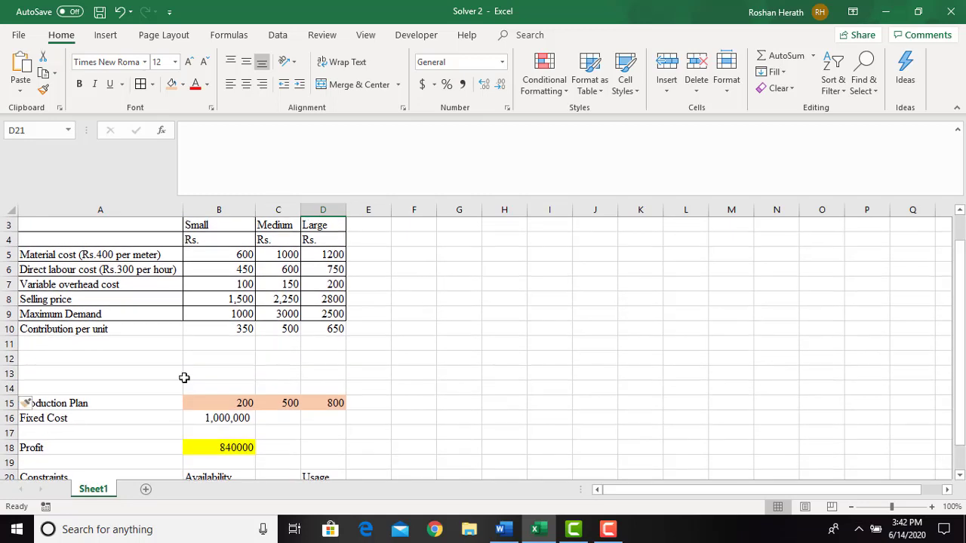
click(225, 344)
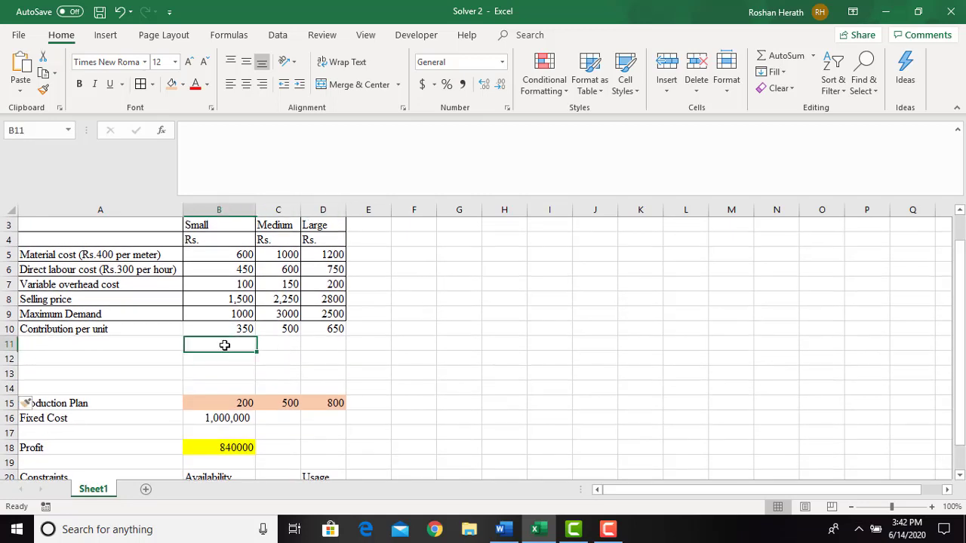
click(109, 347)
text(M)
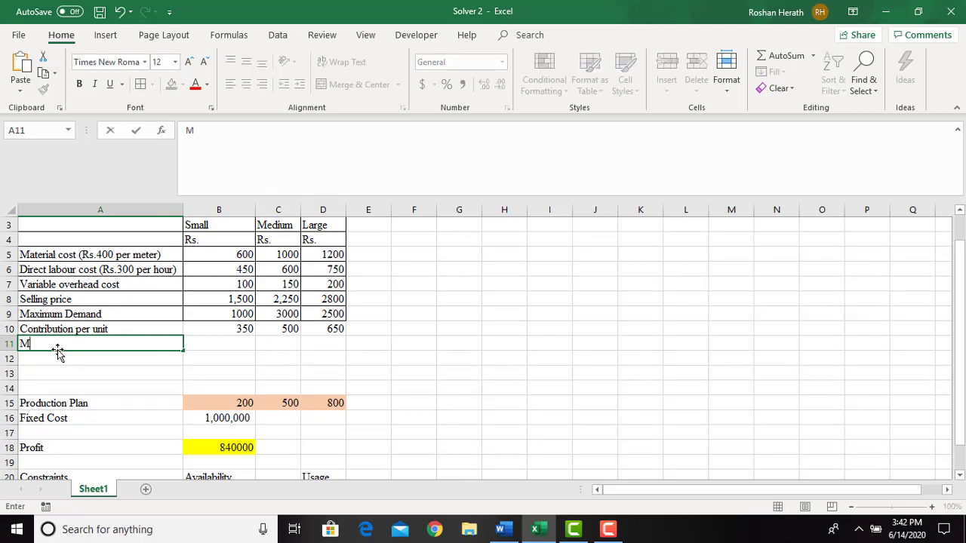
text(ate)
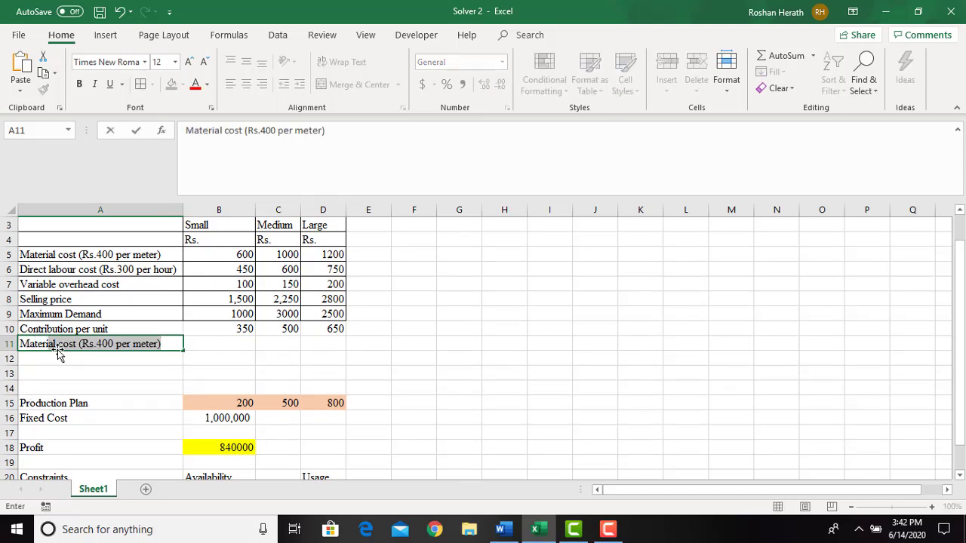
text(rial per unit)
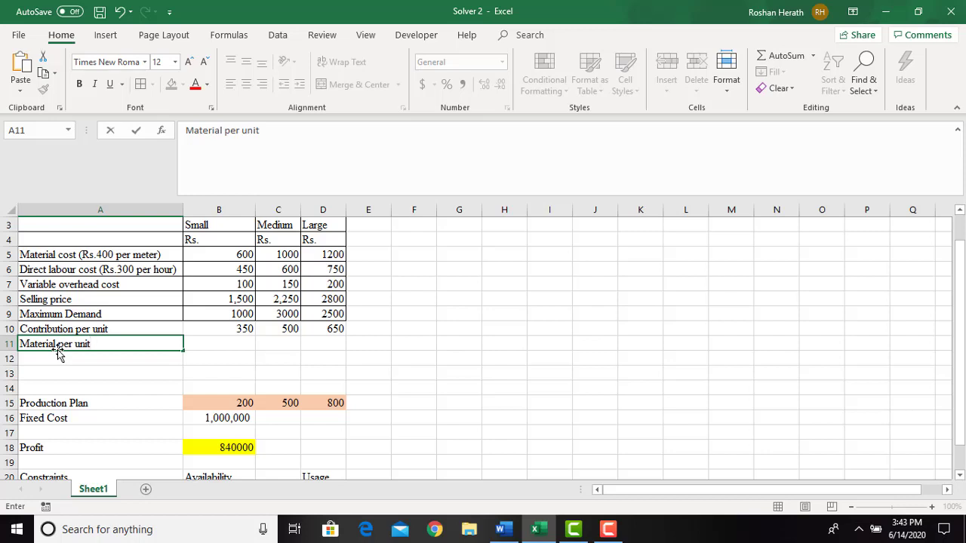
Calculate material per unit in B11 with =B5/400 and fill the formula across to D11
click(222, 345)
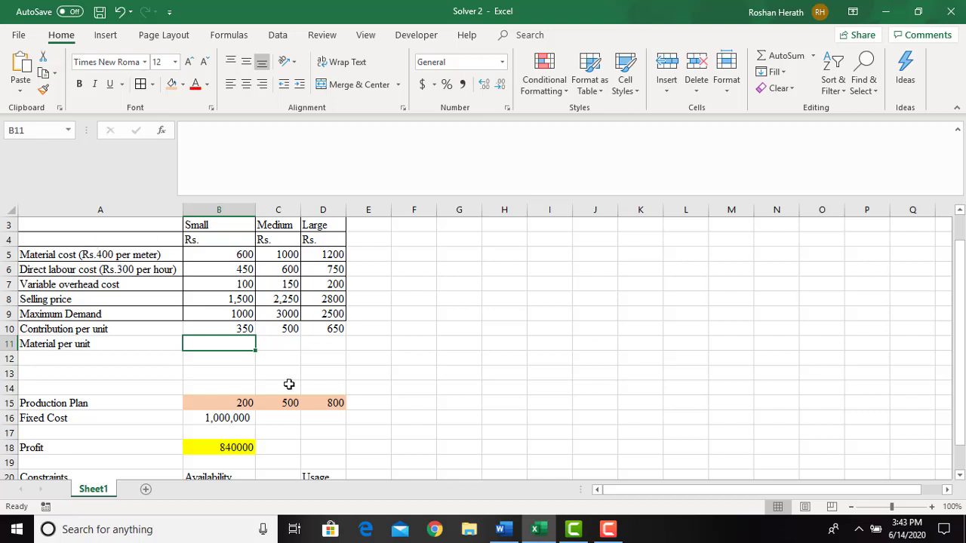
text(=)
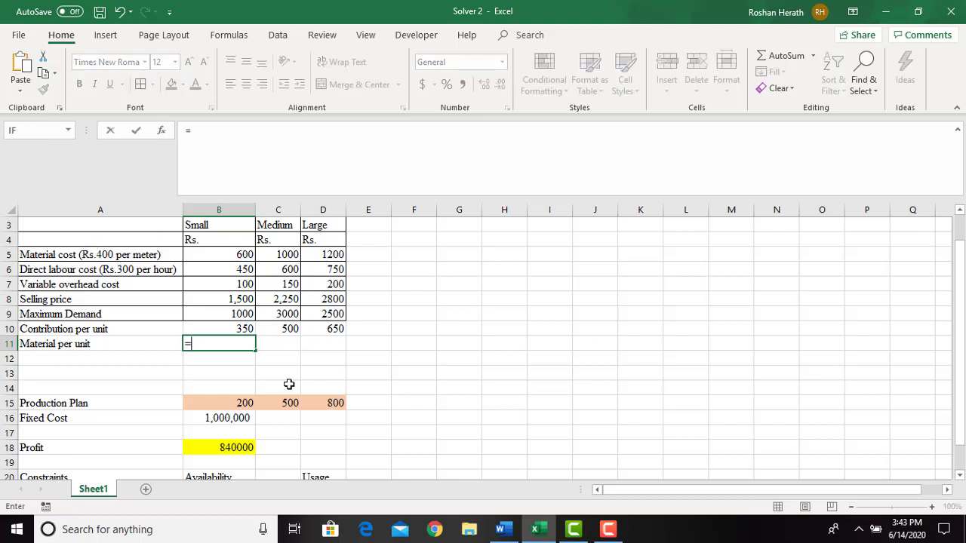
click(241, 255)
text(/400)
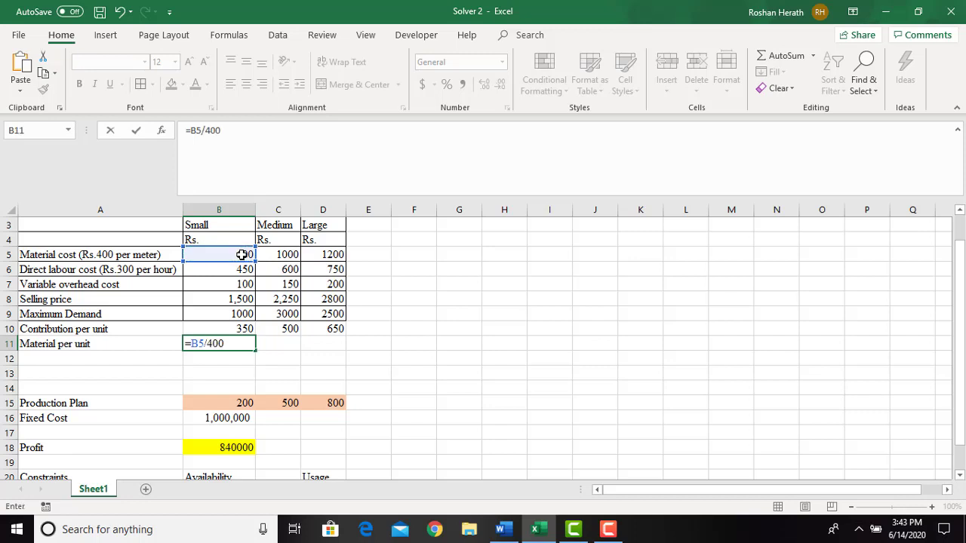
key(Return)
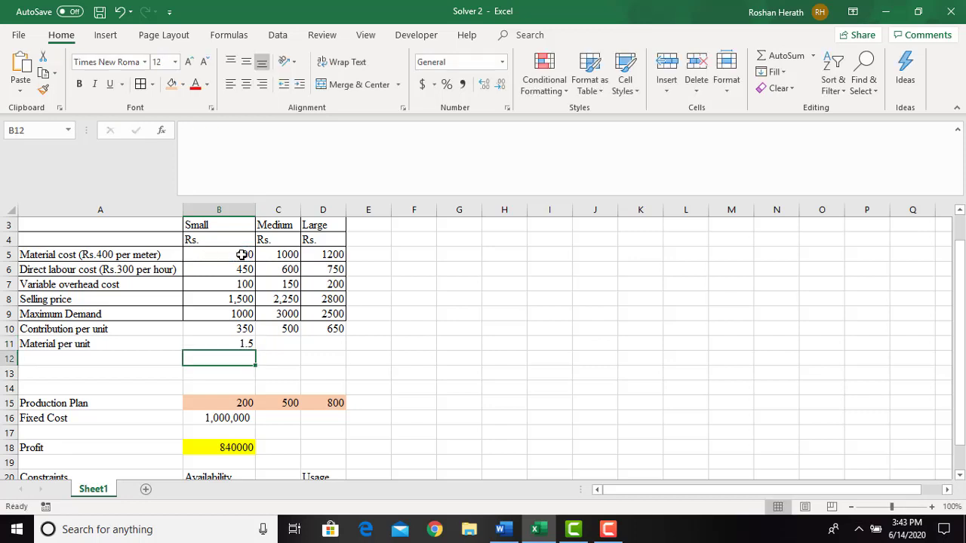
click(223, 344)
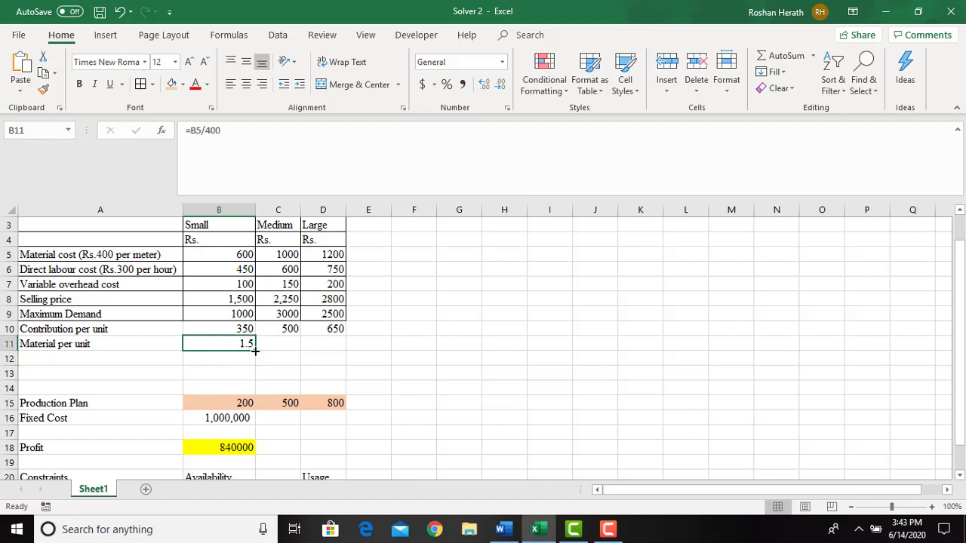
drag(257, 351, 336, 344)
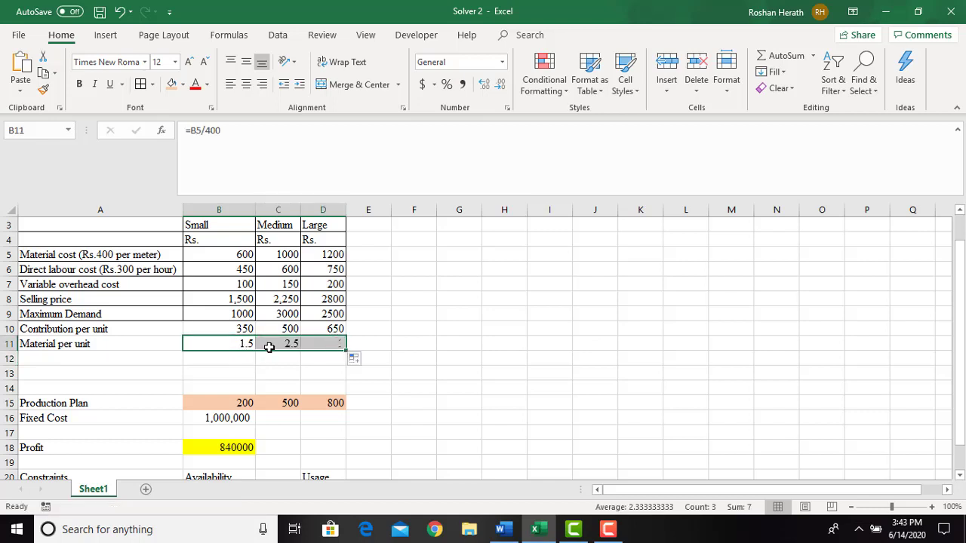
click(268, 347)
click(330, 344)
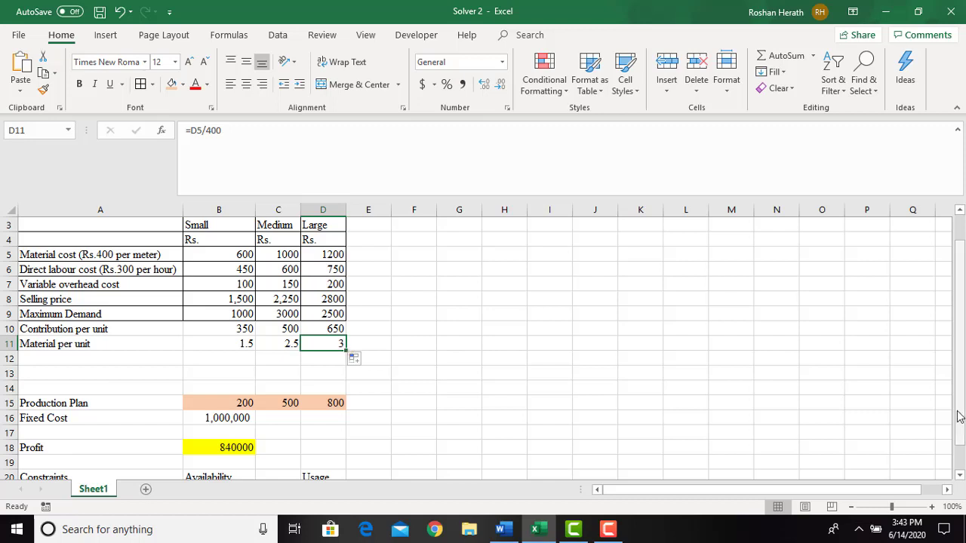
Calculate material usage in D21 with =SUMPRODUCT(B11:D11,B15:D15), multiplying material per unit by the production plan
drag(961, 417, 962, 458)
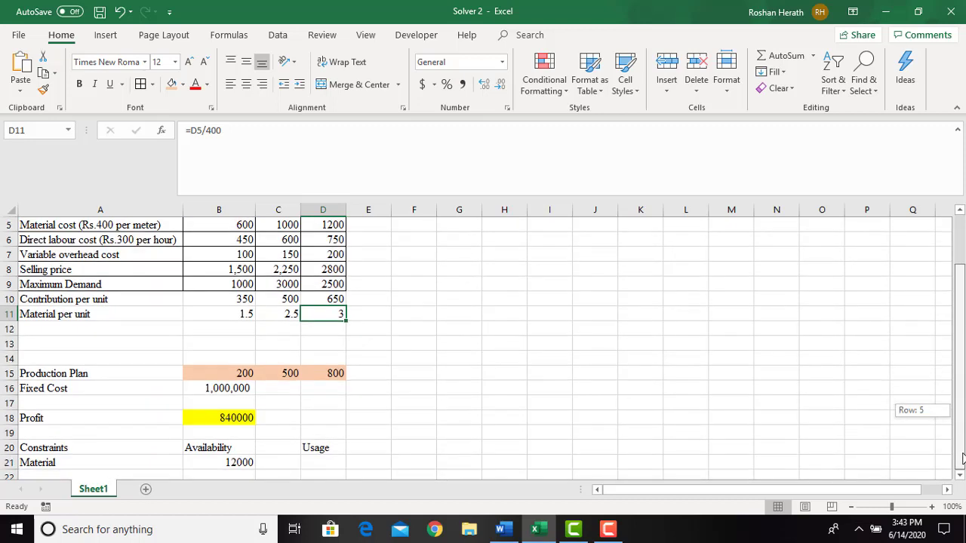
click(310, 461)
text(=)
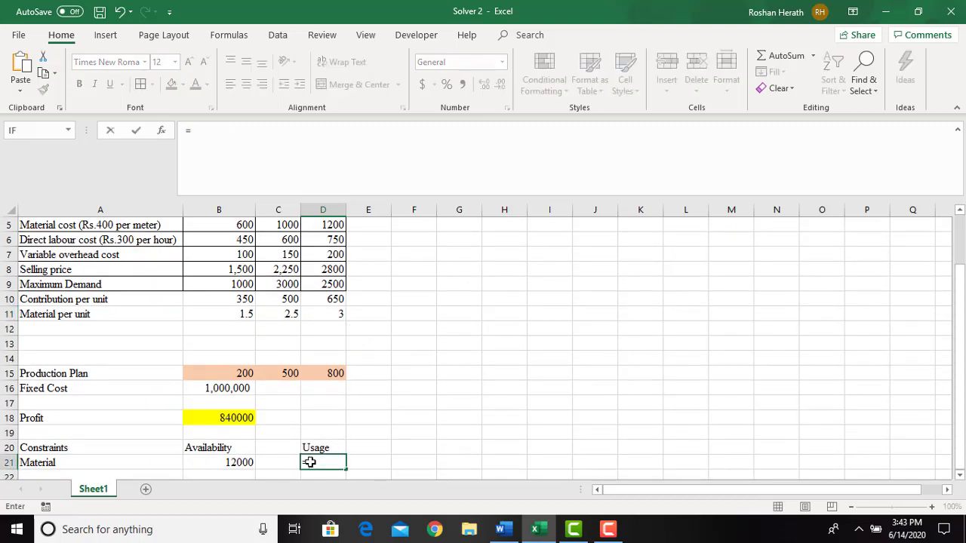
text(sump)
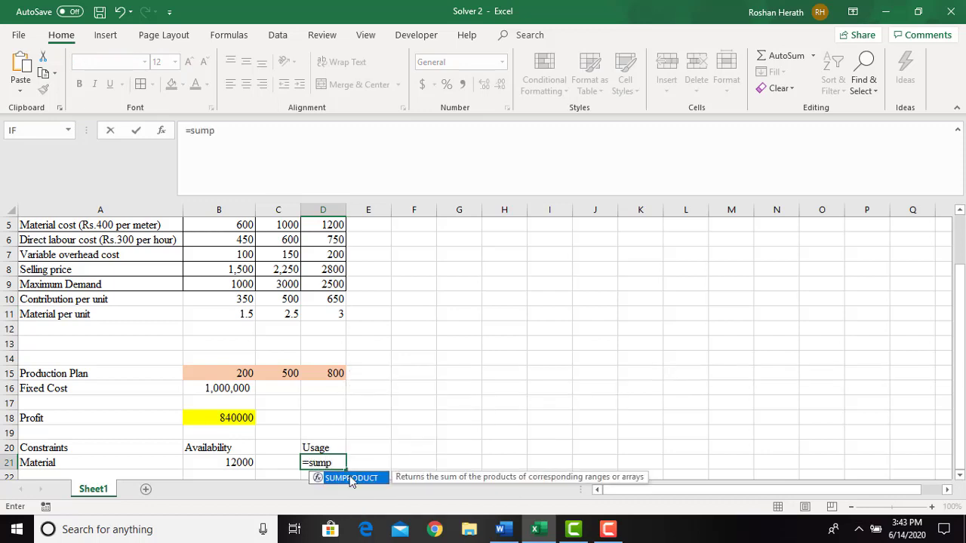
double_click(349, 478)
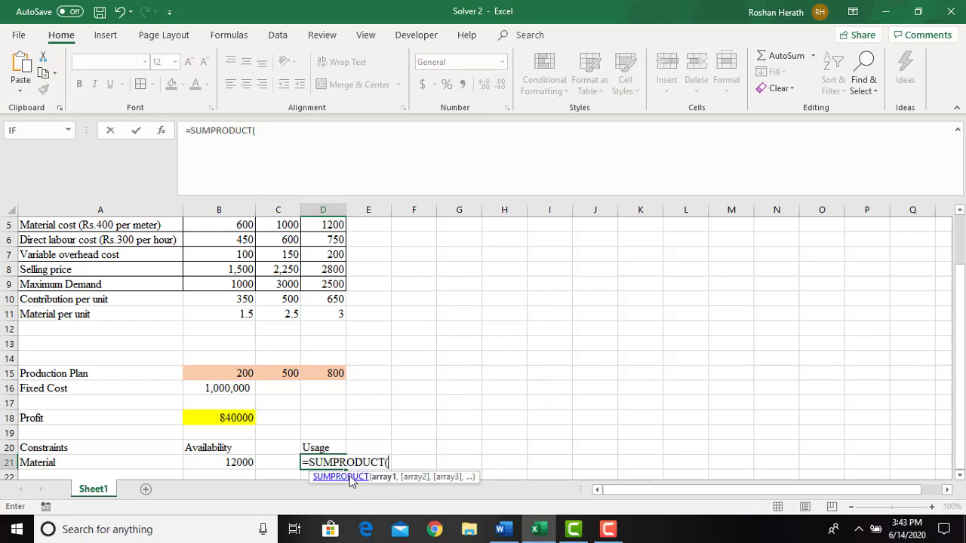
click(160, 130)
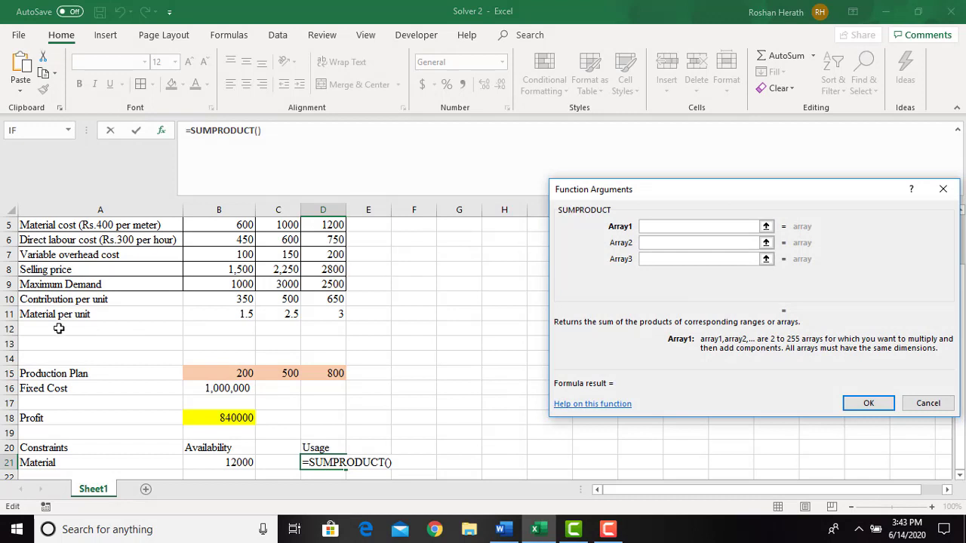
drag(233, 316, 334, 316)
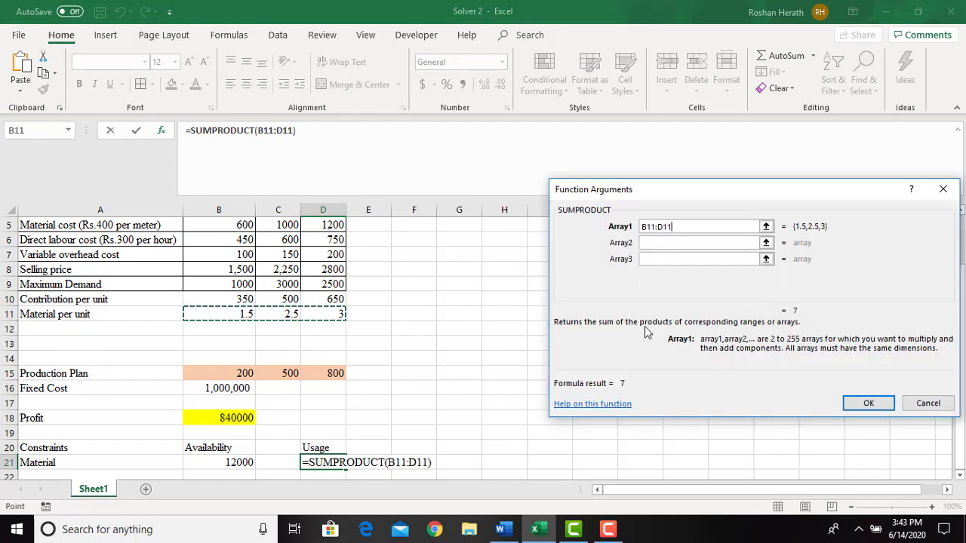
click(651, 243)
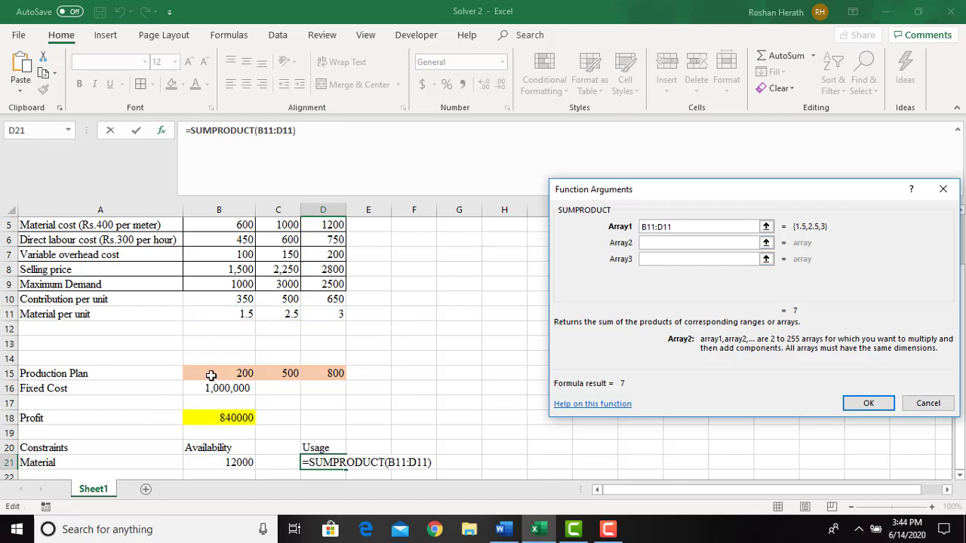
drag(211, 375, 318, 373)
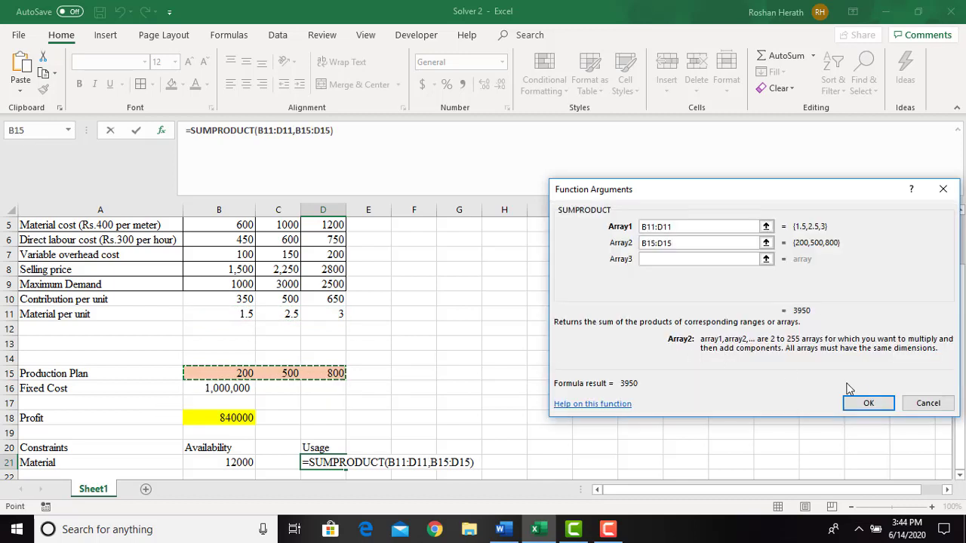
click(867, 402)
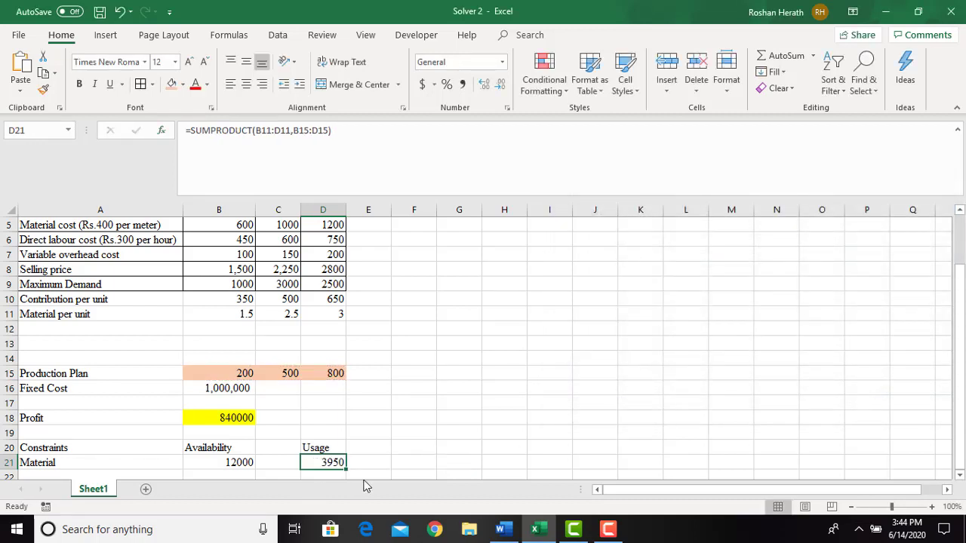
click(959, 475)
click(960, 478)
click(959, 478)
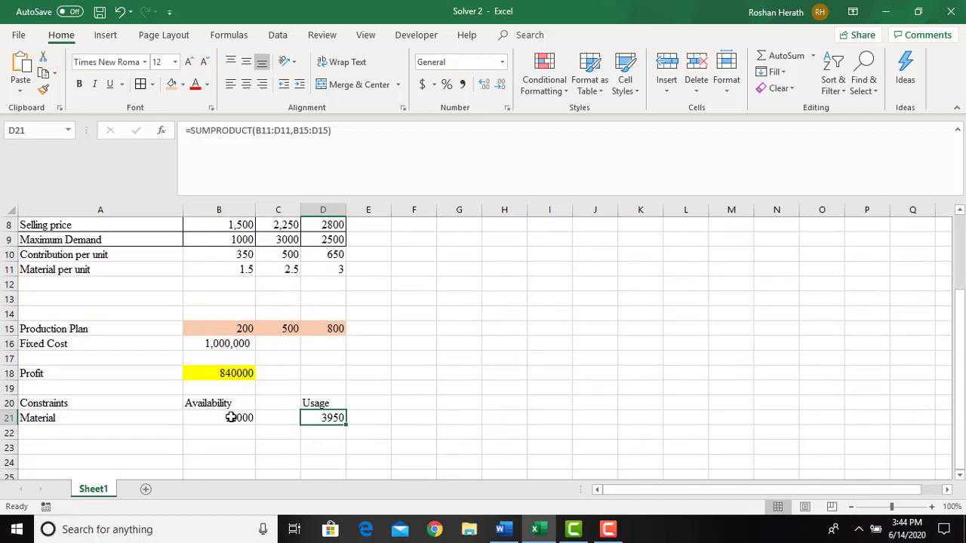
Enter the operator >= in C21 between the material availability and usage values
click(272, 416)
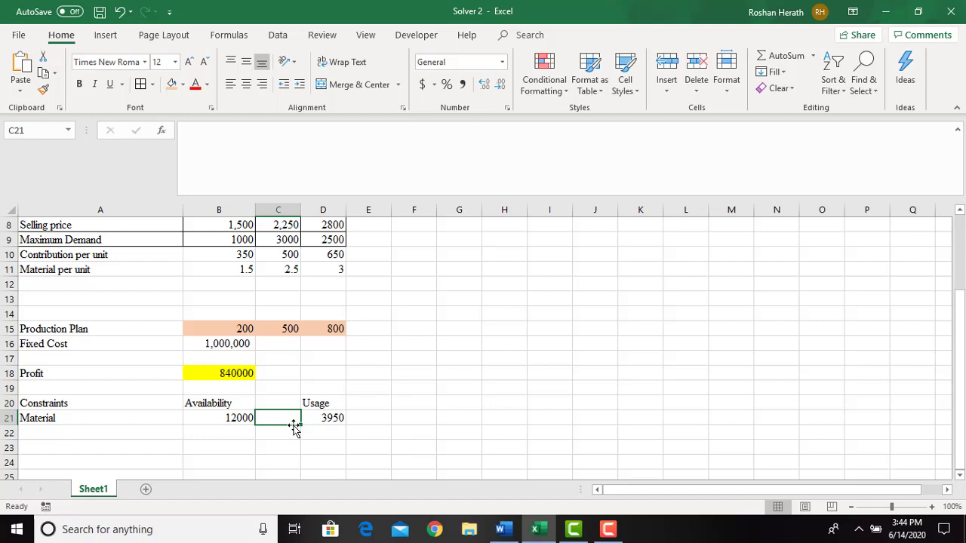
text(>)
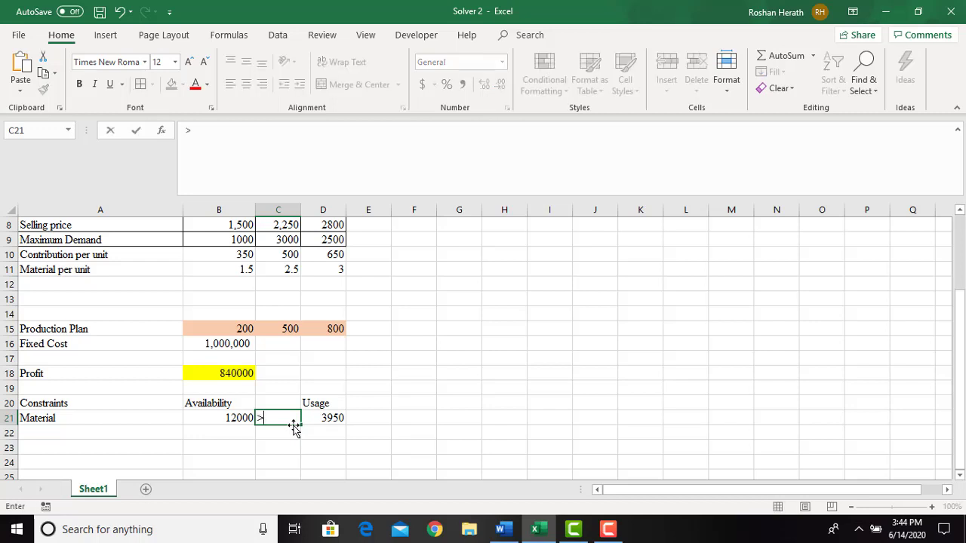
text(=)
click(408, 429)
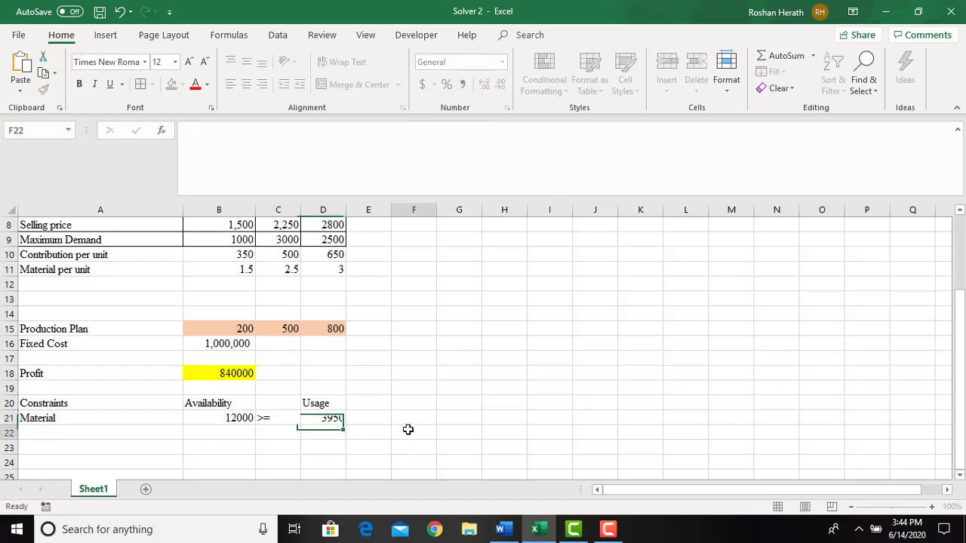
click(230, 417)
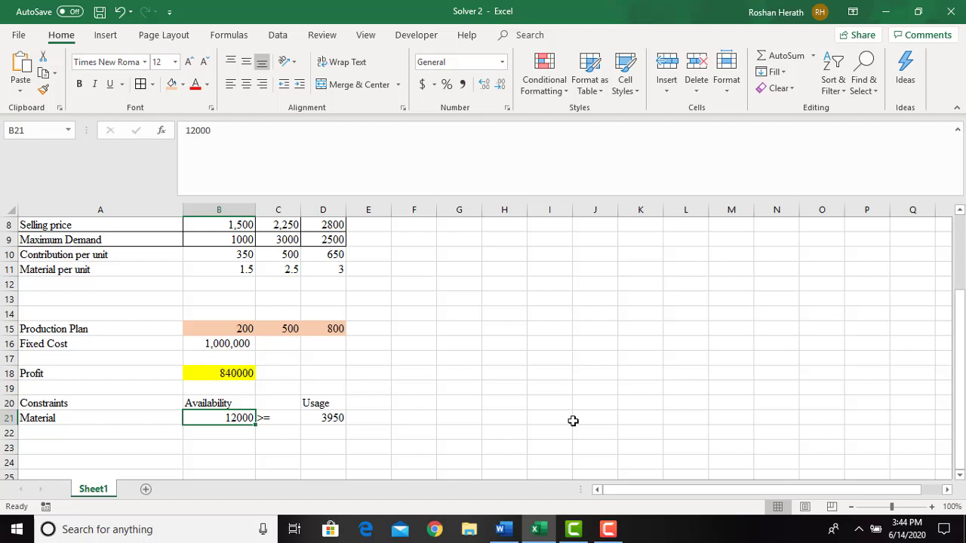
click(324, 415)
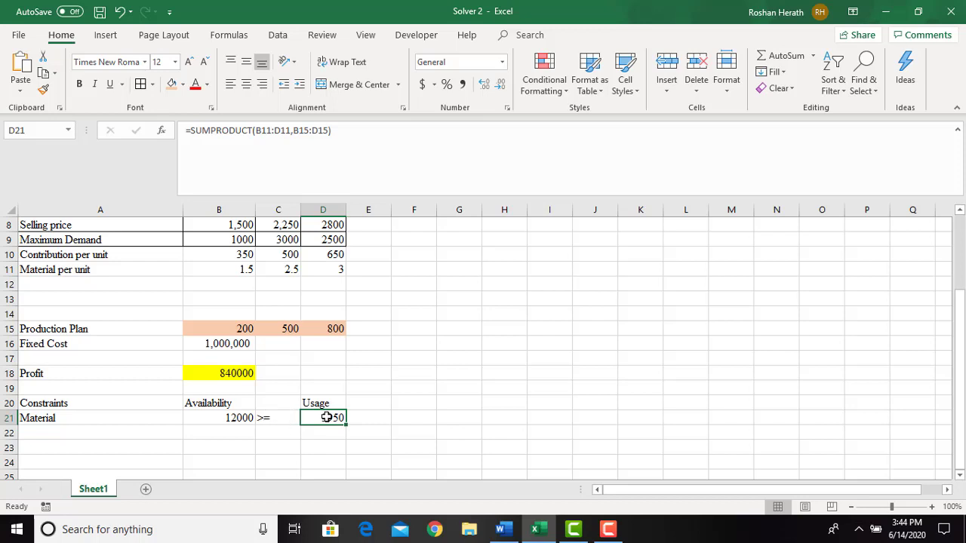
click(221, 413)
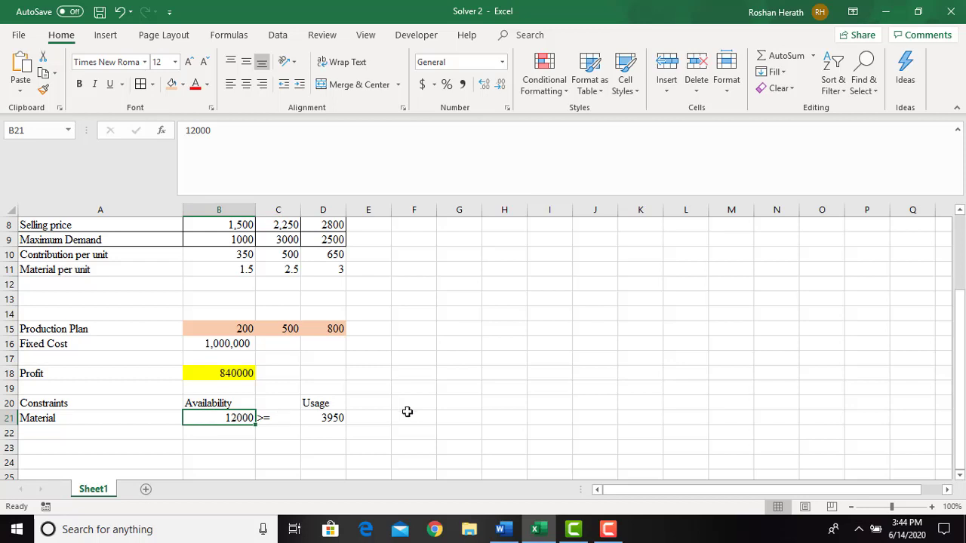
Add a "Labour" constraint in A22 with the availability of 10000 hours from the Word problem statement in B22
click(70, 434)
text(Labour)
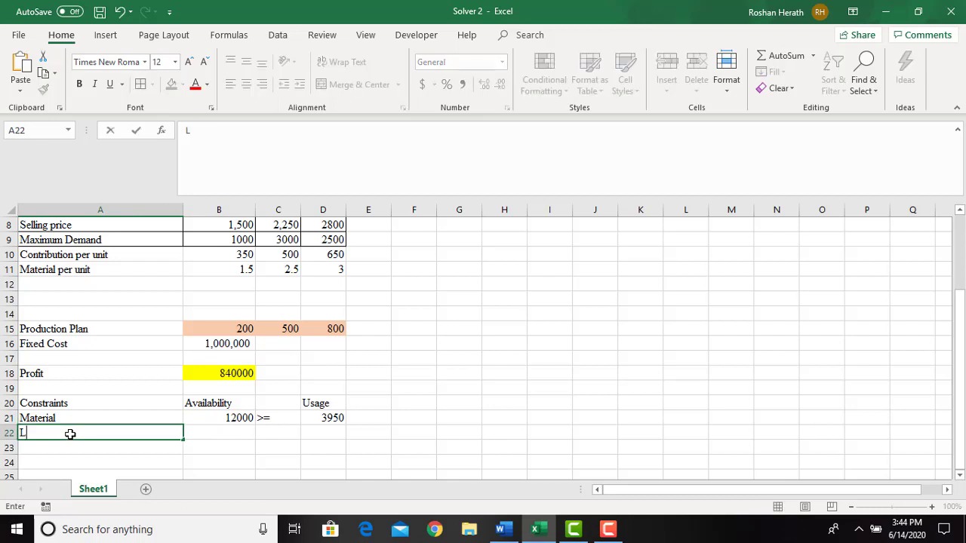
click(226, 432)
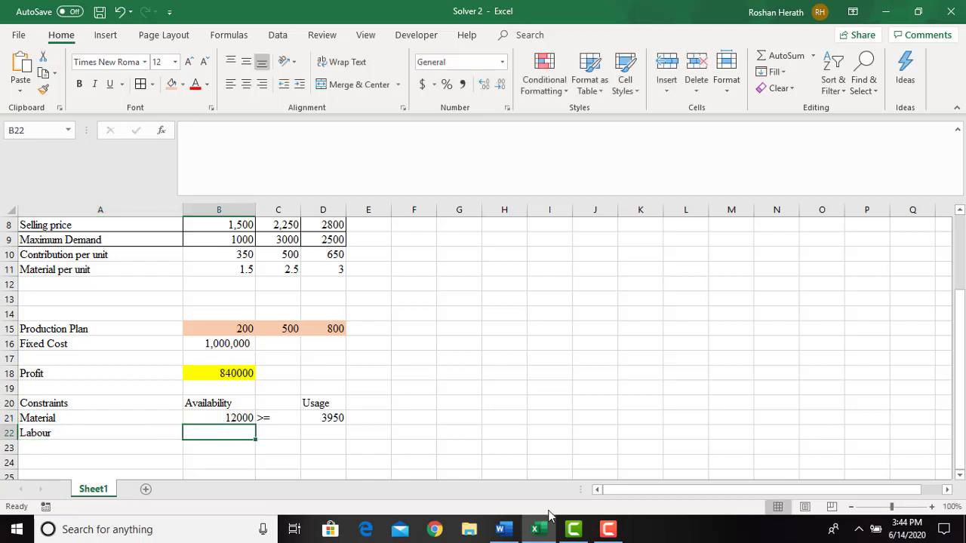
click(501, 531)
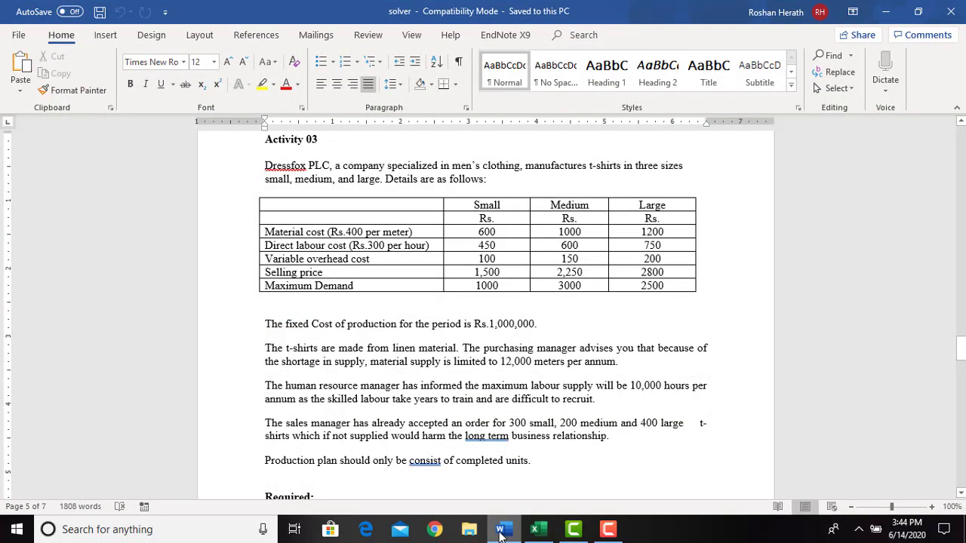
click(501, 531)
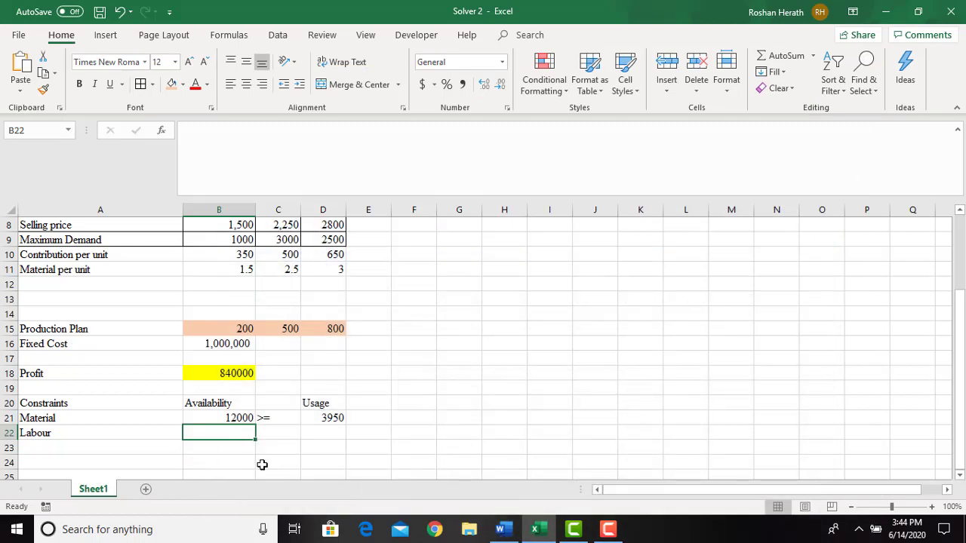
text(10000)
key(Return)
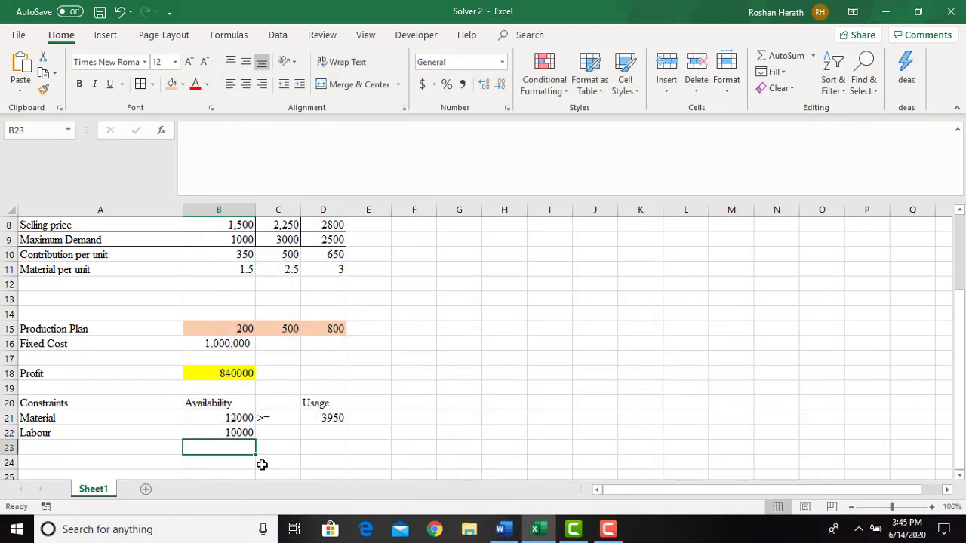
Enter the label "Labour hours per unit" in A12, directly below Material per unit
click(279, 433)
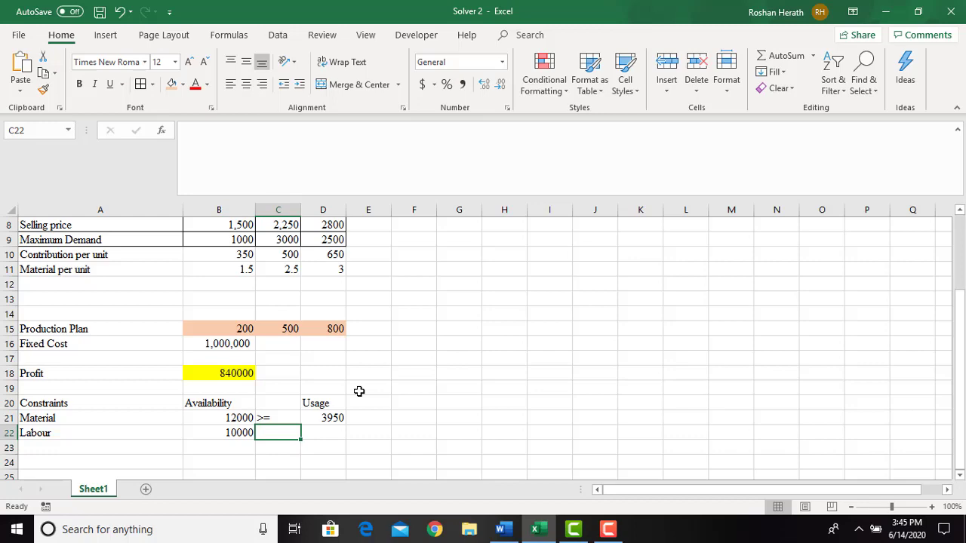
click(49, 282)
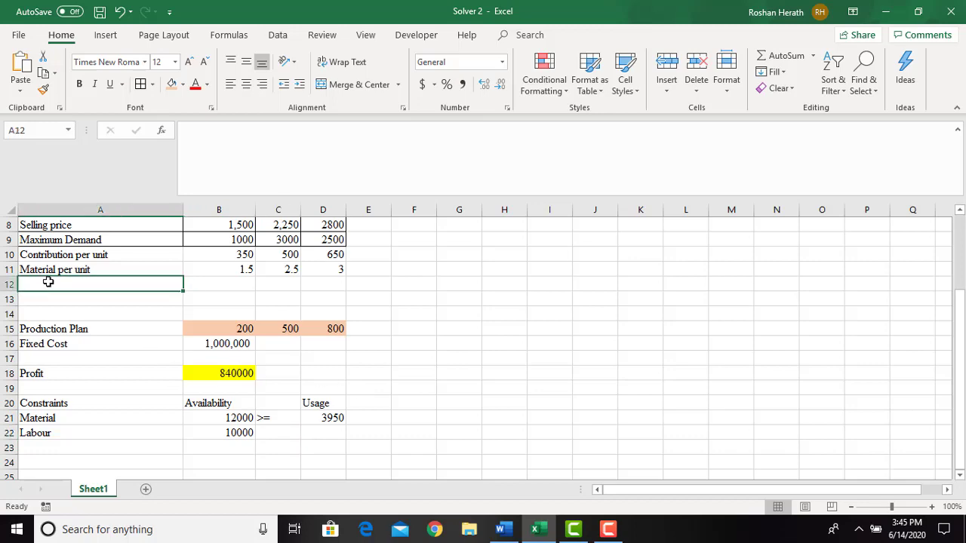
drag(959, 320, 949, 262)
text(L)
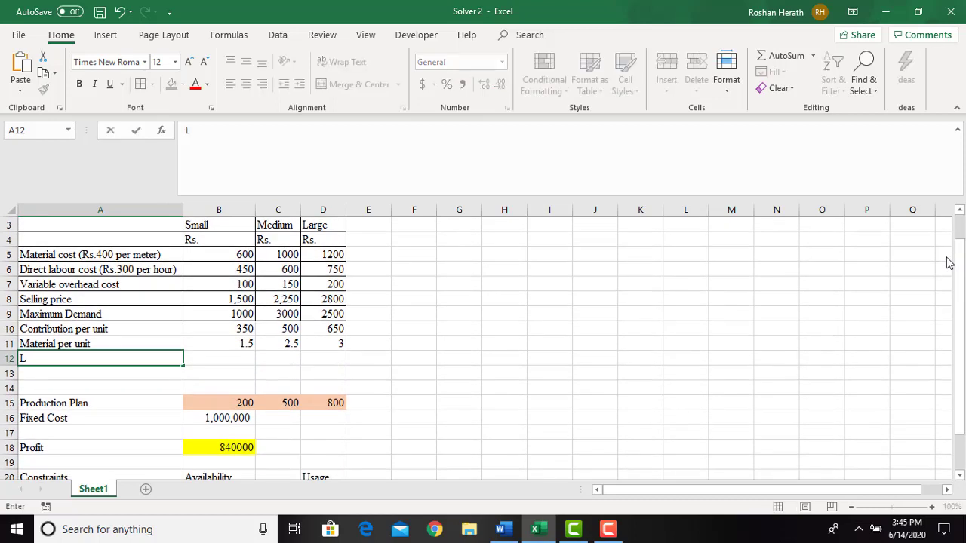
text(abour hours p)
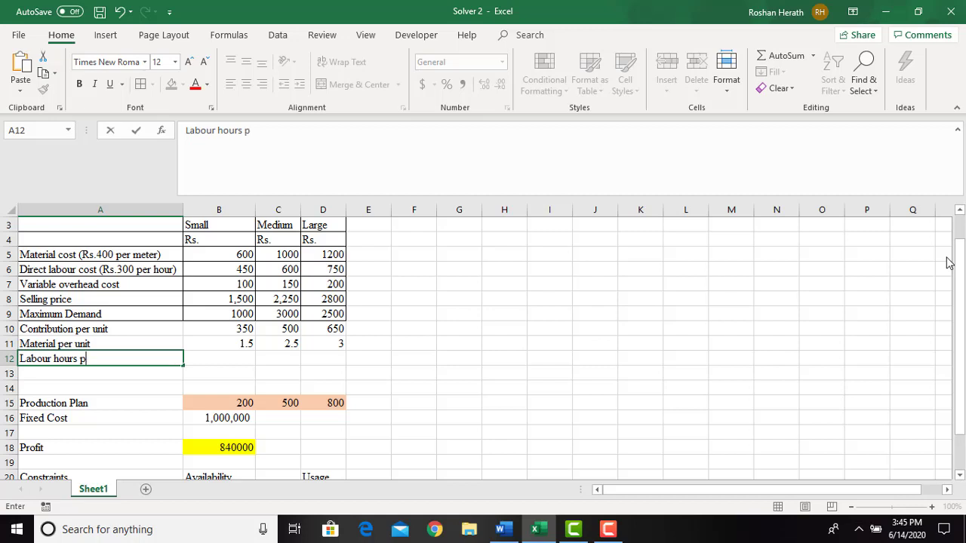
text(er unit)
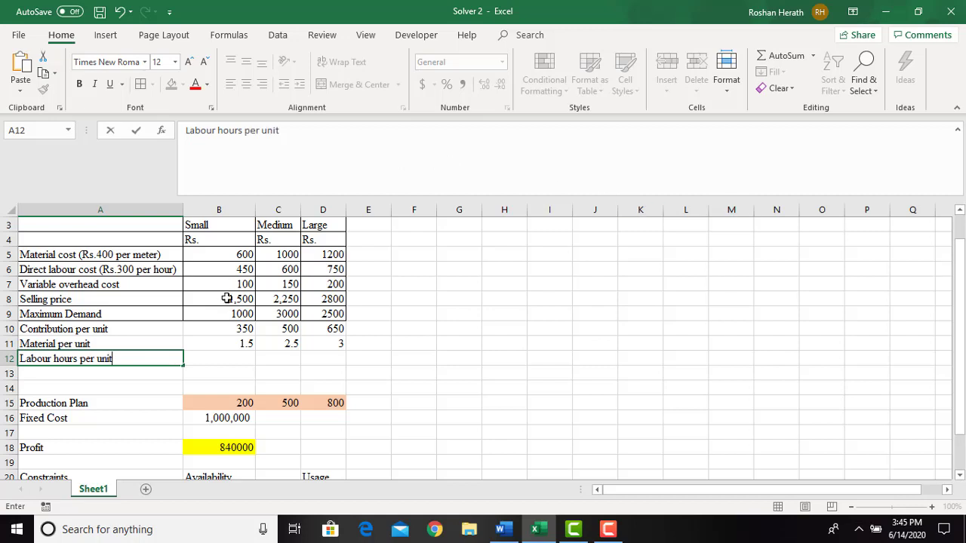
Calculate labour hours per unit in B12 with =B6/300 and fill the formula across to D12
click(243, 359)
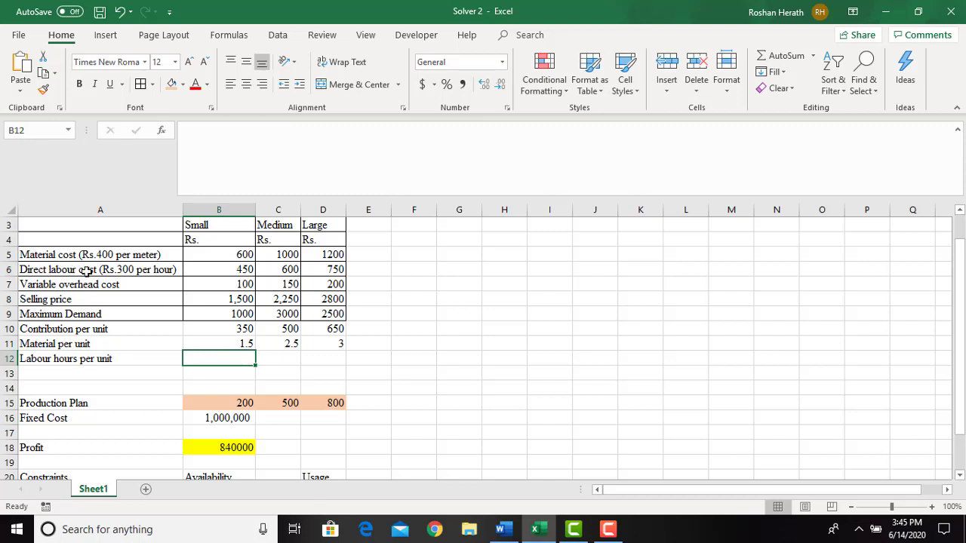
text(=)
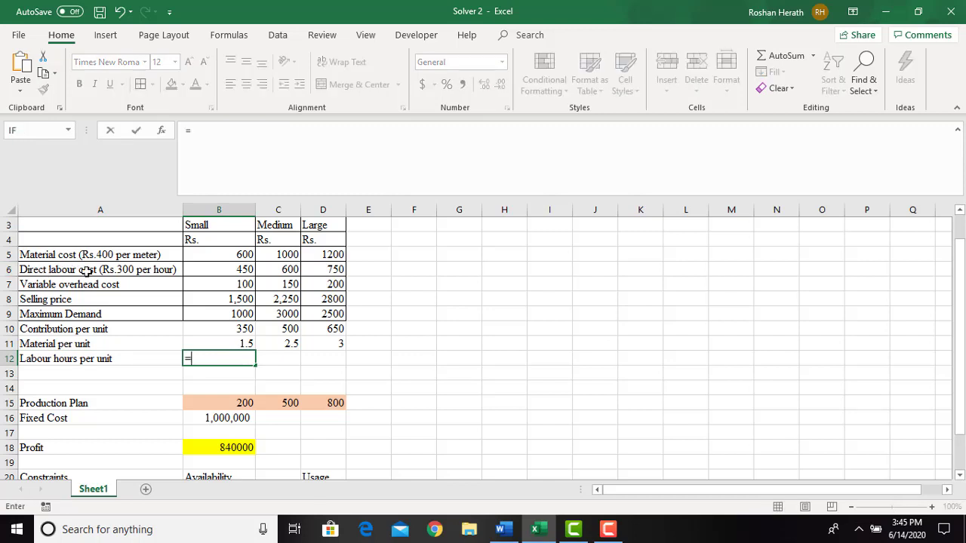
click(225, 273)
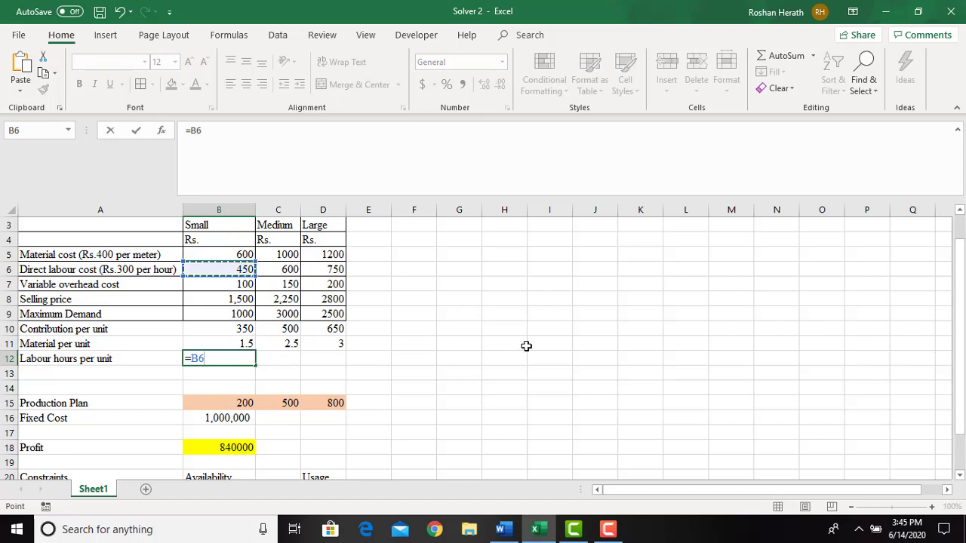
text(/30)
key(Return)
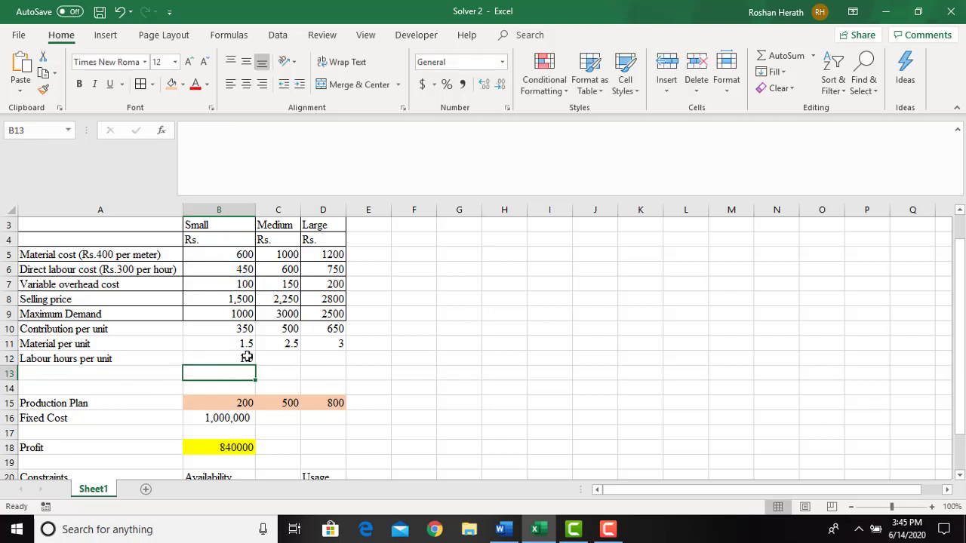
click(247, 357)
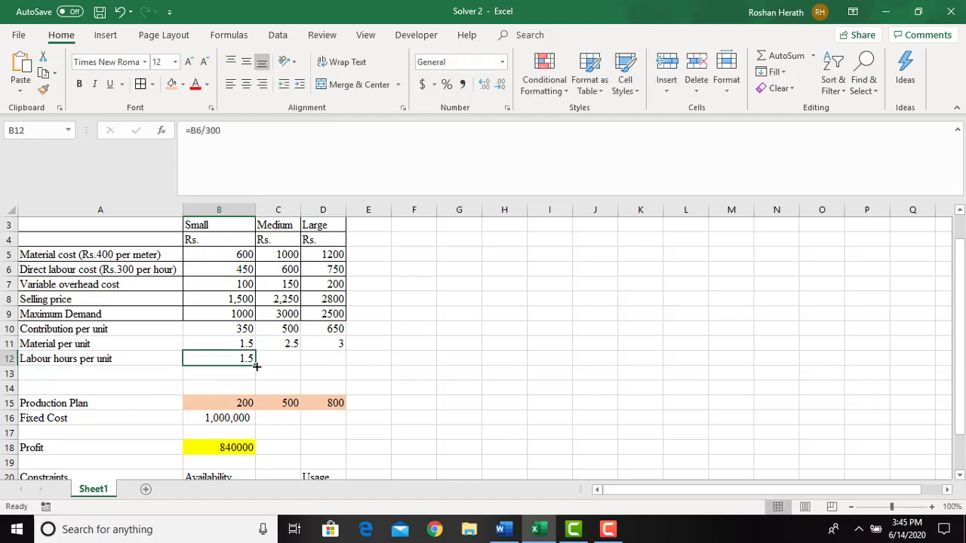
drag(257, 366, 343, 366)
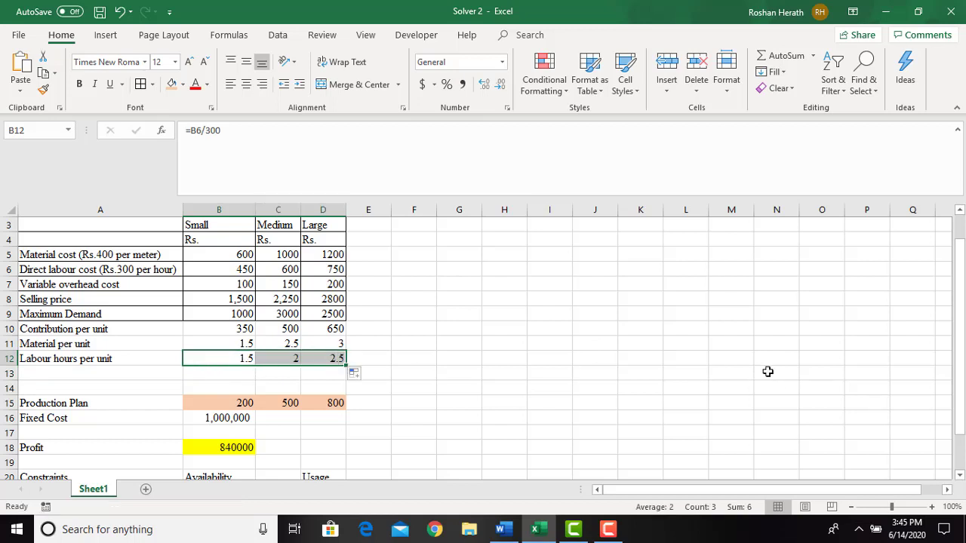
Enter the operator >= in C22 beside the labour availability
click(959, 476)
click(958, 476)
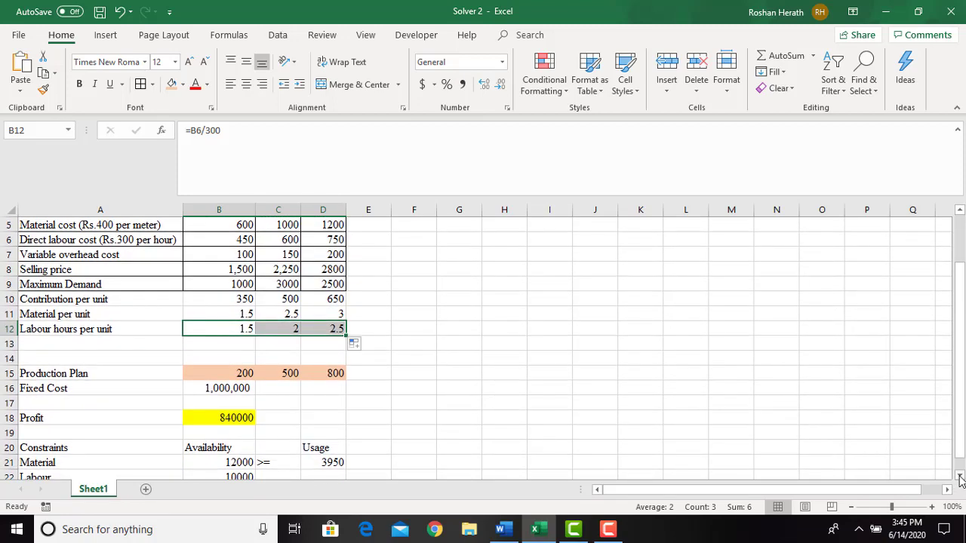
click(959, 476)
click(959, 476)
click(286, 449)
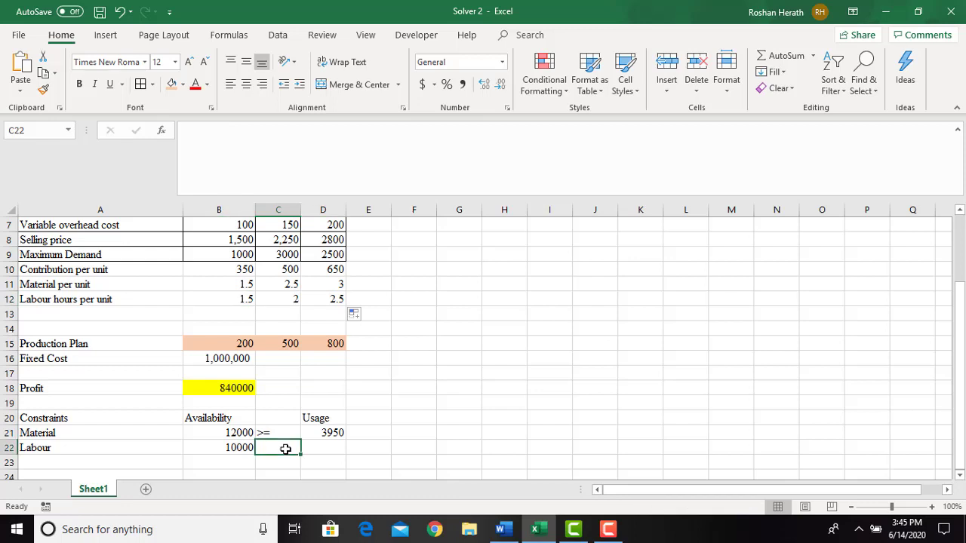
text(>)
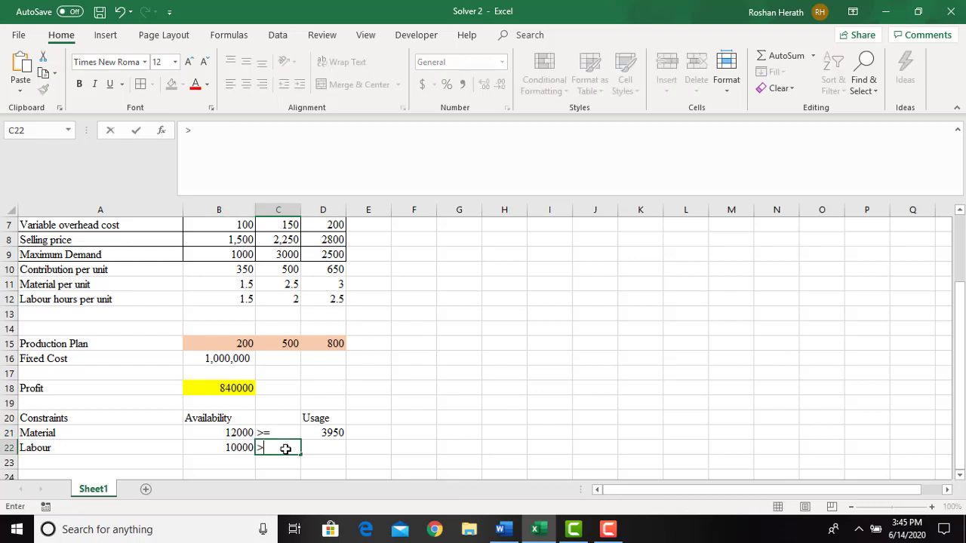
text(=)
Calculate labour usage in D22 with =SUMPRODUCT(B12:D12,B15:D15), multiplying labour hours per unit by the production plan
click(326, 445)
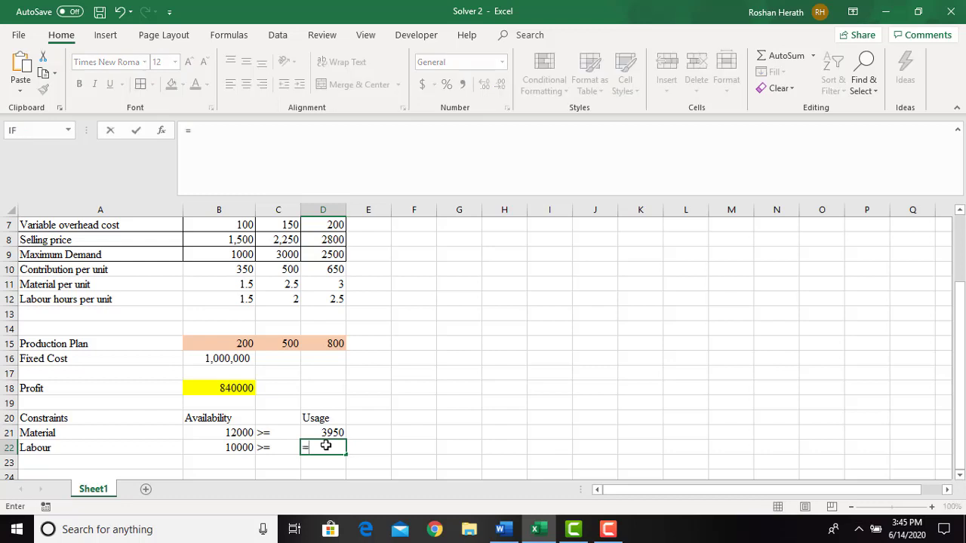
text(=sum)
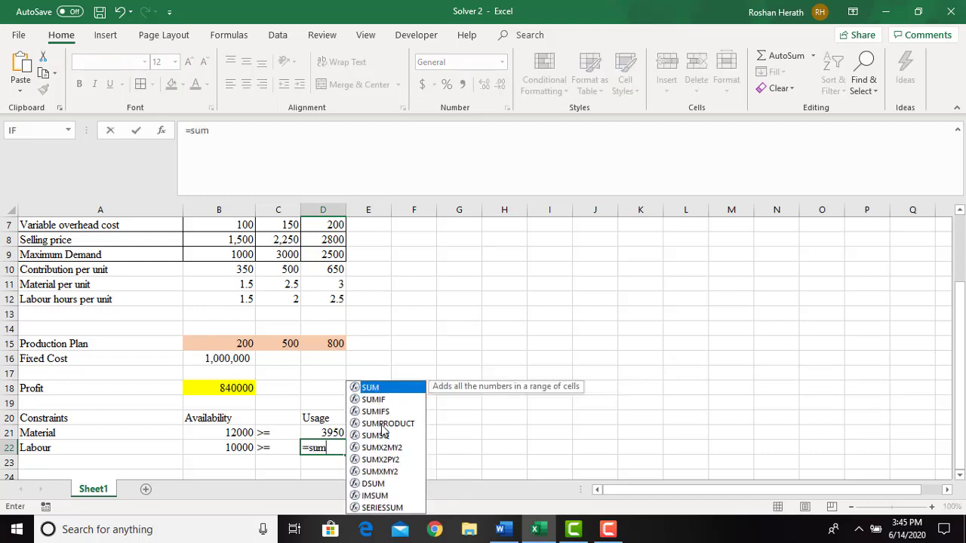
double_click(383, 424)
click(163, 133)
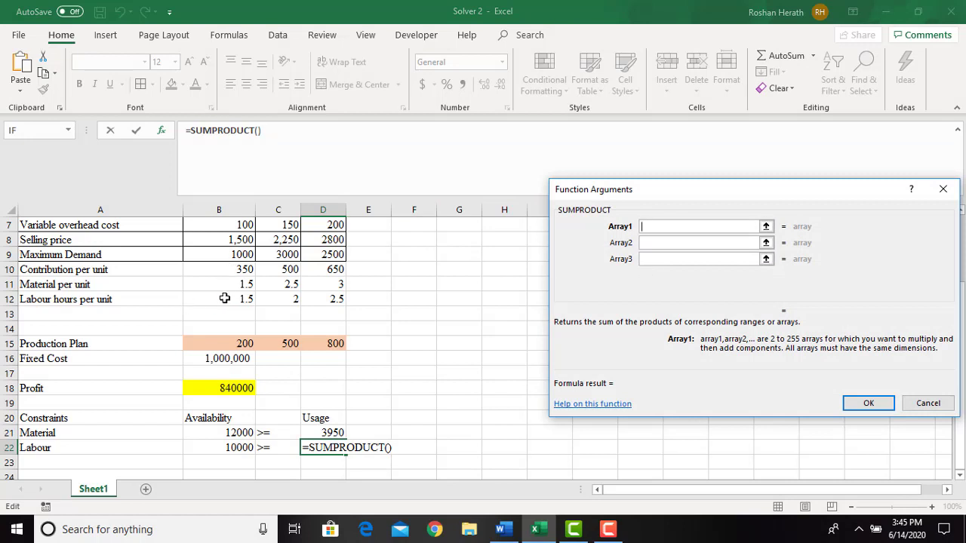
drag(227, 299, 324, 299)
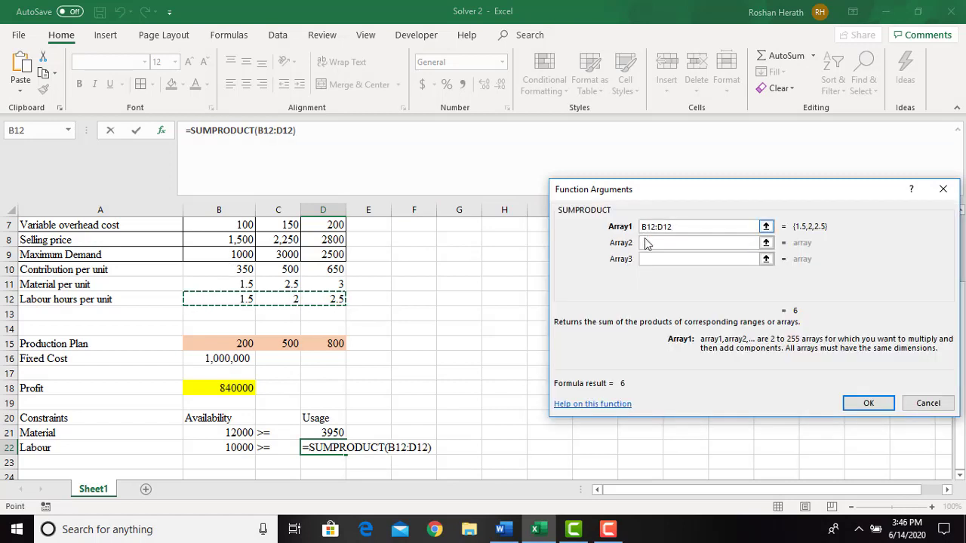
click(647, 242)
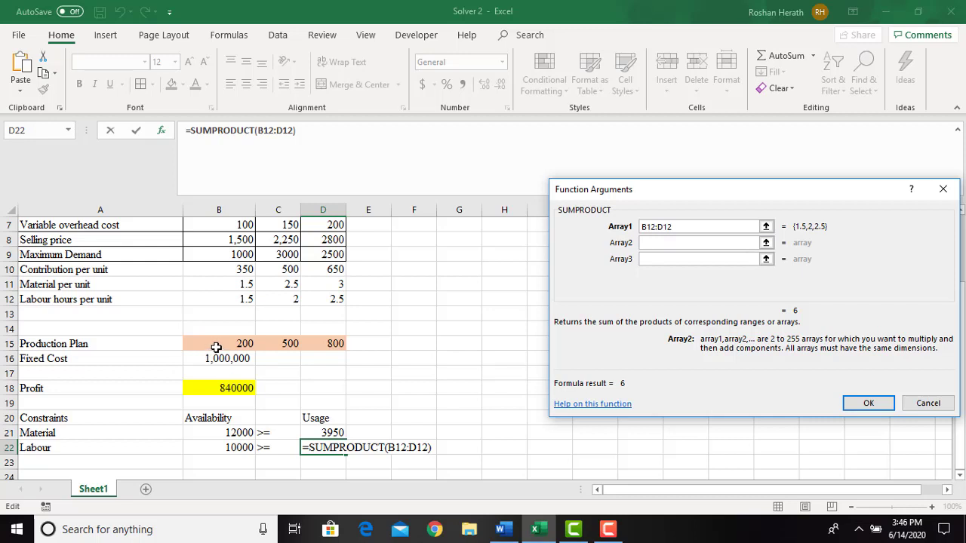
drag(216, 345, 323, 345)
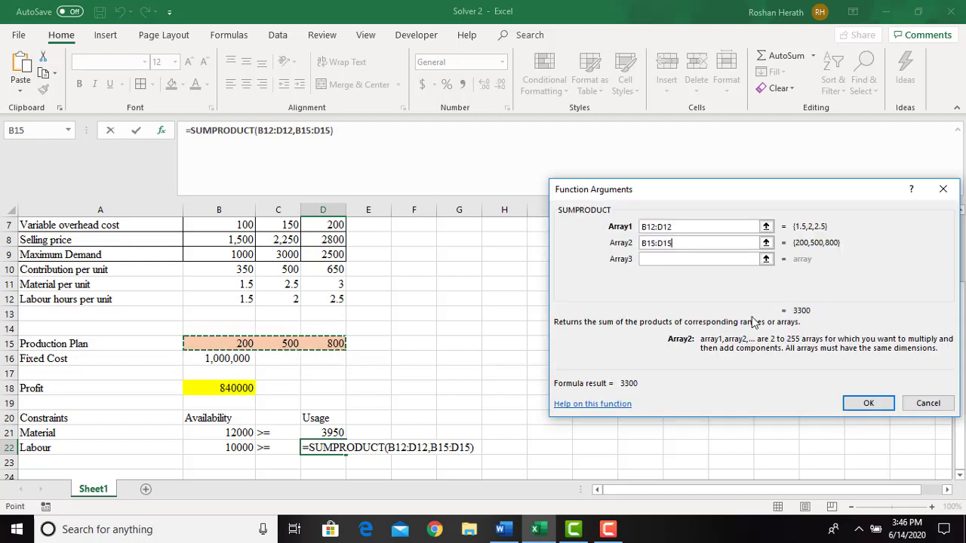
click(868, 405)
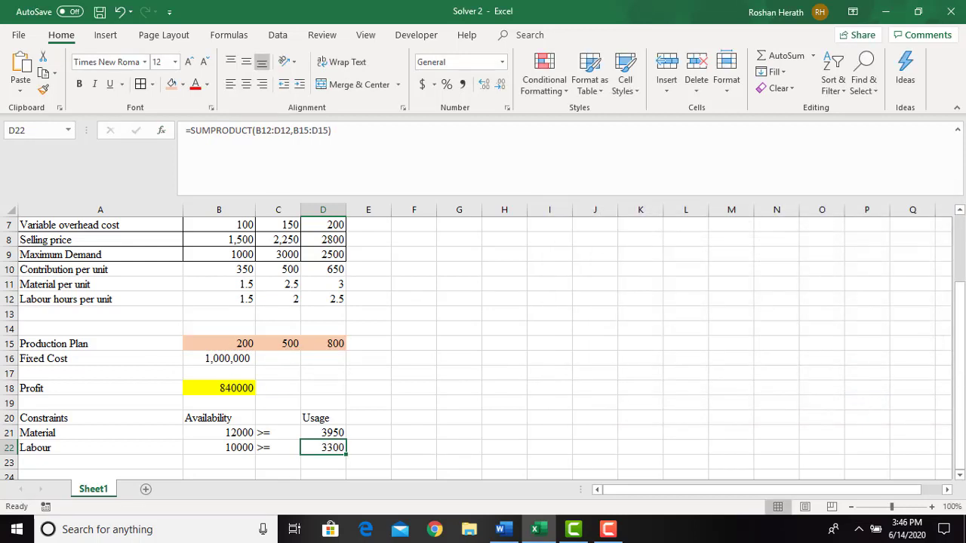
Check the sales manager's accepted order in the Word document and enter the label "Minimum Demand" in A24 of the Excel sheet
click(960, 475)
click(960, 475)
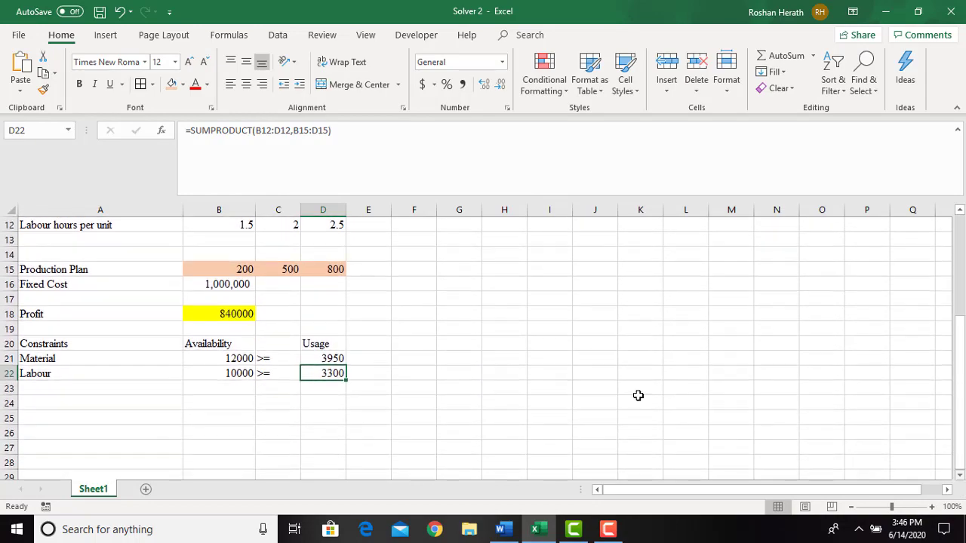
click(46, 394)
click(46, 390)
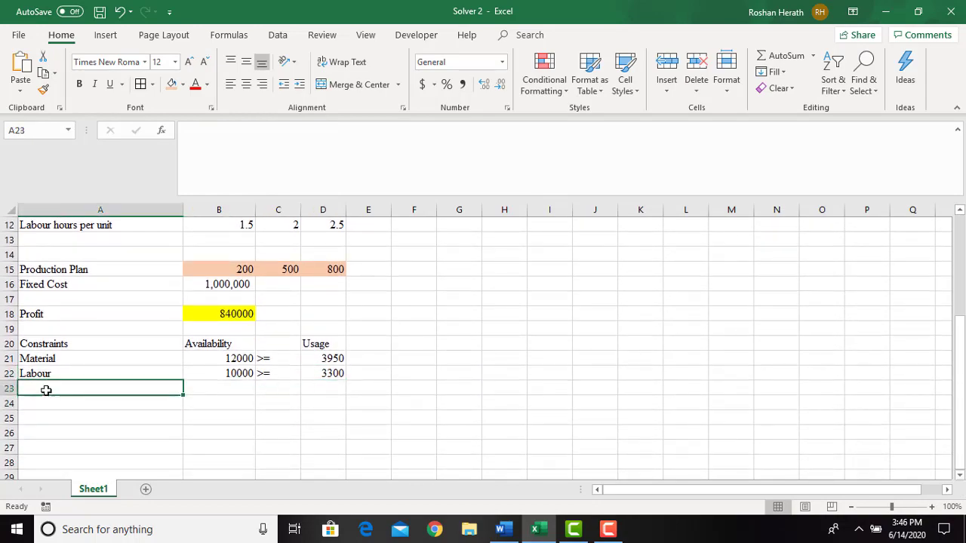
click(501, 531)
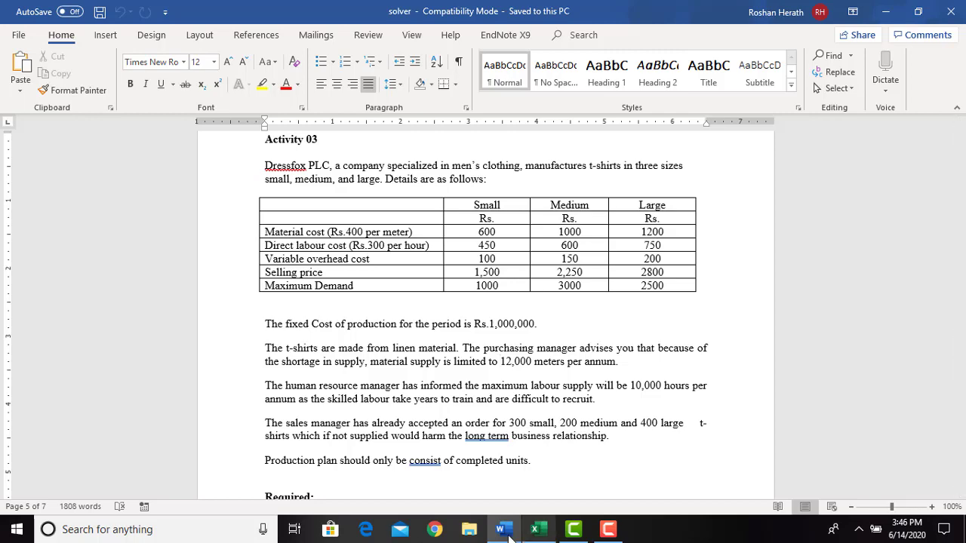
key(alt+Tab)
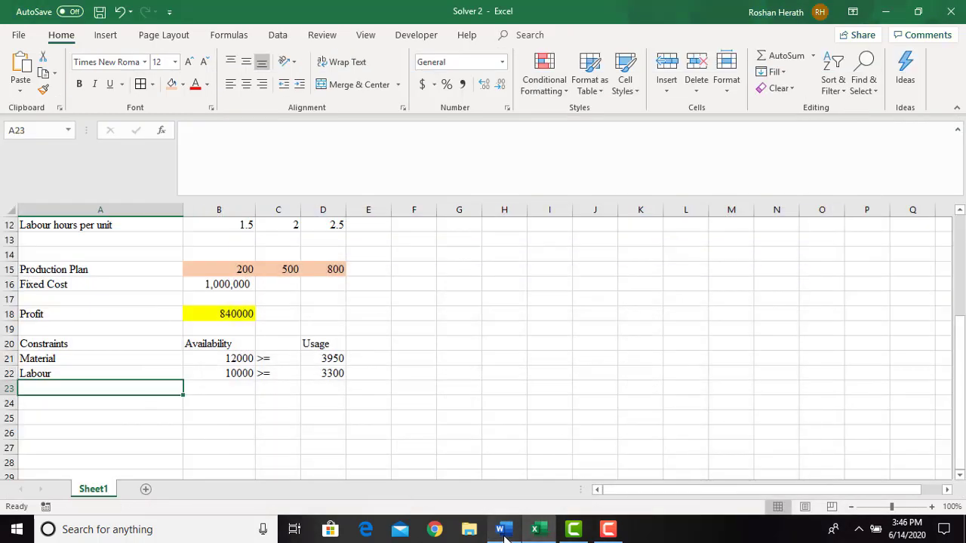
click(197, 385)
click(56, 404)
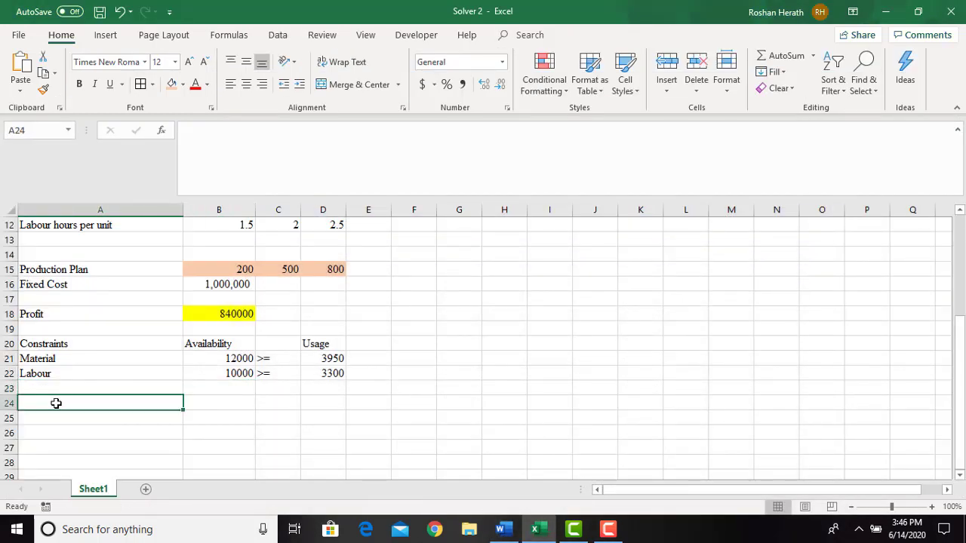
text(Min)
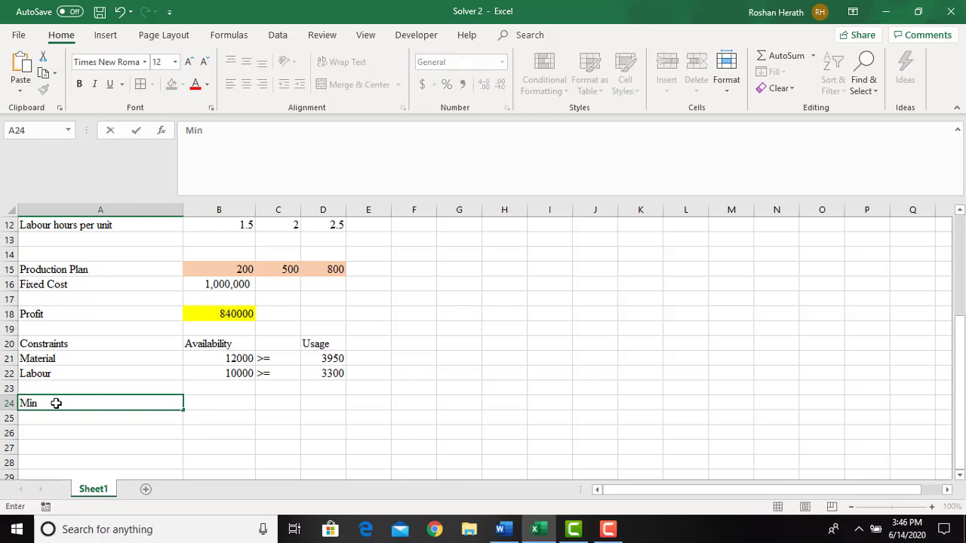
text(imum Demand)
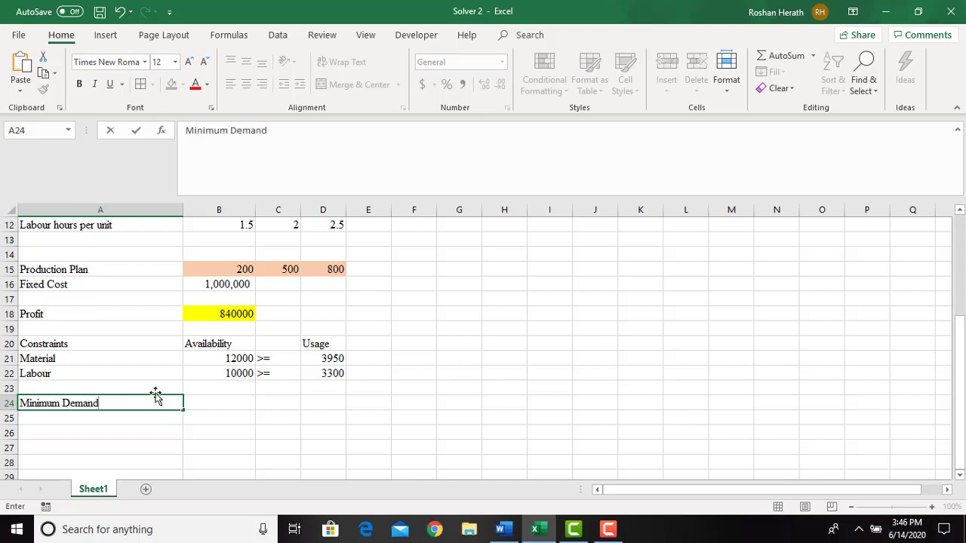
Enter the size headings S, M and L in B23, C23 and D23, above the Minimum Demand row
click(239, 387)
text(S)
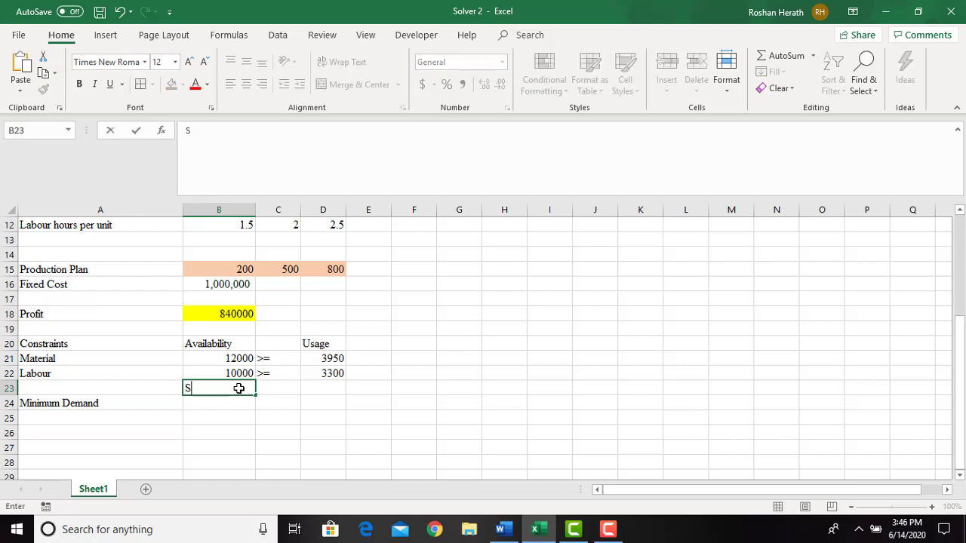
key(Tab)
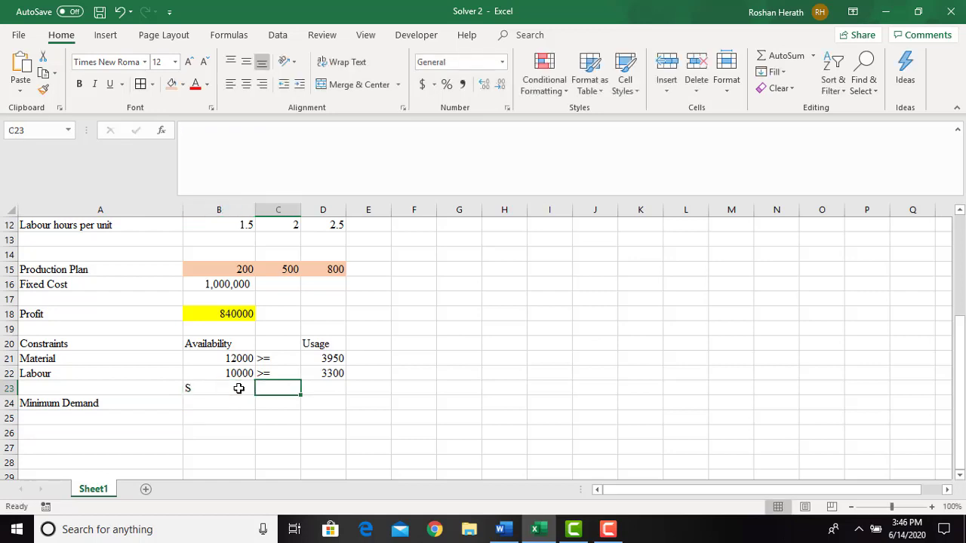
text(m)
key(BackSpace)
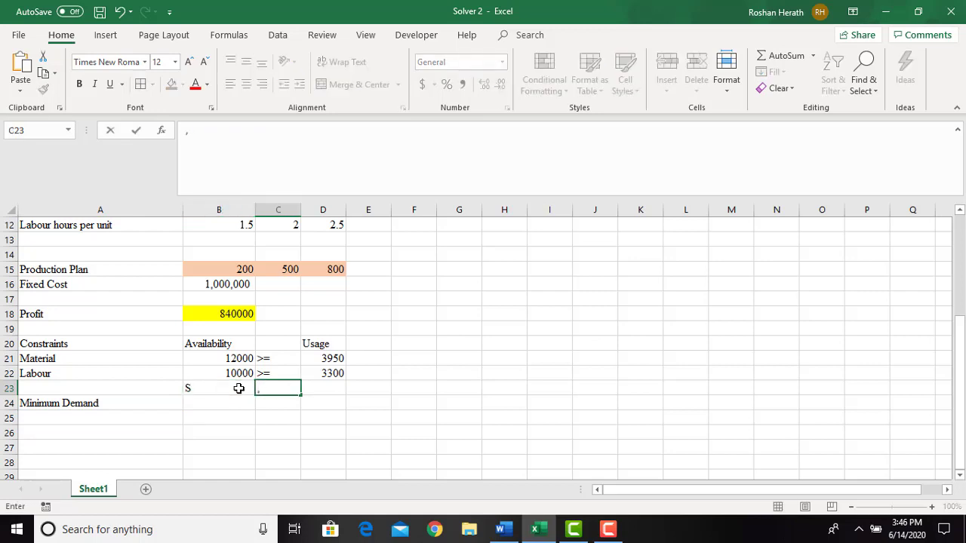
text(,M)
key(BackSpace)
key(BackSpace)
text(M)
key(Tab)
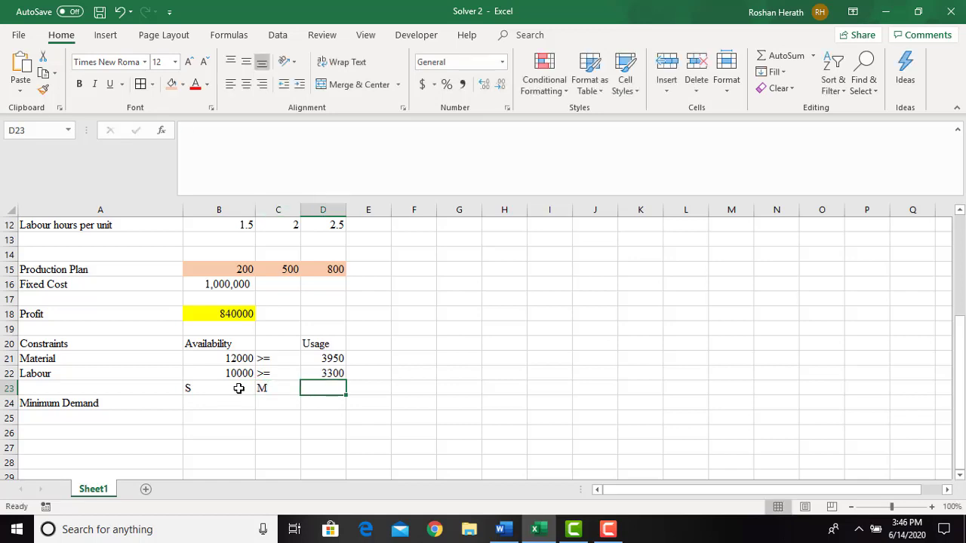
text(I)
key(BackSpace)
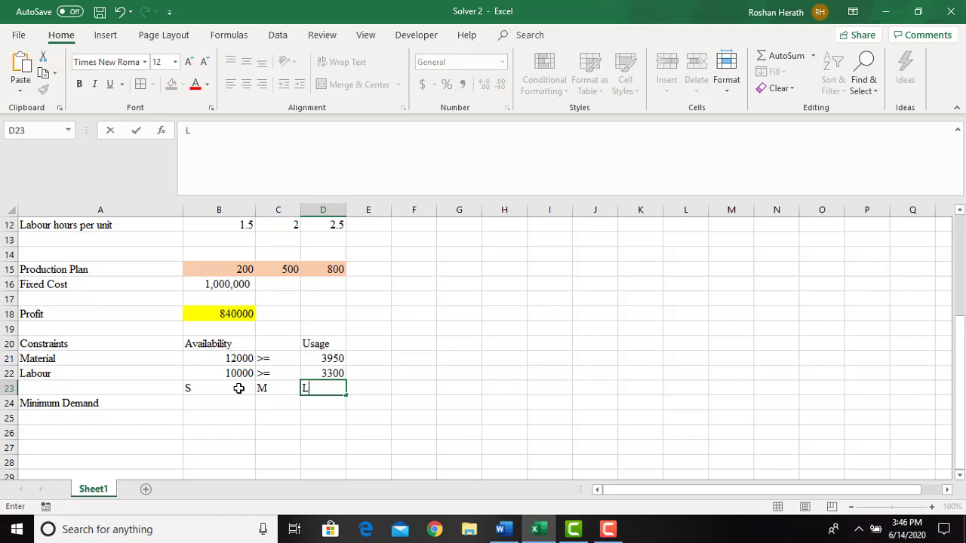
click(225, 391)
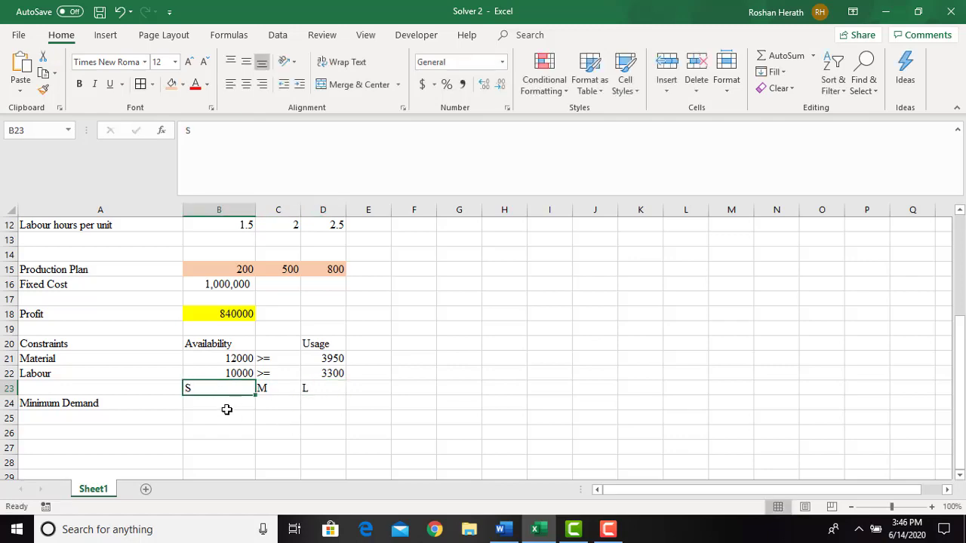
Look up the accepted order in the Word document and enter minimum demand of 300, 200 and 400 in B24:D24
click(226, 409)
click(500, 530)
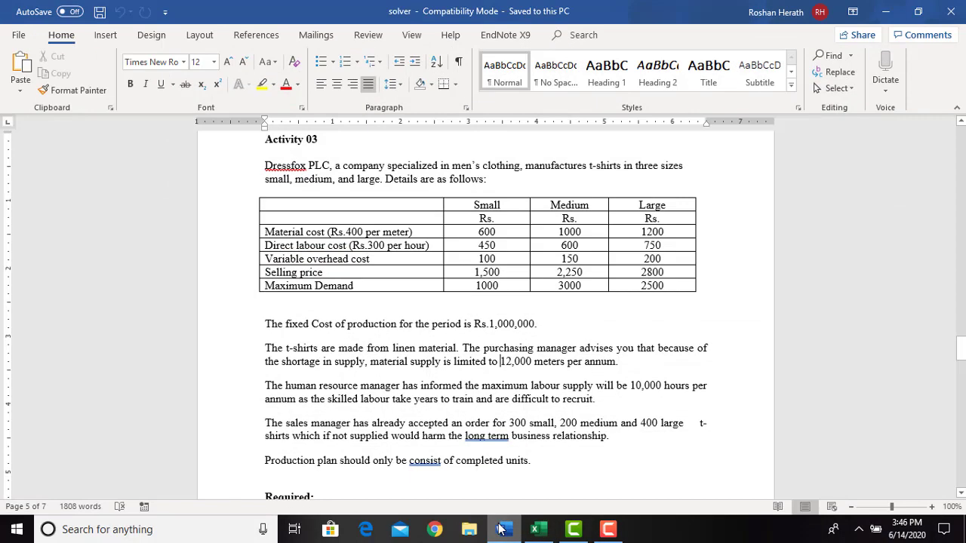
click(500, 530)
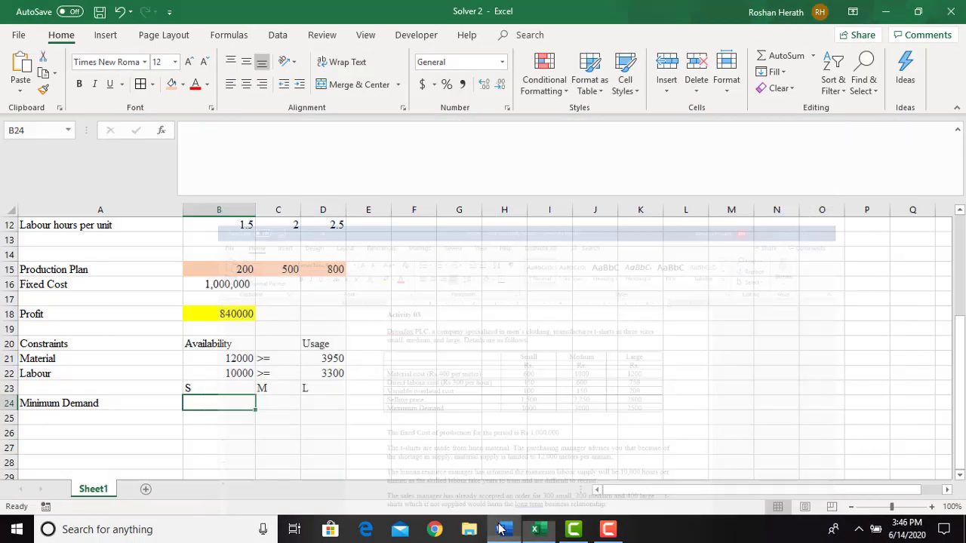
text(300)
key(Tab)
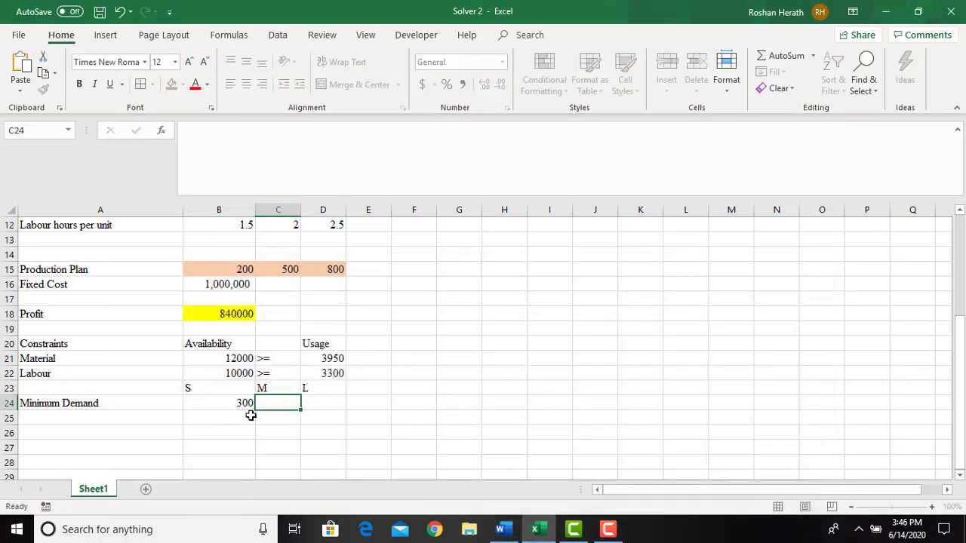
text(200)
key(Tab)
text(400)
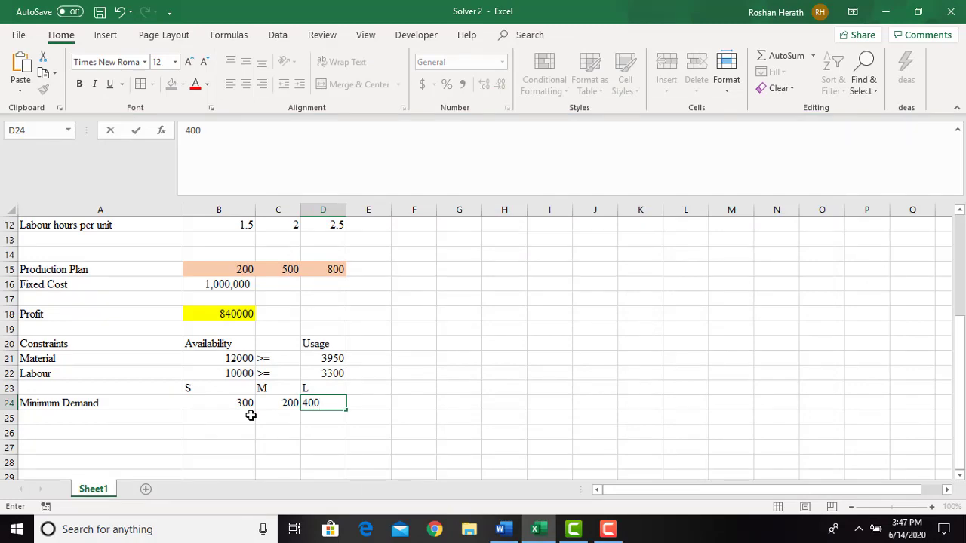
key(Return)
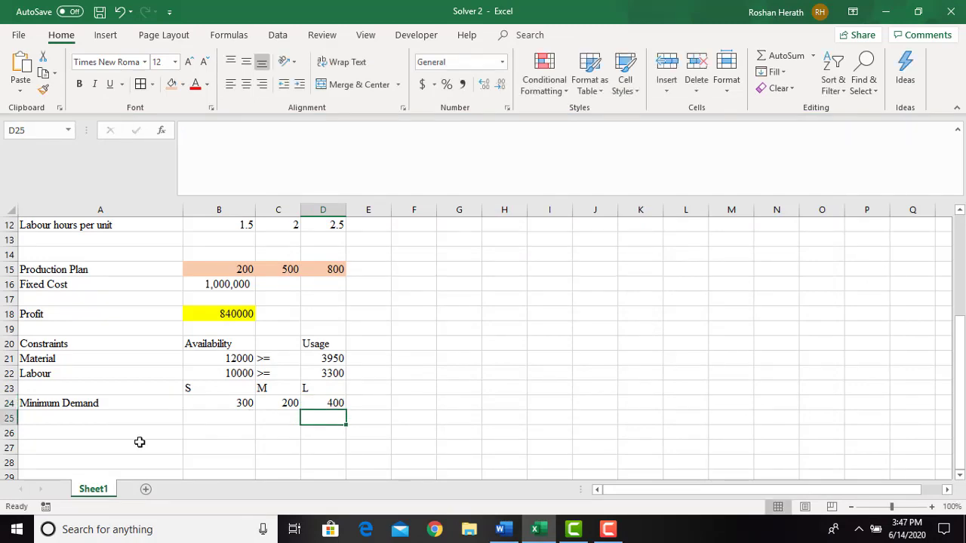
Check the completed-units requirement in the Word document and enter the label "Production Plan" in A25 of the Excel sheet
click(79, 421)
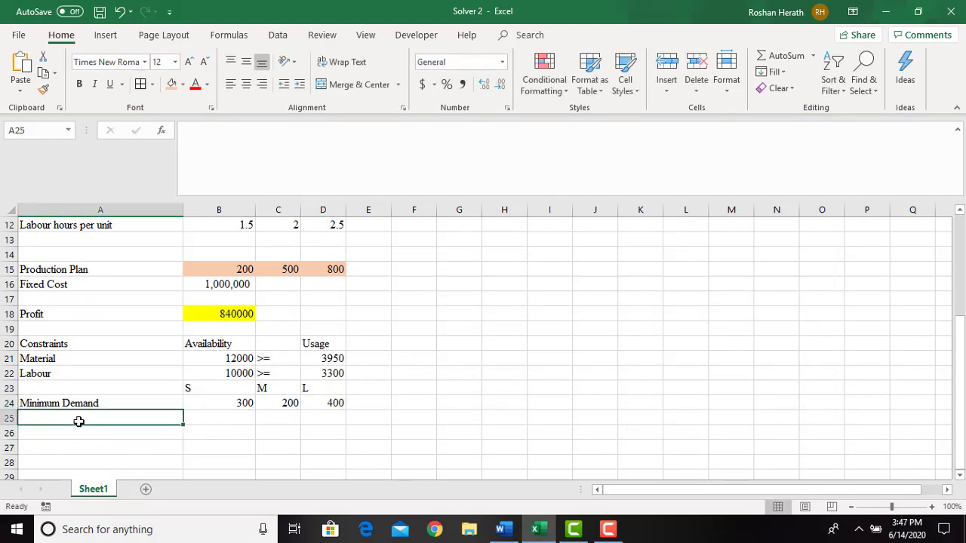
click(500, 530)
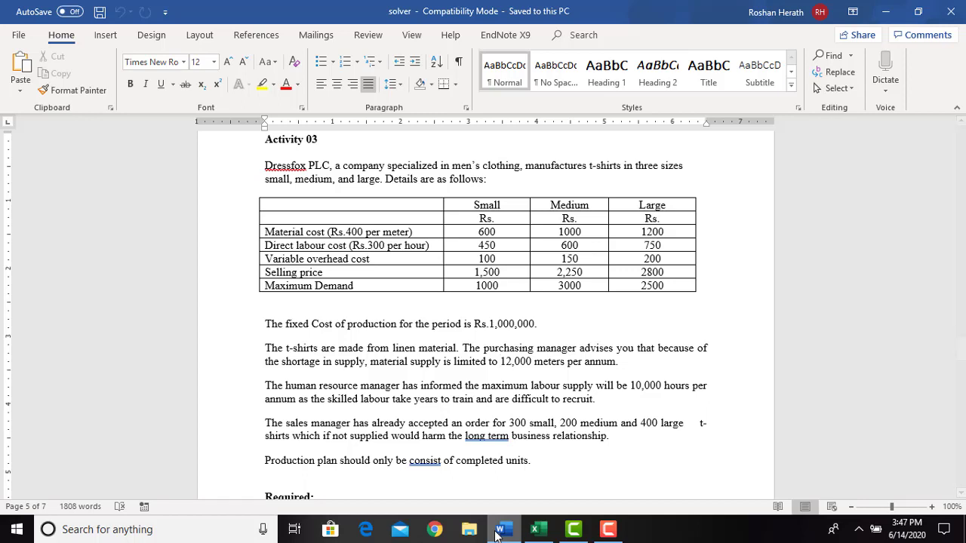
click(499, 531)
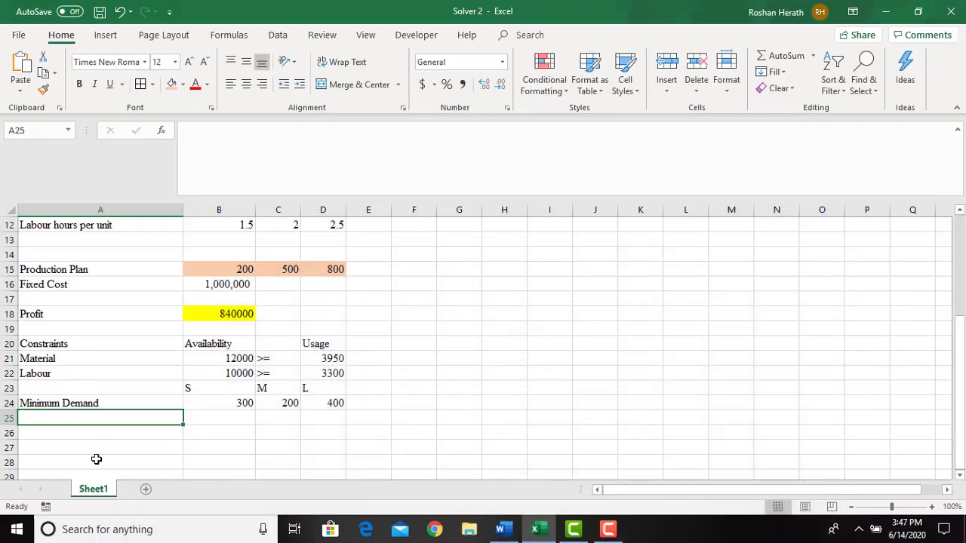
text(pP)
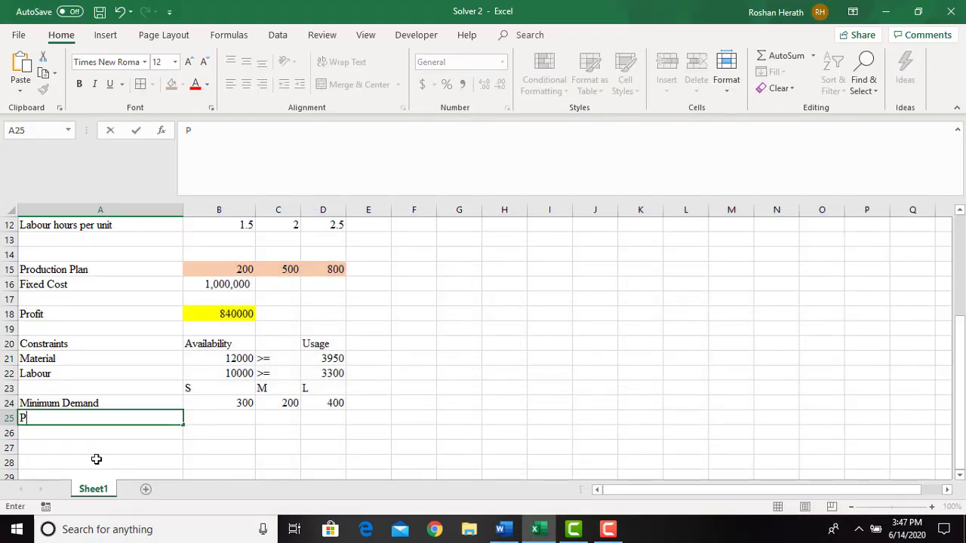
text(roduction P)
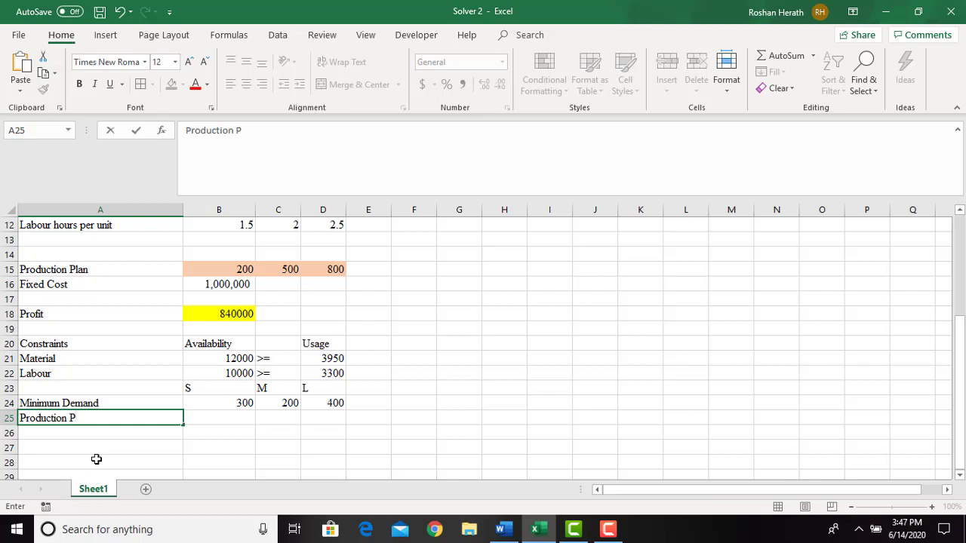
text(lan)
click(214, 427)
Enter "Integer" in B25 as the condition for the Production Plan constraint
click(219, 417)
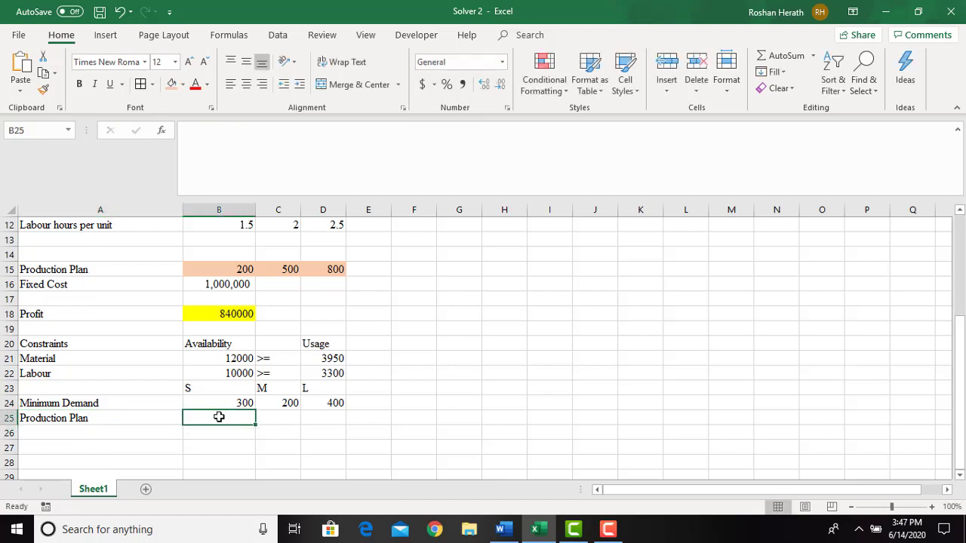
text(Int)
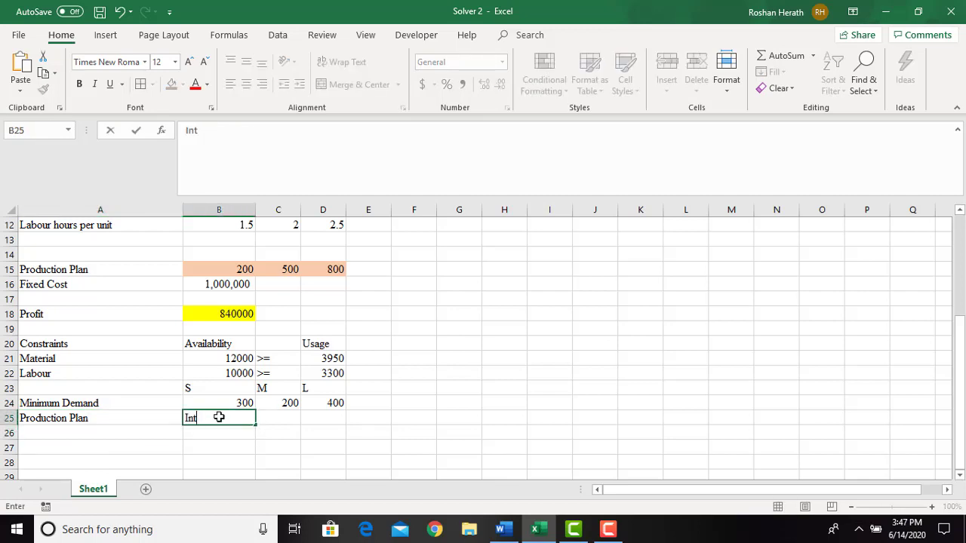
text(egre)
key(BackSpace)
key(BackSpace)
text(e)
click(218, 437)
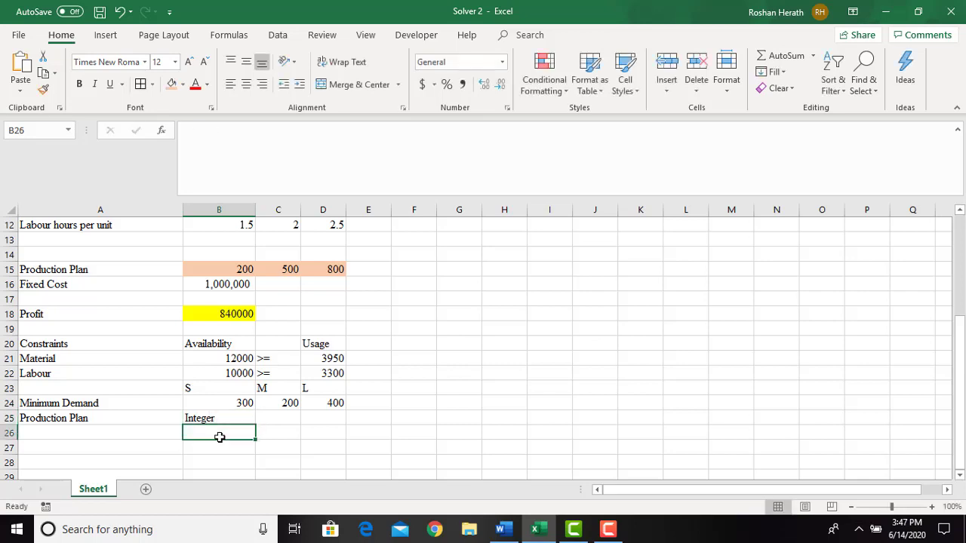
Review the maximum demand inputs and enter the constraint text "Production Plan<=Maximum Demand" in A26
click(96, 436)
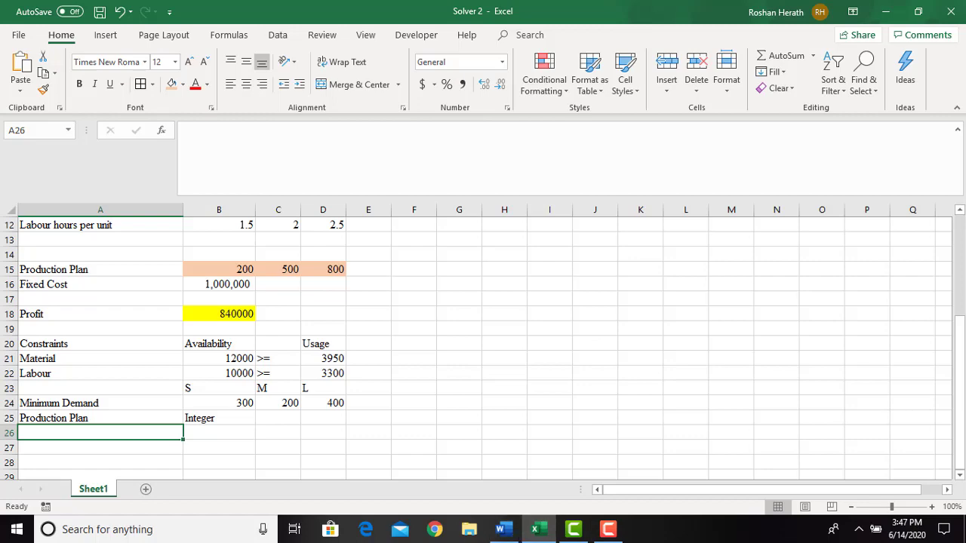
drag(961, 385, 960, 263)
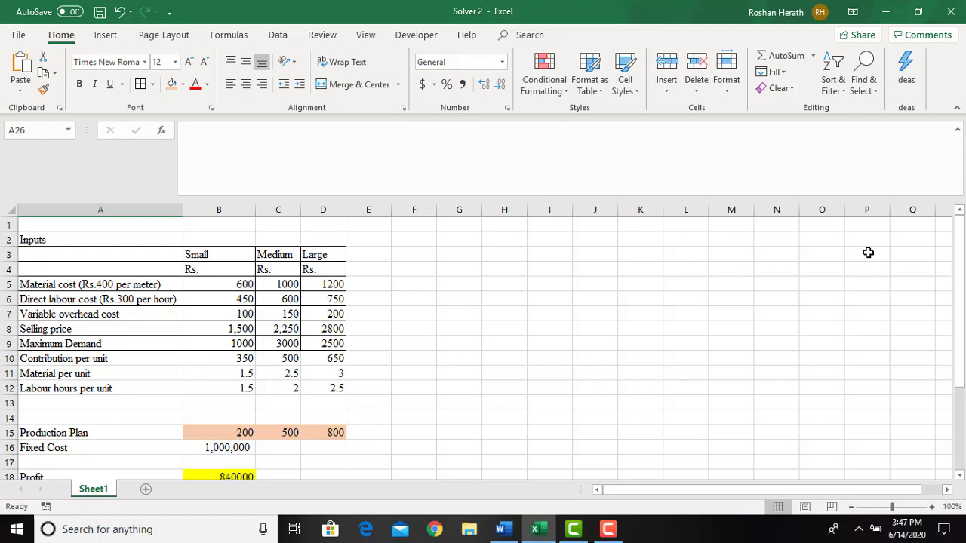
drag(962, 333, 962, 354)
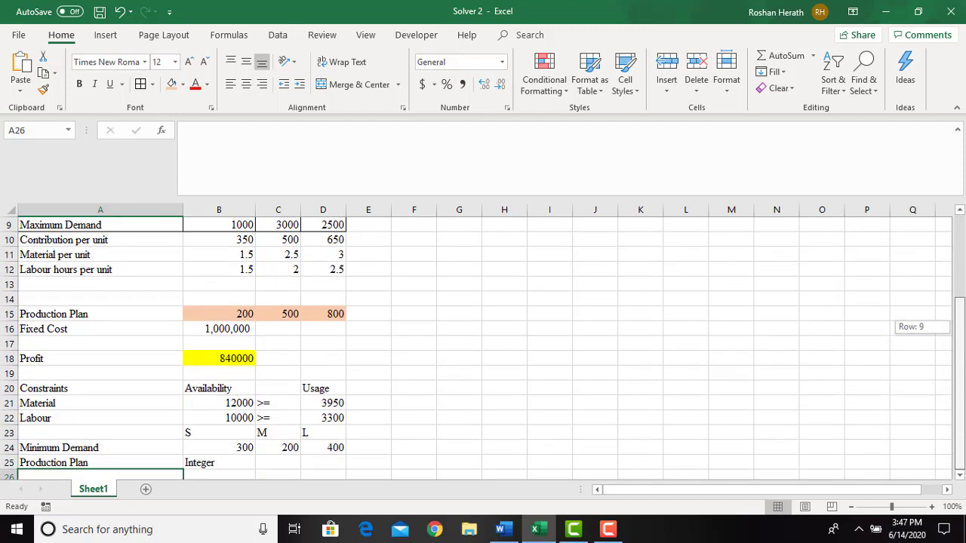
scroll(354, 464, down, 1)
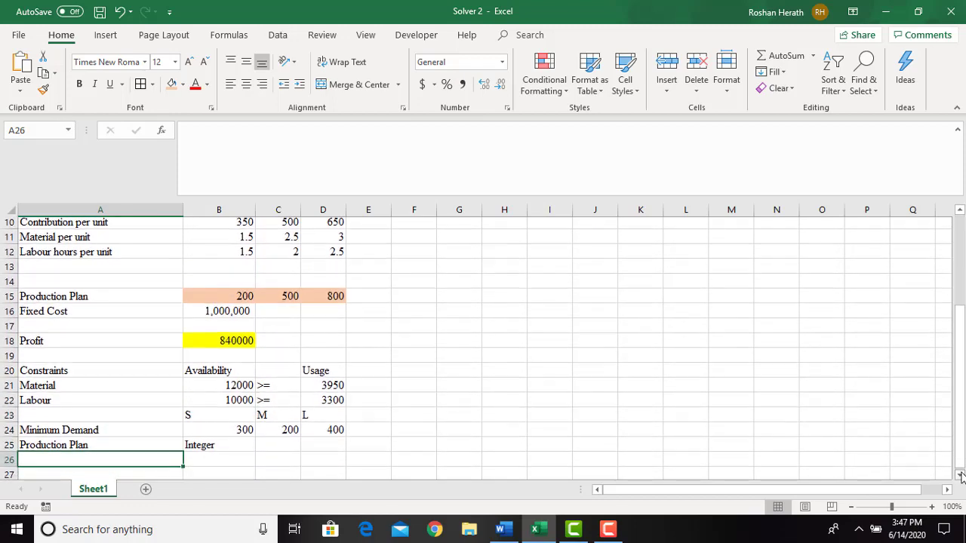
click(136, 450)
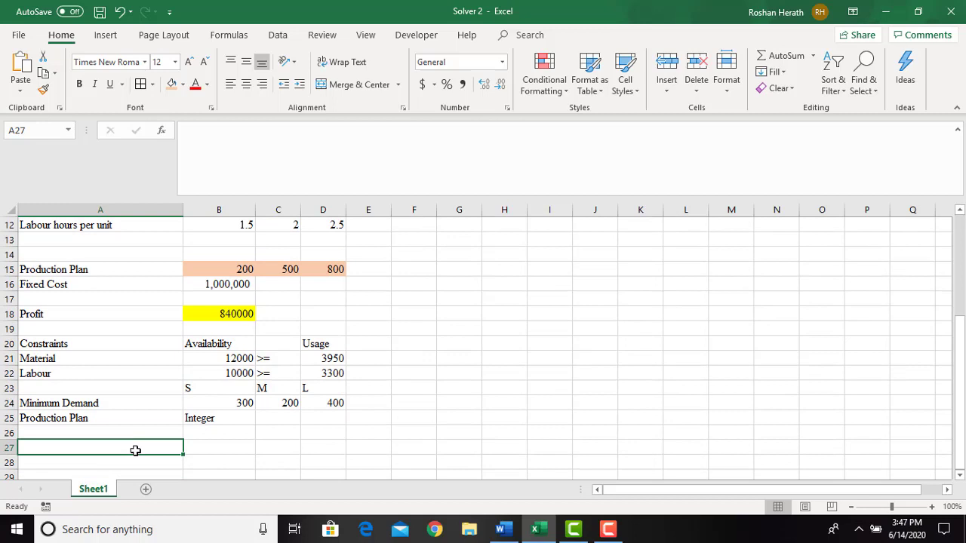
click(78, 430)
text(P)
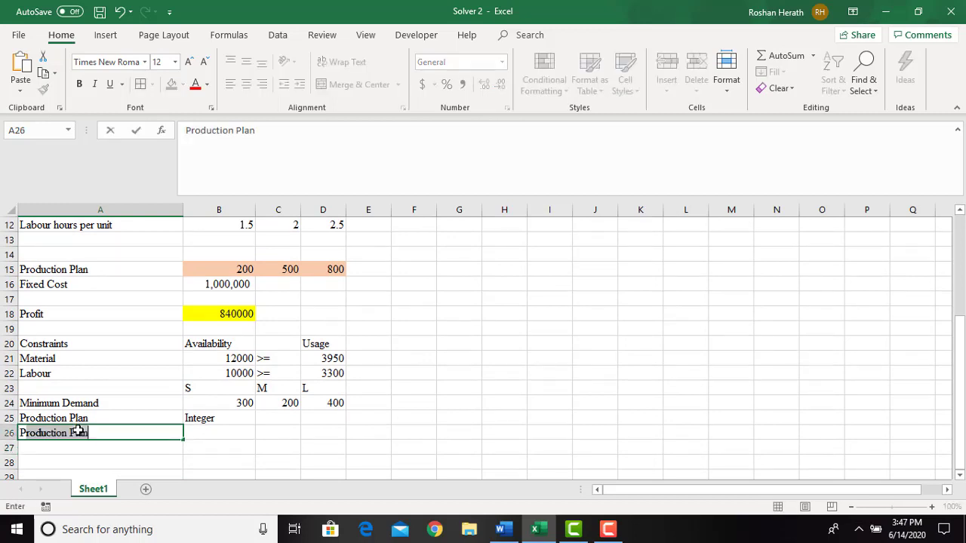
text(roduction Plan<=)
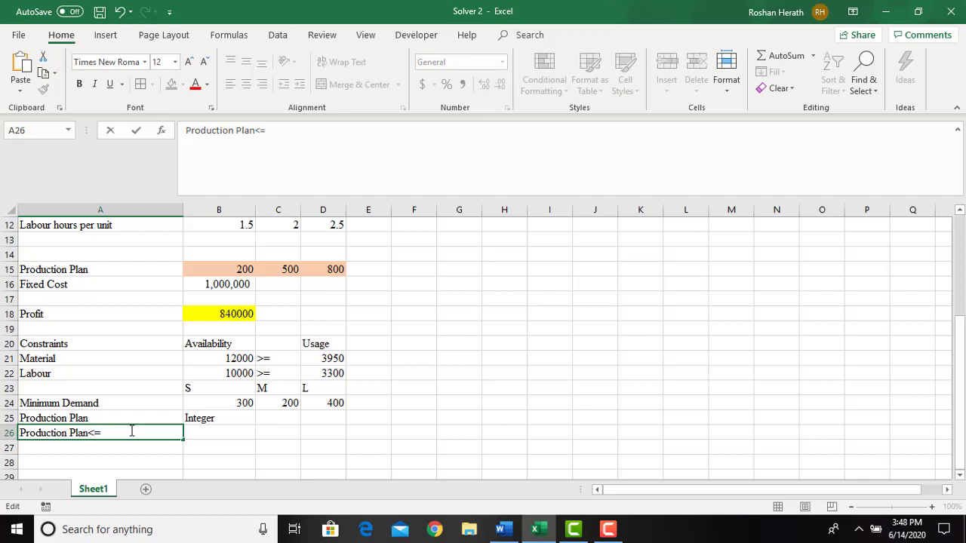
text(Maximum Demand)
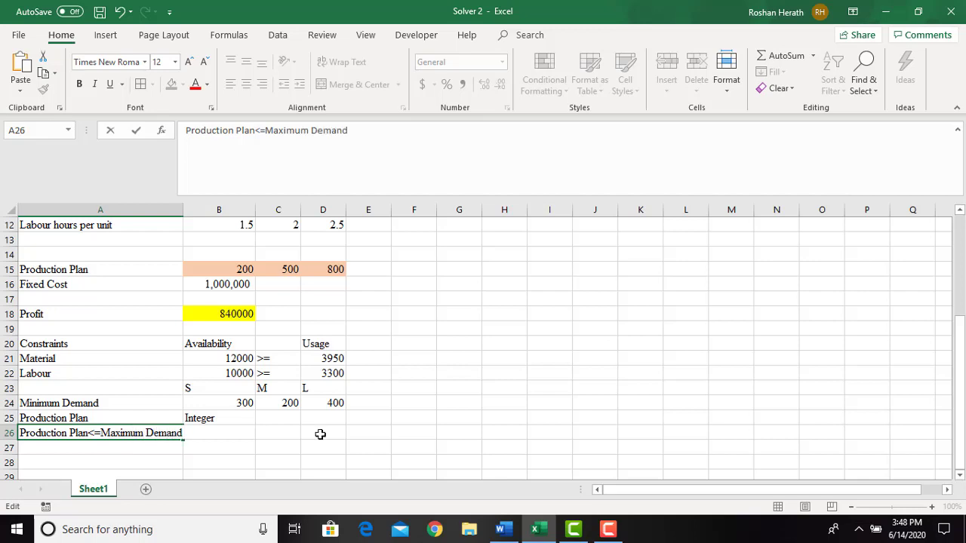
click(319, 433)
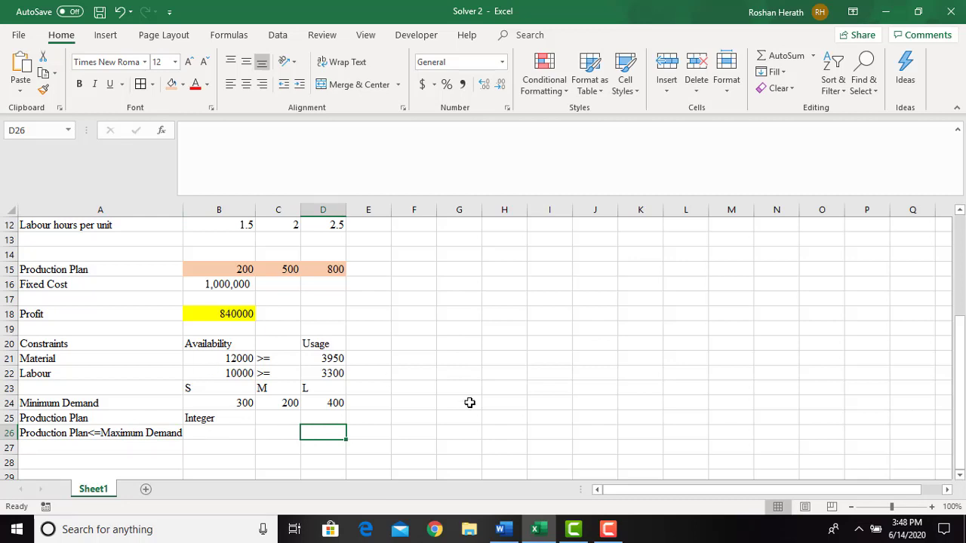
Set up Solver to maximize the Profit cell B18 by changing the Production Plan cells B15:D15
click(208, 318)
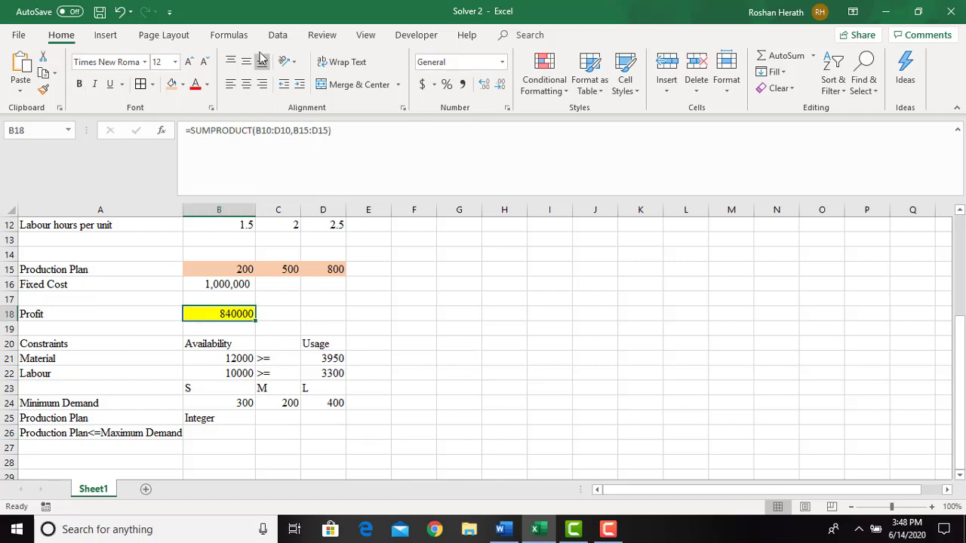
click(278, 38)
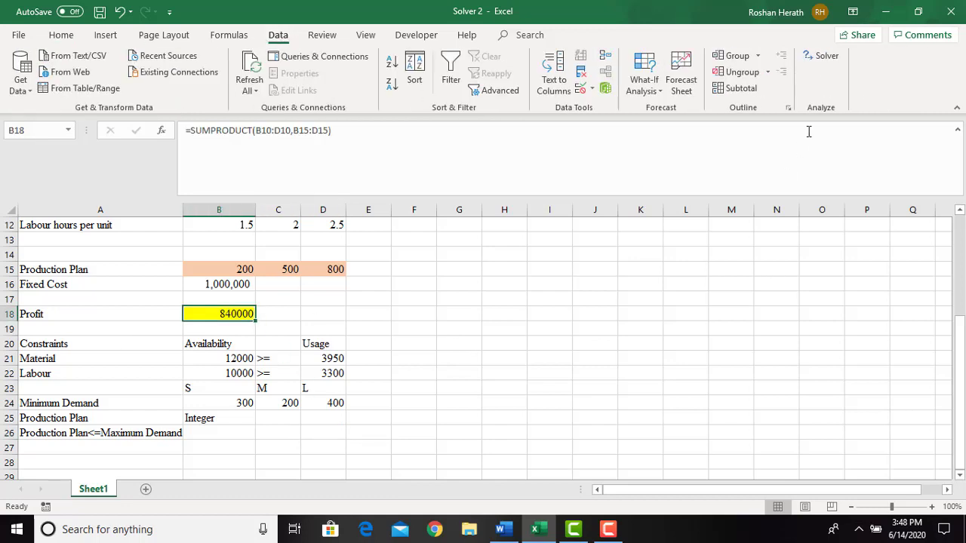
click(824, 56)
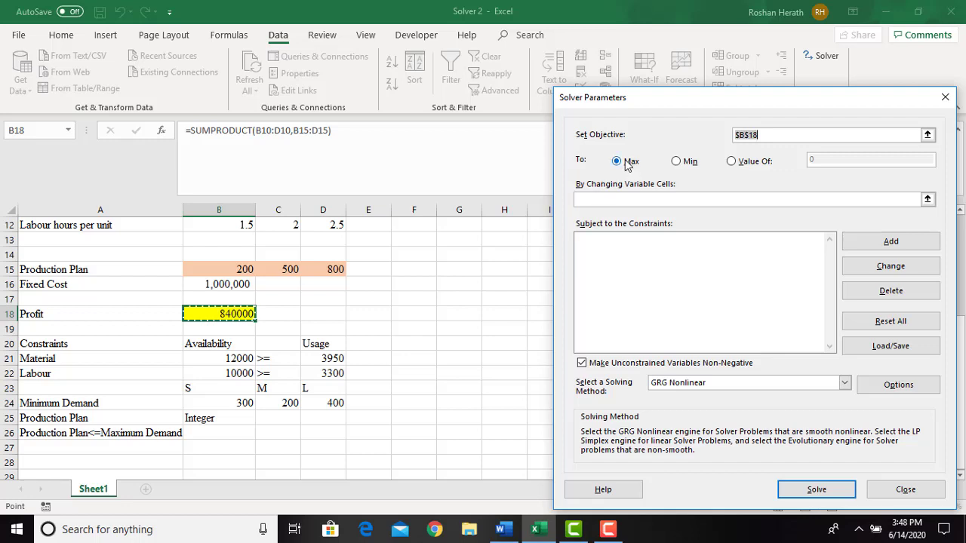
click(596, 200)
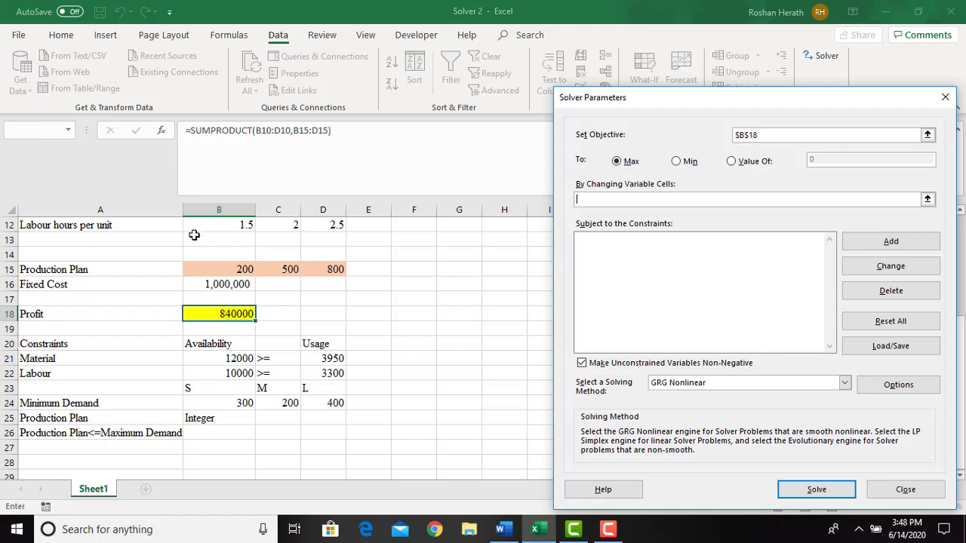
drag(215, 266, 327, 271)
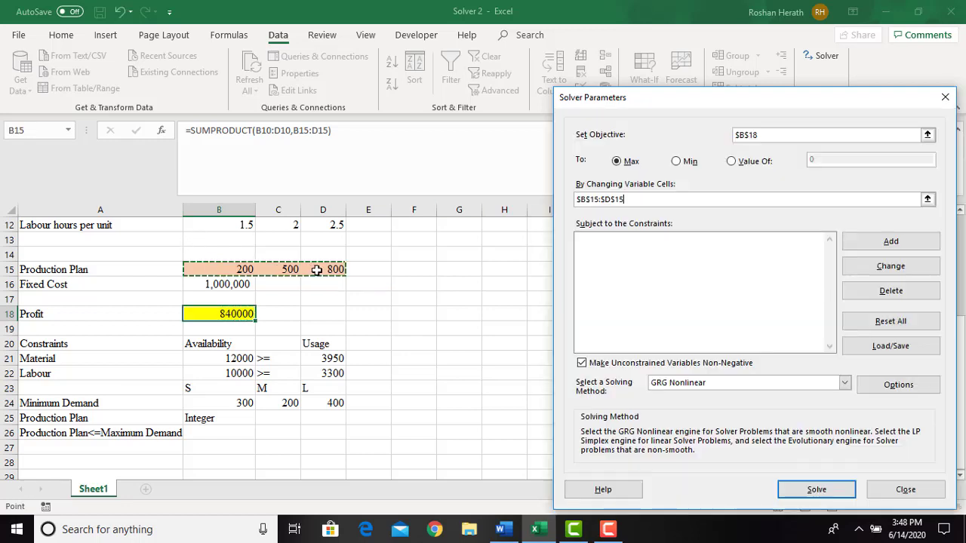
Add the material constraint to Solver so that usage in D21 is <= availability in B21
click(872, 245)
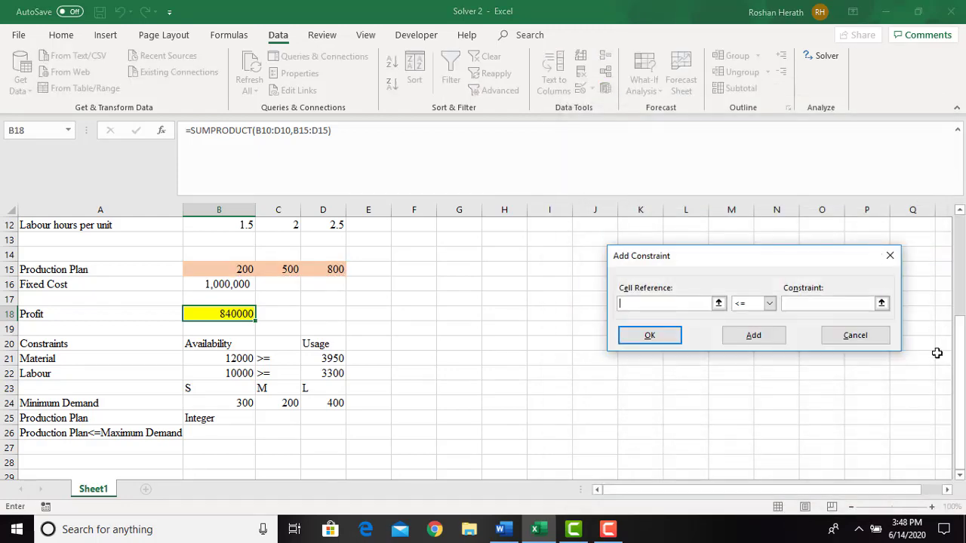
scroll(959, 336, up, 2)
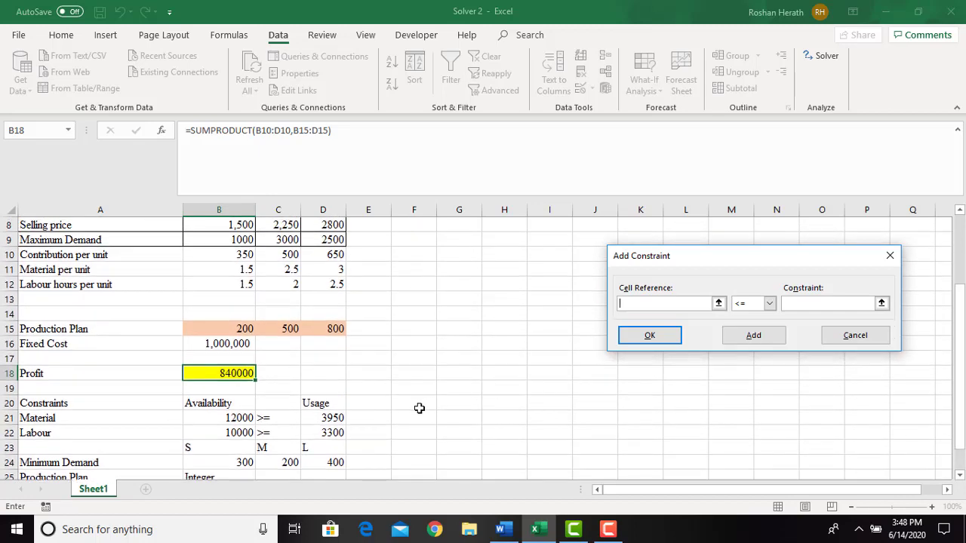
click(320, 417)
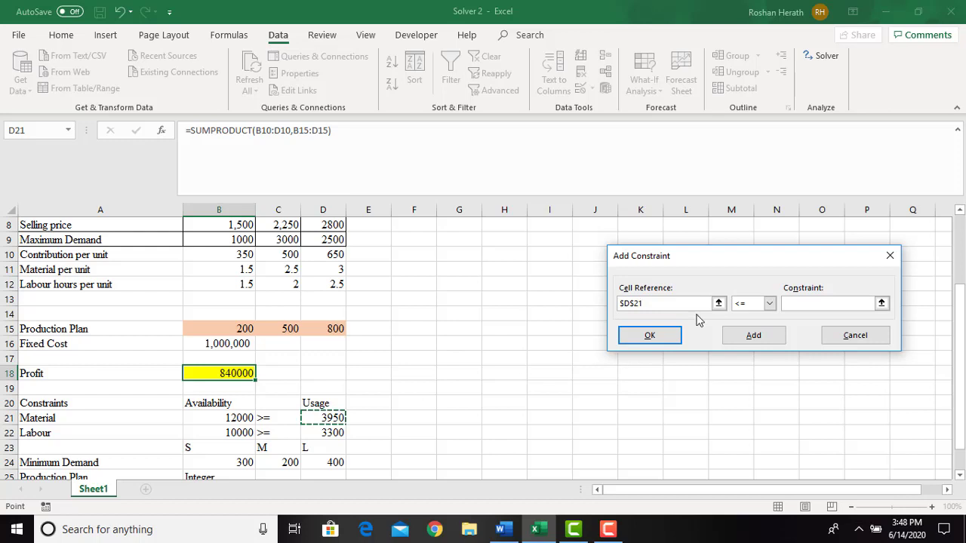
click(798, 303)
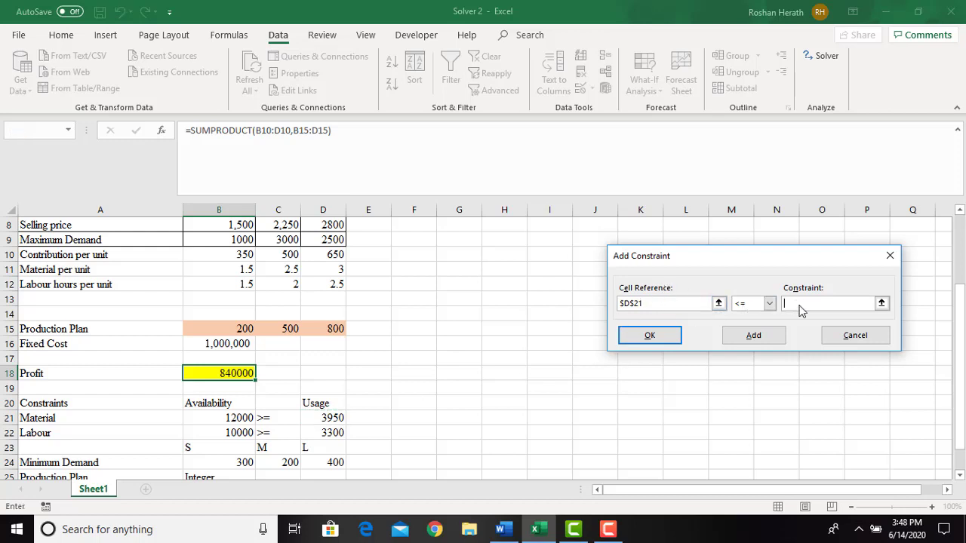
click(215, 419)
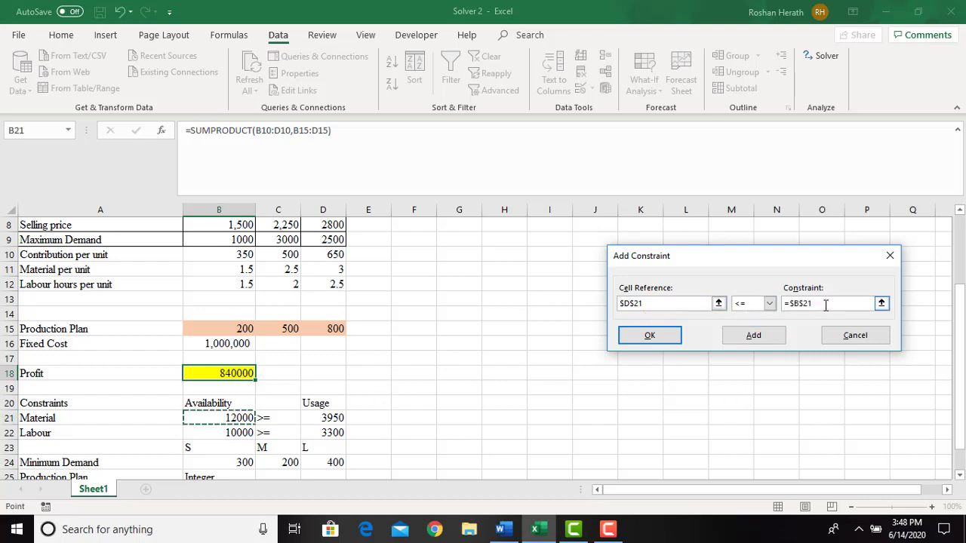
click(622, 306)
click(752, 338)
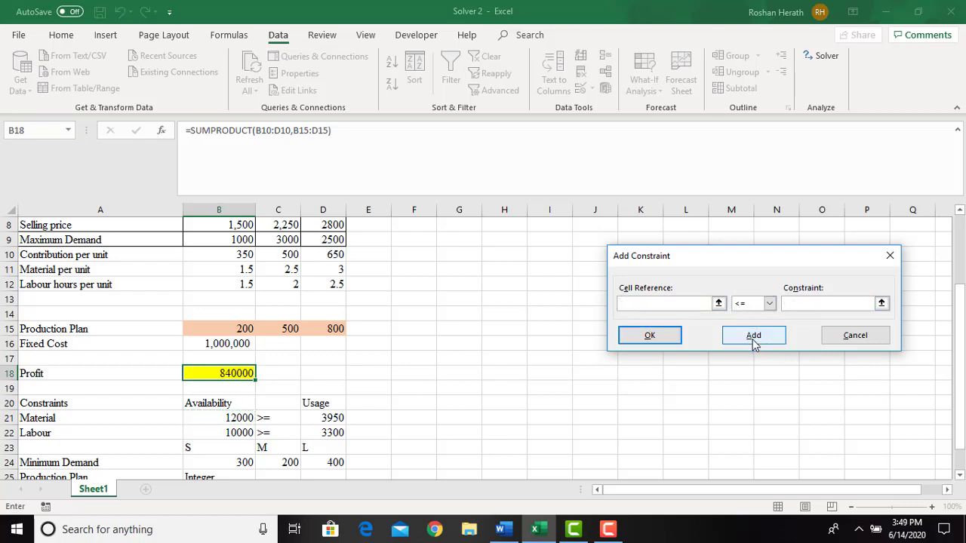
Add the labour constraint to Solver so that usage in D22 is <= availability in B22
click(329, 432)
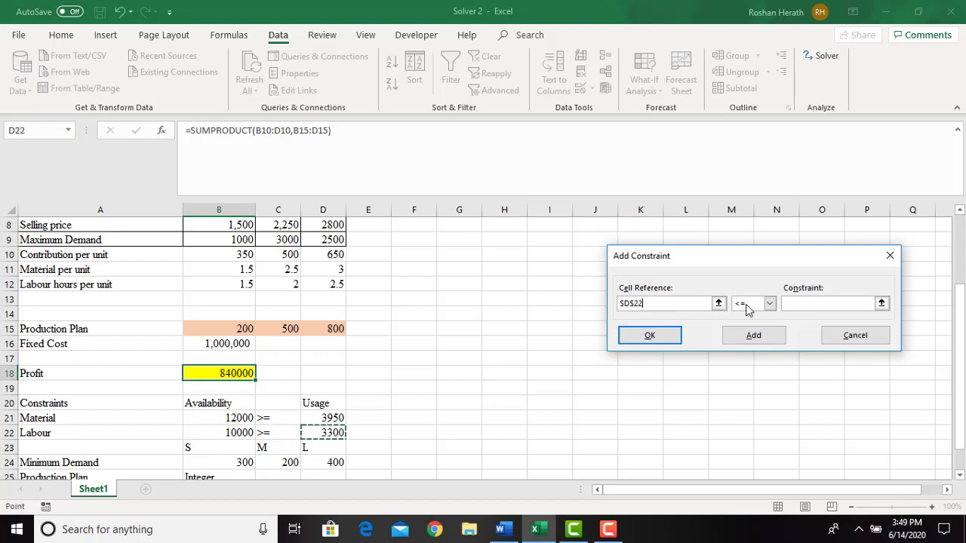
click(805, 302)
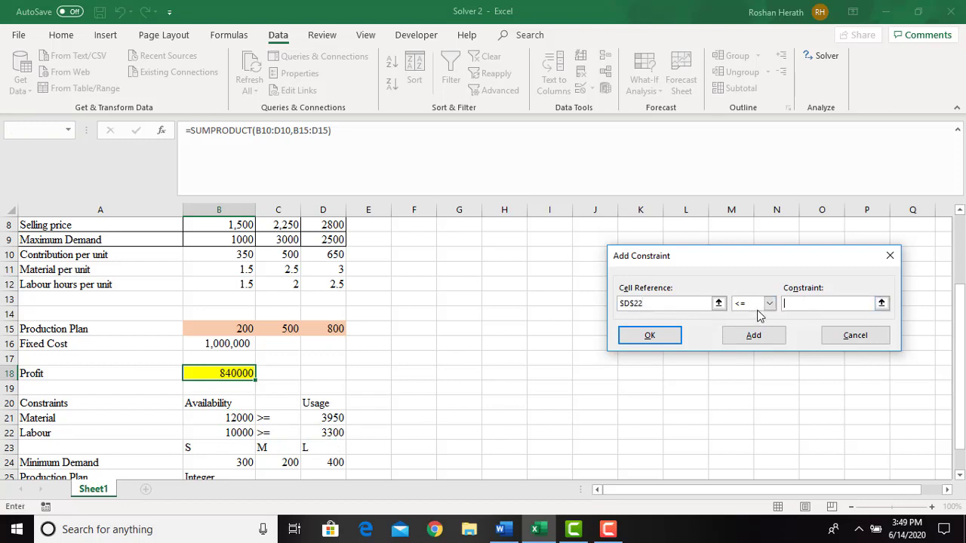
click(219, 436)
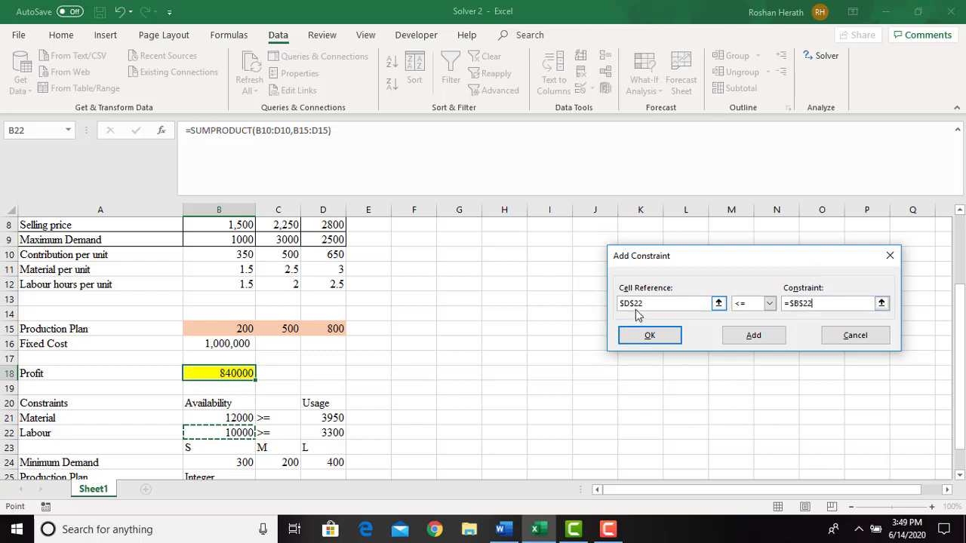
click(743, 340)
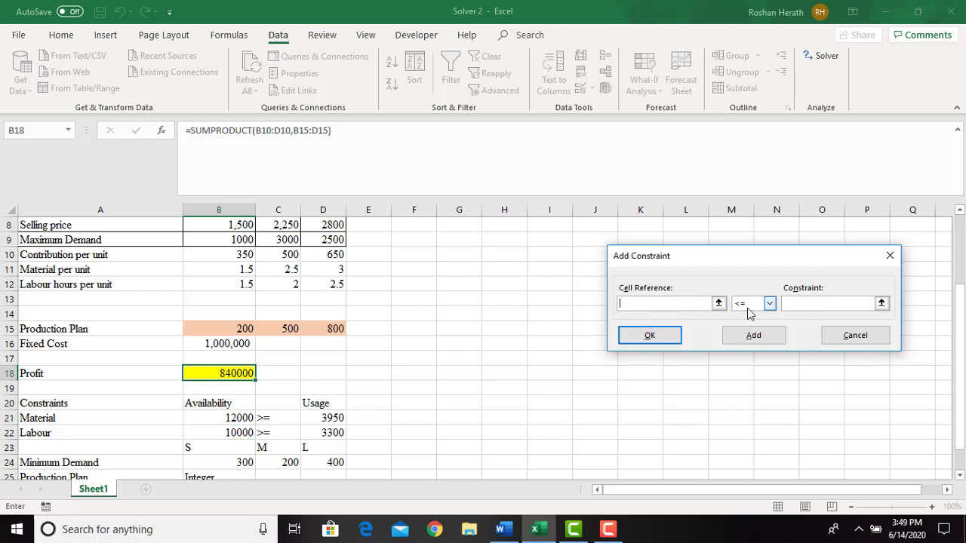
Add a Solver constraint setting the Production Plan B15:D15 = the Minimum Demand cells B24:D24
mouse_move(962, 335)
mouse_down()
mouse_move(963, 326)
mouse_move(959, 339)
mouse_up()
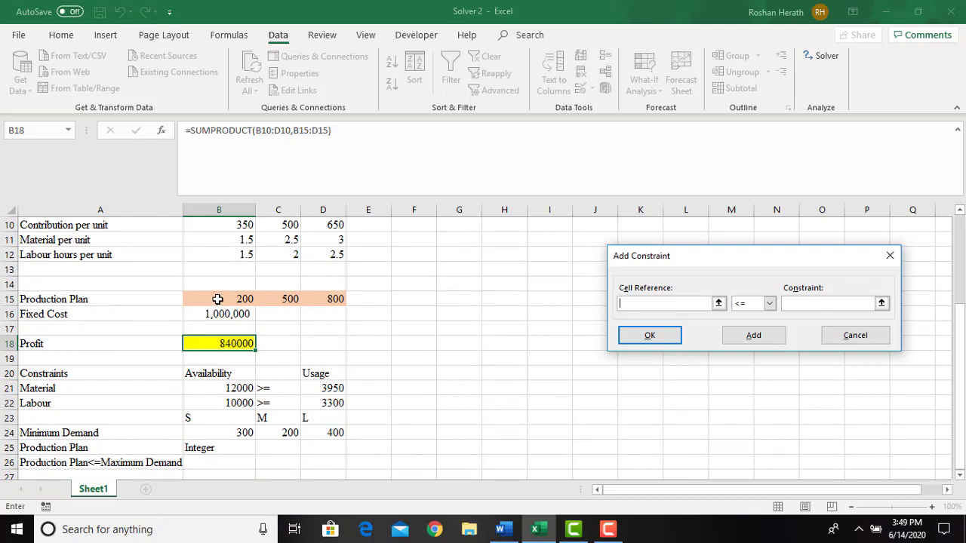
drag(218, 299, 323, 300)
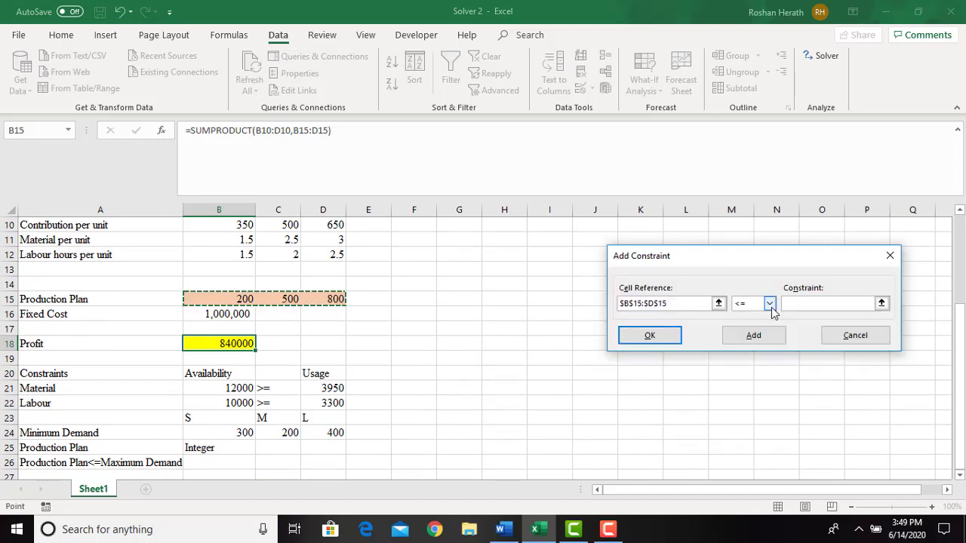
click(771, 308)
click(755, 325)
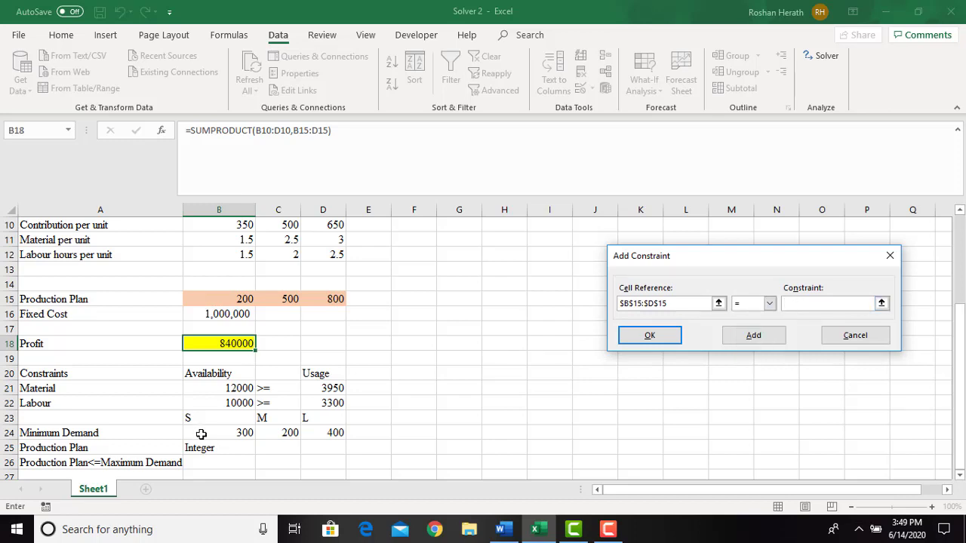
drag(201, 434, 308, 431)
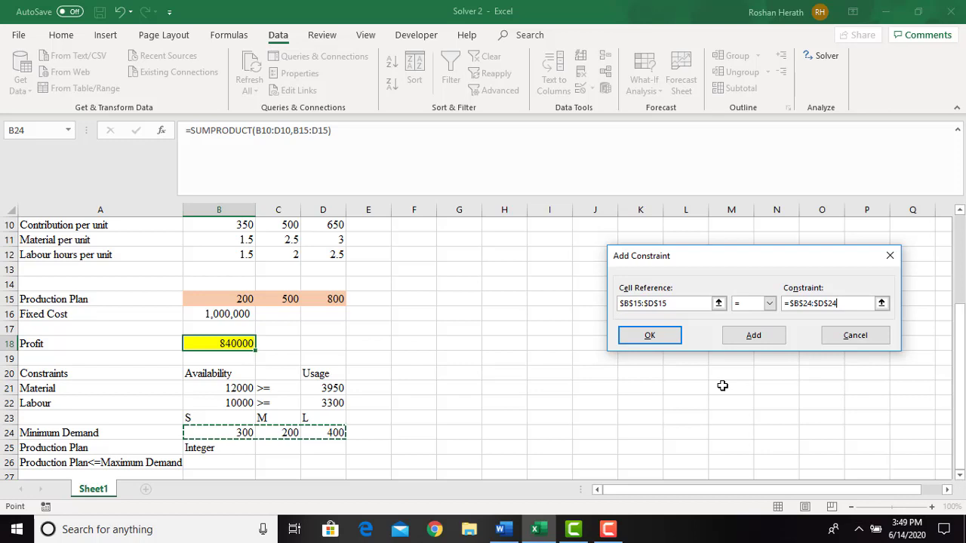
click(745, 344)
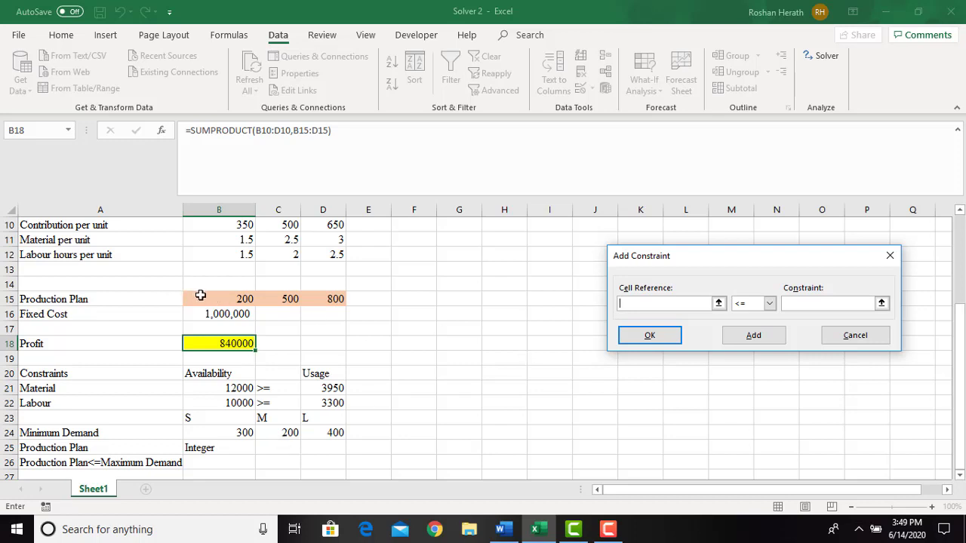
Add a Solver constraint restricting the Production Plan cells B15:D15 to integer values
drag(198, 296, 323, 298)
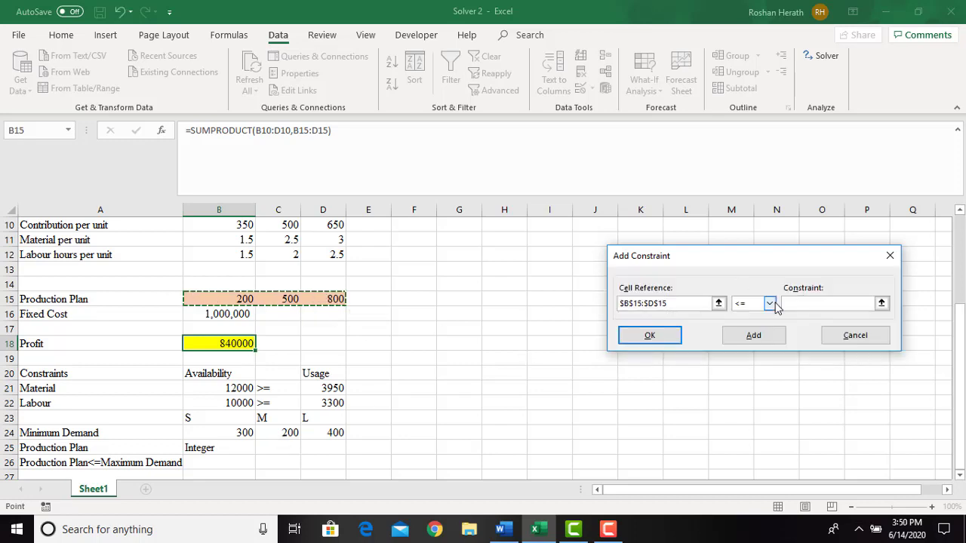
click(769, 303)
click(746, 343)
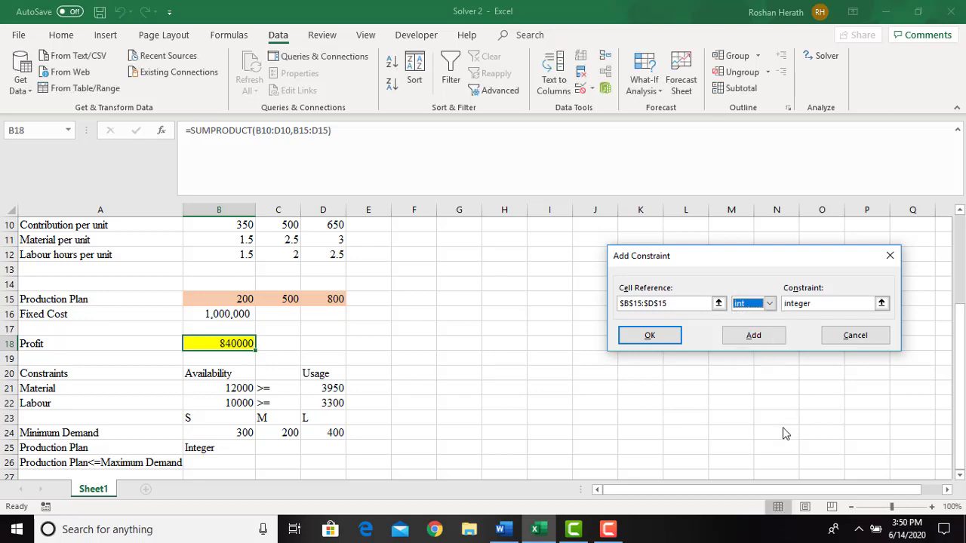
click(745, 340)
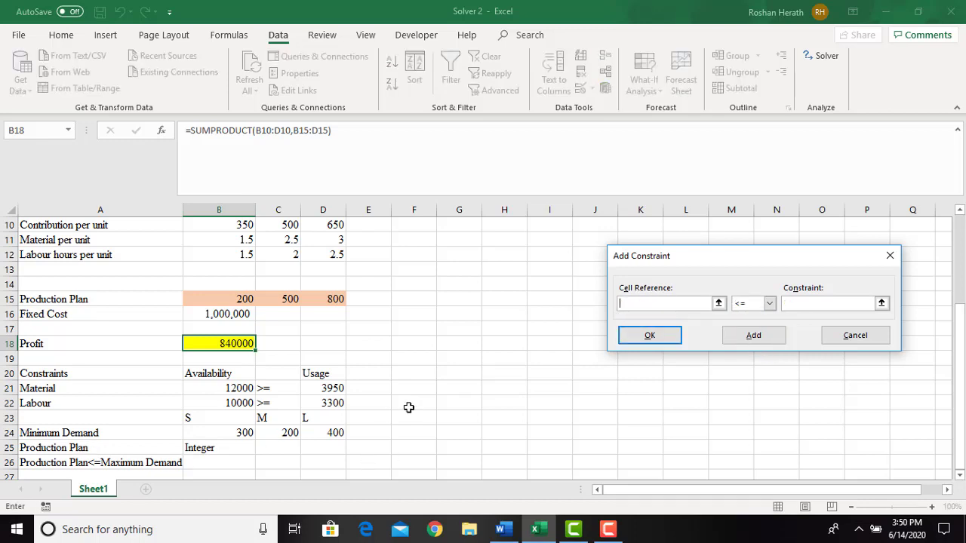
Add the constraint Production Plan B15:D15 <= Maximum Demand B9:D9 and return to the Solver parameters
drag(224, 299, 320, 302)
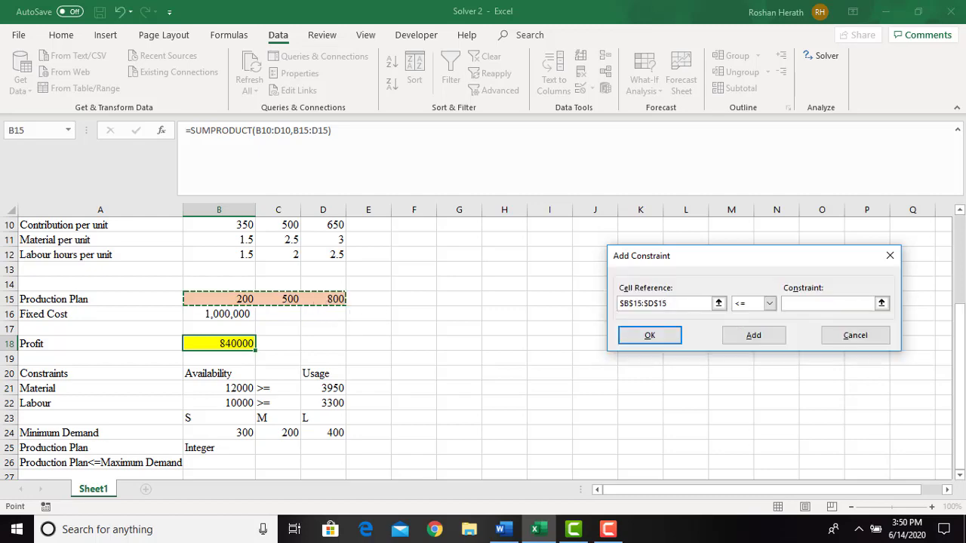
drag(961, 326, 962, 281)
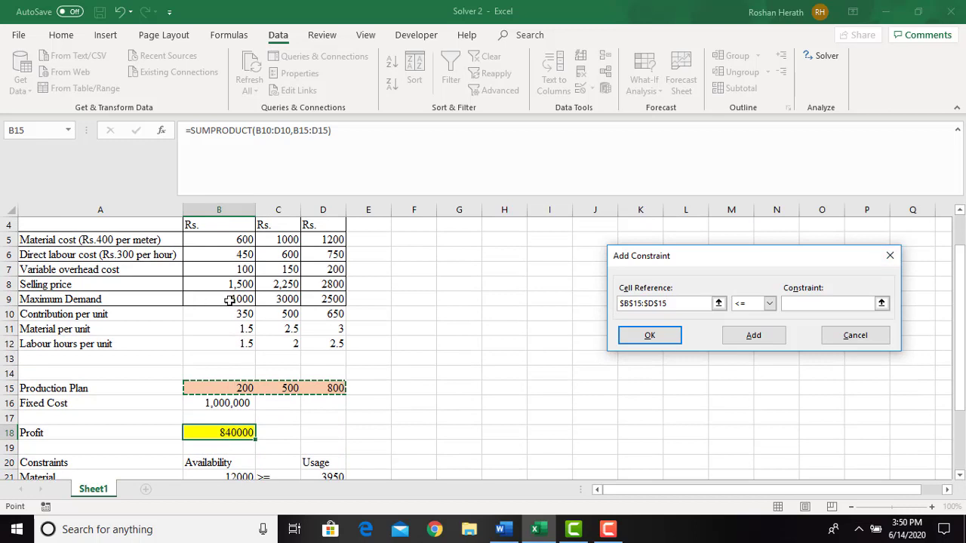
drag(229, 301, 318, 301)
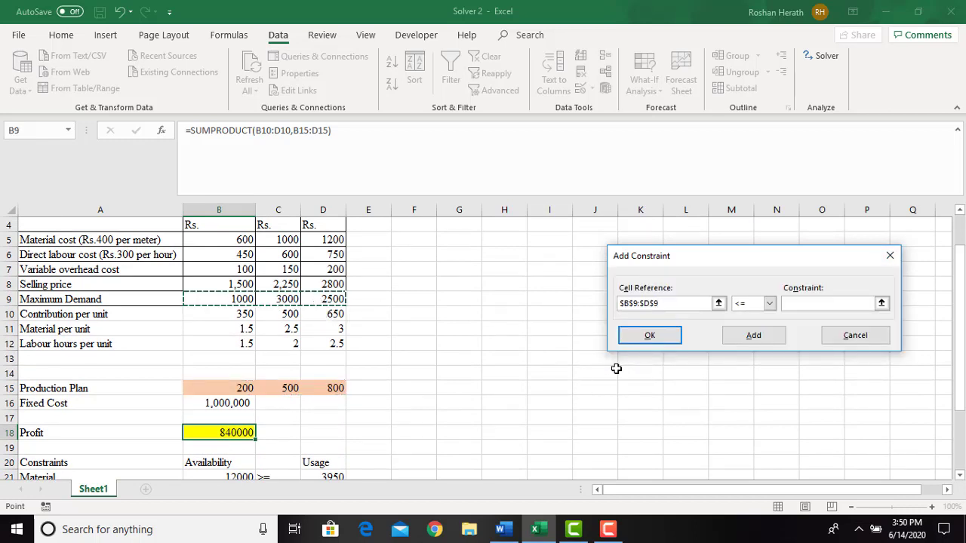
drag(665, 304, 595, 299)
drag(200, 386, 332, 389)
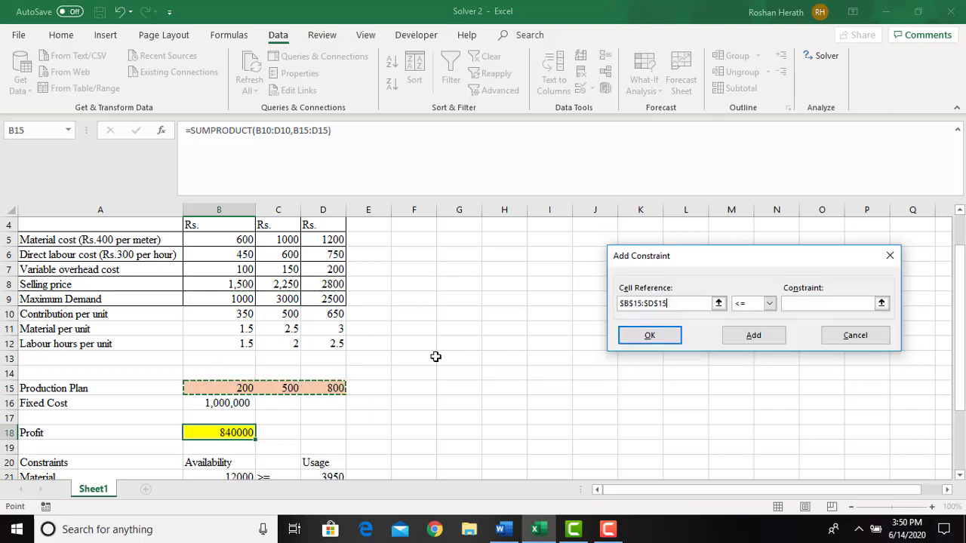
click(803, 305)
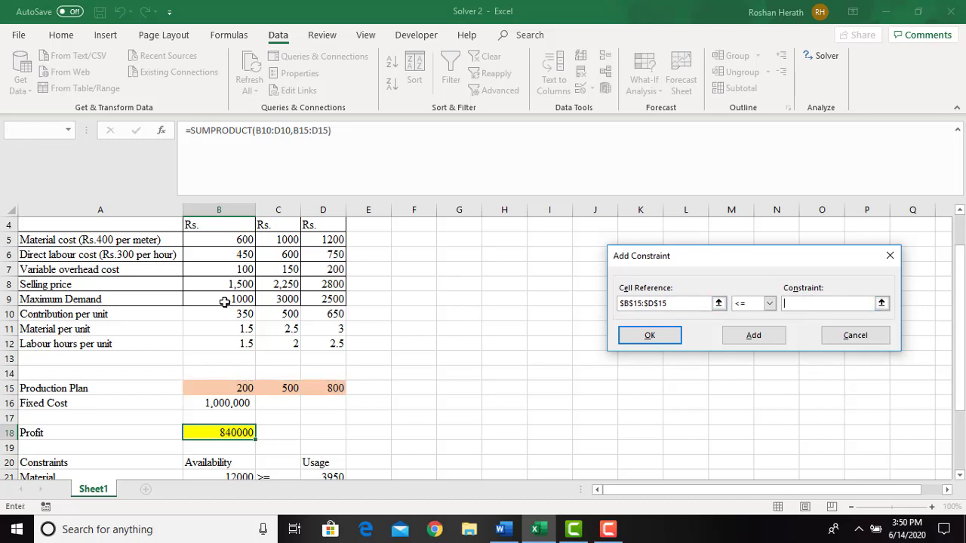
drag(223, 302, 319, 304)
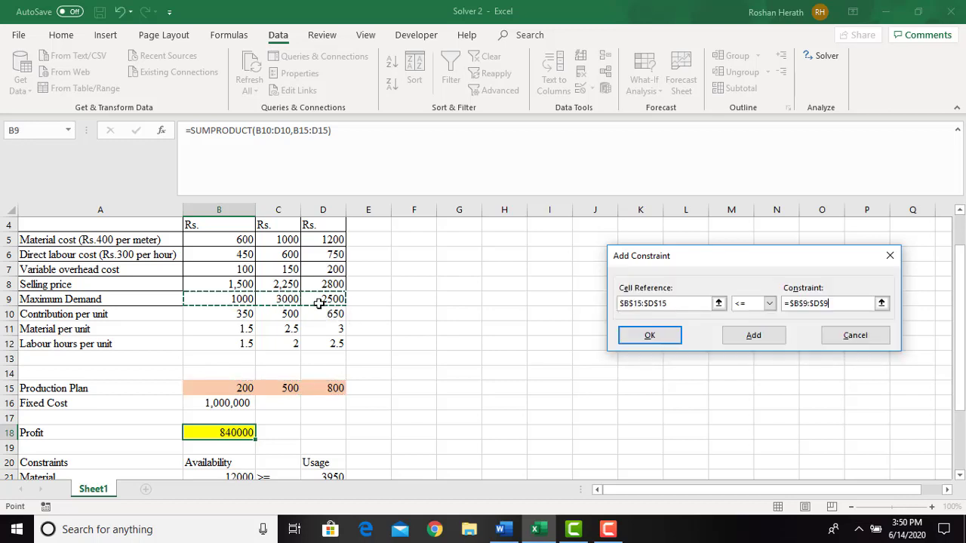
click(645, 337)
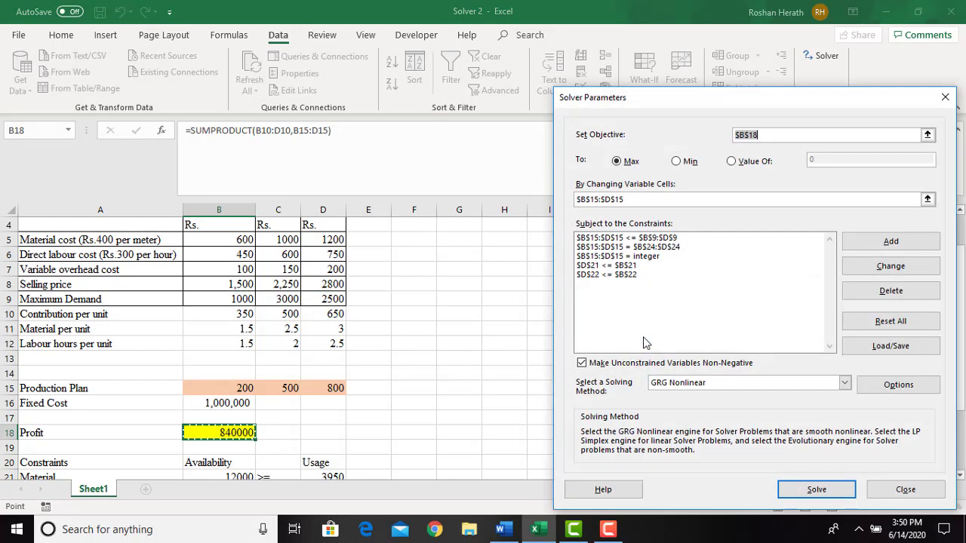
Choose Simplex LP as the solving method and solve the model
click(844, 384)
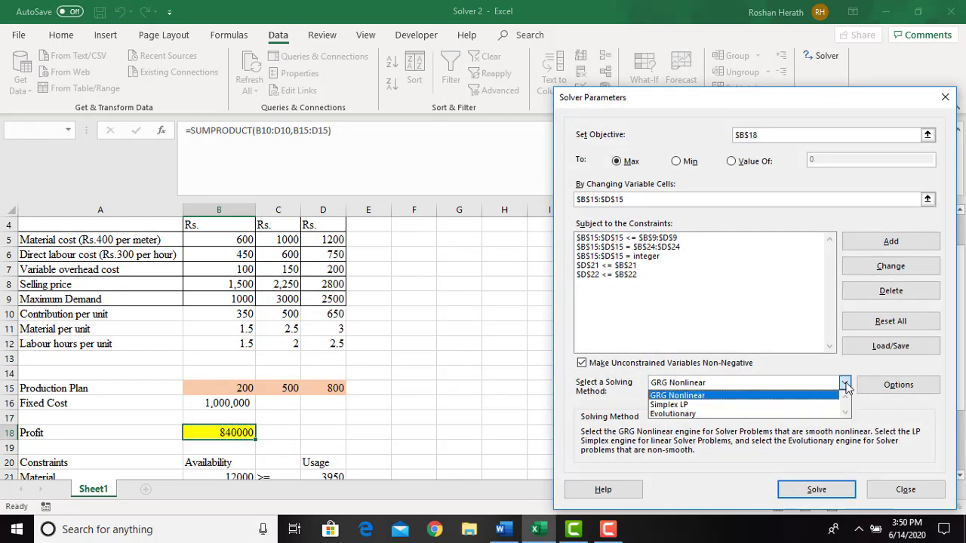
click(675, 406)
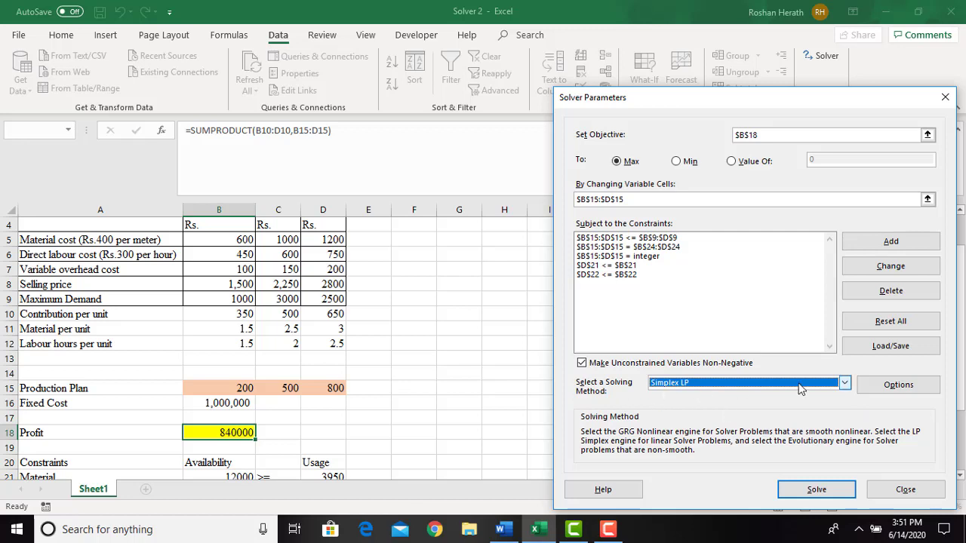
click(811, 492)
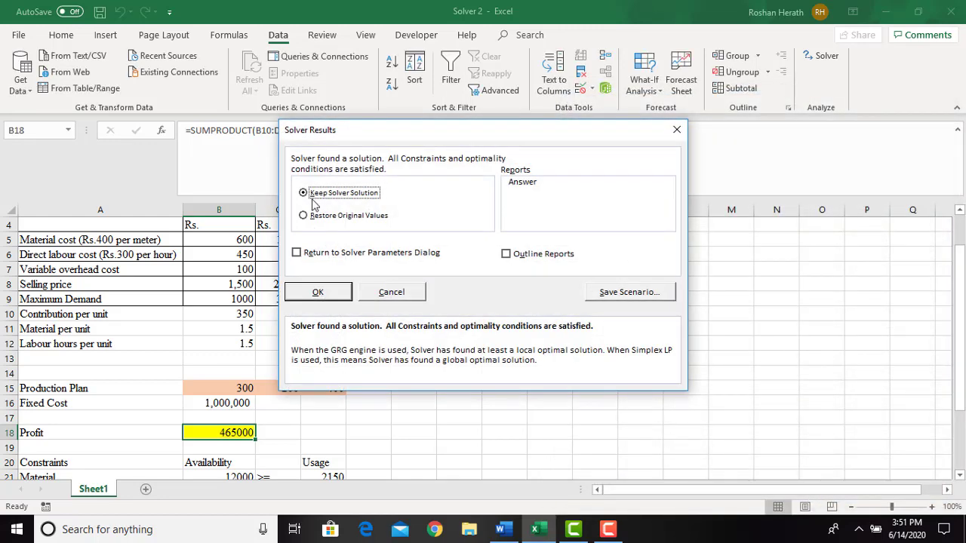
Keep the Solver solution and generate an Answer report
click(526, 193)
click(528, 185)
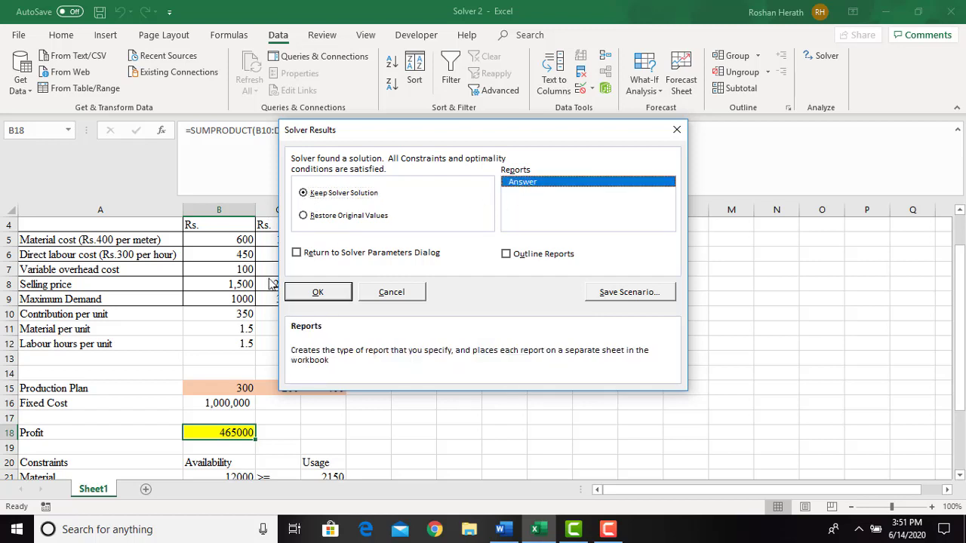
click(318, 293)
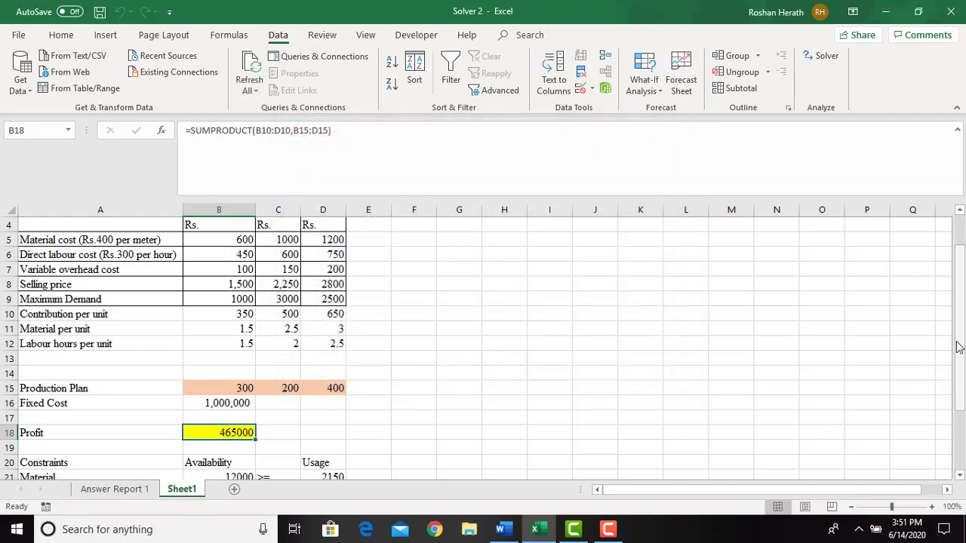
Review the production plan and profit, and check the material and labour Usage formulas and the Minimum Demand row against the constraints
drag(957, 366, 948, 453)
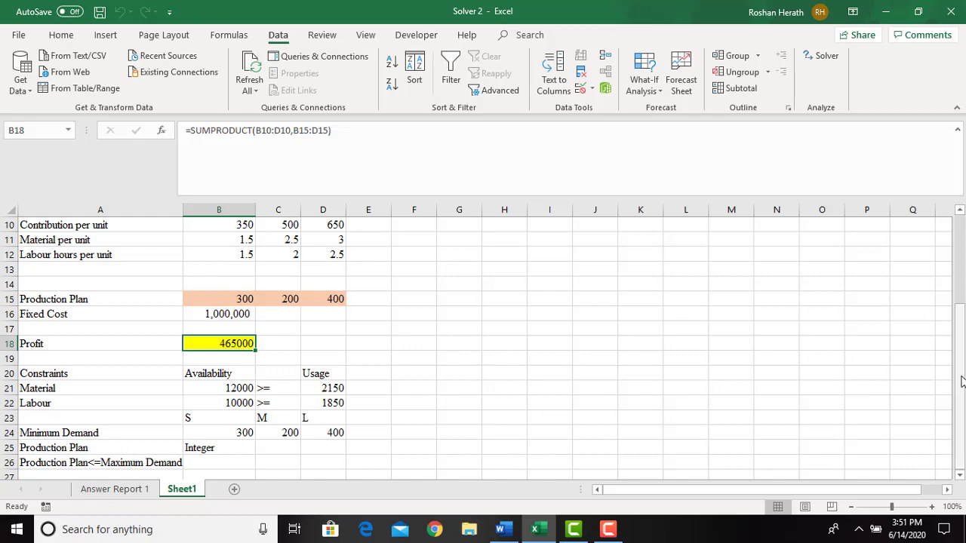
mouse_move(961, 381)
mouse_down()
mouse_move(958, 298)
mouse_move(958, 371)
mouse_up()
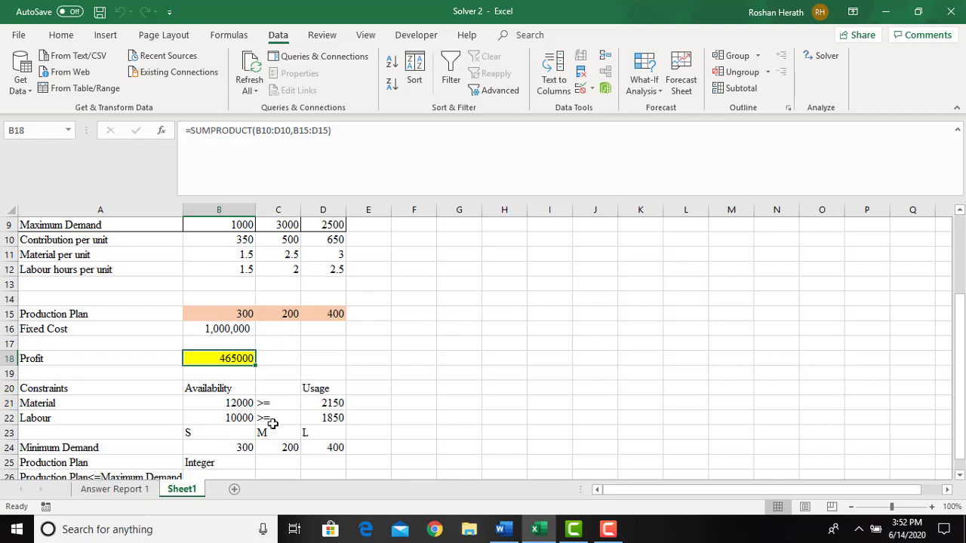
click(331, 406)
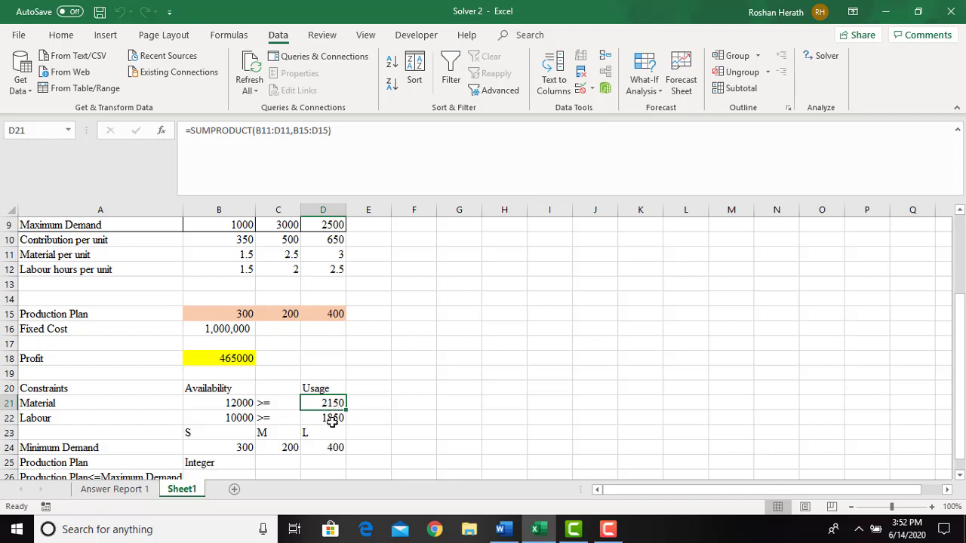
click(330, 420)
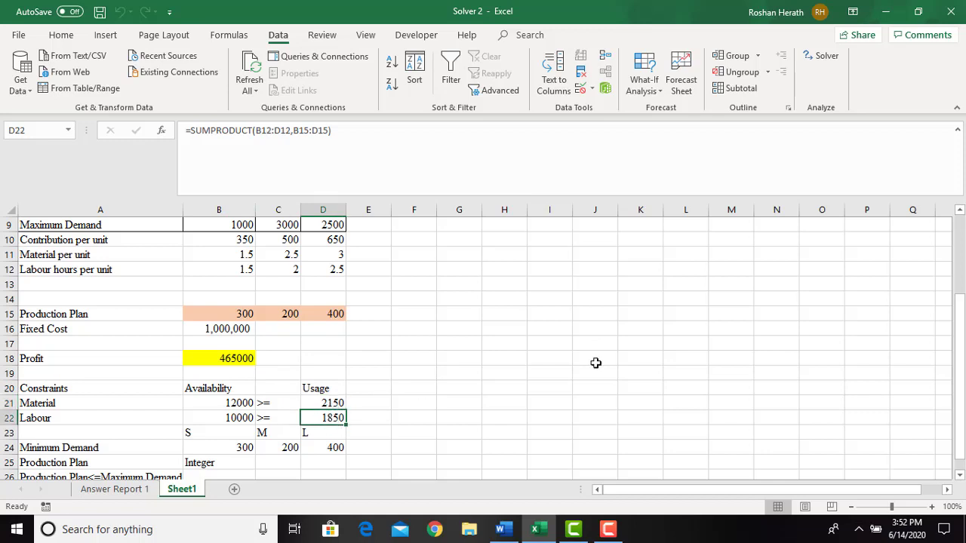
drag(960, 374, 960, 383)
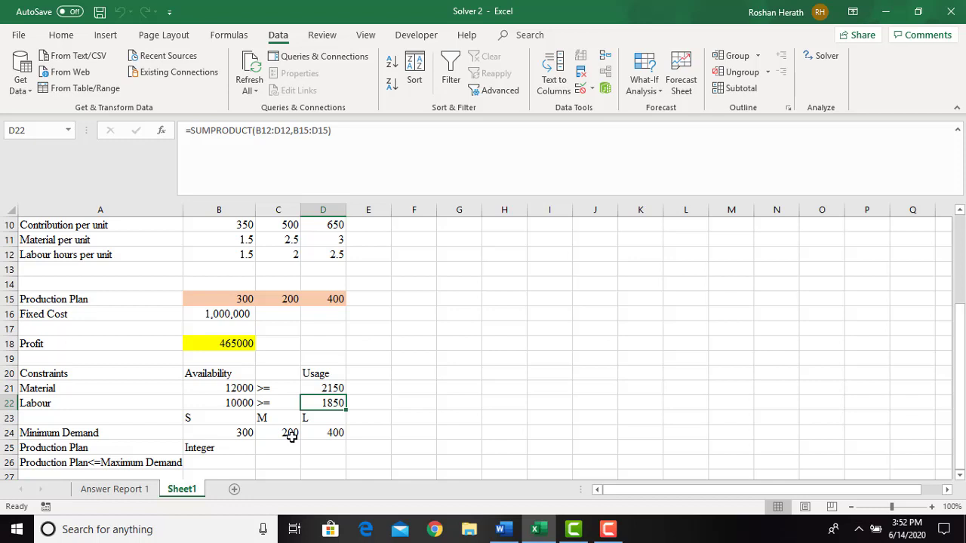
click(212, 432)
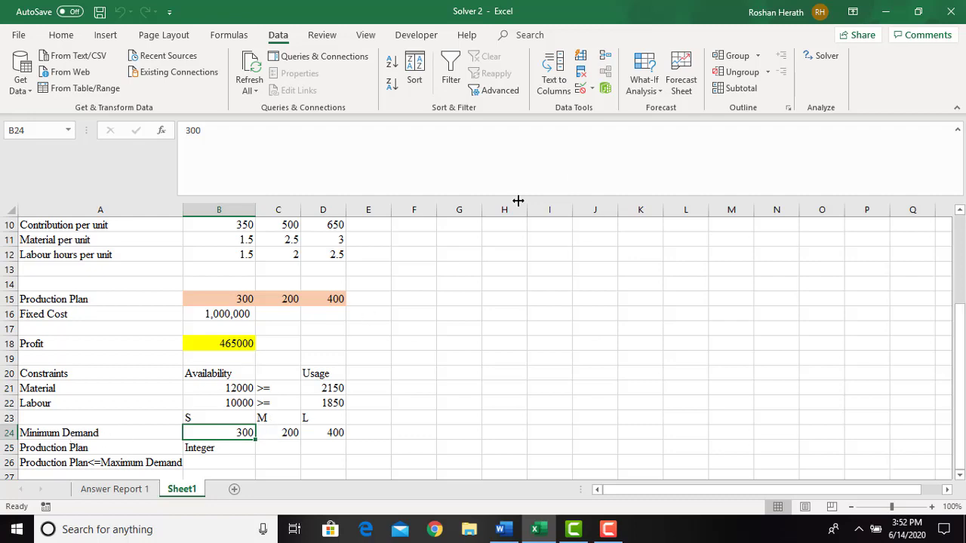
Change the Solver minimum demand constraint to Production Plan B15:D15 >= Minimum Demand B24:D24
click(821, 58)
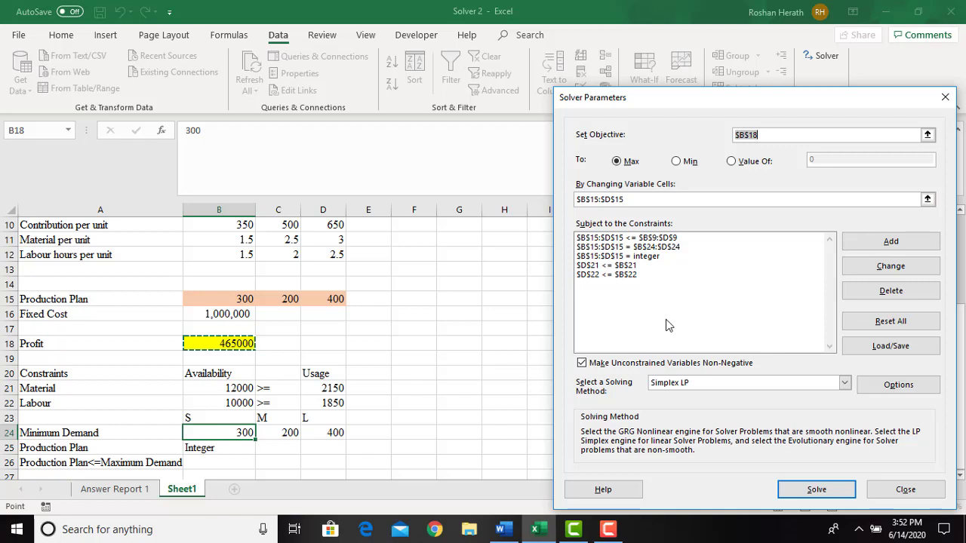
click(603, 247)
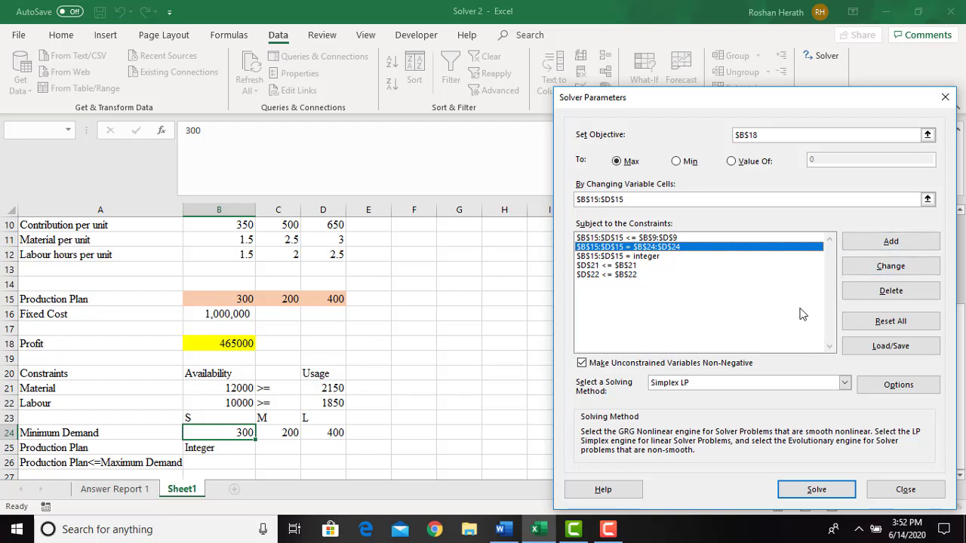
click(887, 268)
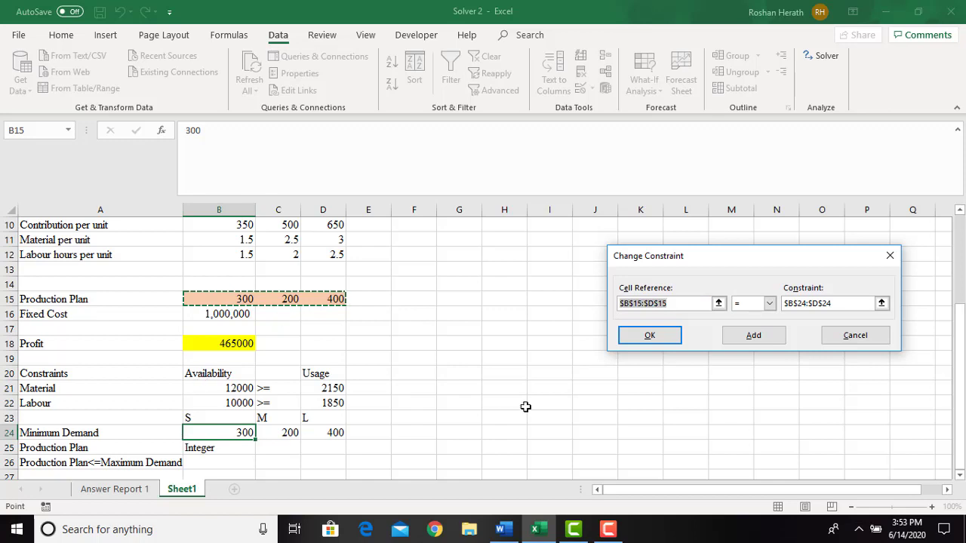
click(769, 303)
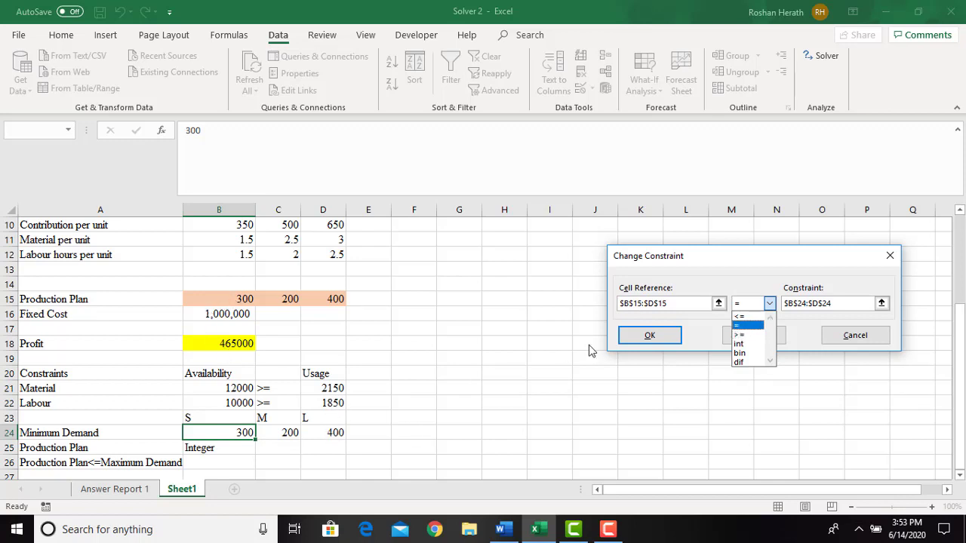
click(745, 341)
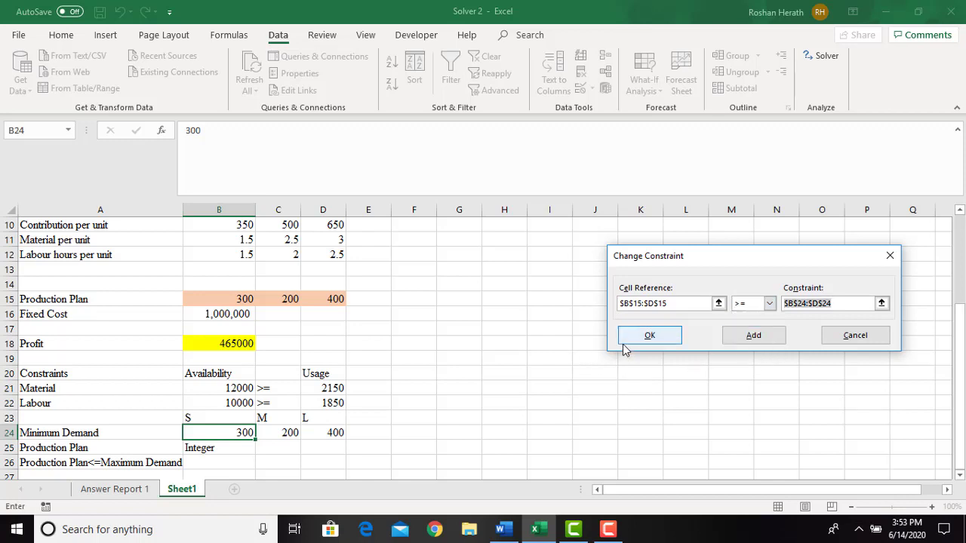
click(648, 335)
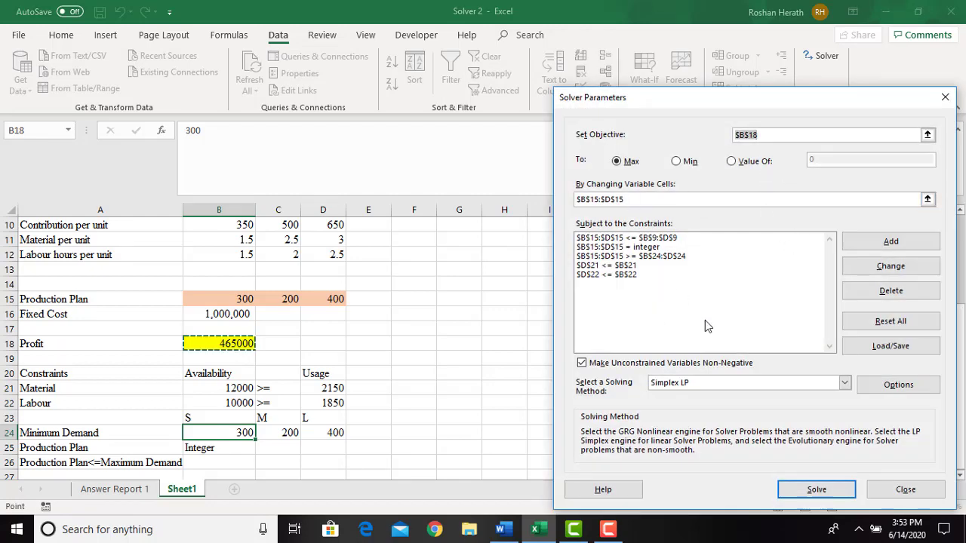
Solve the corrected model, keep the Solver solution and generate a new Answer report
click(809, 490)
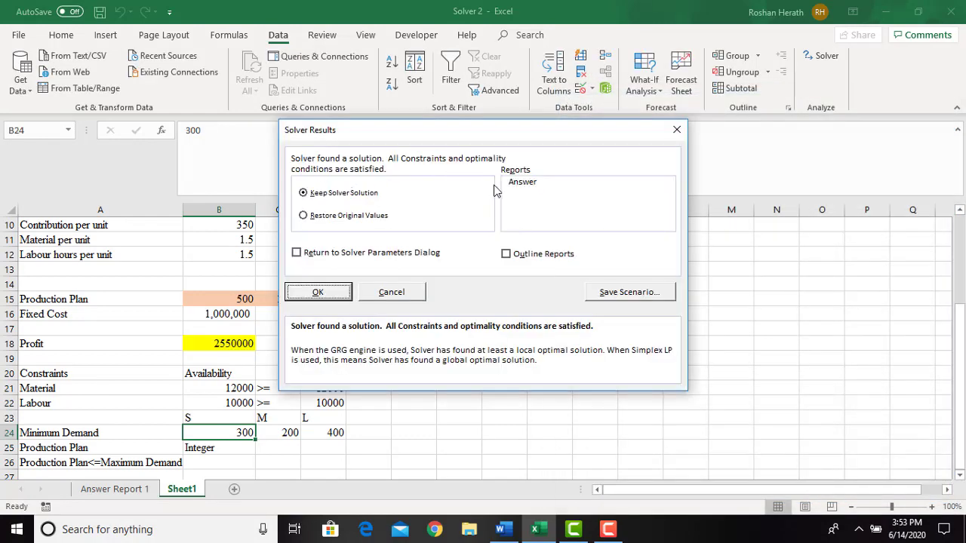
click(522, 185)
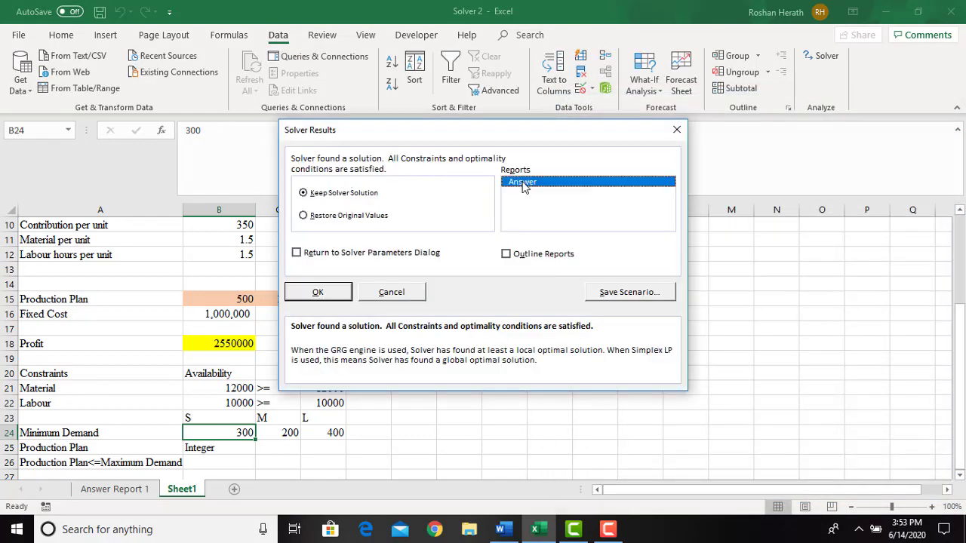
click(318, 292)
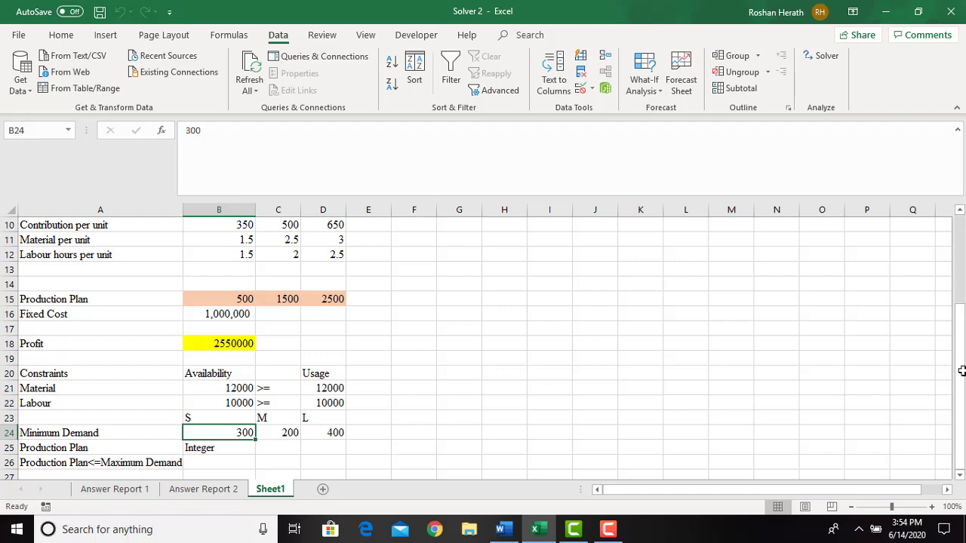
mouse_move(960, 351)
mouse_down()
mouse_move(959, 332)
mouse_move(960, 351)
mouse_up()
Delete the outdated Answer Report 1 sheet, keeping Answer Report 2
click(210, 490)
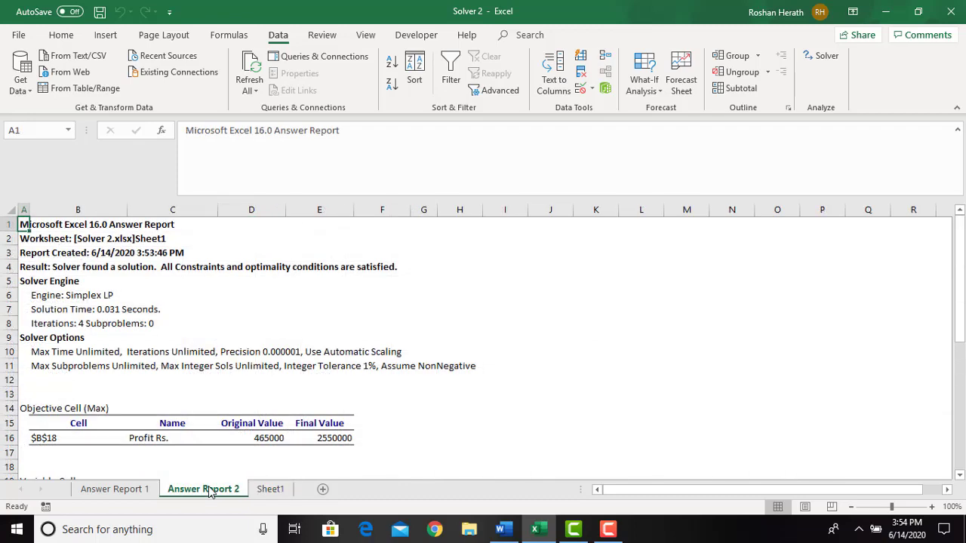
click(115, 490)
right_click(121, 494)
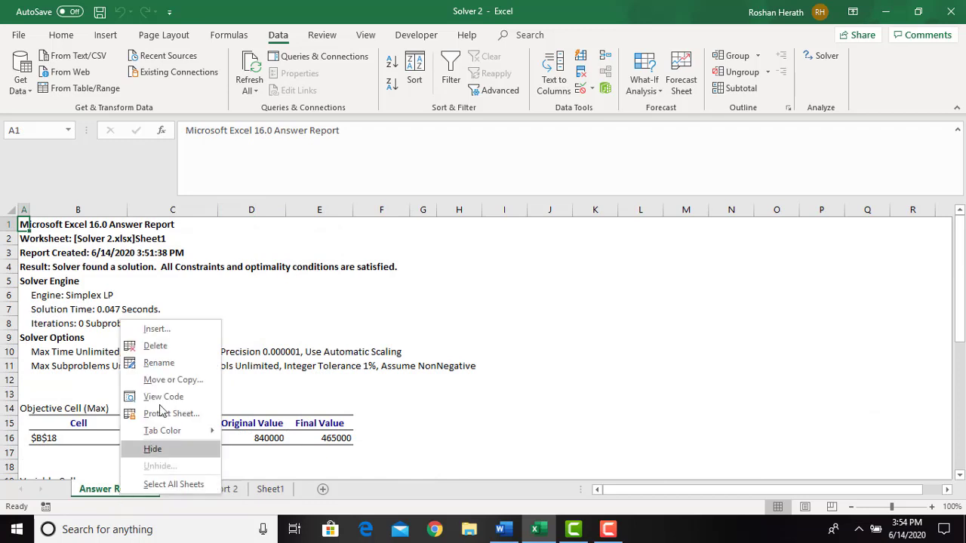
click(158, 347)
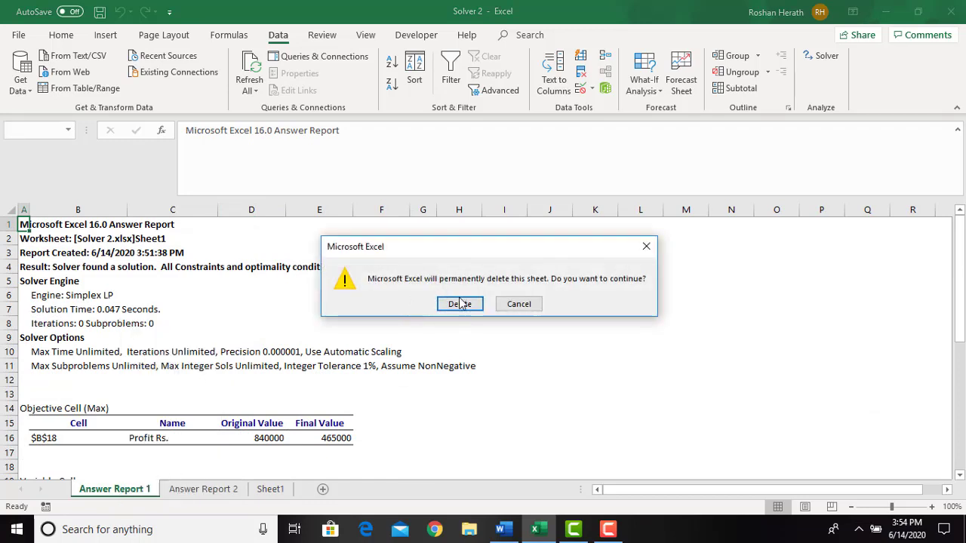
click(460, 304)
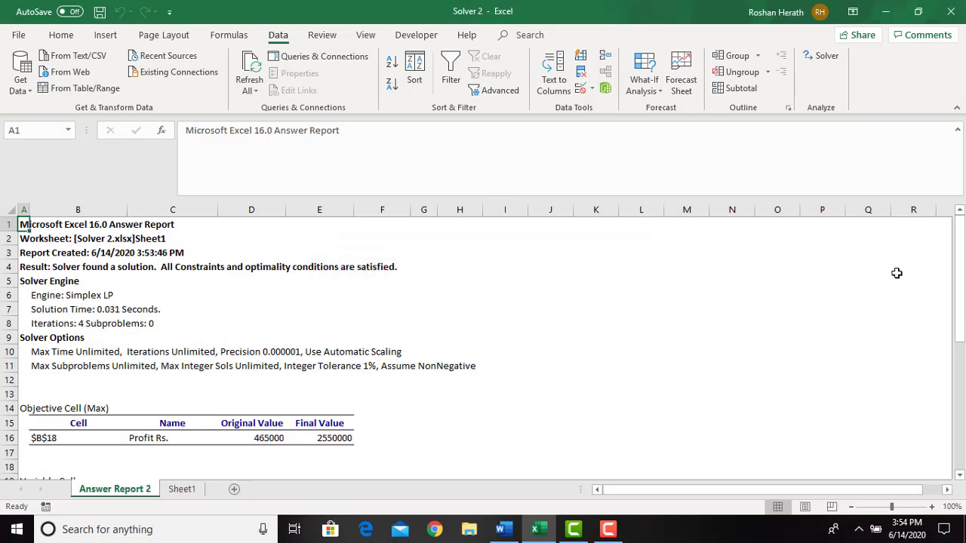
Examine the objective, variable cells and constraints in Answer Report 2 against the production plan and profit on Sheet1
drag(958, 273, 958, 363)
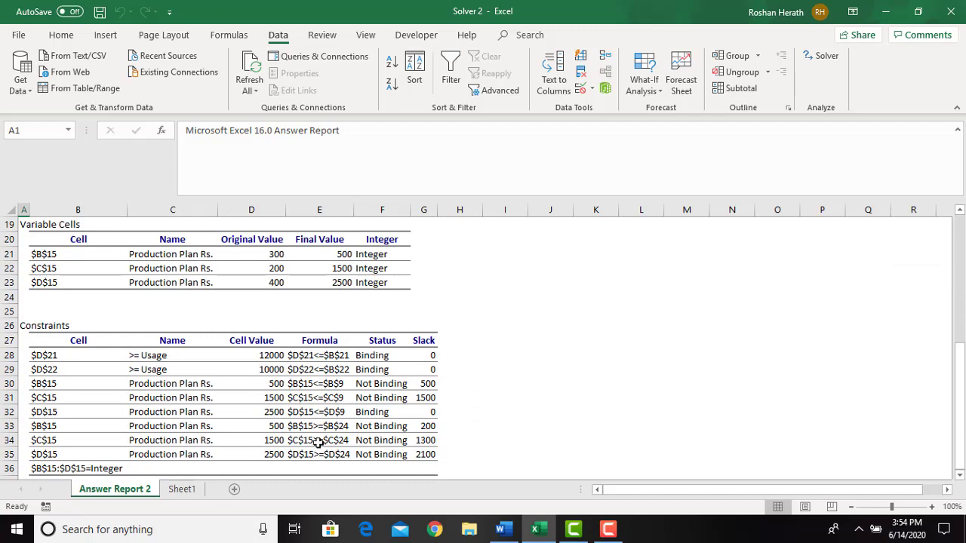
drag(961, 411, 961, 320)
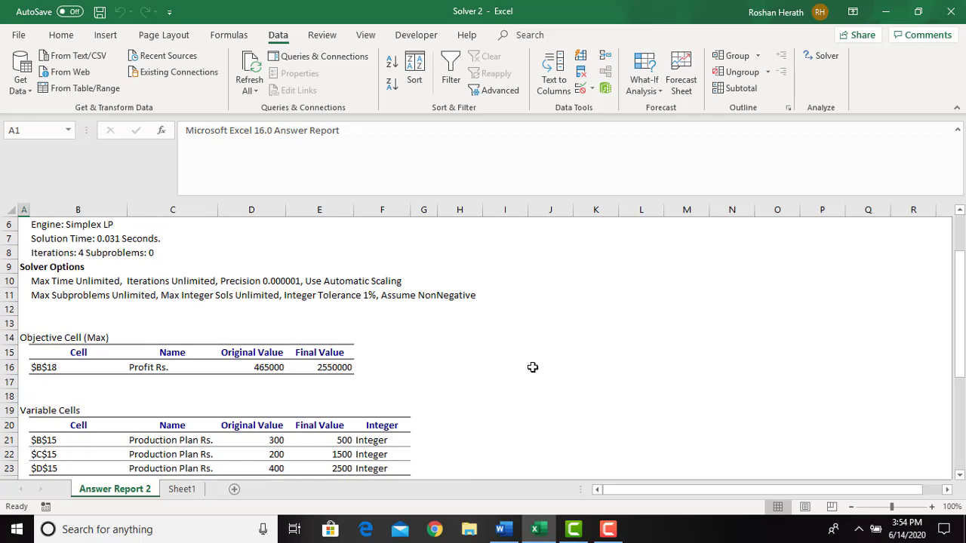
click(181, 489)
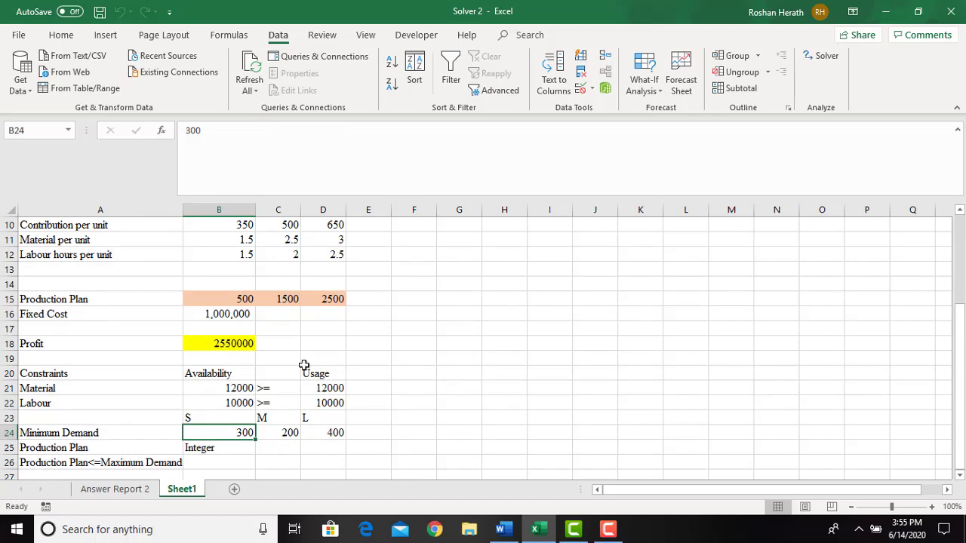
click(127, 492)
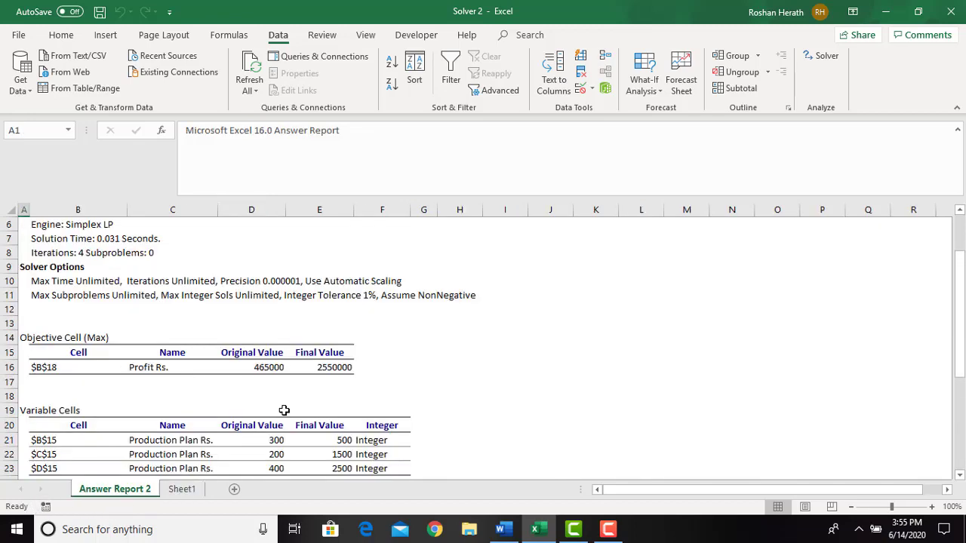
drag(962, 339, 961, 395)
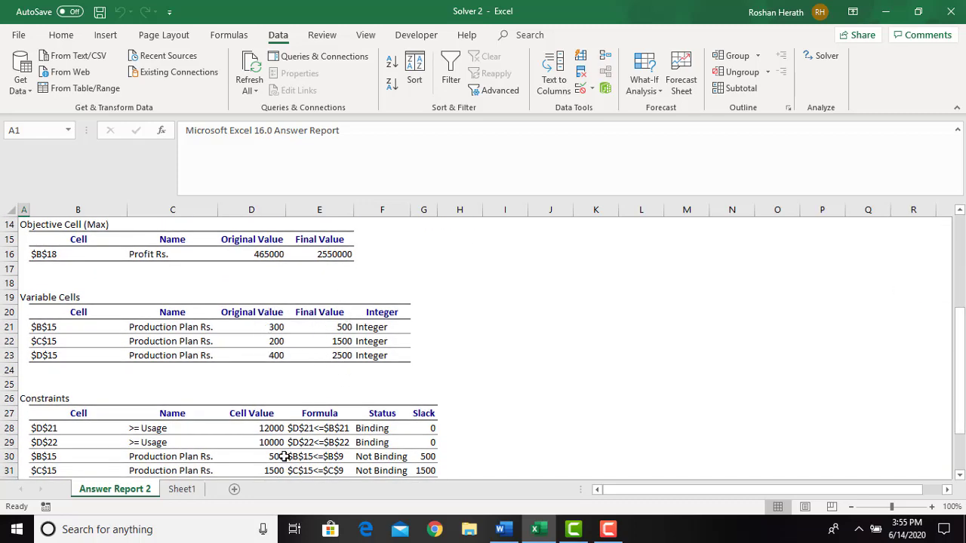
click(182, 490)
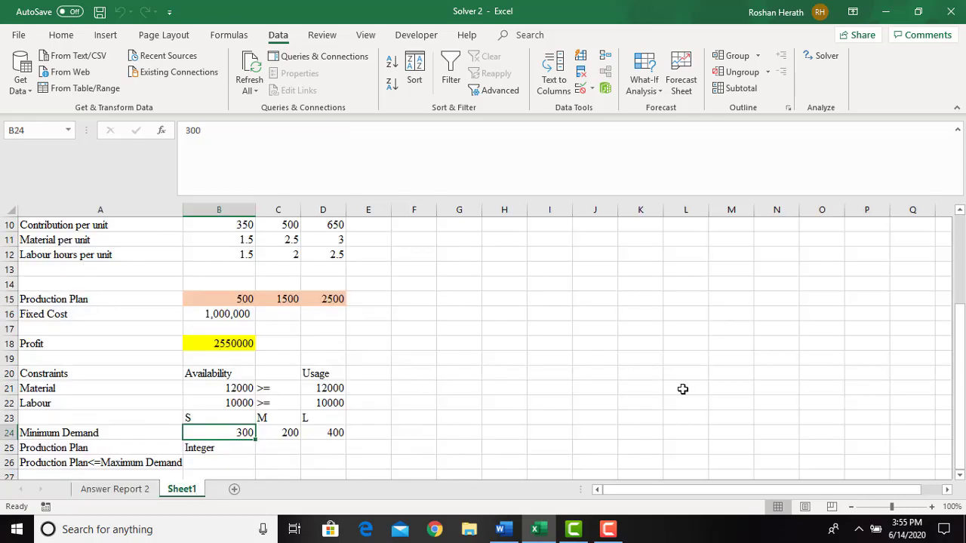
drag(961, 404, 957, 363)
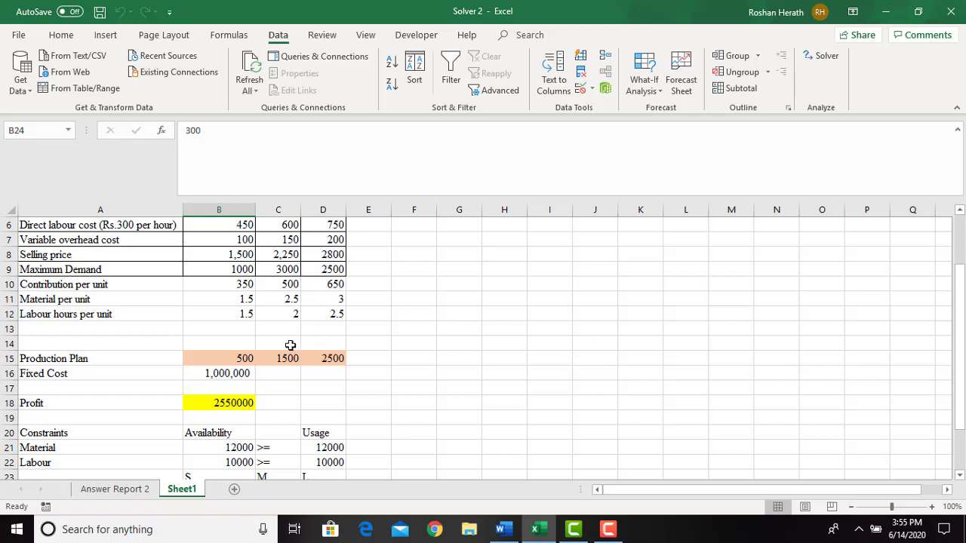
click(117, 489)
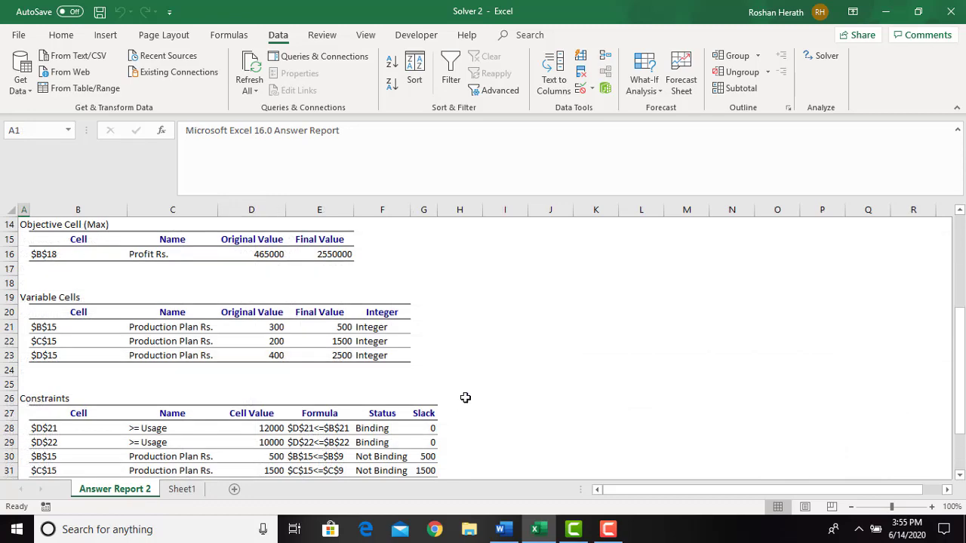
drag(962, 331, 962, 366)
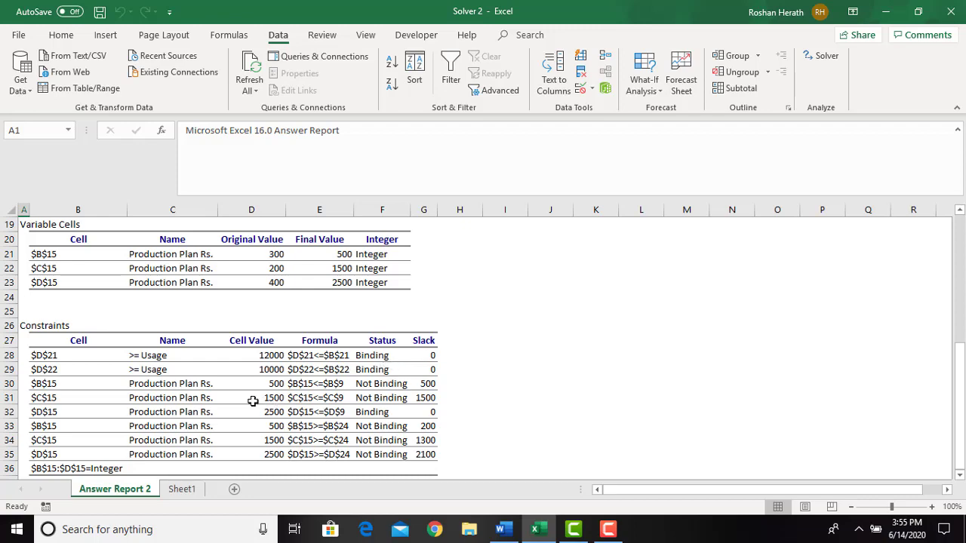
Compare the material and labour availability, usage and minimum demand on Sheet1 with the constraint status and slack in Answer Report 2
click(184, 490)
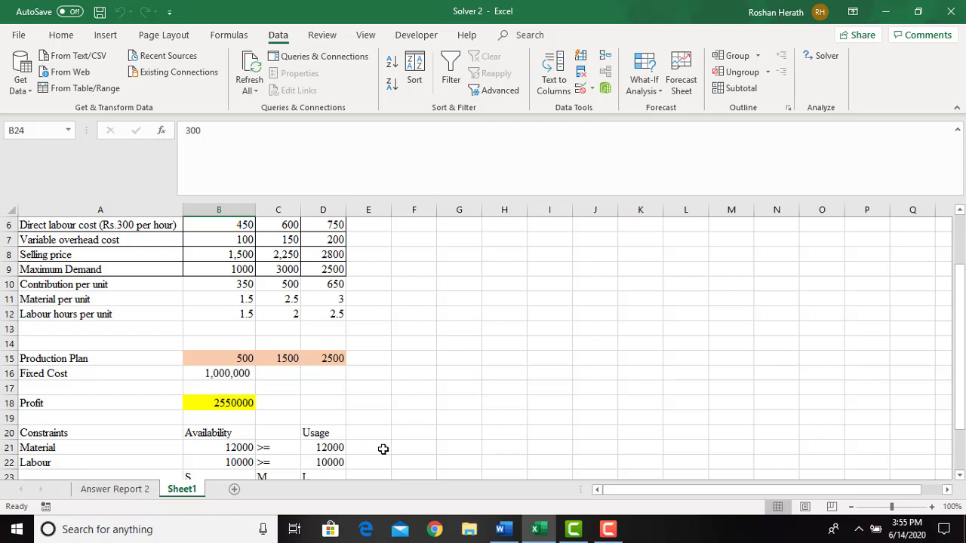
click(215, 447)
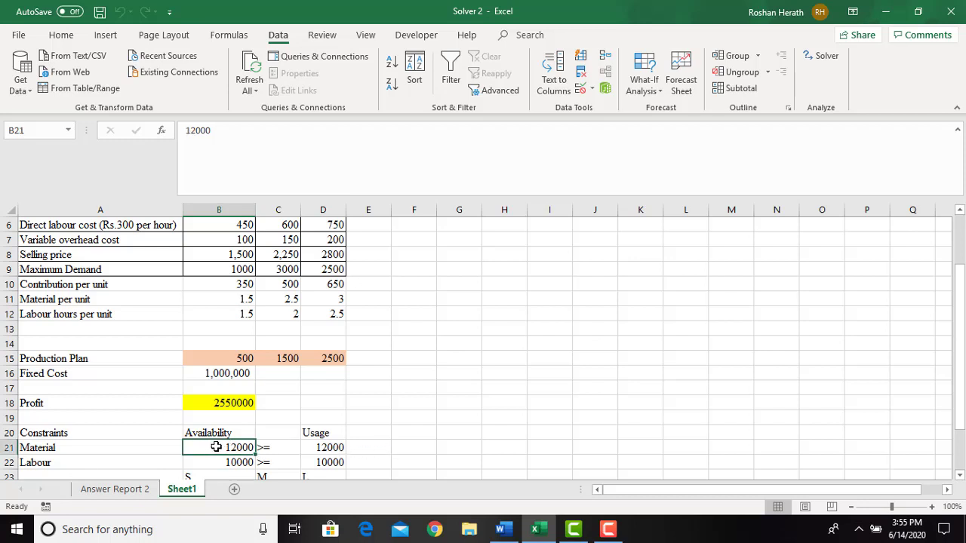
click(332, 450)
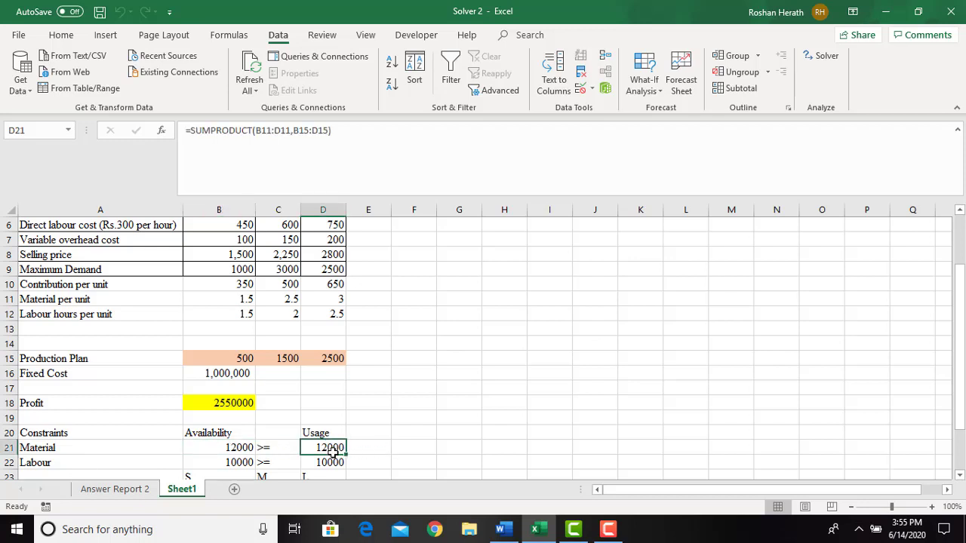
click(236, 465)
click(117, 489)
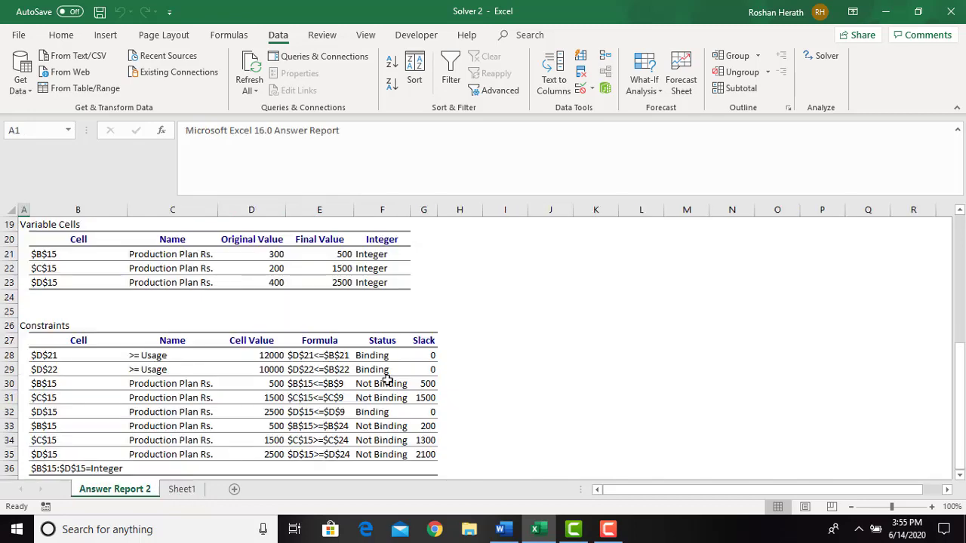
click(182, 491)
drag(959, 347, 959, 386)
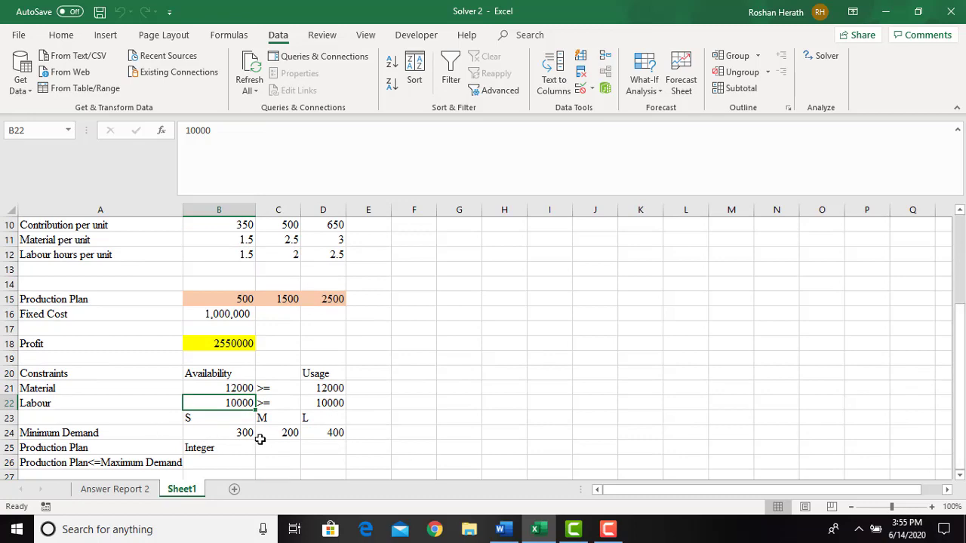
click(132, 492)
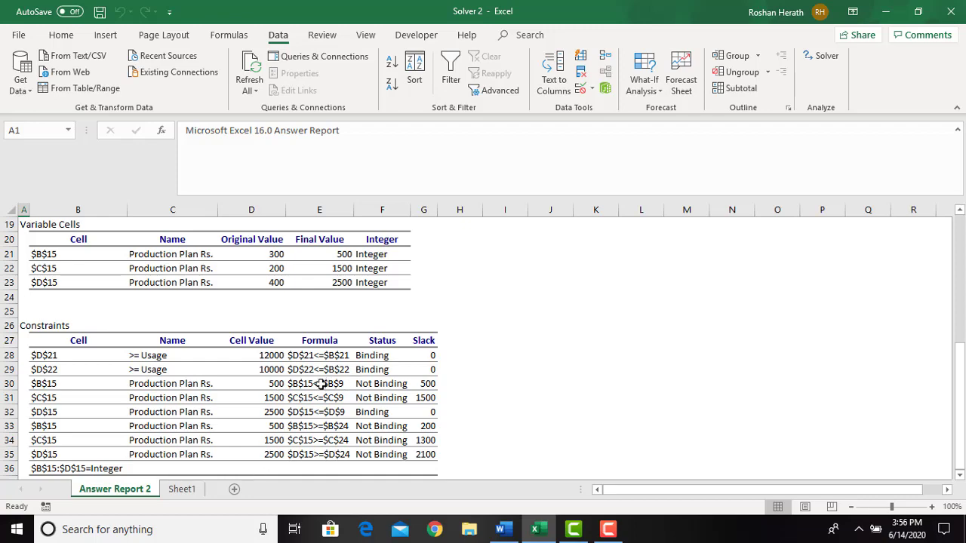
click(181, 489)
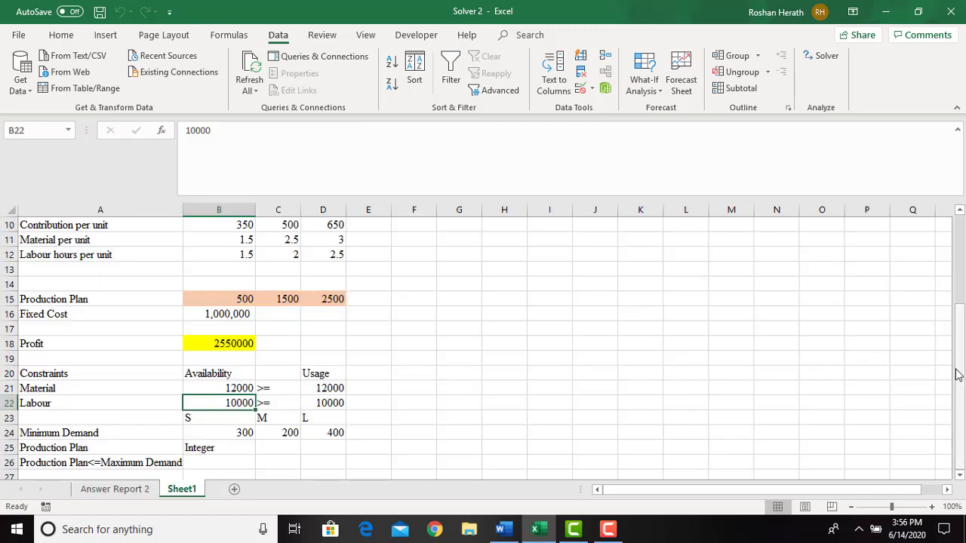
Compare each size's production plan with its maximum demand on Sheet1, and check the matching constraints in Answer Report 2
drag(954, 370, 952, 310)
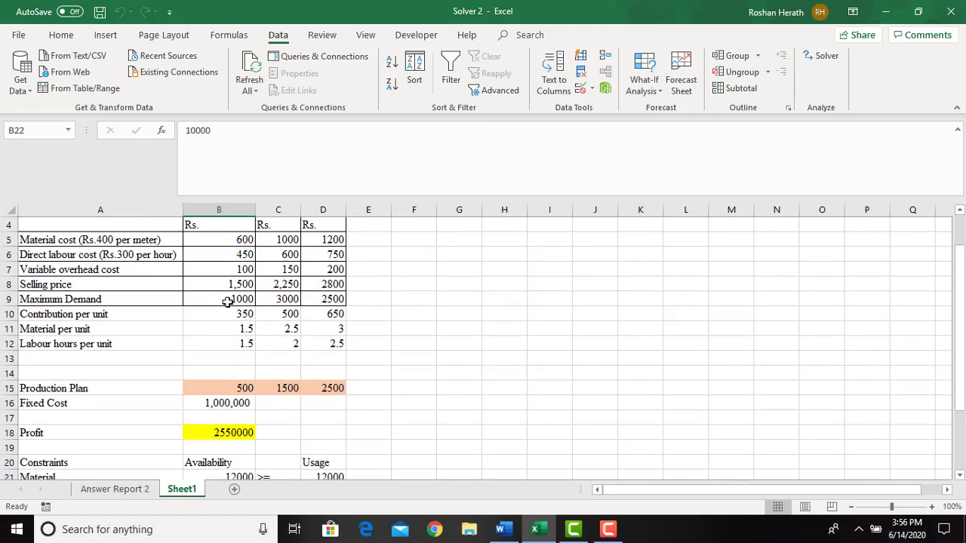
click(242, 386)
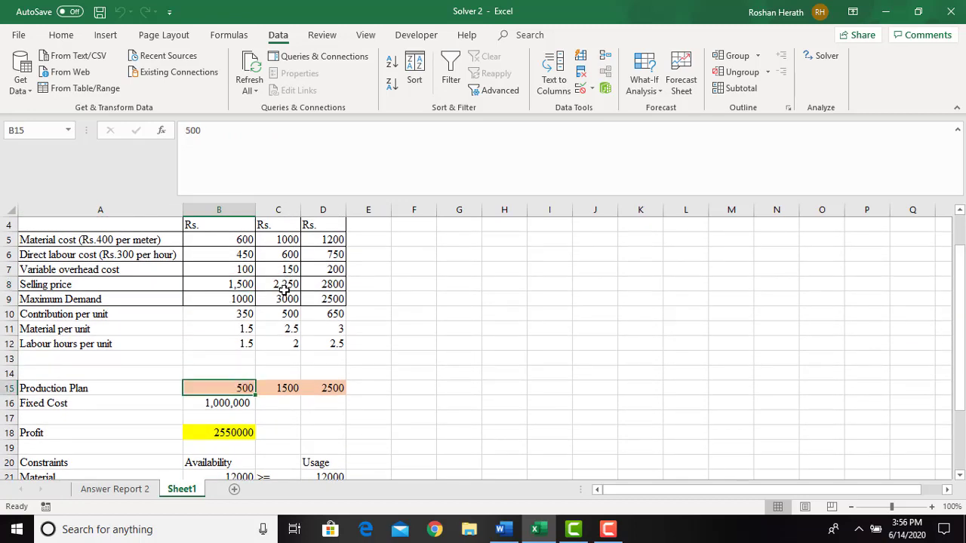
click(243, 298)
click(221, 387)
click(228, 299)
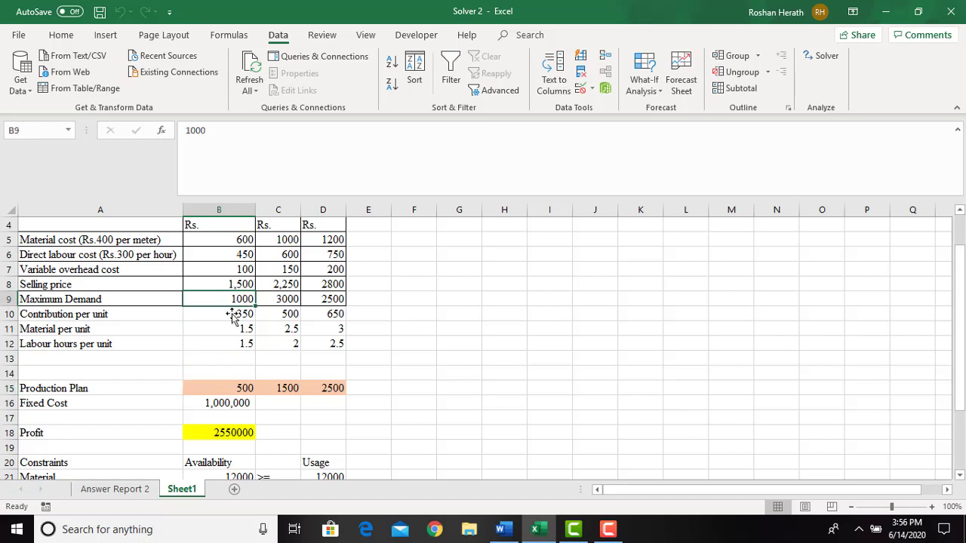
click(237, 389)
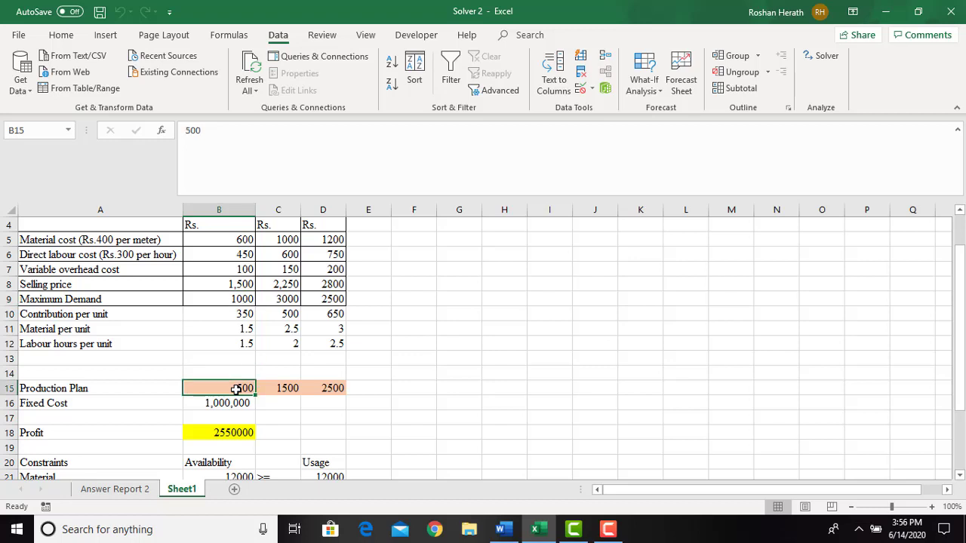
click(269, 298)
click(280, 390)
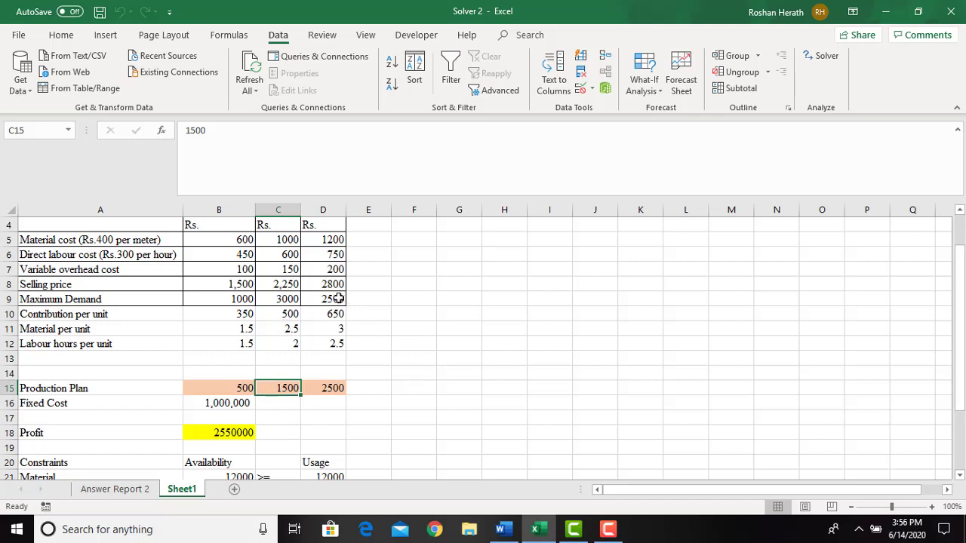
click(329, 387)
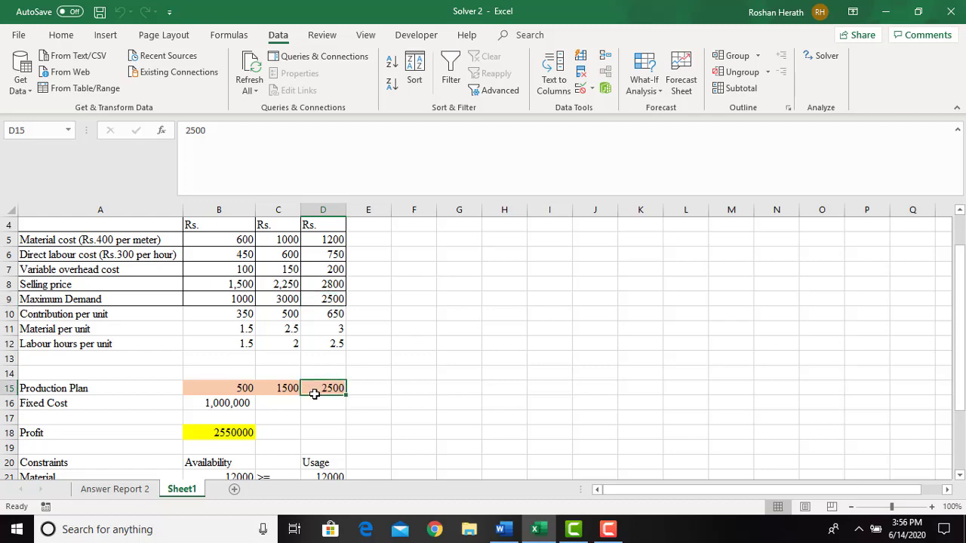
click(324, 299)
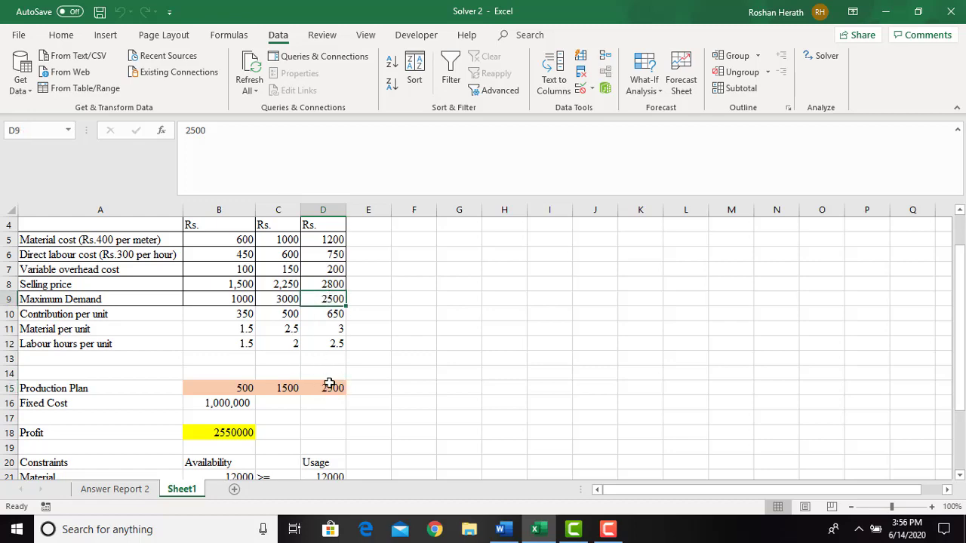
click(139, 490)
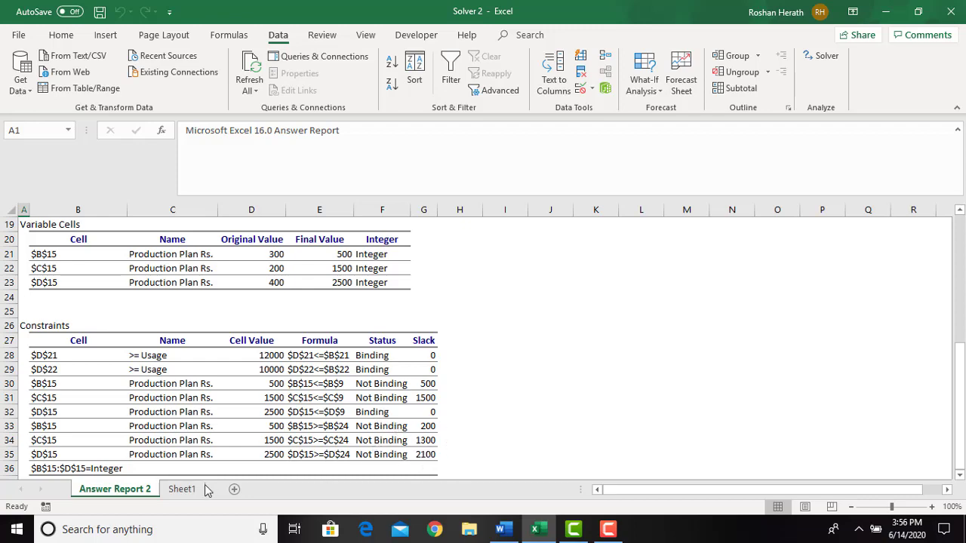
Compare the minimum demand for sizes S, M and L on Sheet1 with the minimum demand constraints in Answer Report 2
click(182, 489)
drag(959, 366, 959, 421)
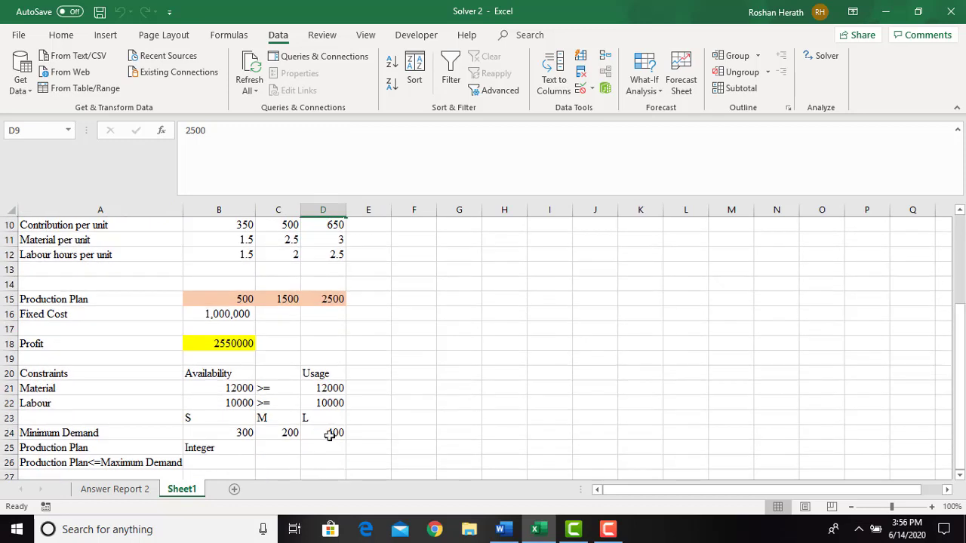
click(233, 431)
click(284, 432)
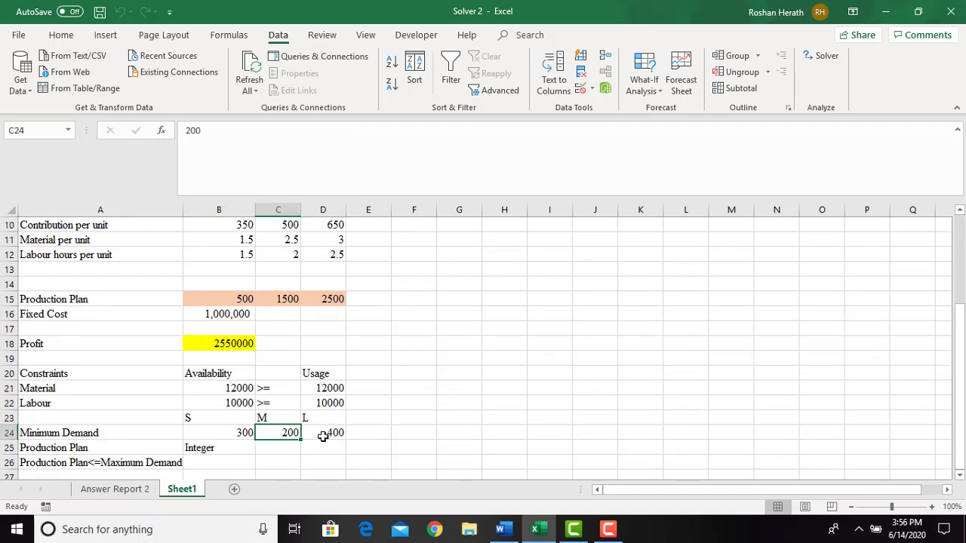
click(324, 434)
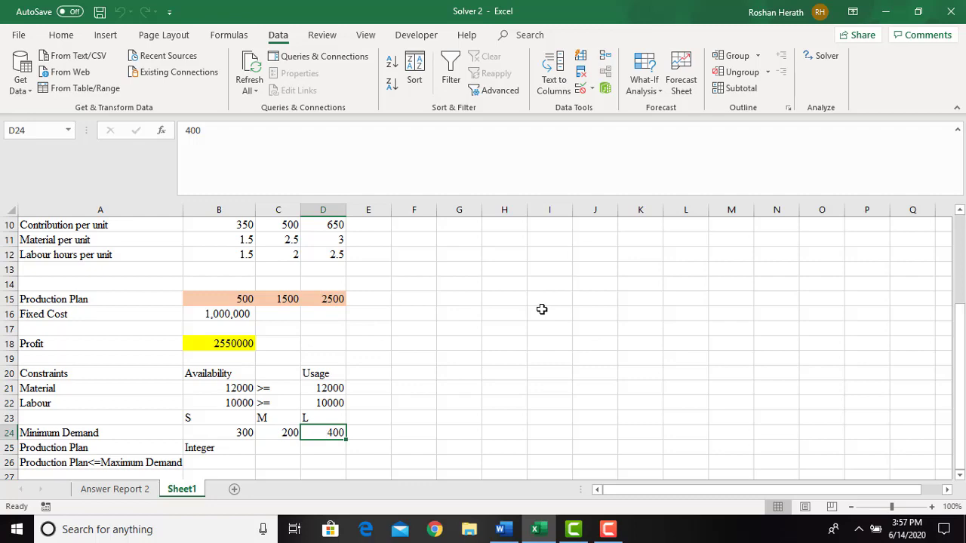
click(124, 488)
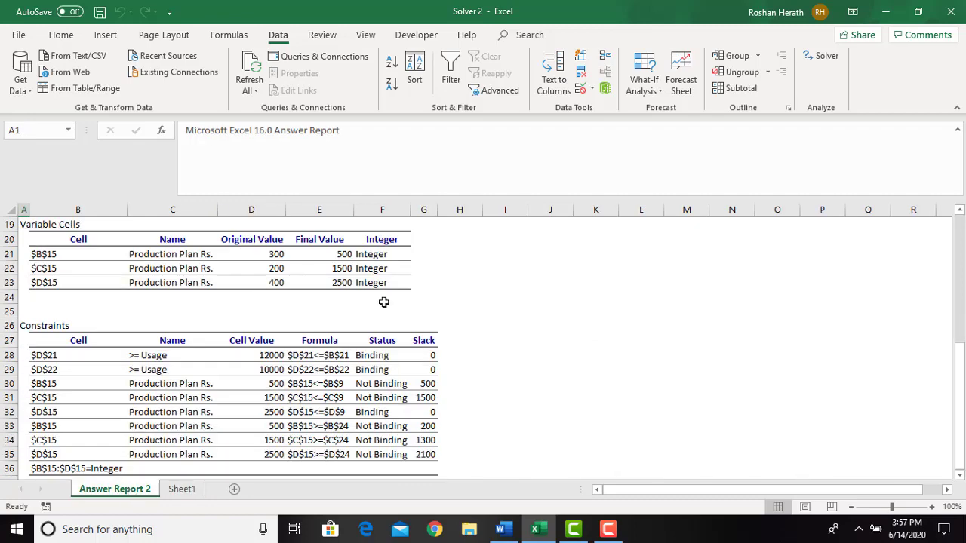
drag(963, 382, 920, 362)
Add all borders to the contribution, material and labour hours per unit rows, A10:D12 on Sheet1
click(183, 488)
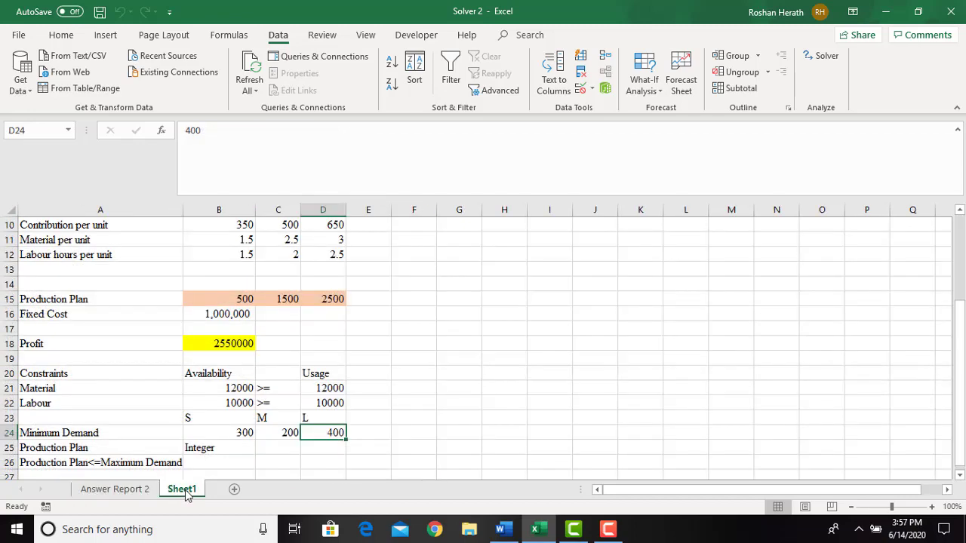
click(668, 391)
drag(962, 354, 941, 409)
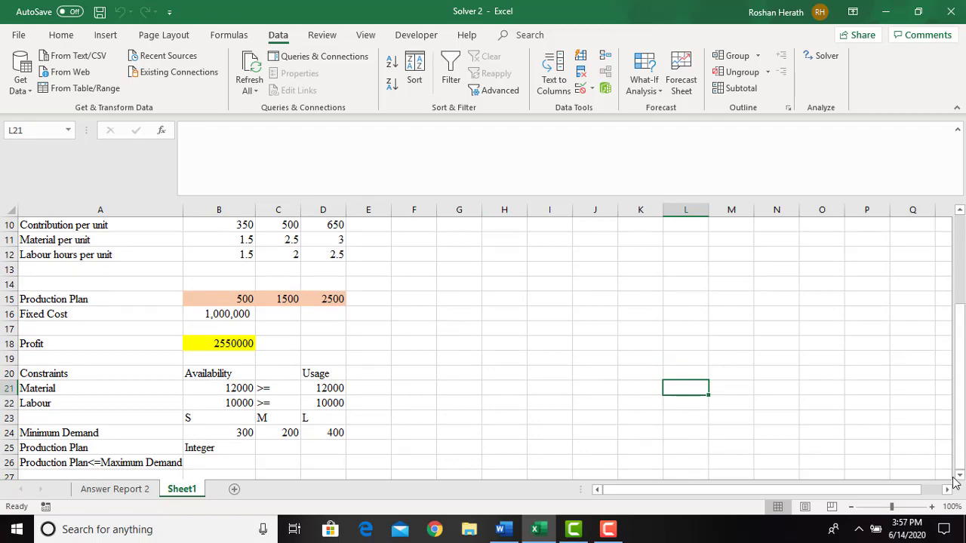
drag(961, 424, 956, 333)
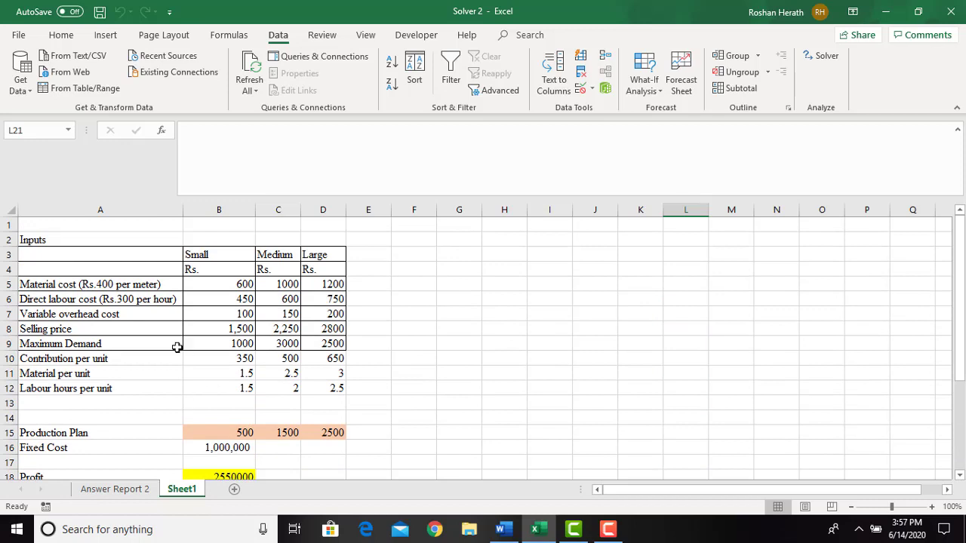
drag(70, 362, 320, 388)
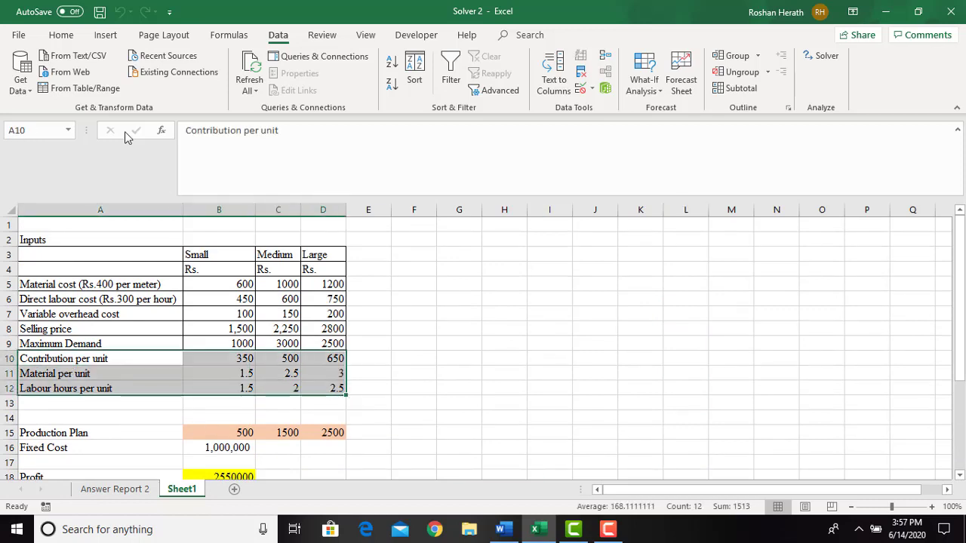
click(61, 36)
click(504, 345)
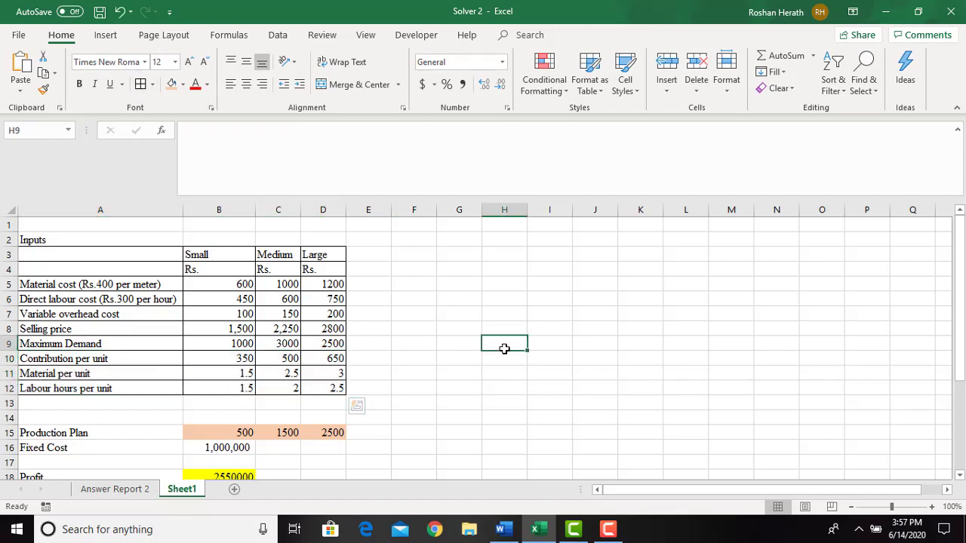
Switch to the Word document and read Activity 04 on capital budgeting, including its project table, capital and labour limits and question
drag(959, 352, 960, 477)
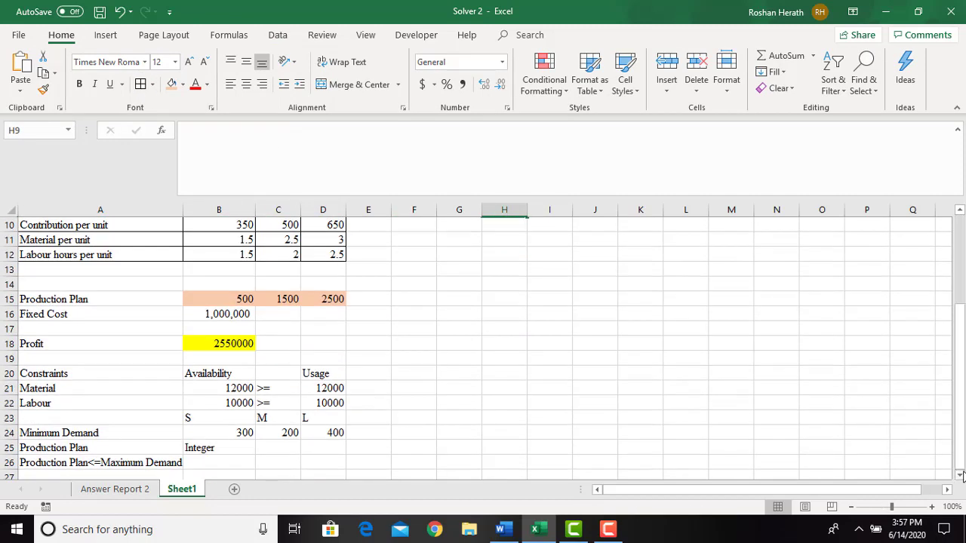
scroll(961, 475, down, 1)
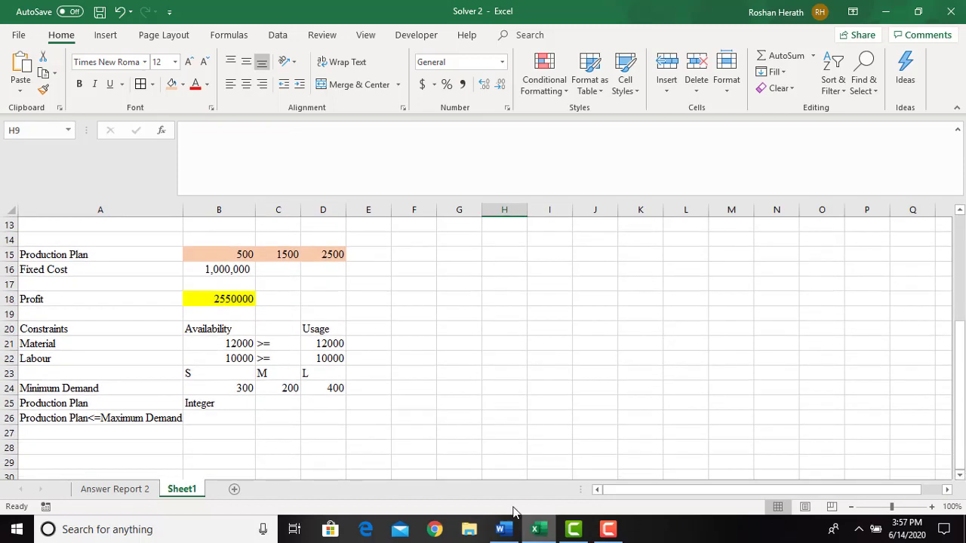
click(504, 530)
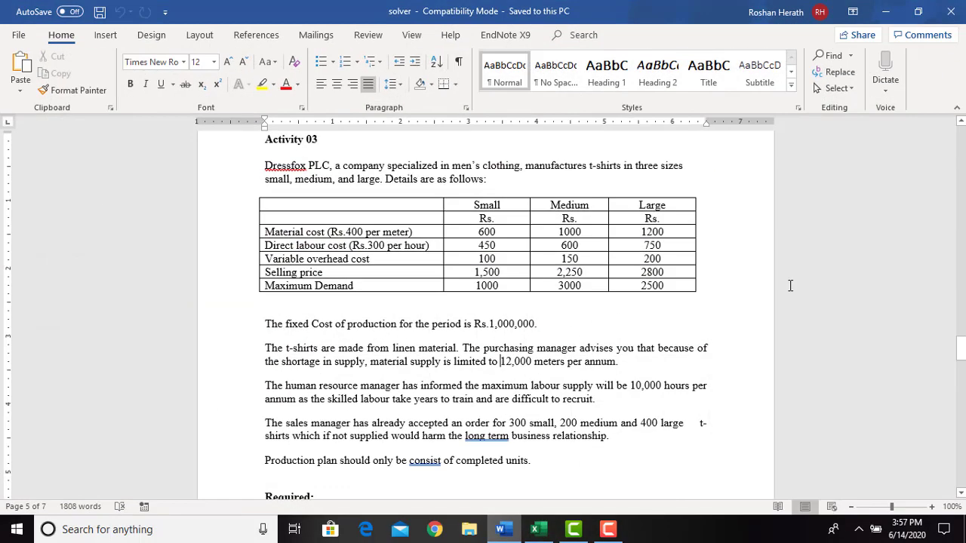
drag(962, 355, 962, 381)
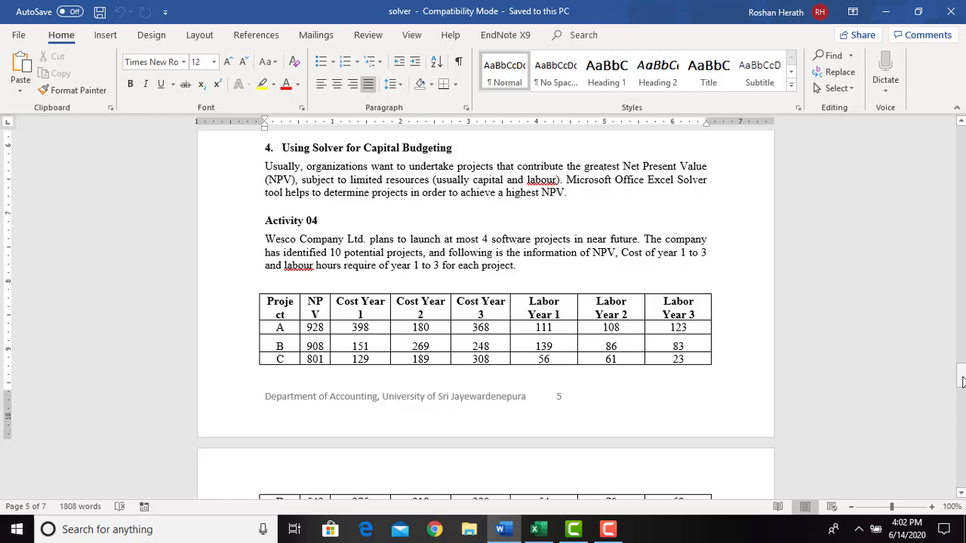
drag(961, 381, 962, 385)
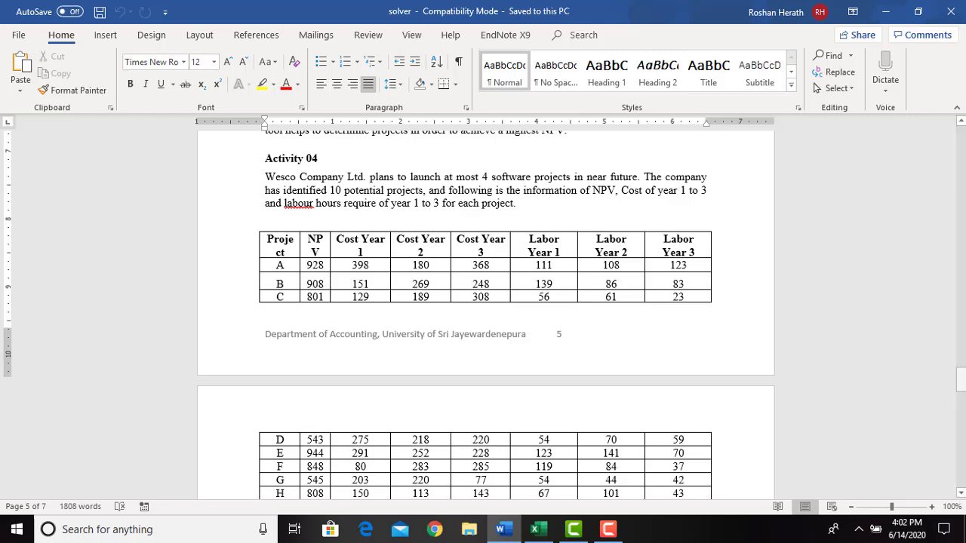
click(961, 379)
drag(960, 380, 961, 382)
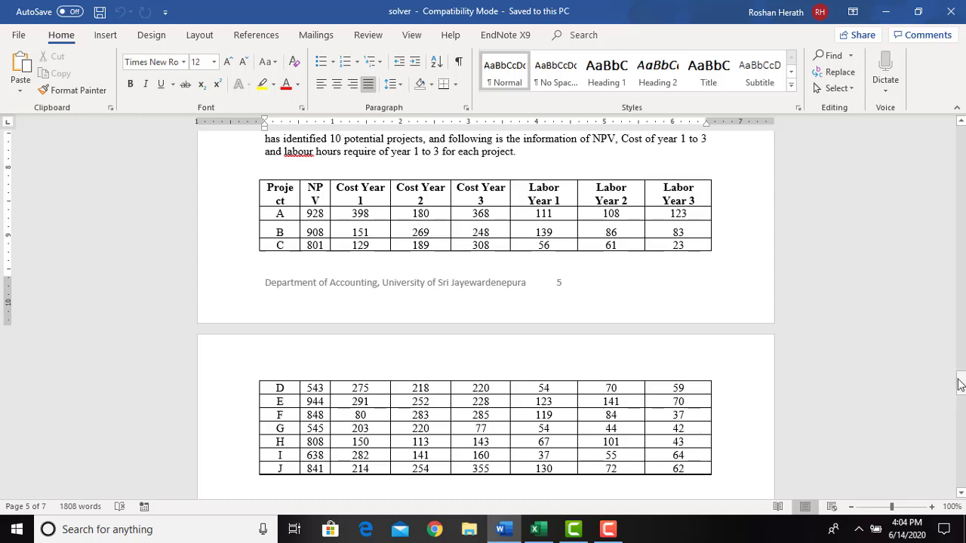
drag(961, 386, 961, 399)
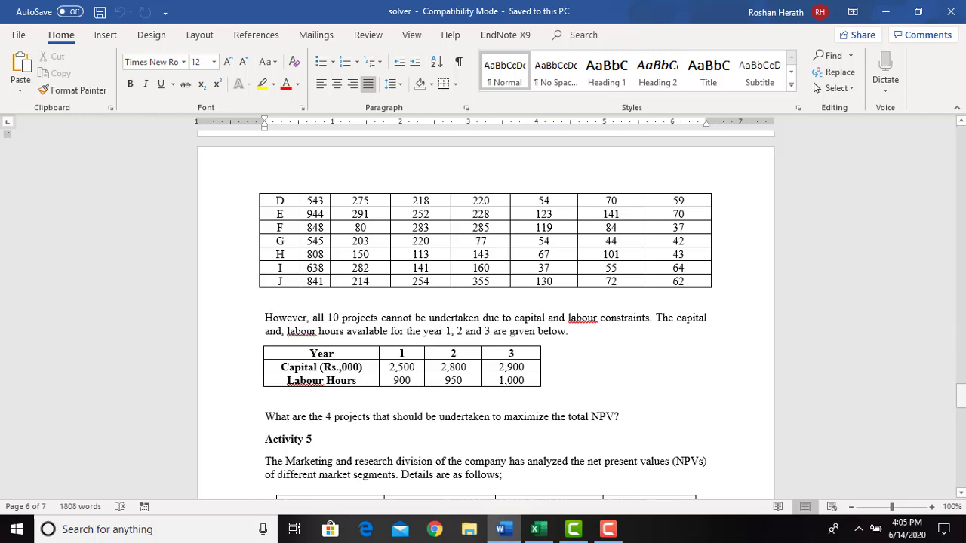
Copy the whole Activity 04 project table, covering projects A to J with their NPV, cost and labour columns
mouse_move(960, 396)
mouse_down()
mouse_move(960, 377)
mouse_move(960, 389)
mouse_up()
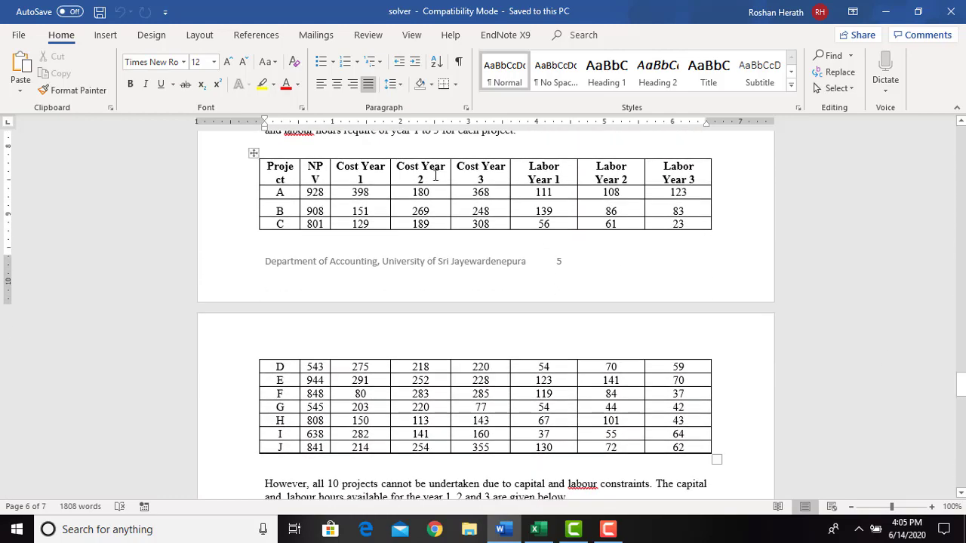
click(255, 155)
right_click(254, 155)
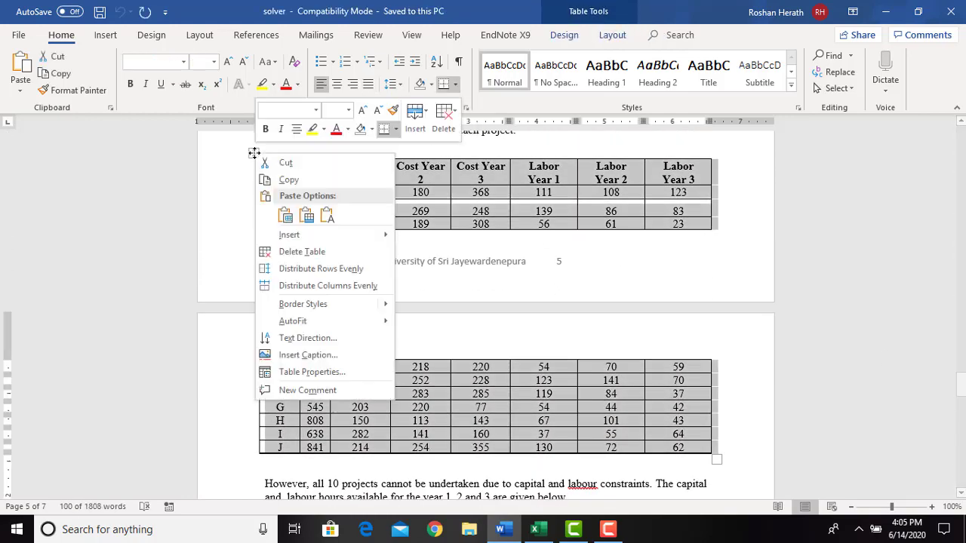
click(276, 181)
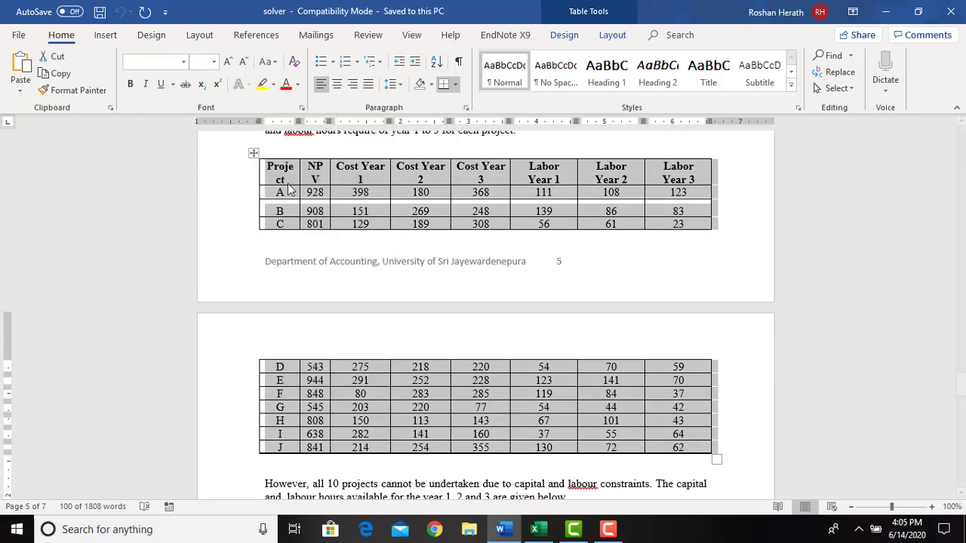
Switch to Excel, add a new worksheet and paste the project table at B3 using the destination formatting
click(549, 533)
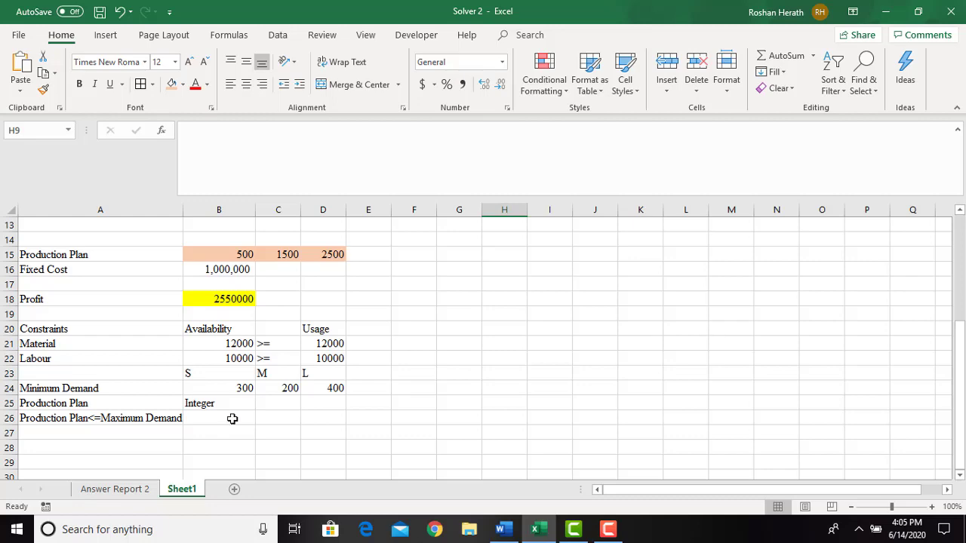
click(235, 490)
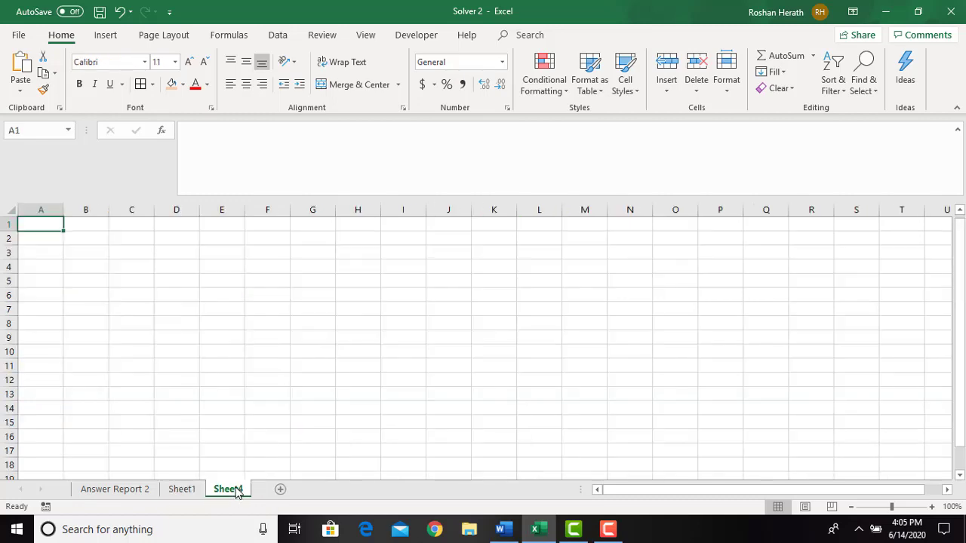
click(932, 507)
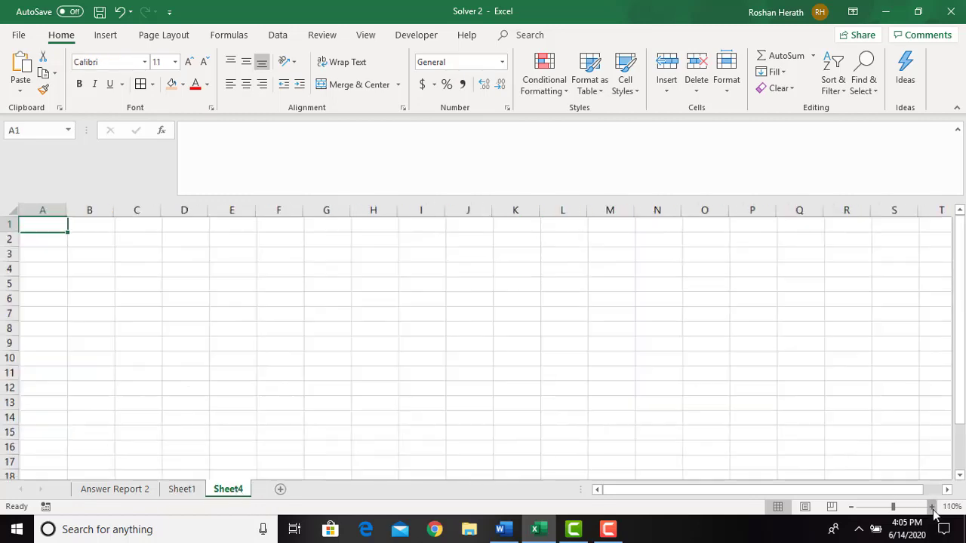
click(931, 507)
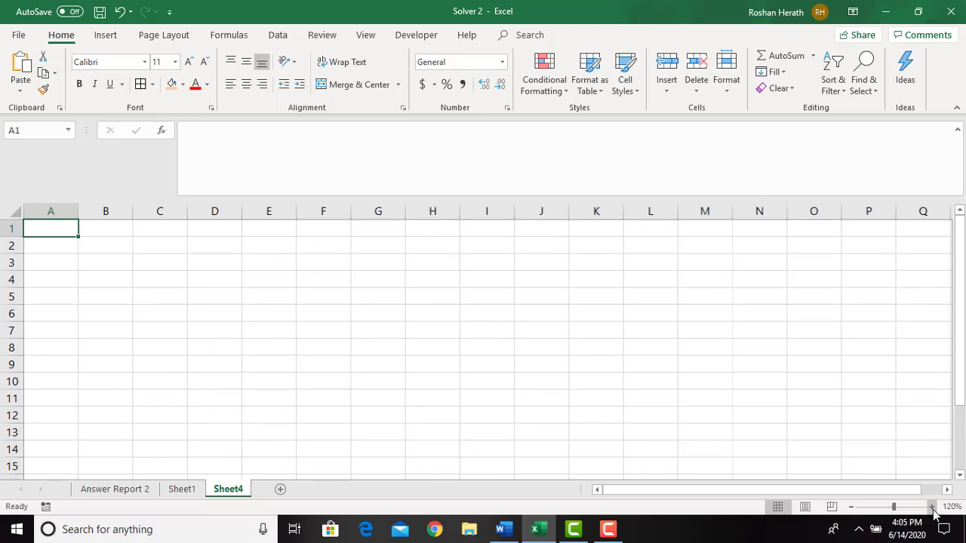
click(107, 262)
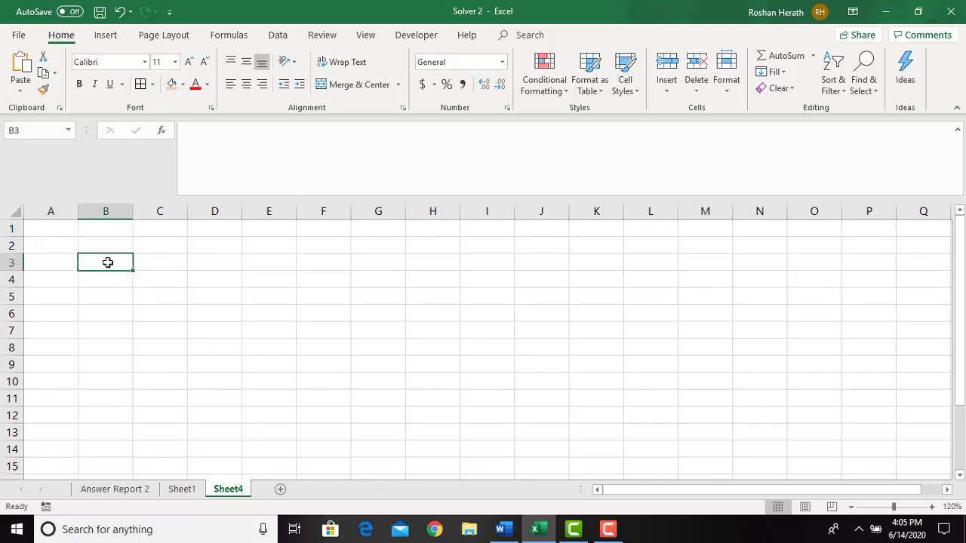
right_click(108, 262)
click(157, 257)
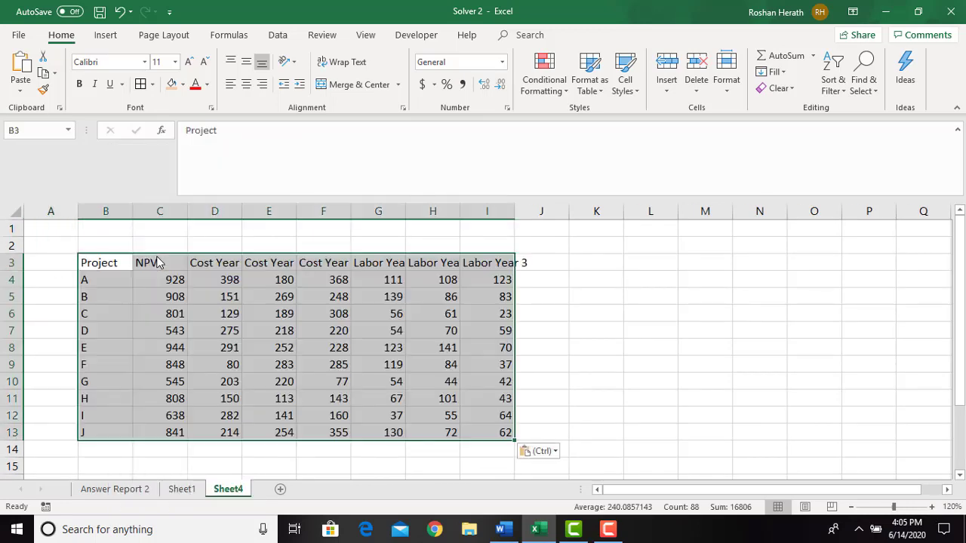
Format the entire new worksheet in 12-point Times New Roman
click(11, 206)
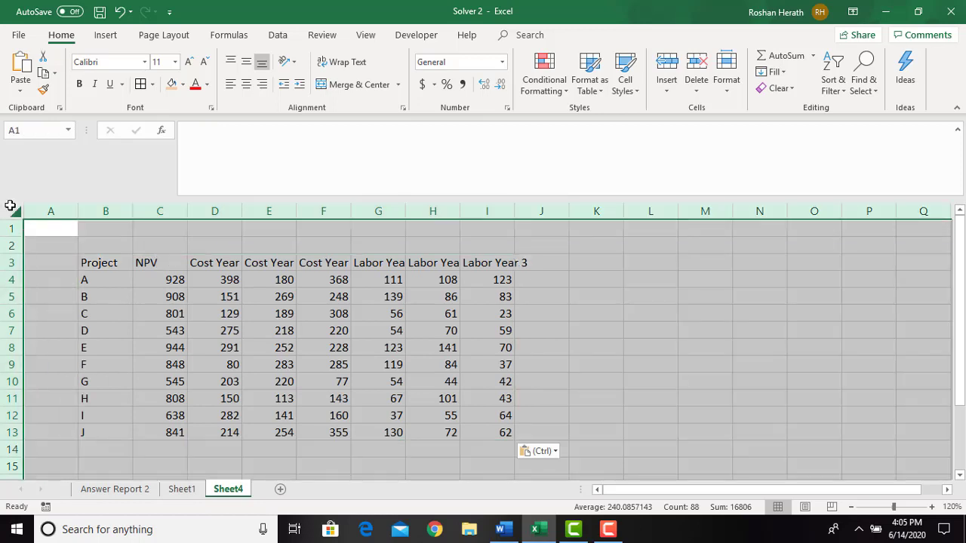
click(188, 62)
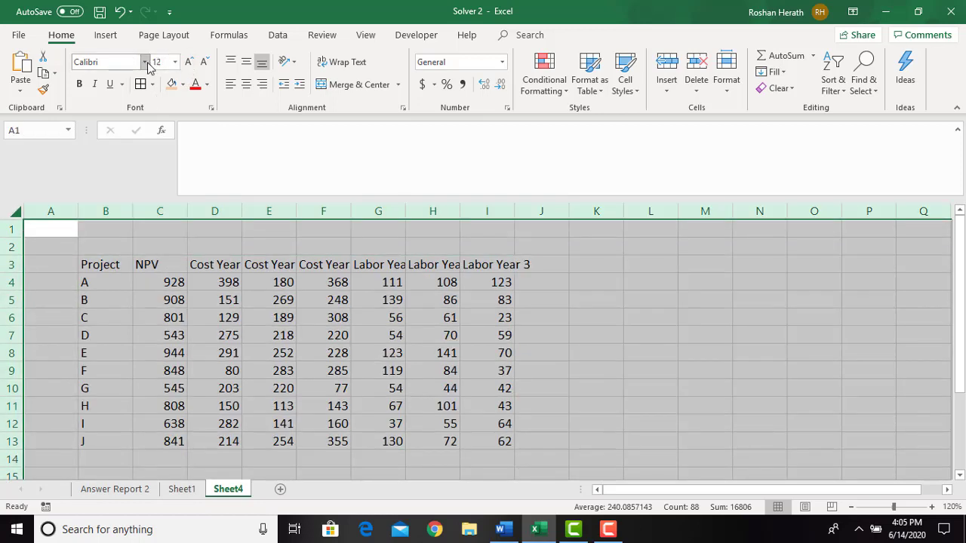
click(145, 62)
text(Tim)
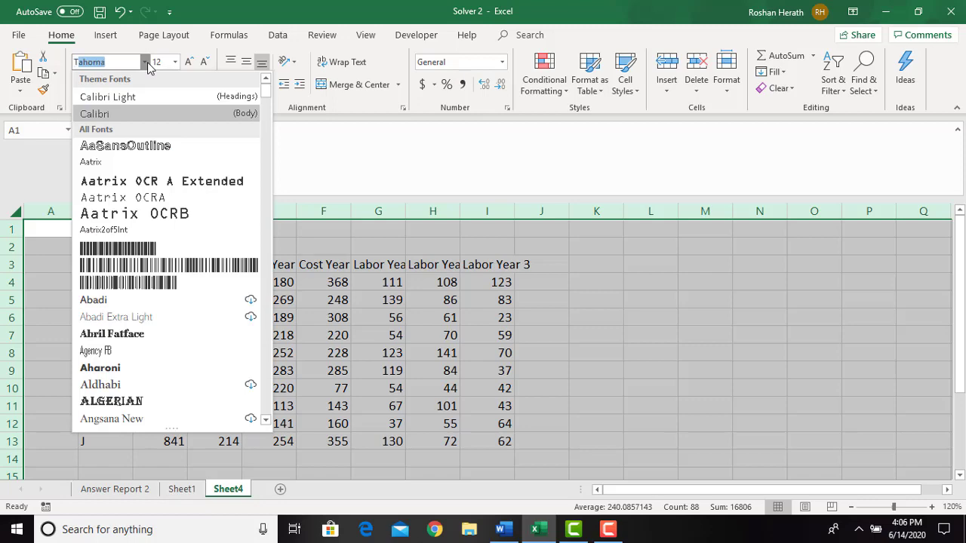
text(es New R)
key(Return)
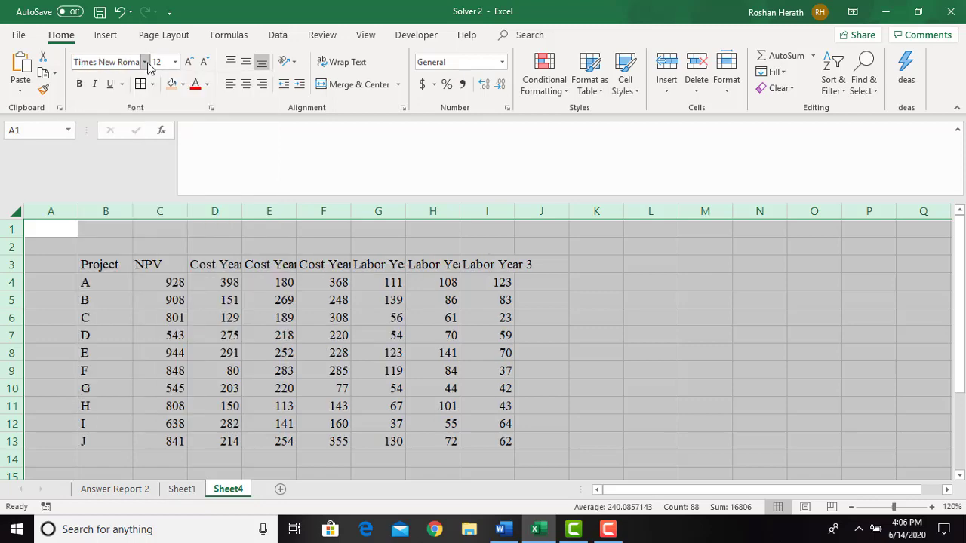
click(729, 301)
Widen columns D to I so the Cost Year and Labor Year headings for years 1 to 3 fit fully
drag(246, 207, 257, 210)
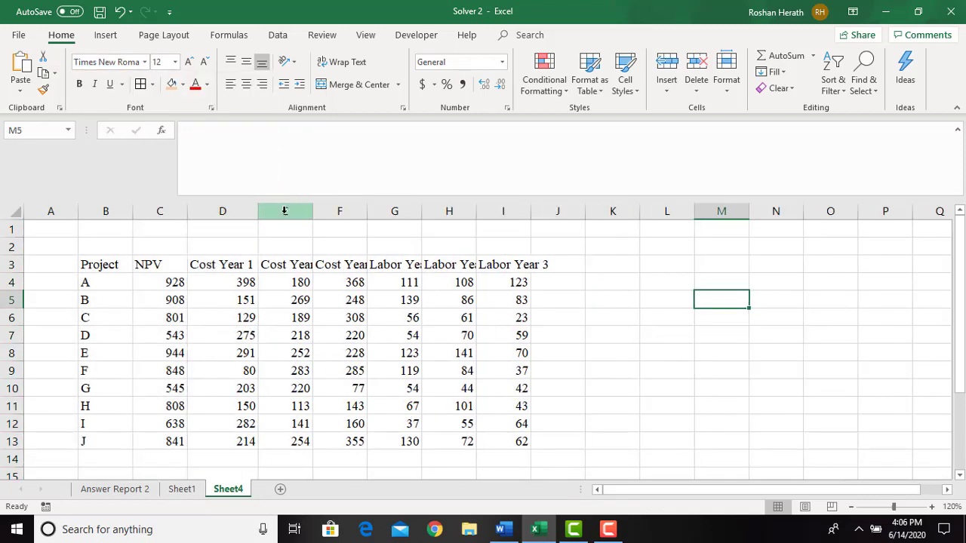
drag(315, 214, 329, 212)
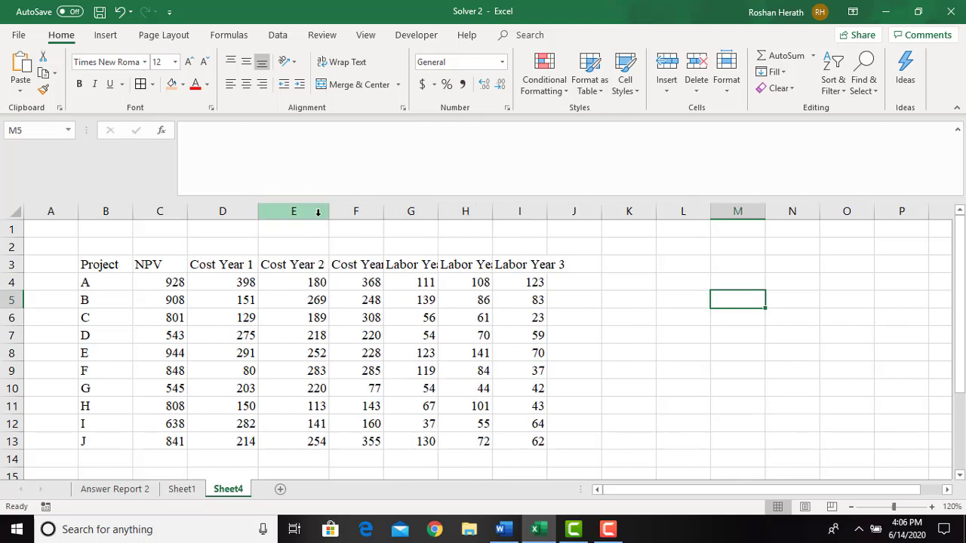
click(387, 213)
double_click(384, 212)
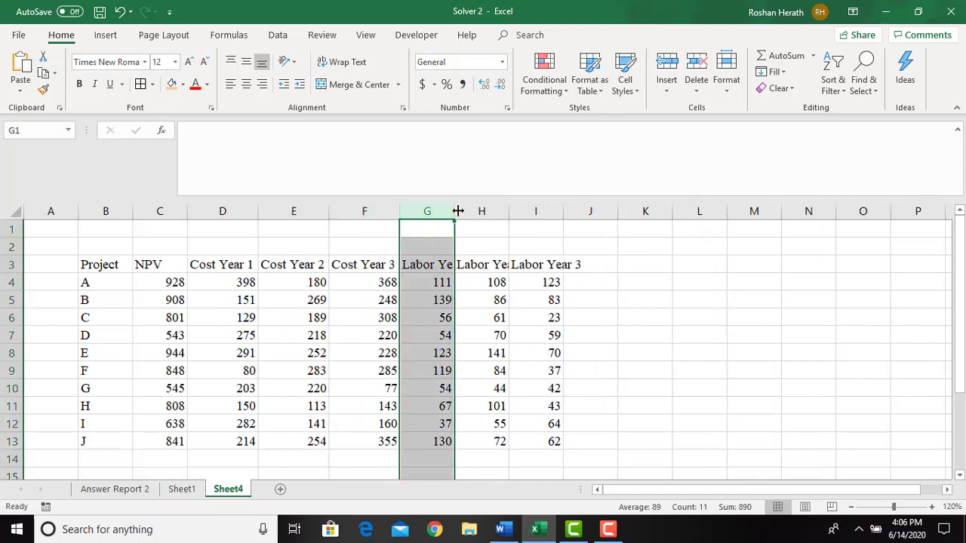
double_click(453, 211)
click(528, 213)
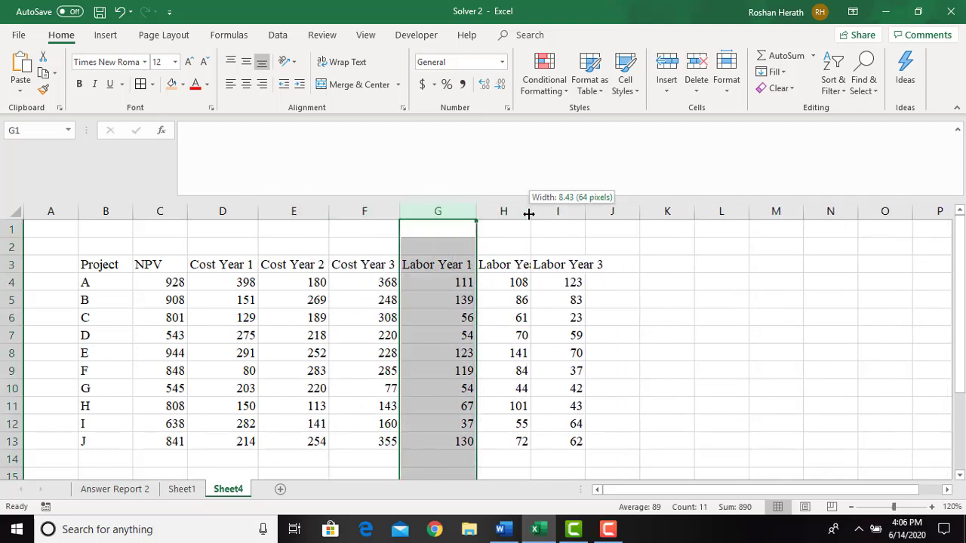
double_click(585, 213)
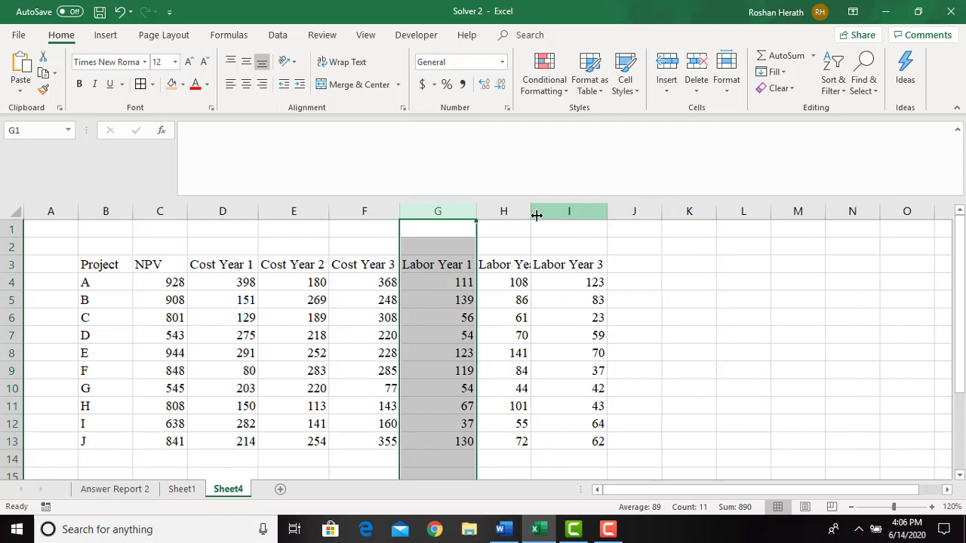
double_click(530, 214)
click(694, 310)
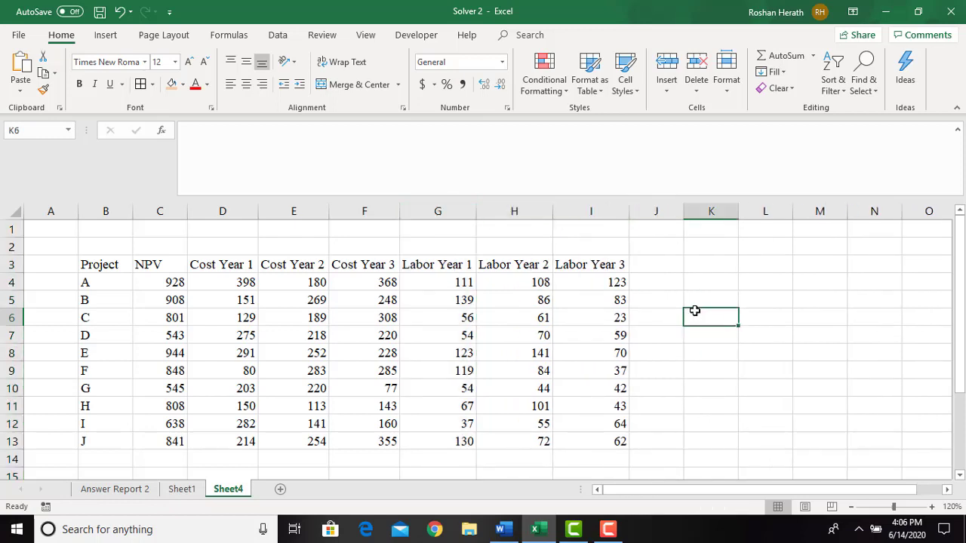
Add all borders to the project table, B3:I13
drag(106, 270, 602, 441)
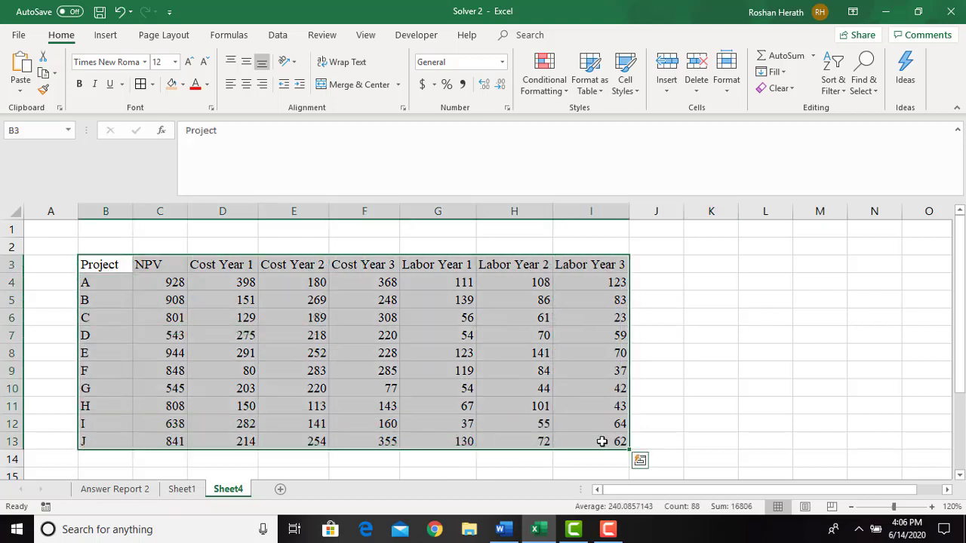
click(140, 84)
click(726, 329)
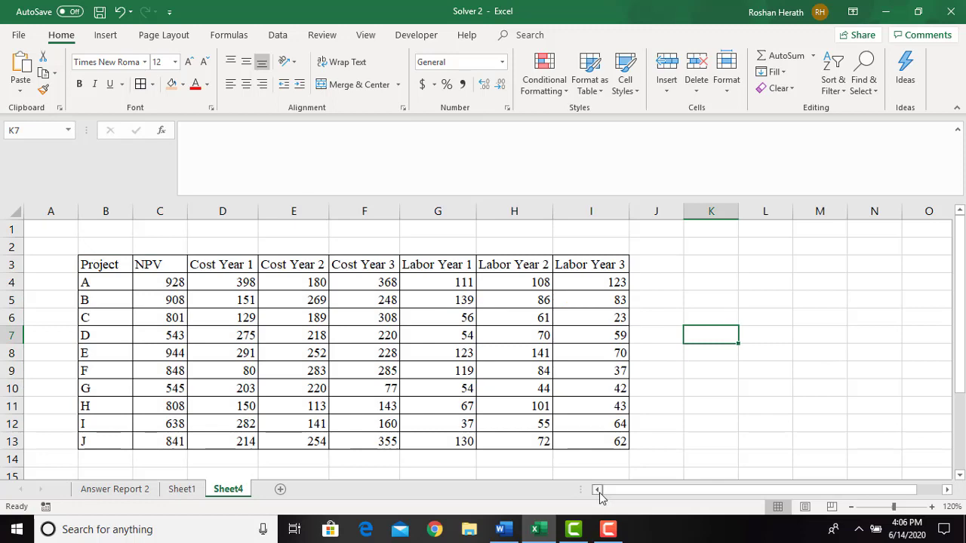
Switch to the Word document and go to the Activity 04 table of available capital and labour hours per year
click(960, 476)
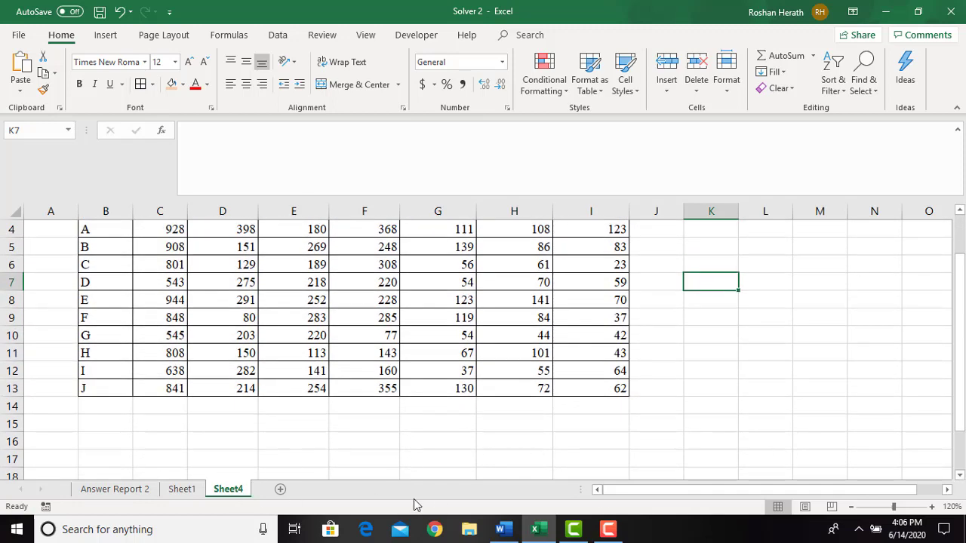
click(504, 530)
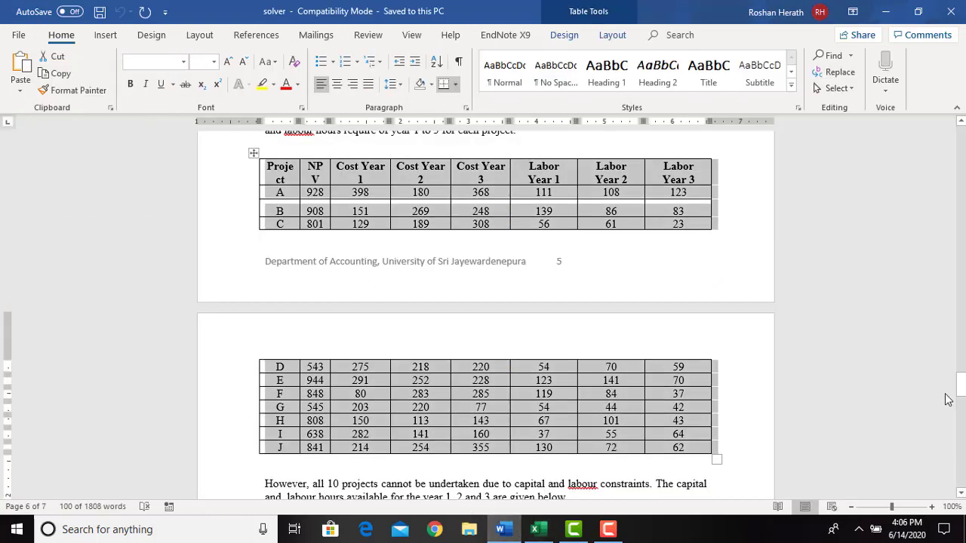
drag(960, 383, 960, 395)
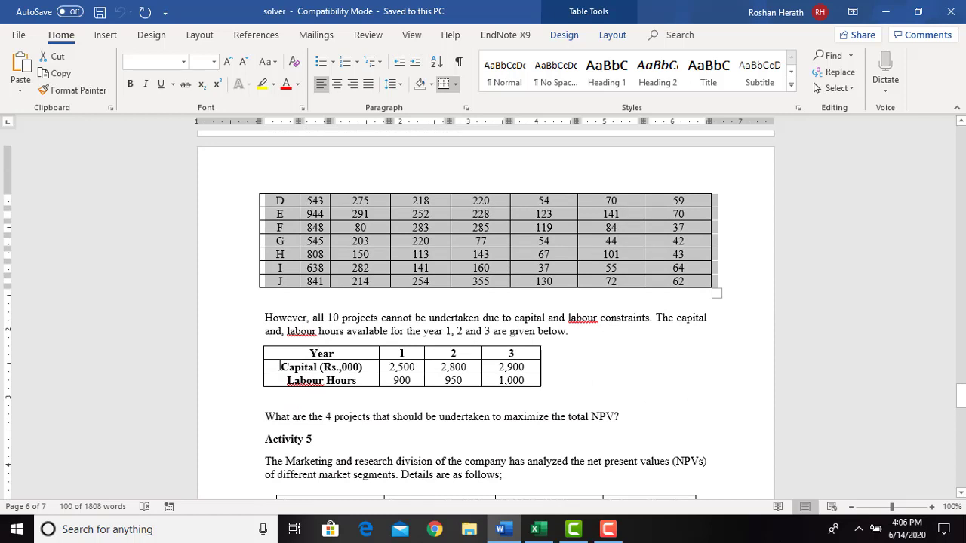
Copy the yearly capital and labour hours table from Word into Excel's Sheet4 at B18, and fit column B to its text
drag(281, 352, 514, 380)
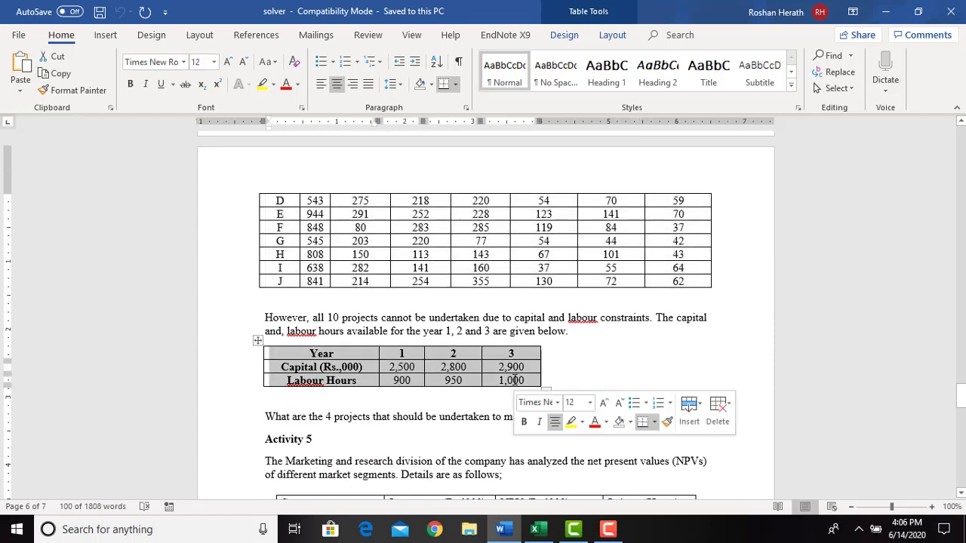
click(257, 341)
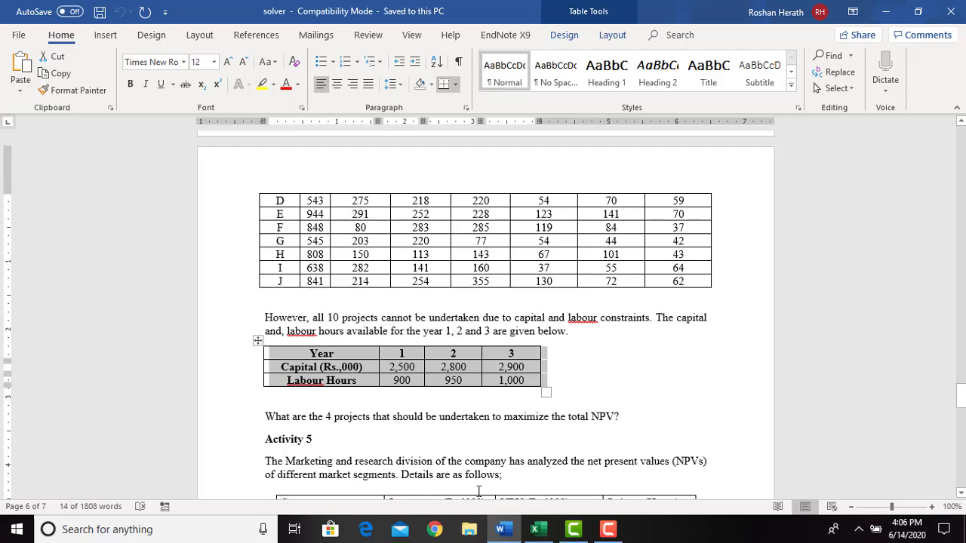
click(536, 529)
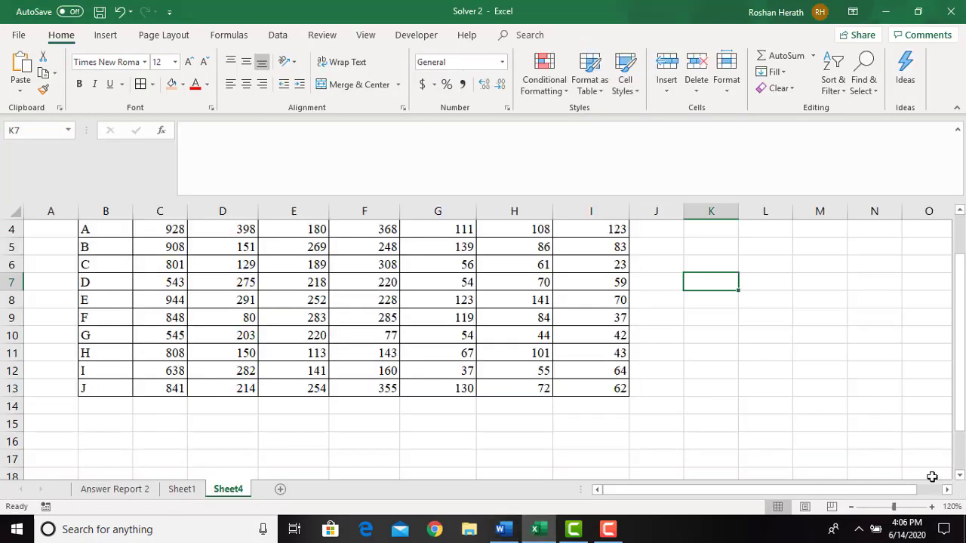
click(960, 476)
scroll(959, 477, down, 1)
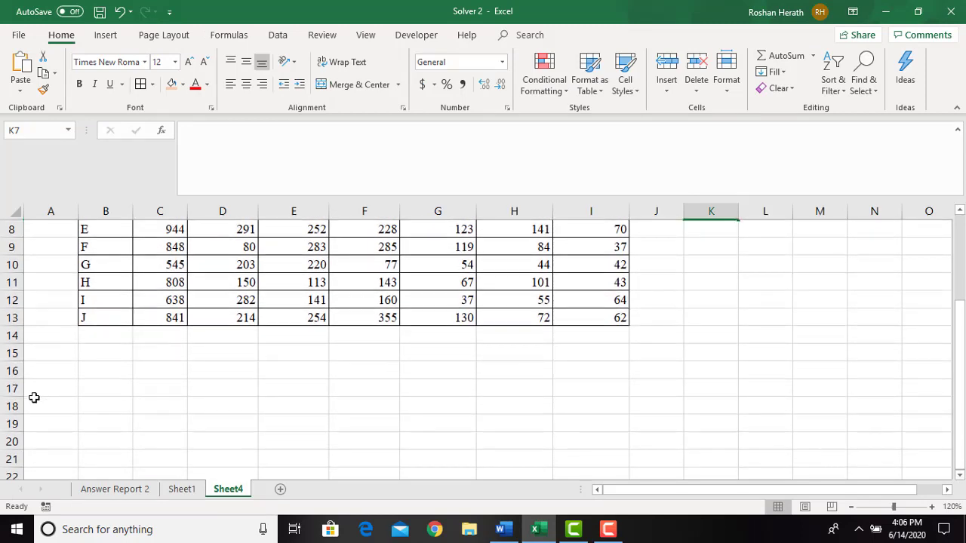
click(85, 408)
key(ctrl+v)
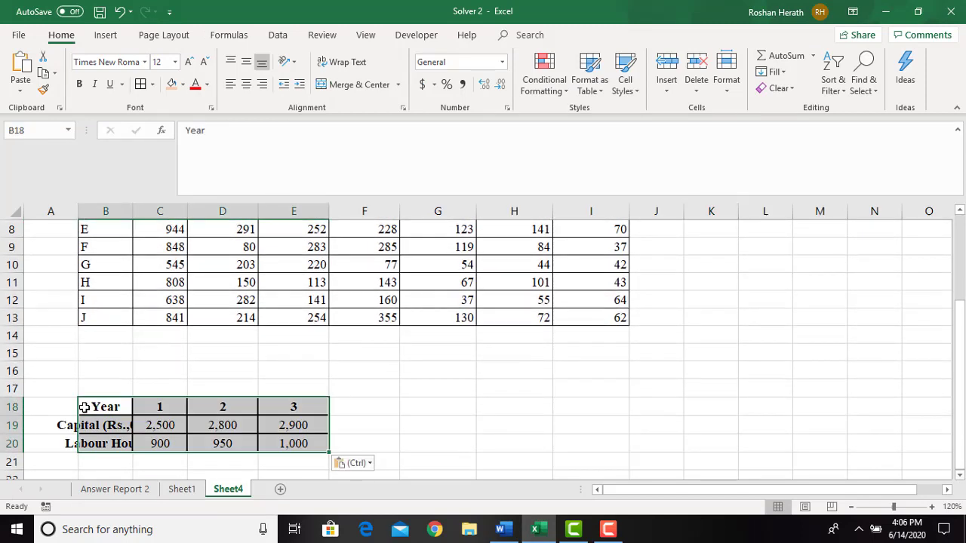
double_click(132, 212)
click(449, 446)
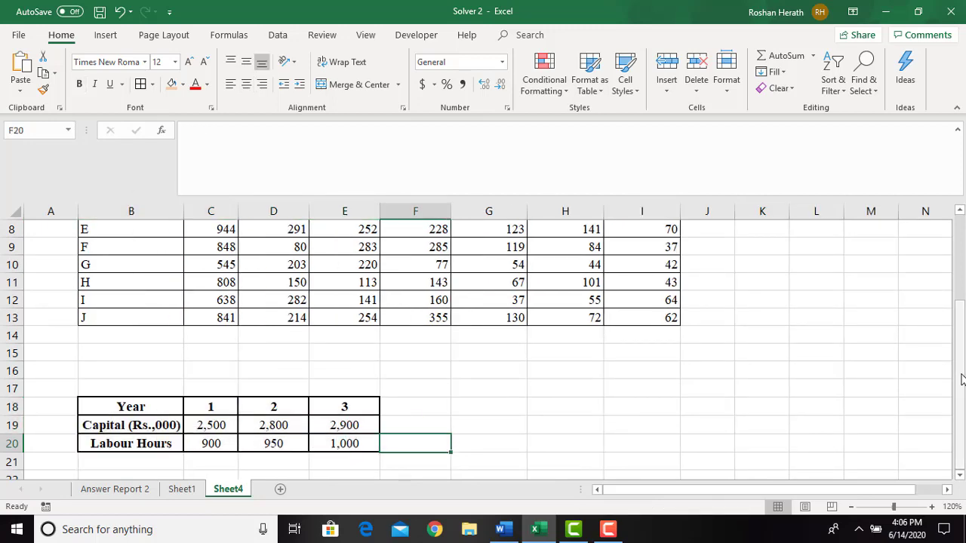
Enter the heading Accept/Rejection in A3 beside the project table and widen column A to fit it
drag(961, 377, 960, 306)
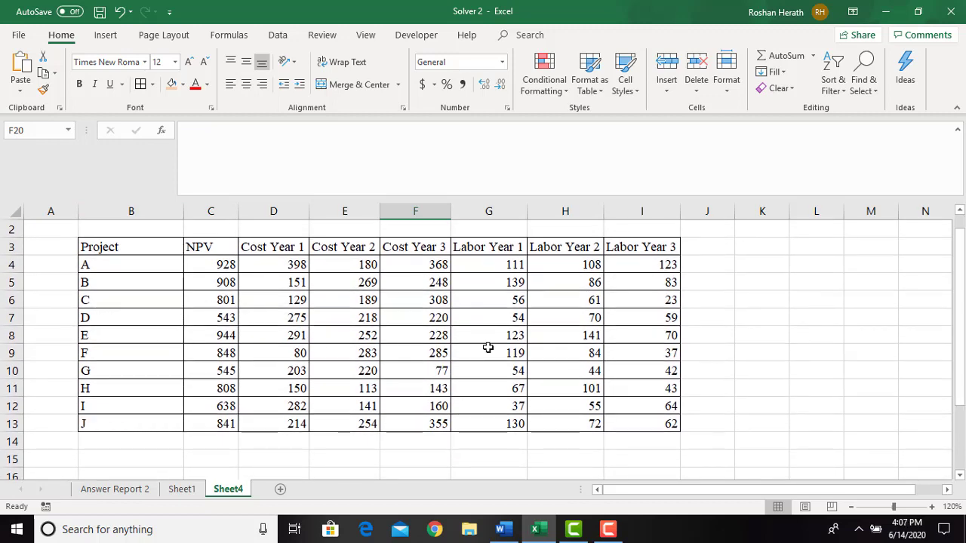
drag(78, 211, 113, 206)
click(65, 250)
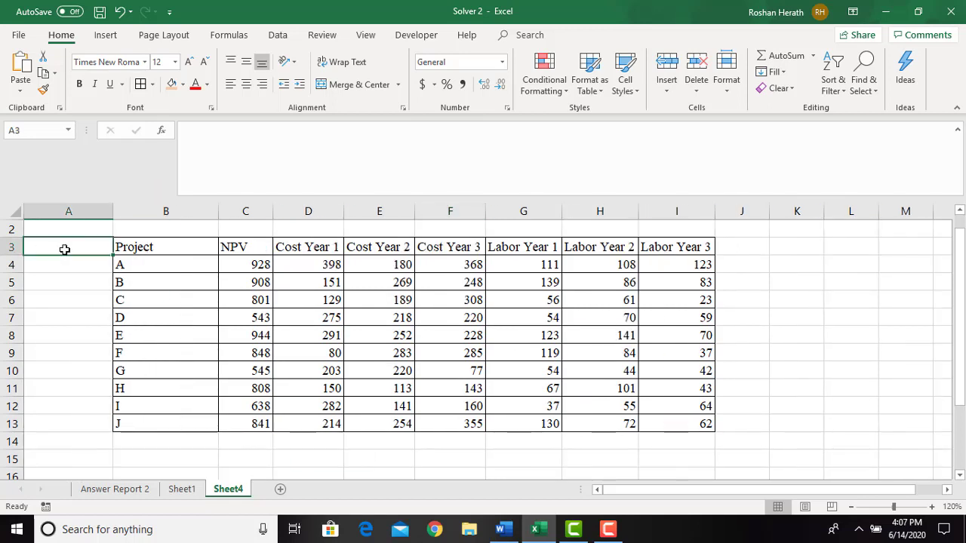
text(Acce)
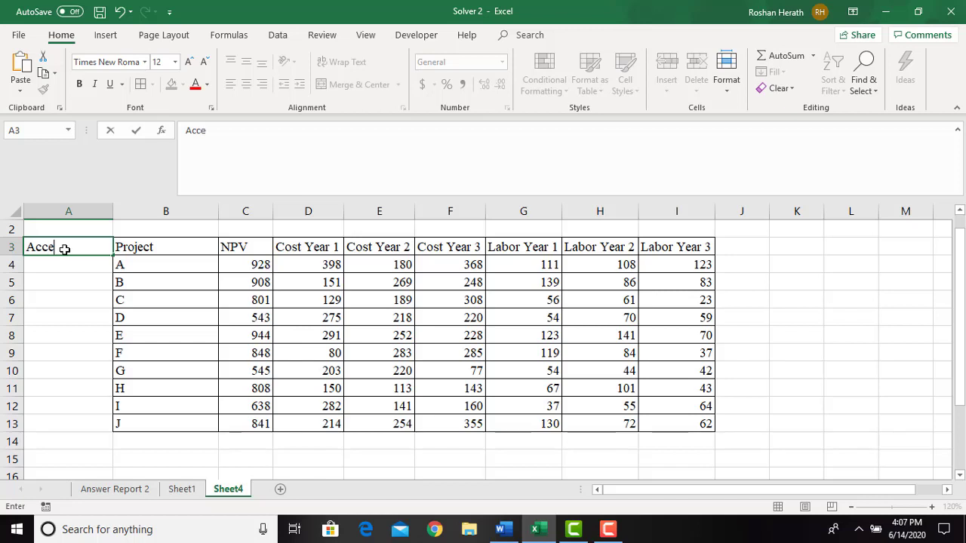
text(pt/Rejecti)
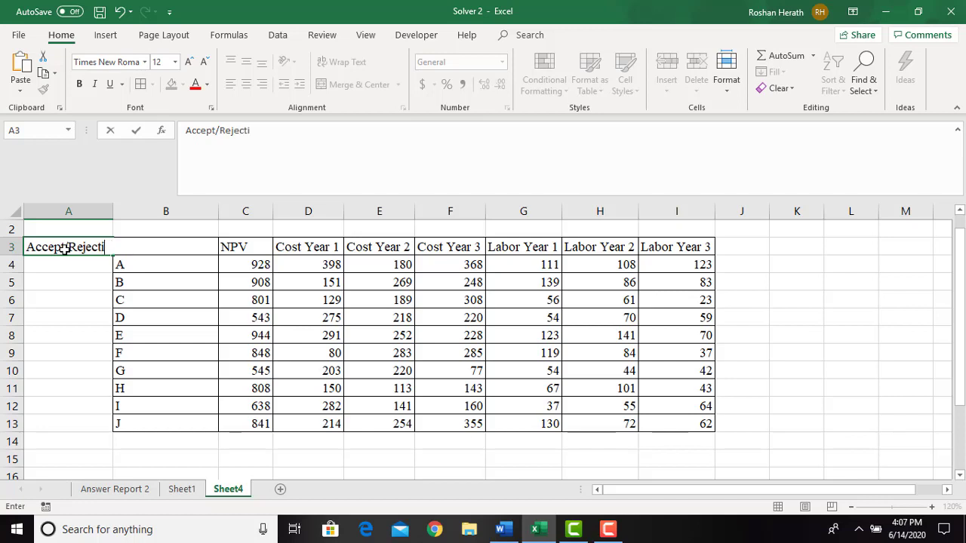
text(on)
click(71, 298)
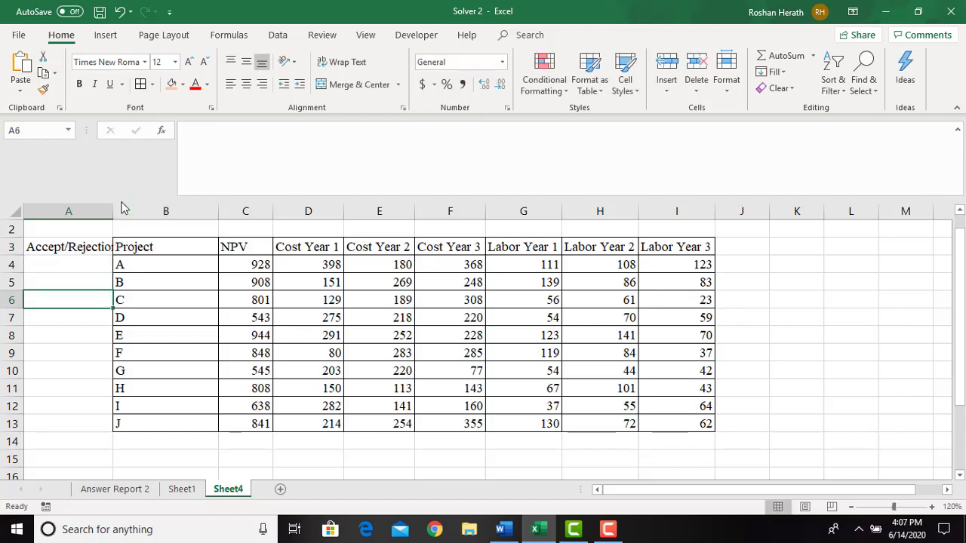
drag(113, 210, 122, 210)
Shorten the heading in A3 to Accept/Reject
click(82, 244)
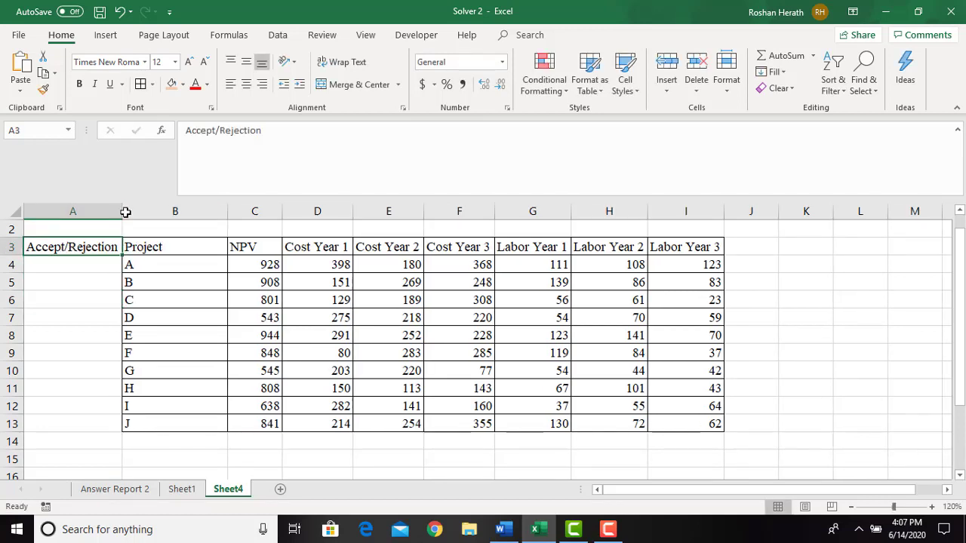
click(276, 136)
key(BackSpace)
key(BackSpace)
key(BackSpace)
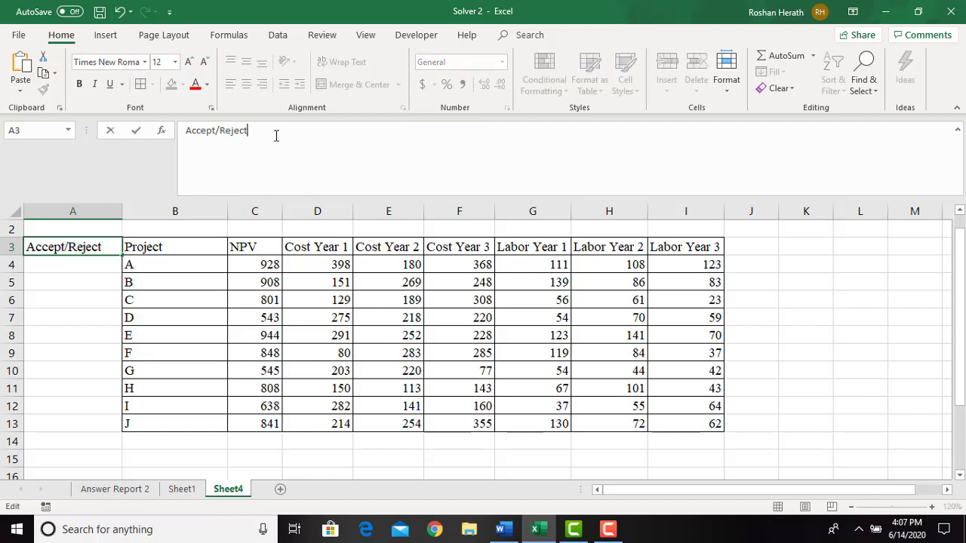
click(770, 300)
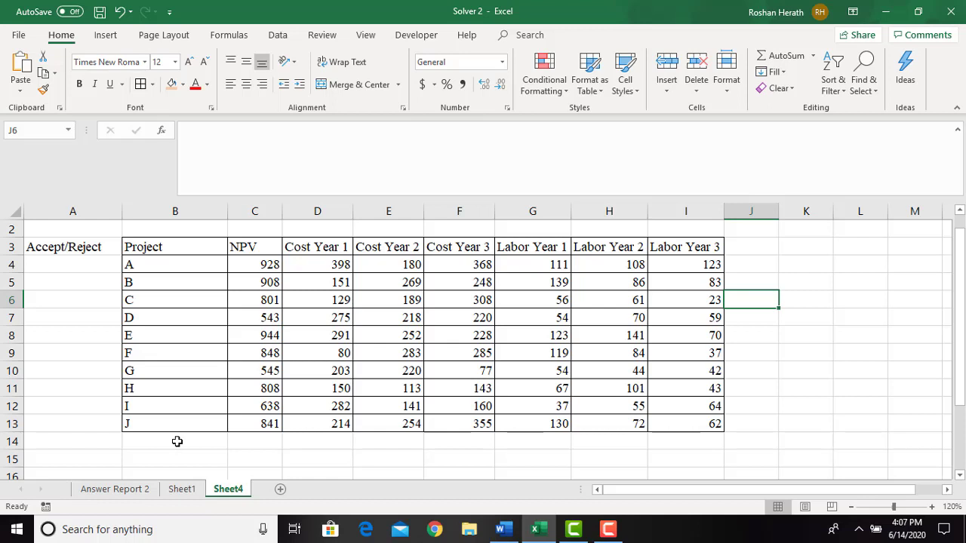
click(97, 276)
click(80, 264)
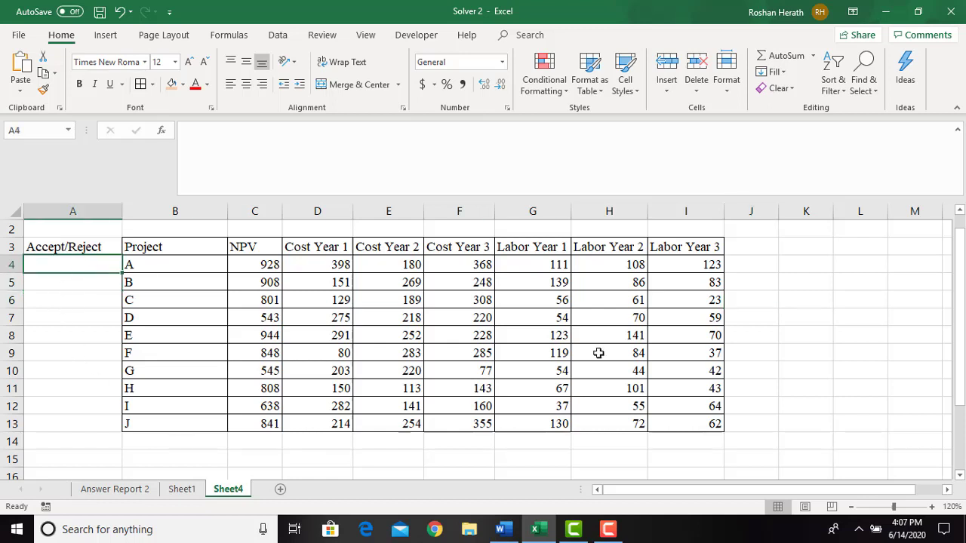
click(91, 283)
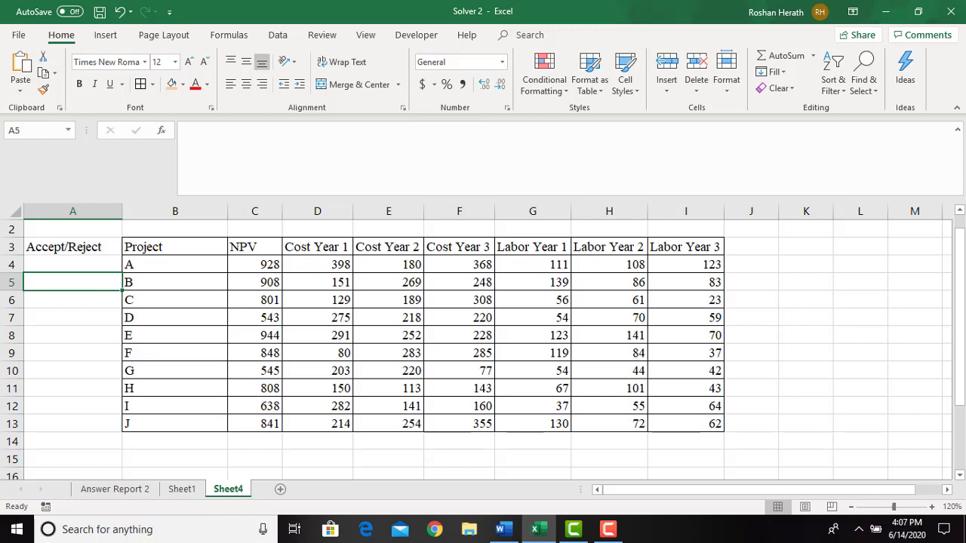
Label B16 as NPV and fill the adjacent cell C16 with yellow
drag(959, 376, 959, 402)
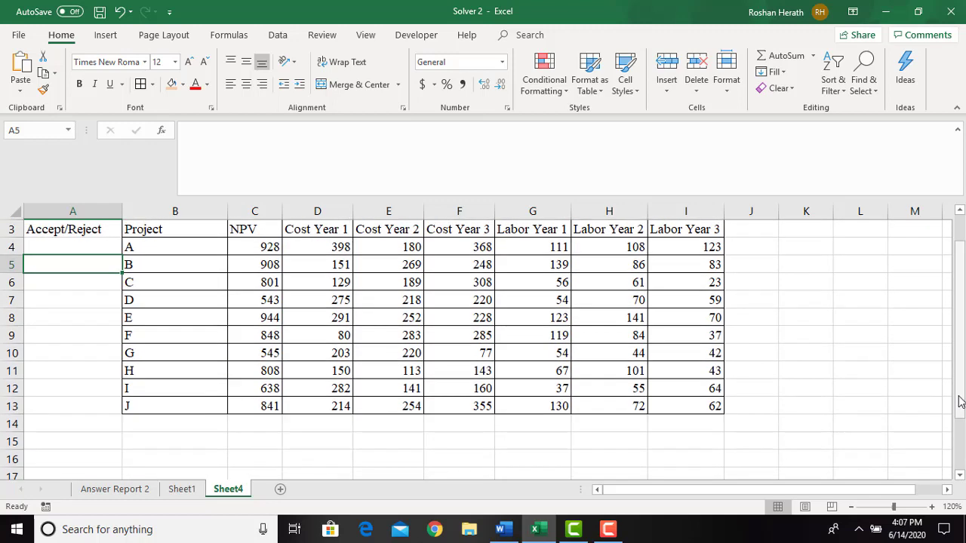
click(165, 461)
text(NPV)
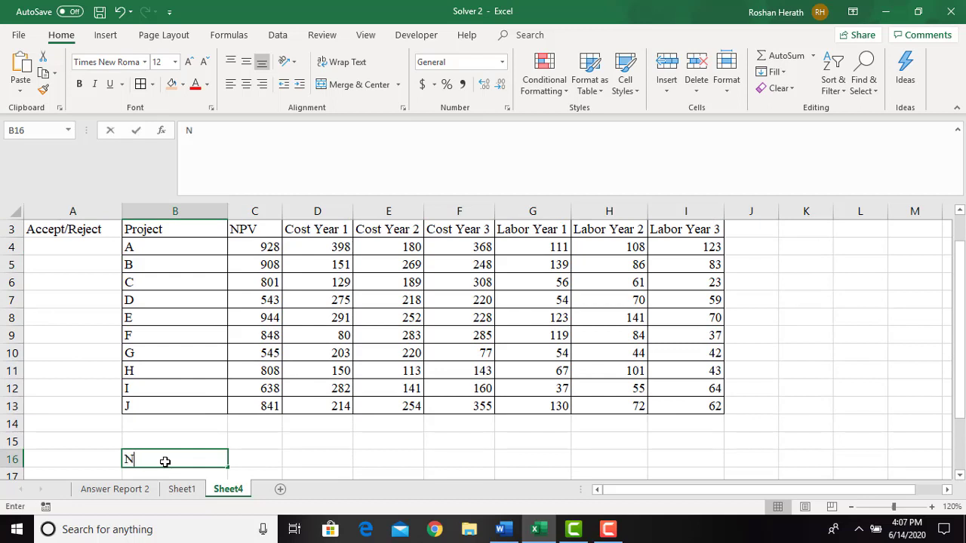
click(261, 456)
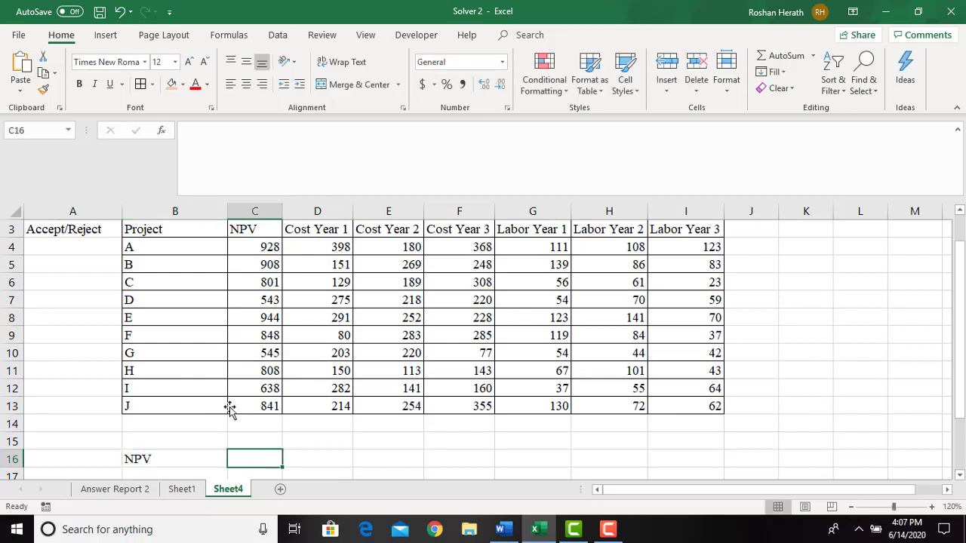
click(182, 84)
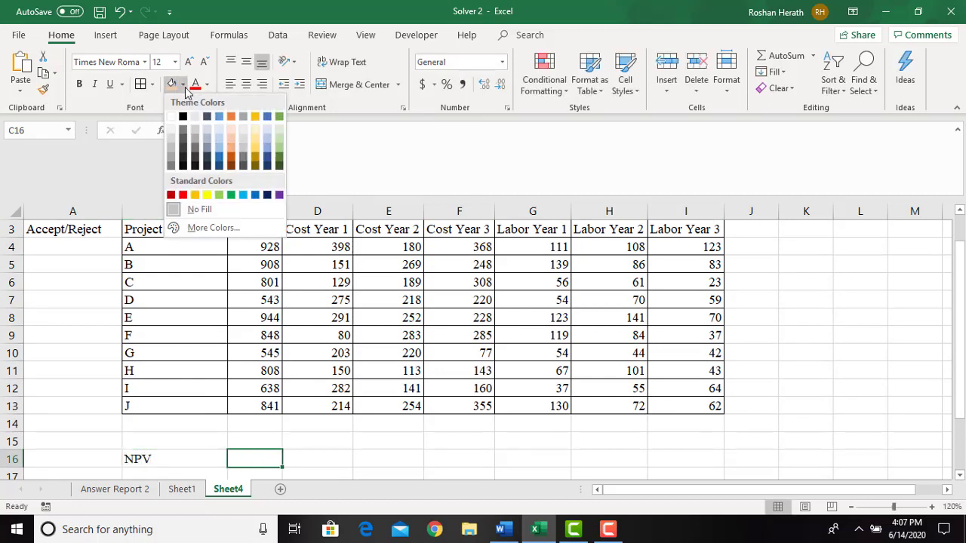
click(206, 194)
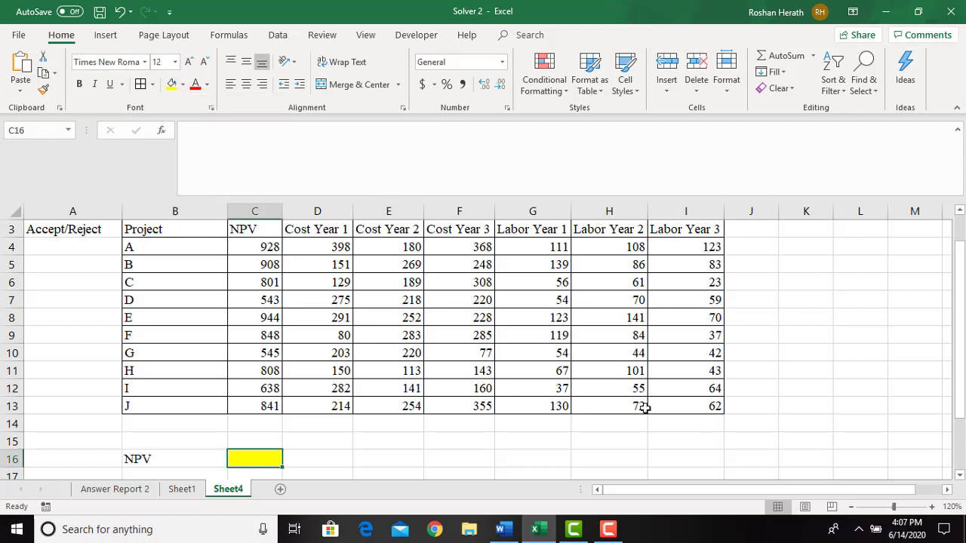
click(803, 425)
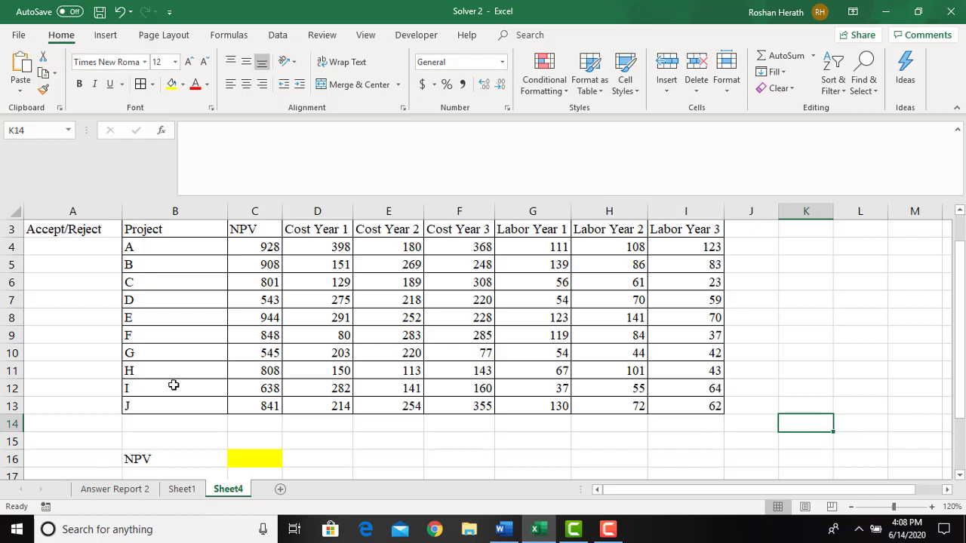
Enter the trial accept/reject values 1, 0, 1, 0, 0, 1, 0, 1, 0, 0 for projects A to J in A4:A13
click(94, 252)
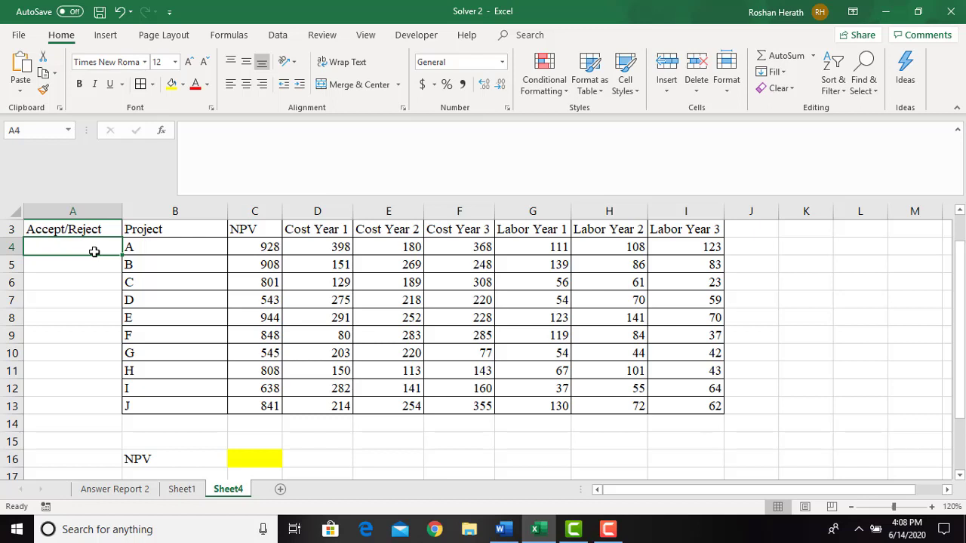
text(1)
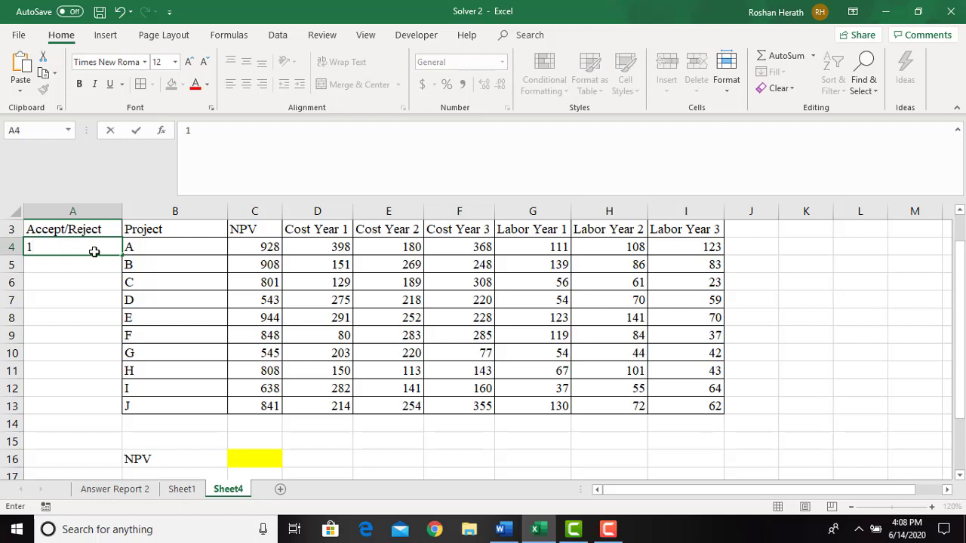
key(Return)
text(0)
key(Return)
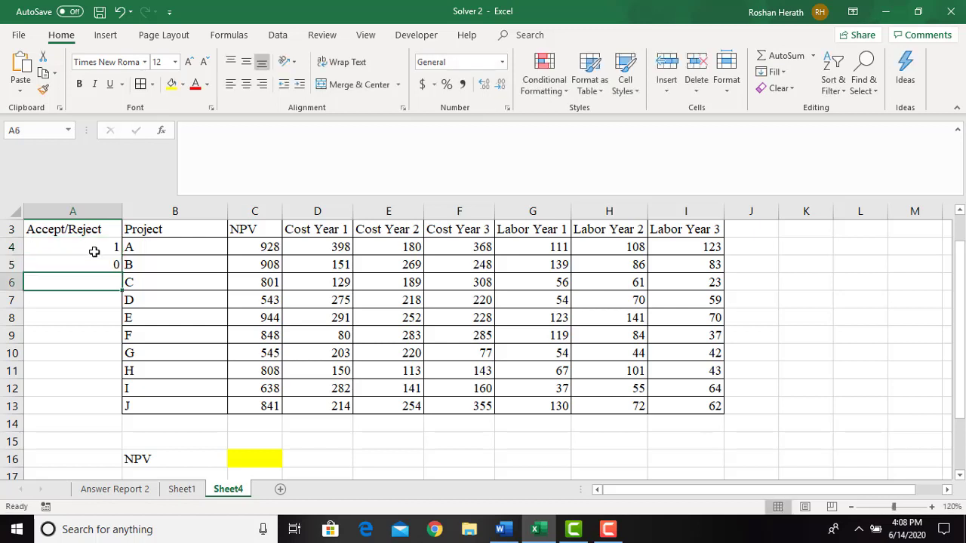
text(1)
key(Return)
text(0)
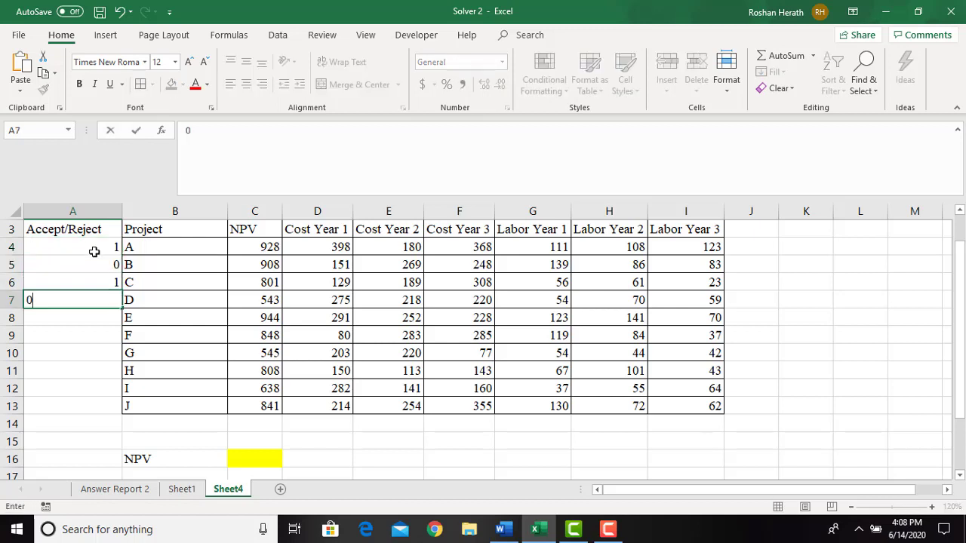
key(Return)
text(0)
key(Return)
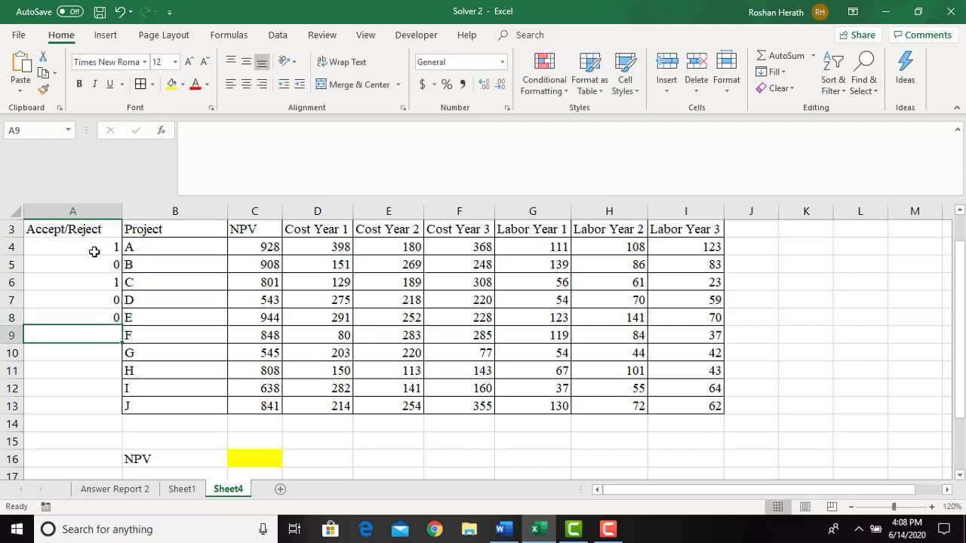
text(1)
key(Return)
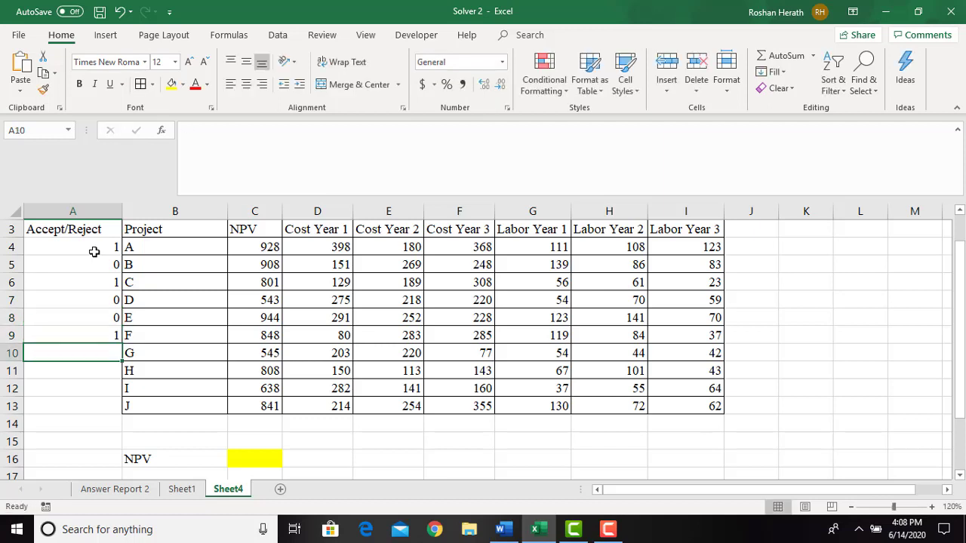
text(0)
key(Return)
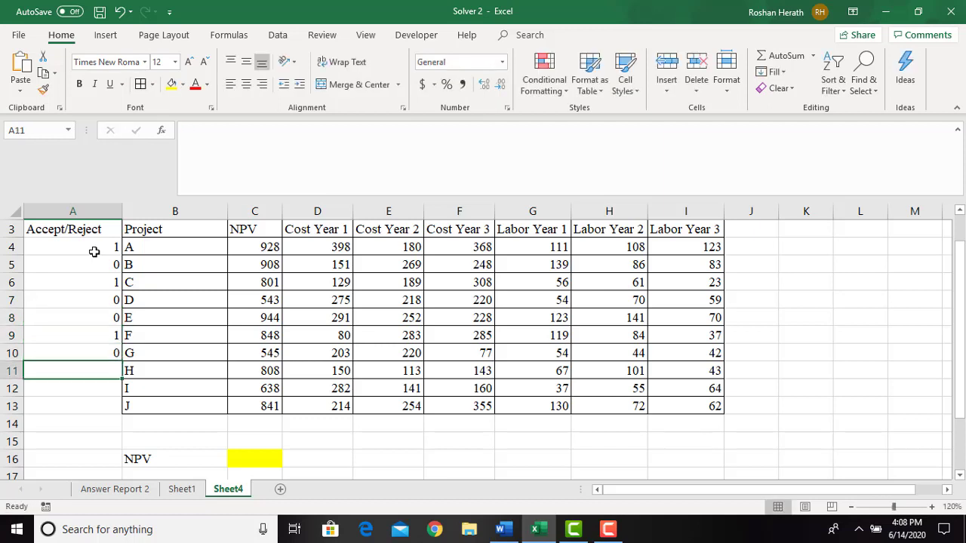
text(1)
key(Return)
text(0)
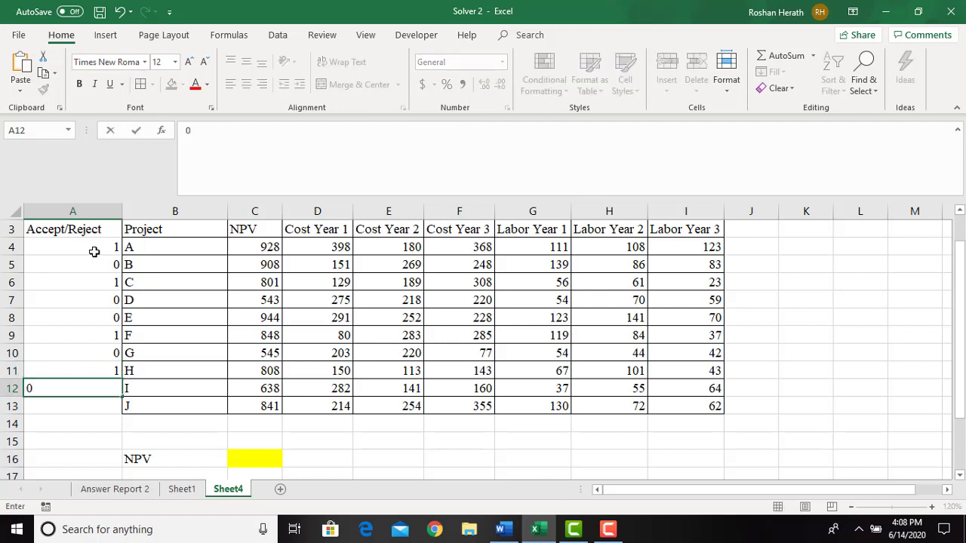
key(Return)
text(0)
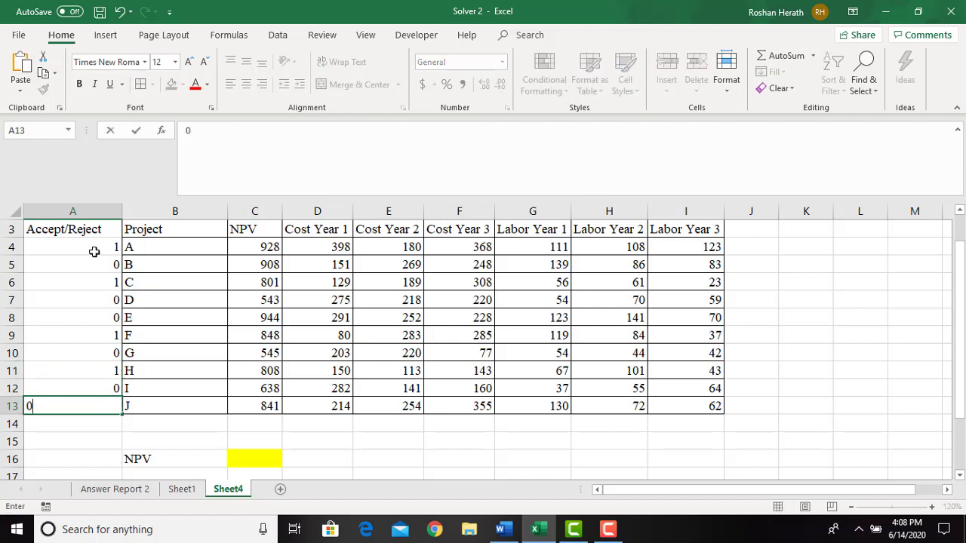
key(Return)
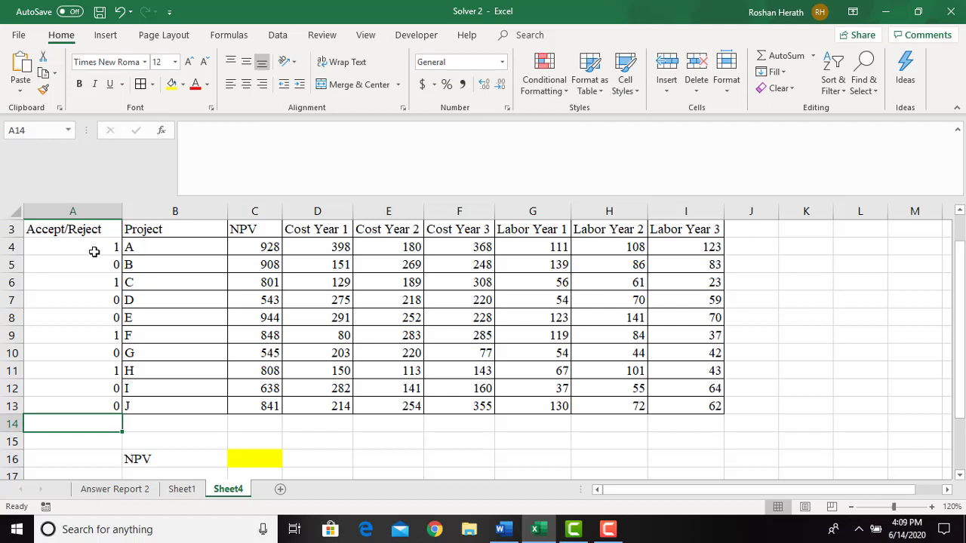
Apply all borders to the Accept/Reject column, A3:A13, including its heading
click(71, 248)
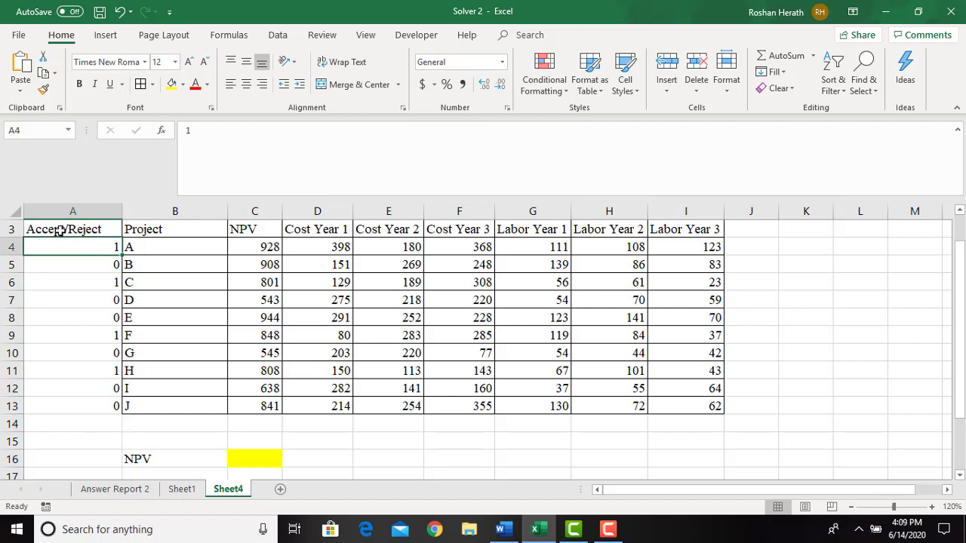
drag(63, 227, 73, 405)
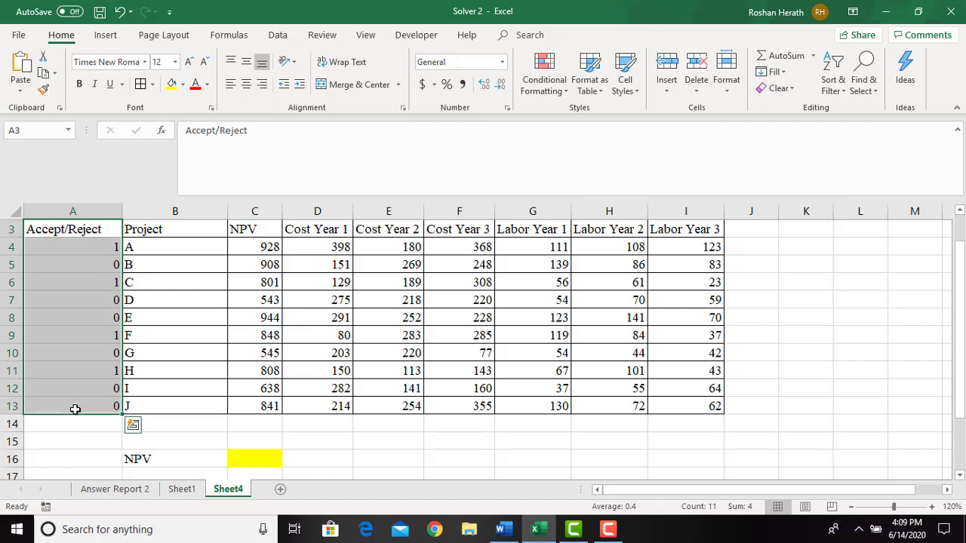
click(139, 84)
click(78, 250)
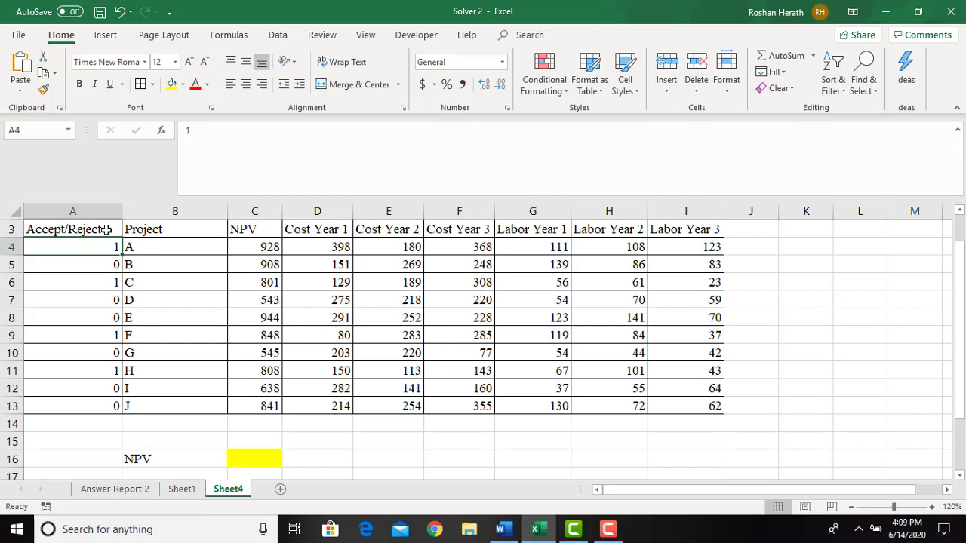
Total the Accept/Reject column in A14 with the formula =SUM(A4:A13)
click(105, 264)
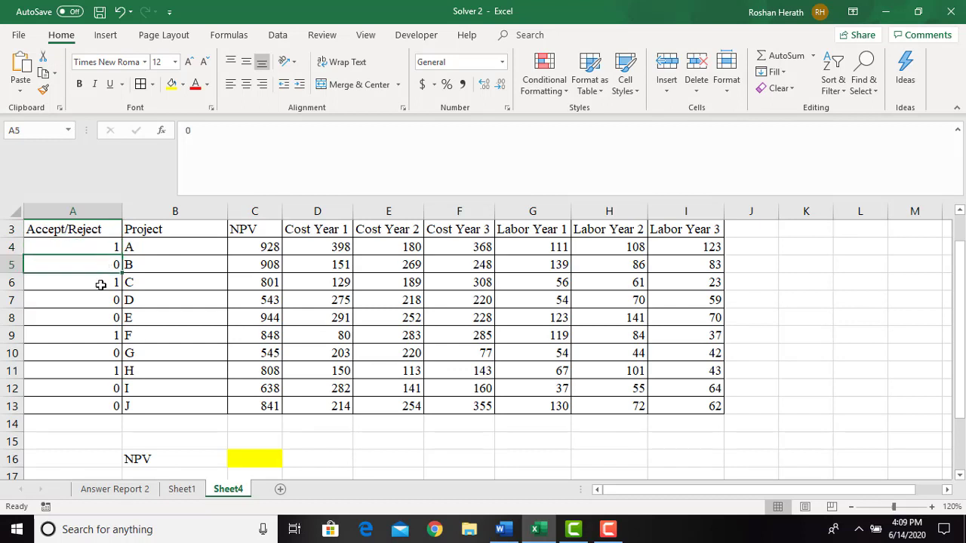
click(101, 284)
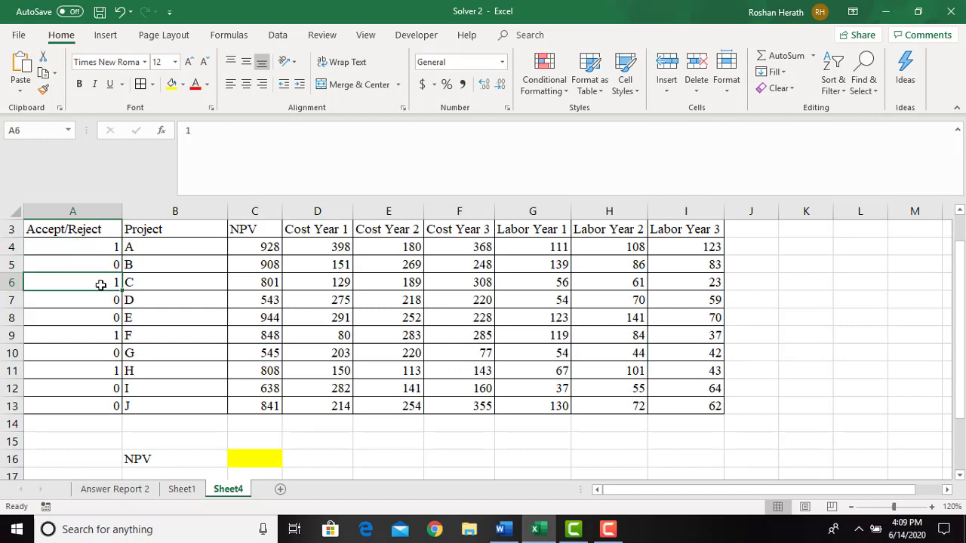
click(96, 425)
text(=)
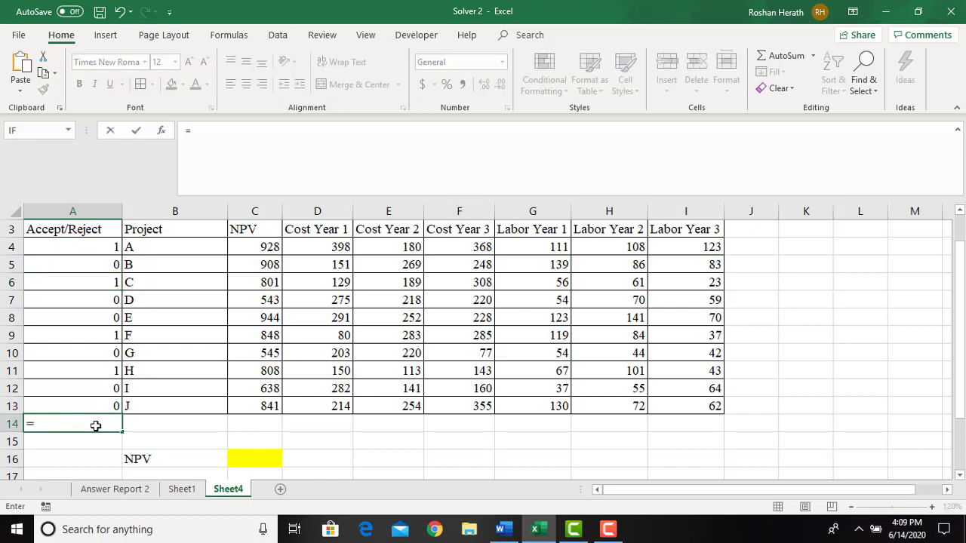
text(SUM)
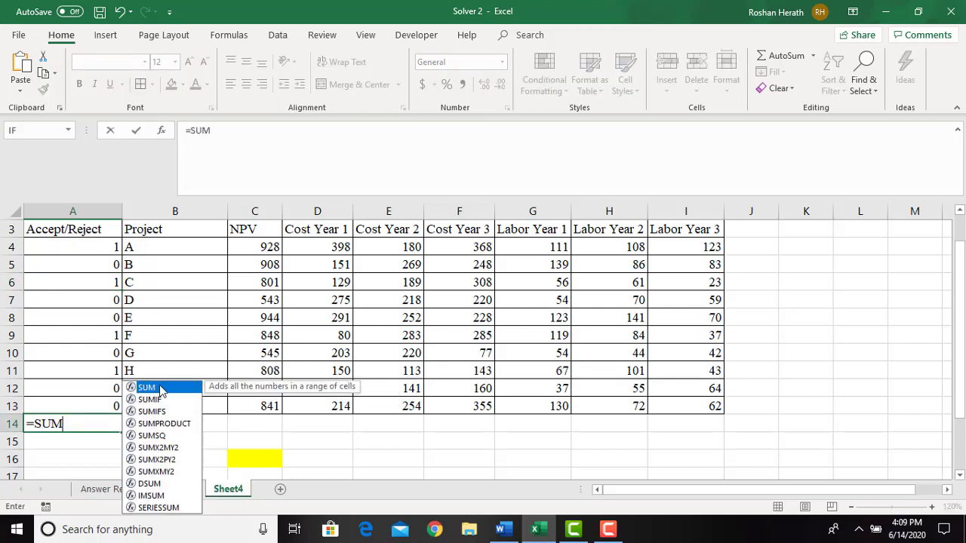
double_click(146, 387)
click(94, 249)
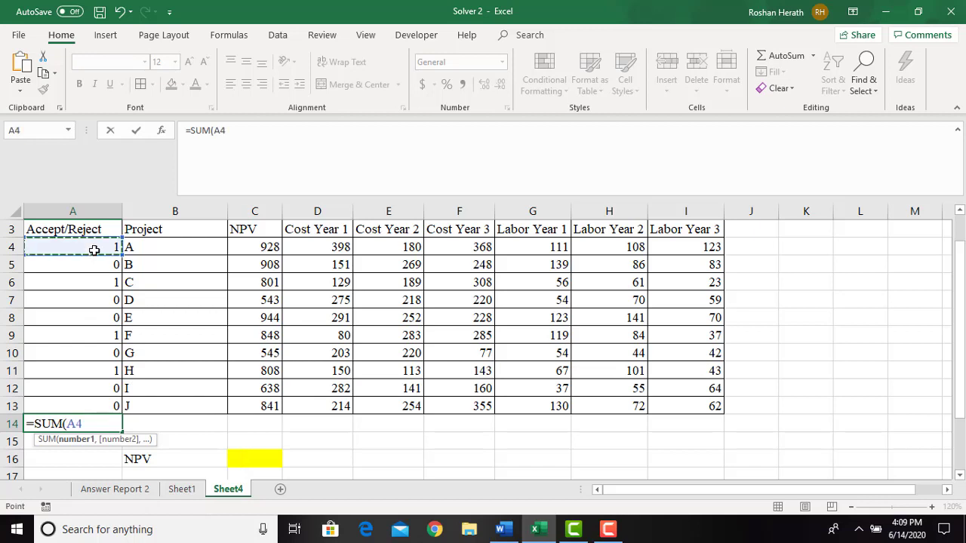
drag(95, 250, 86, 406)
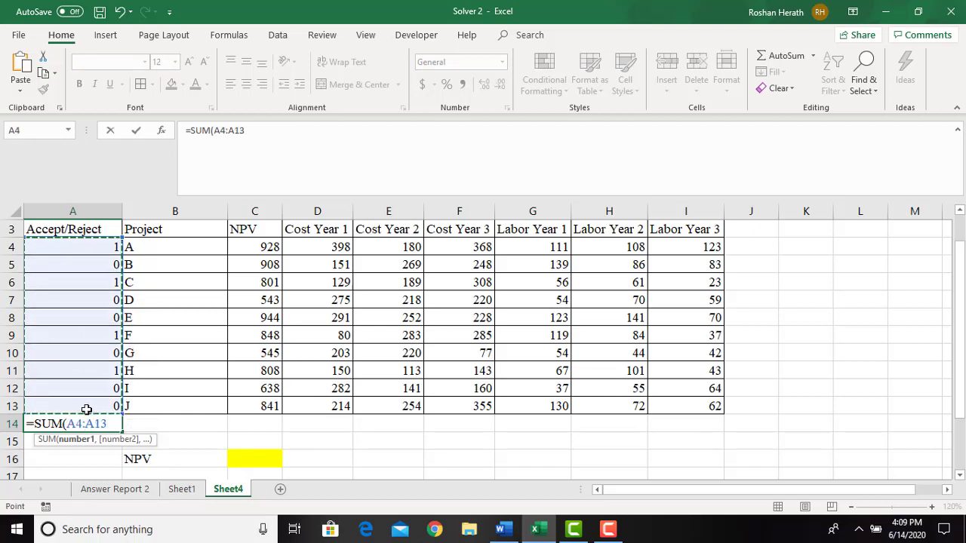
key(Return)
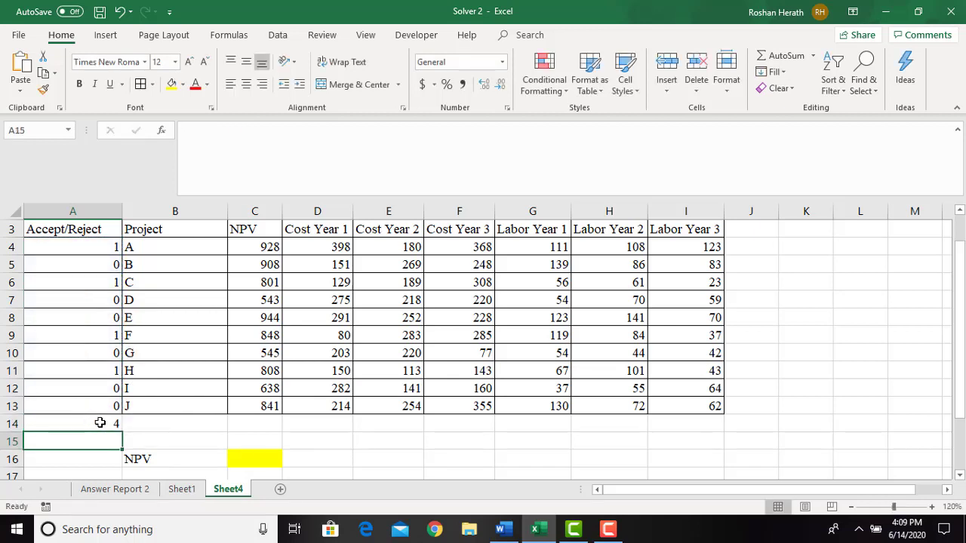
click(100, 422)
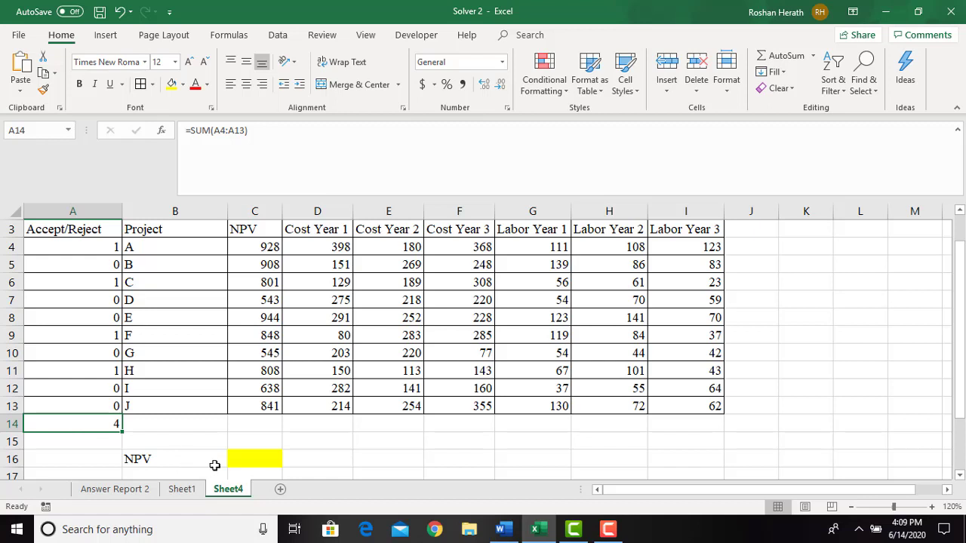
Add the NPVs of the accepted projects A, C, F and H in C16 with the formula =C4+C6+C9+C11
click(246, 460)
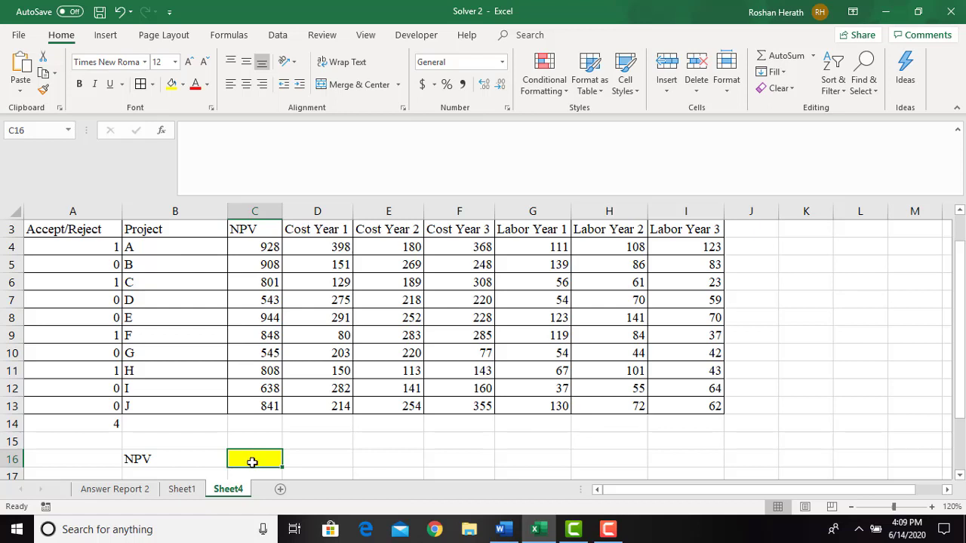
text(=)
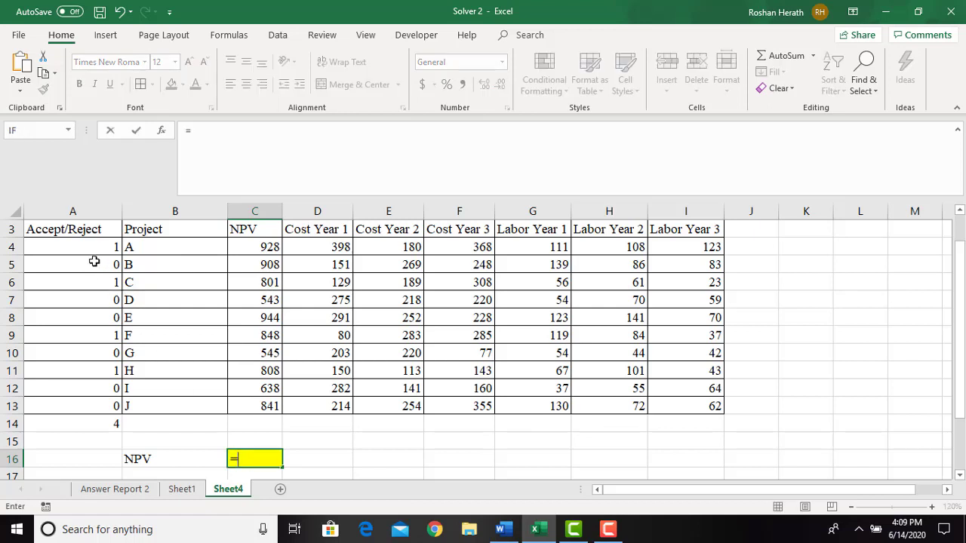
click(260, 245)
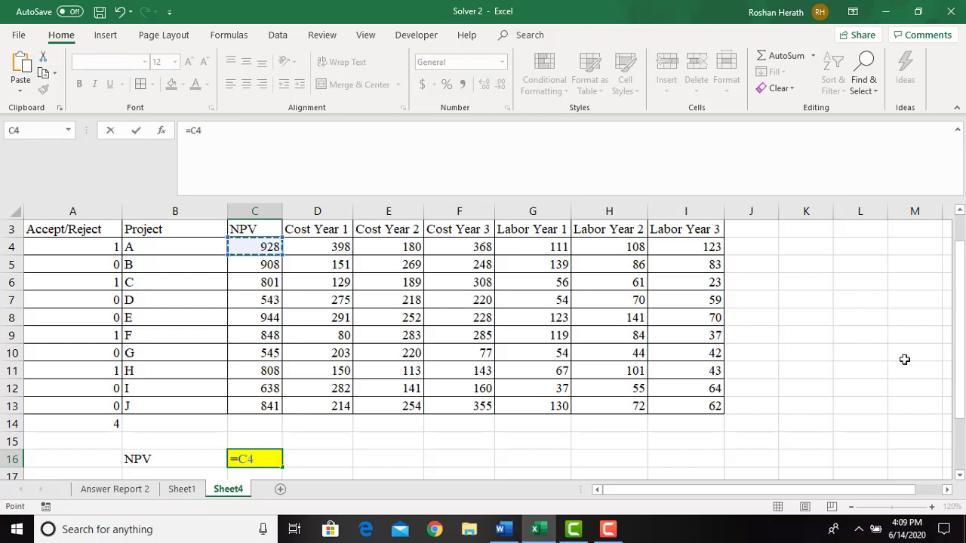
text(+)
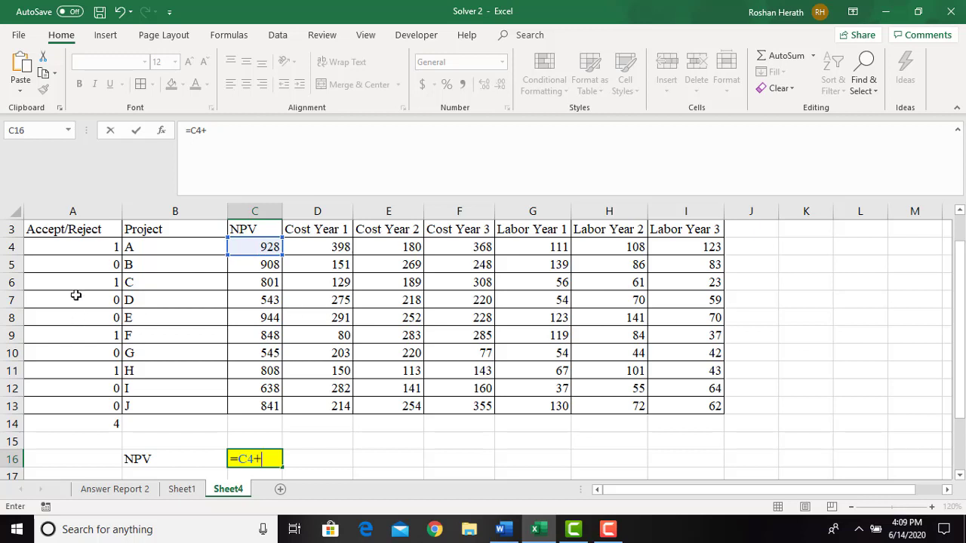
click(264, 285)
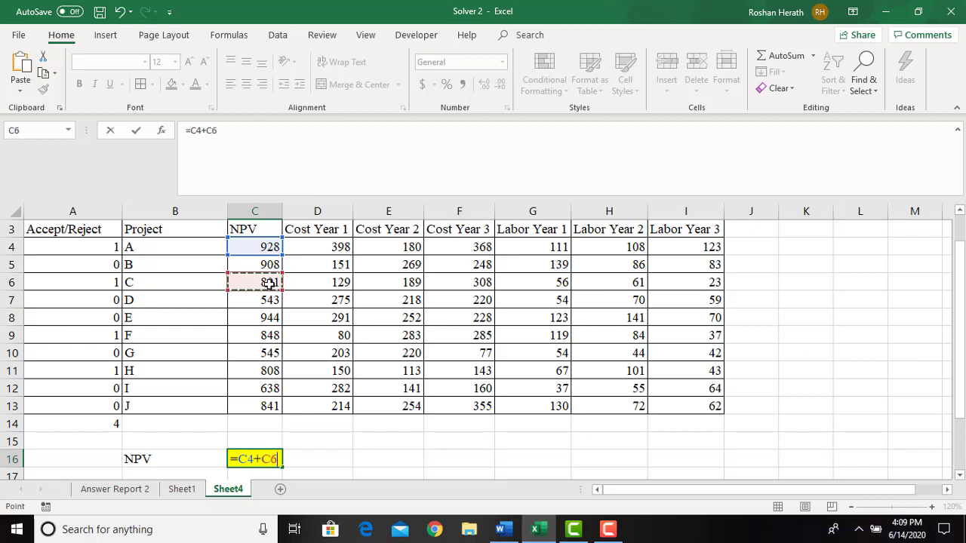
text(+)
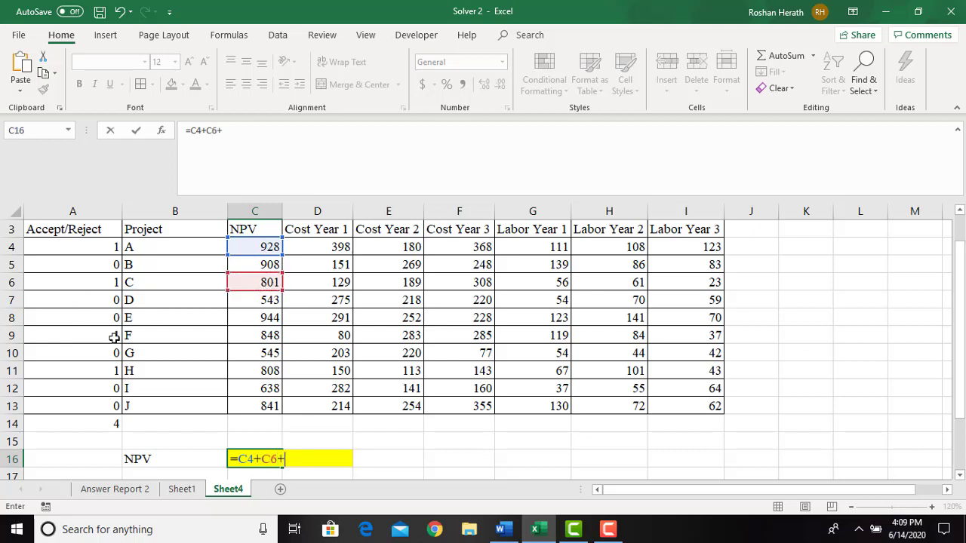
click(269, 336)
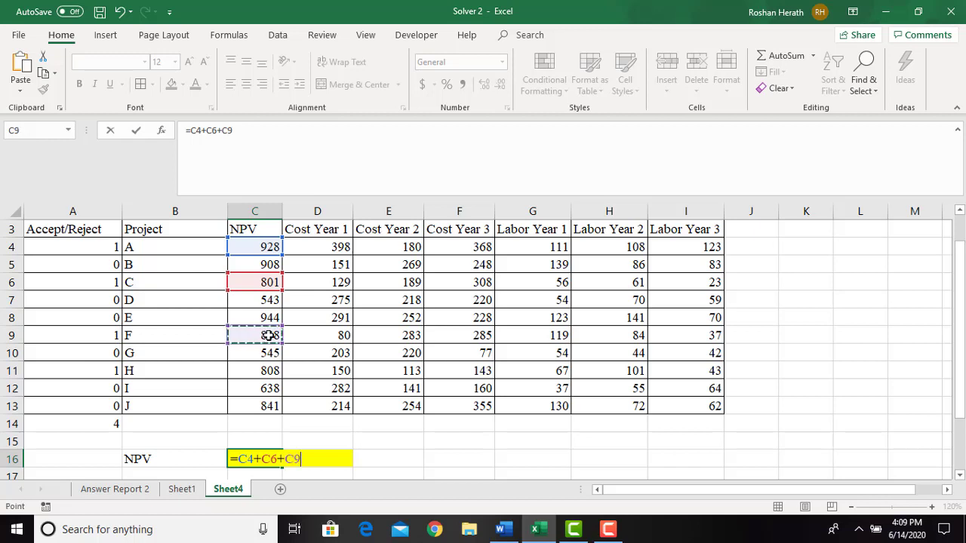
text(+)
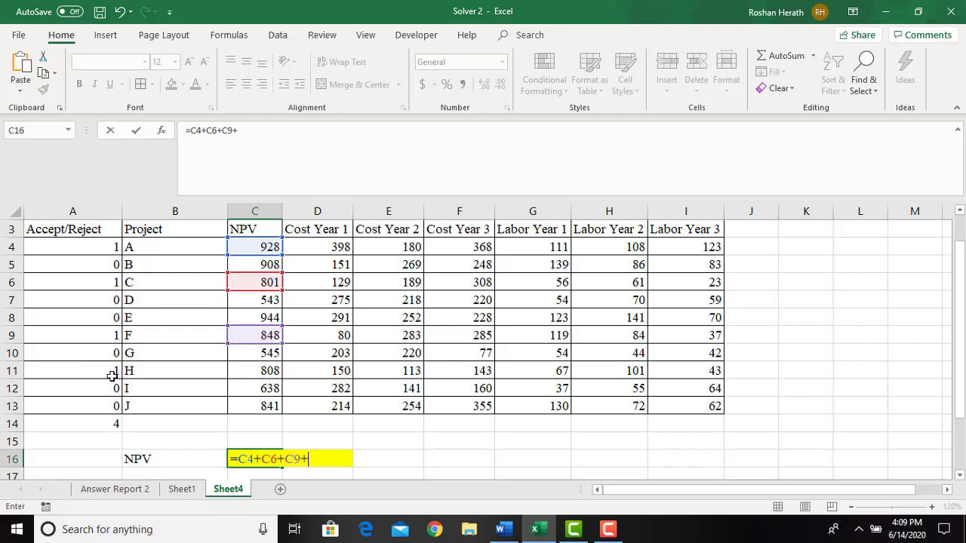
click(268, 370)
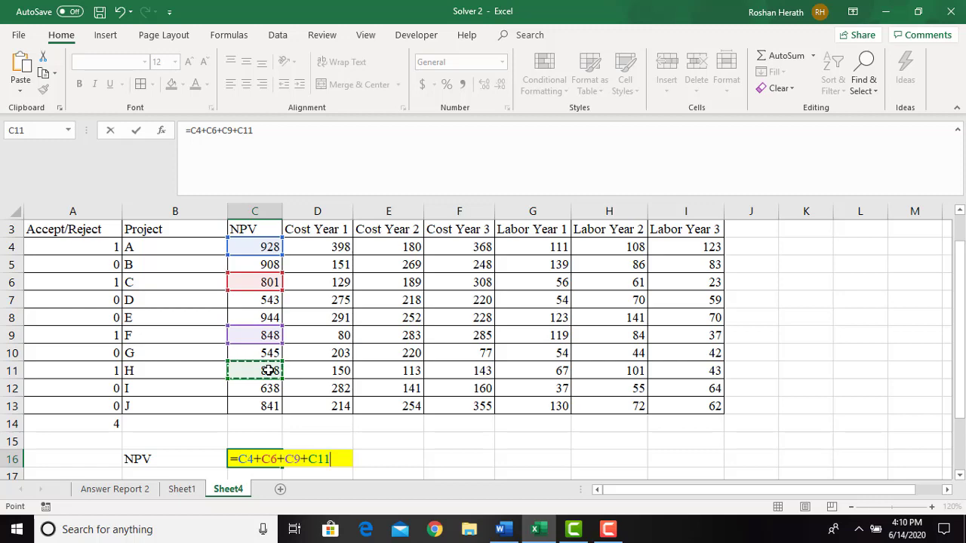
key(Return)
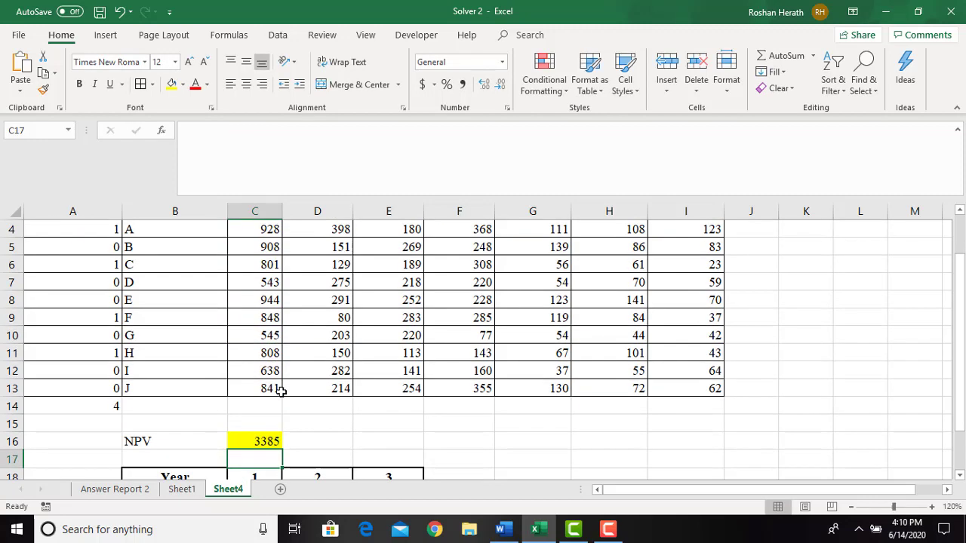
click(252, 434)
Calculate the total NPV in D16 with =SUMPRODUCT(A4:A13,C4:C13), using the function arguments for the Accept/Reject and NPV columns
drag(962, 315, 963, 304)
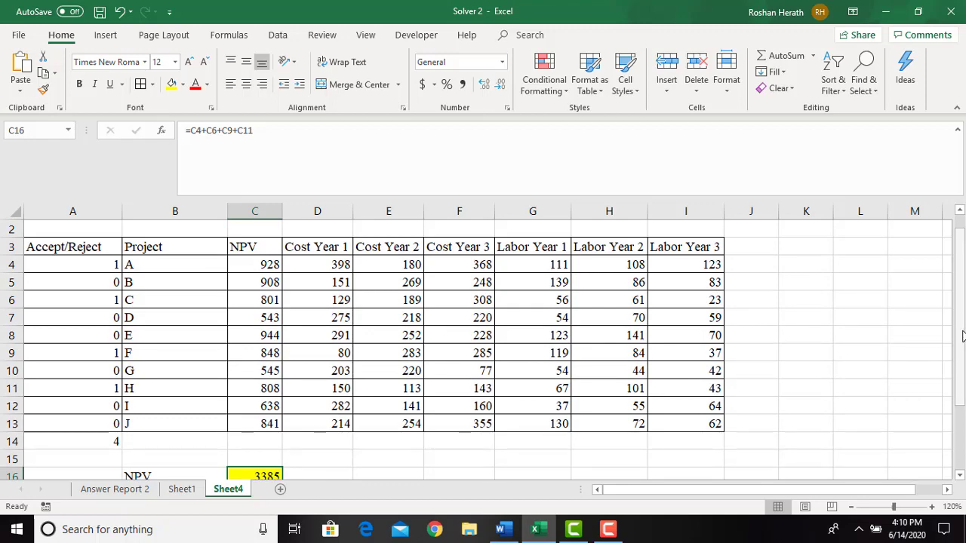
drag(963, 339, 964, 345)
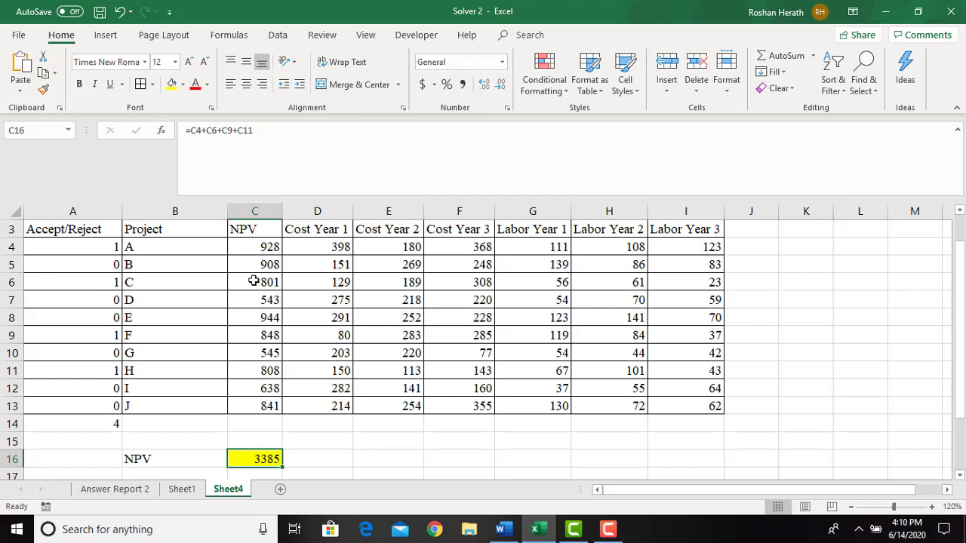
click(313, 458)
text(=SUM)
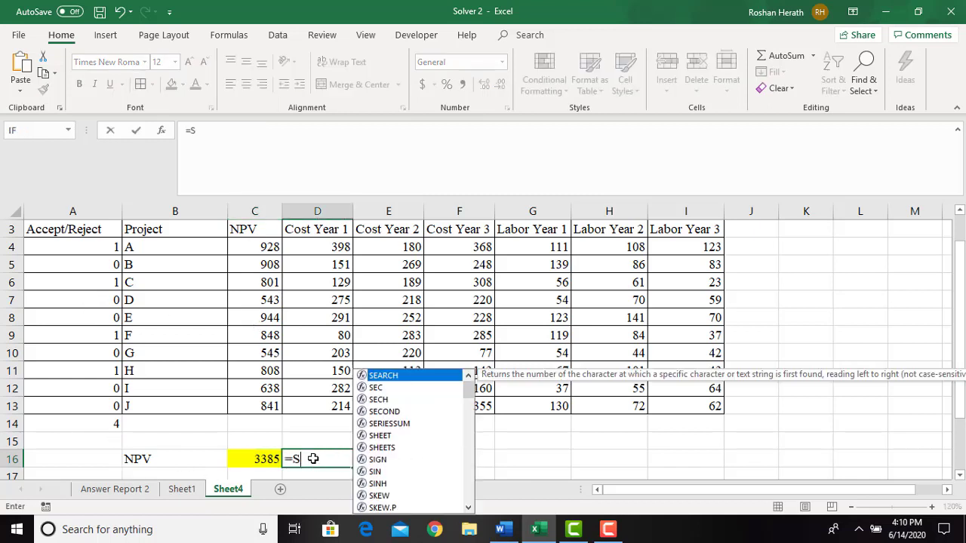
double_click(415, 427)
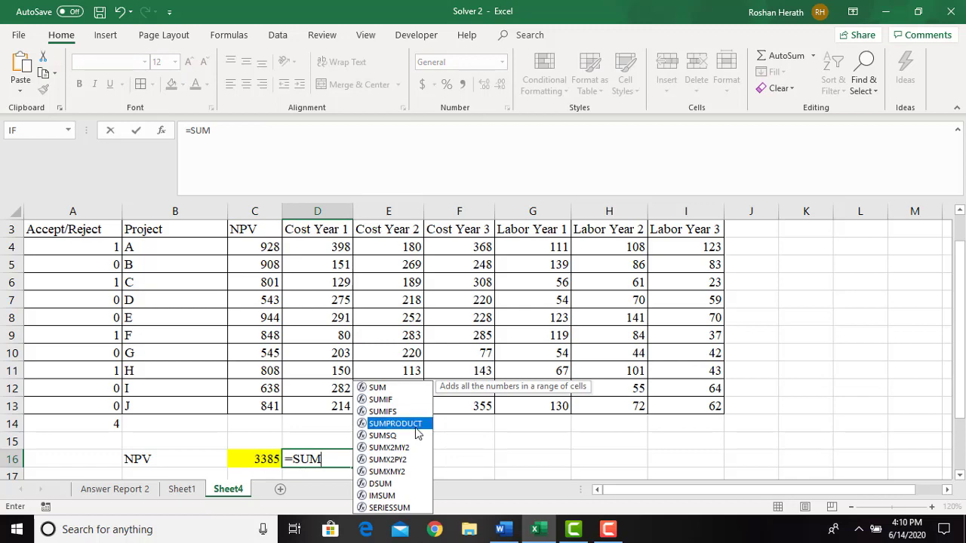
click(161, 133)
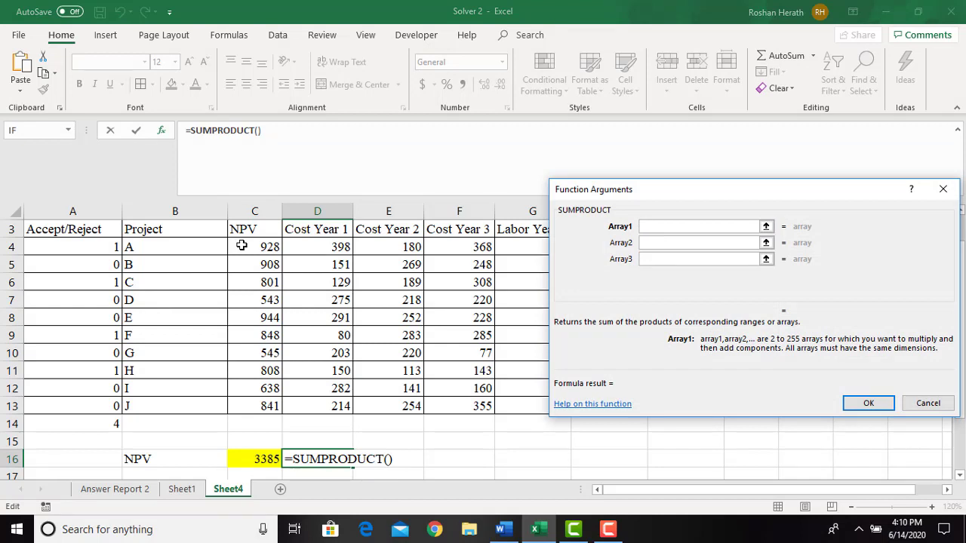
drag(67, 249, 73, 405)
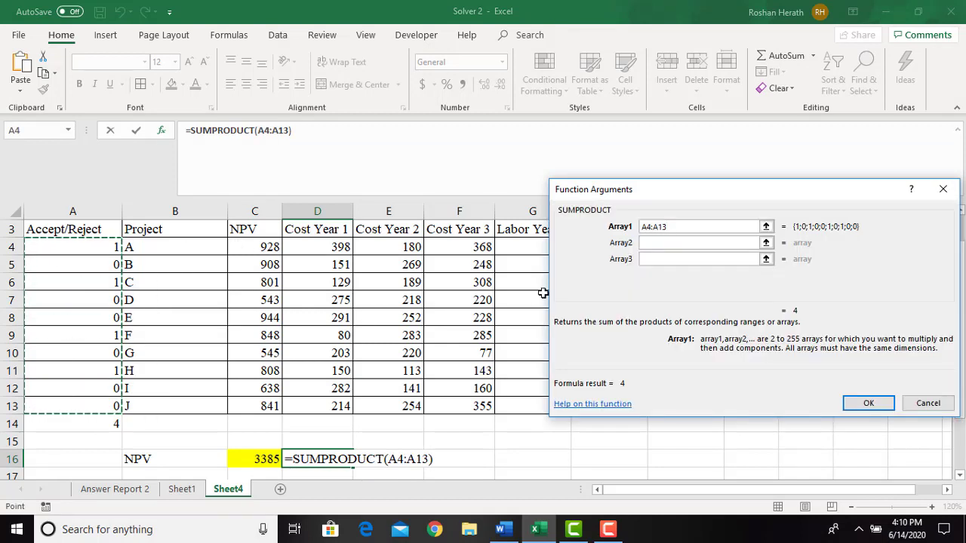
click(662, 242)
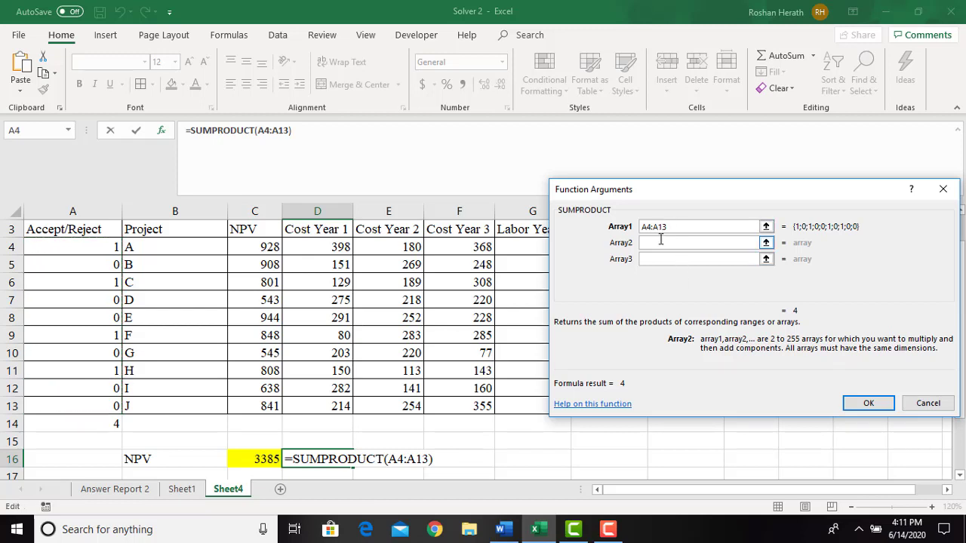
drag(244, 250, 240, 376)
drag(238, 395, 238, 406)
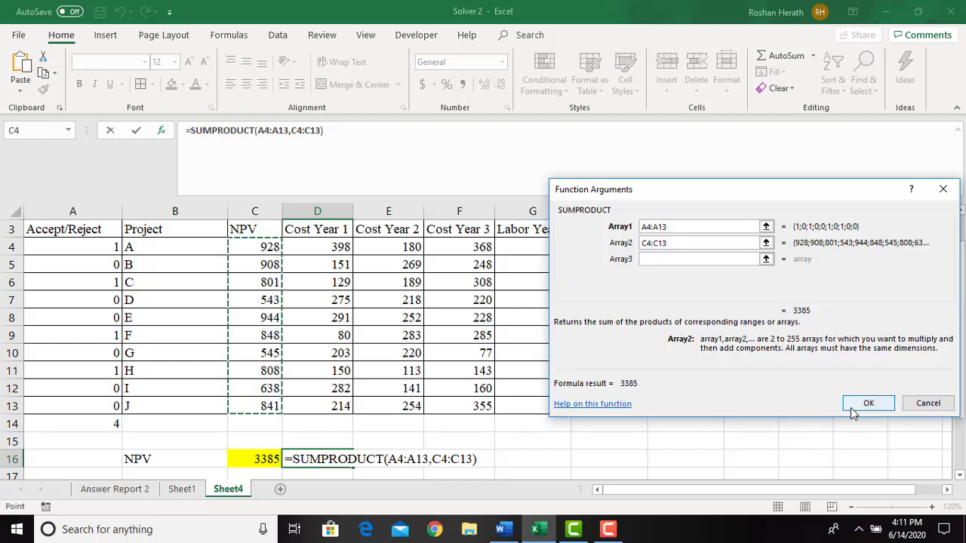
click(850, 408)
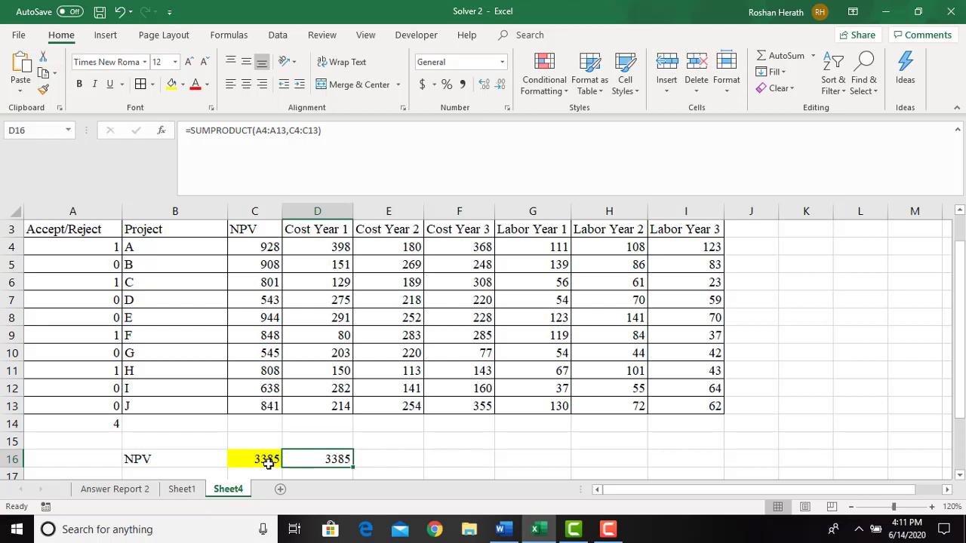
Clear the contents of B16:D16 and set the cells to No Fill
drag(151, 459, 326, 457)
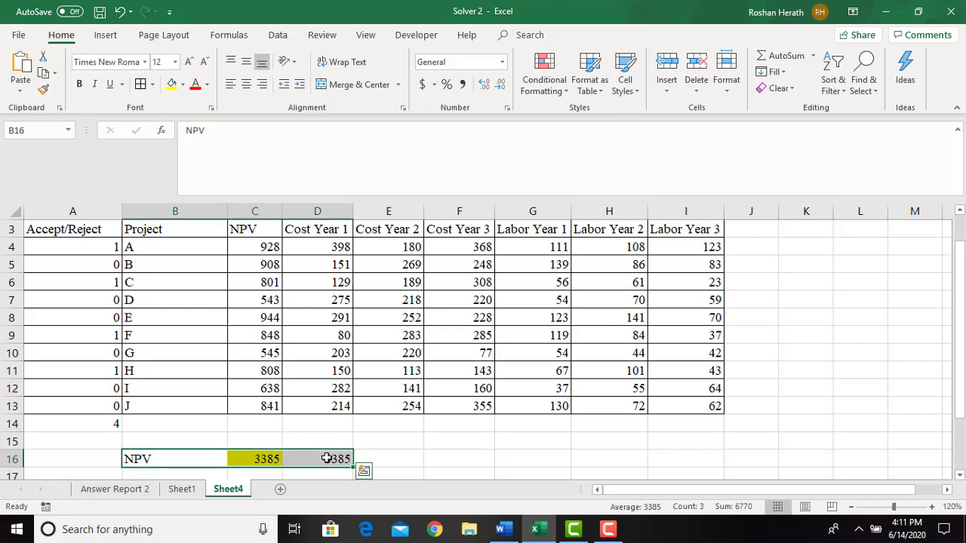
key(Delete)
click(182, 84)
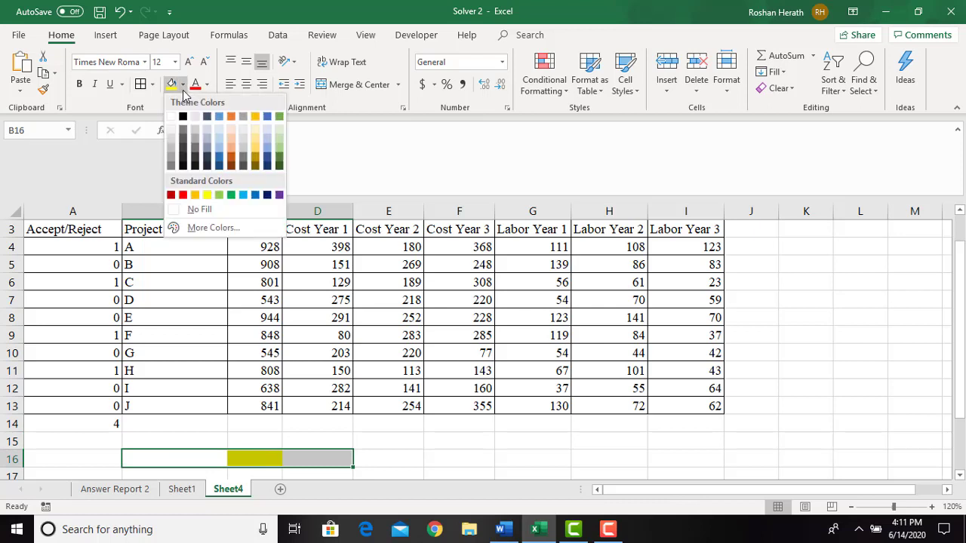
click(200, 208)
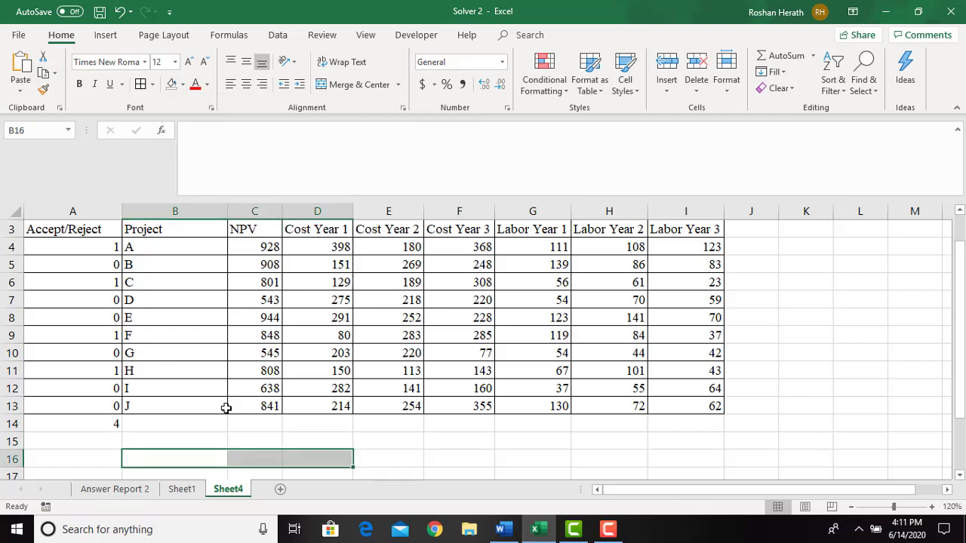
Label B14 as NPV and fill the adjacent cell C14 with yellow
click(190, 424)
text(n)
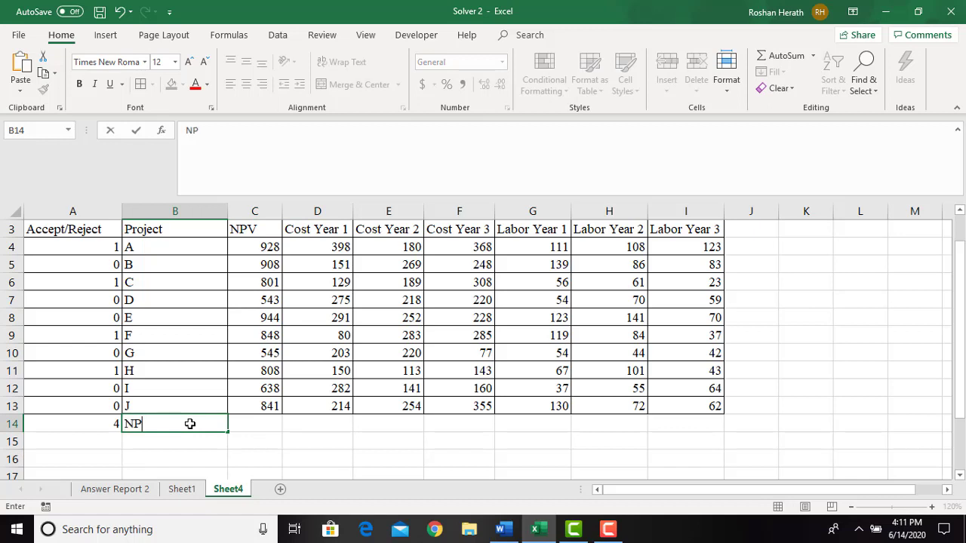
click(263, 423)
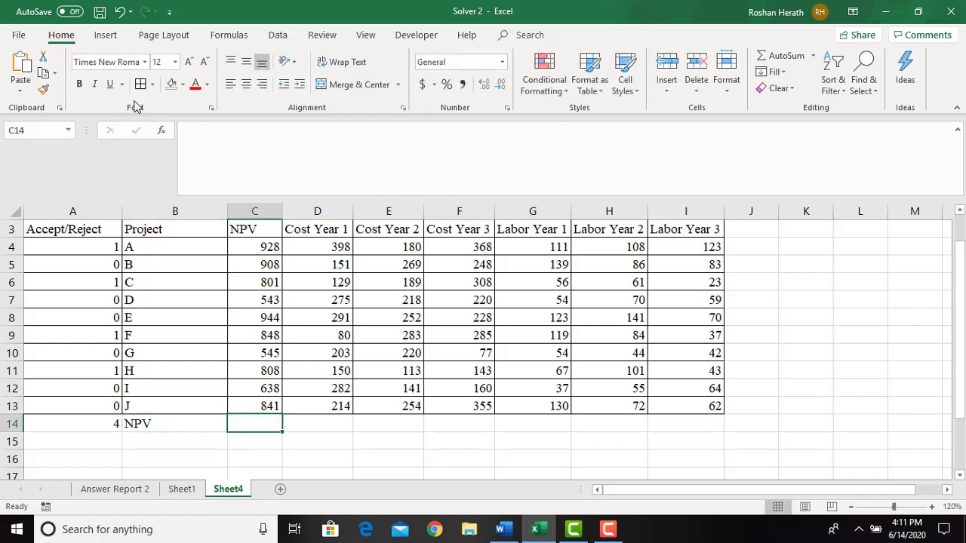
click(183, 84)
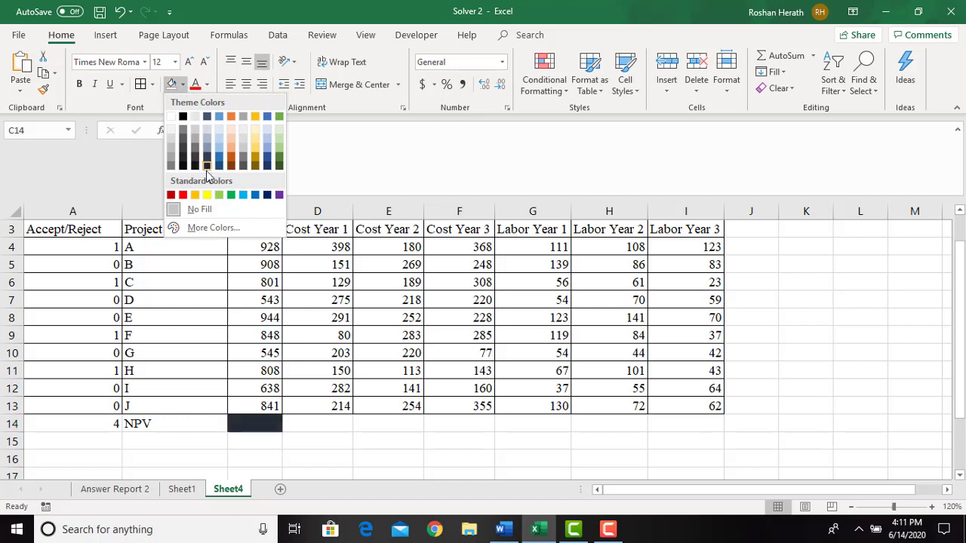
click(206, 196)
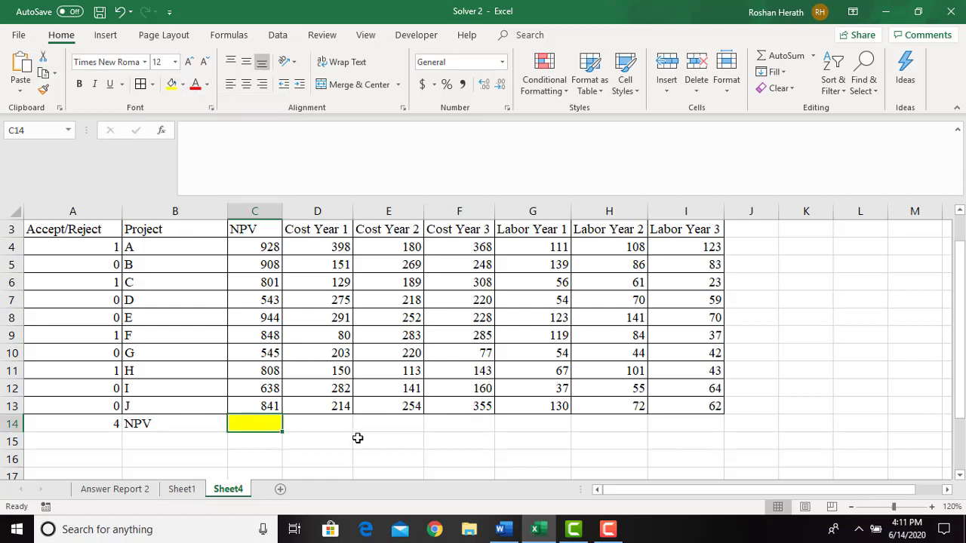
Calculate the total NPV in C14 with =SUMPRODUCT($A$4:$A$13,C4:C13), locking the Accept/Reject range as an absolute reference
text(=SUM)
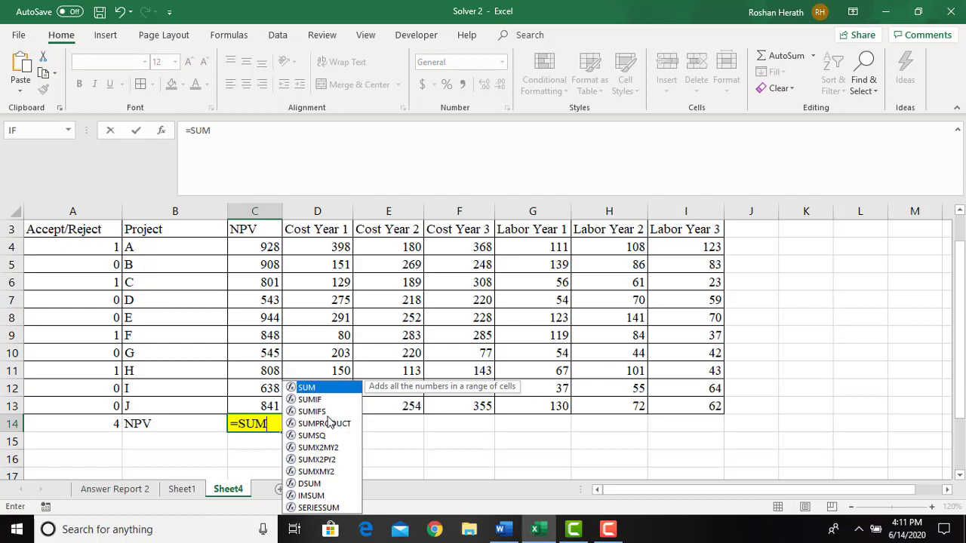
key(Down)
key(Down)
key(Down)
key(Tab)
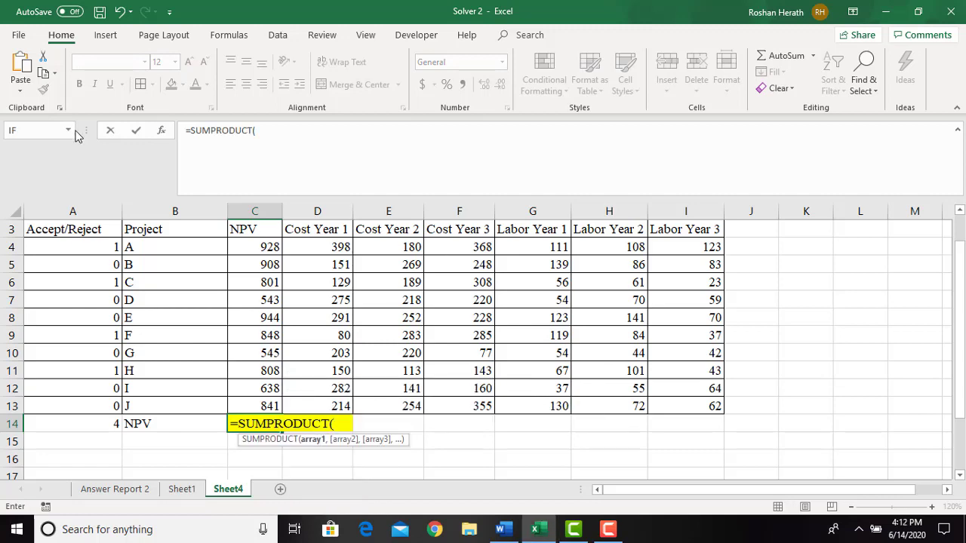
click(162, 132)
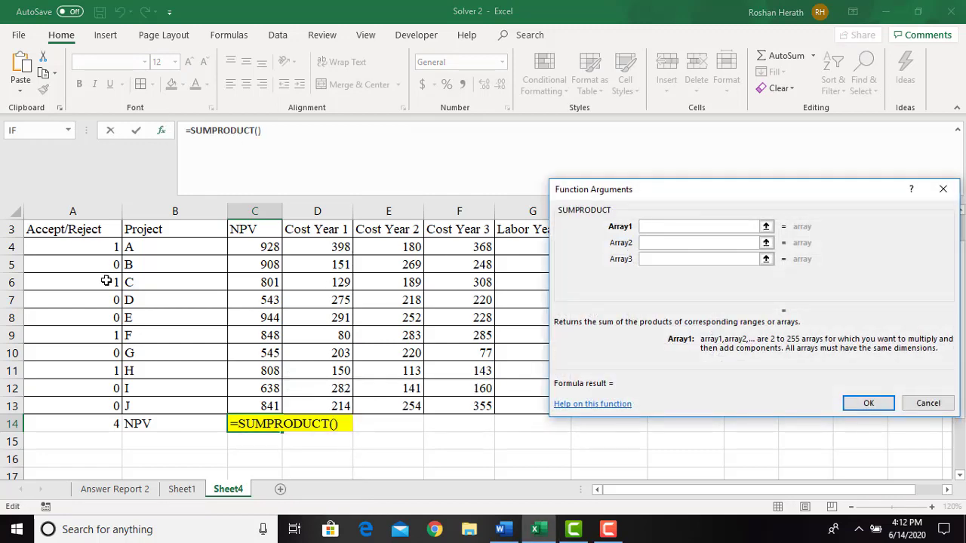
drag(77, 249, 73, 405)
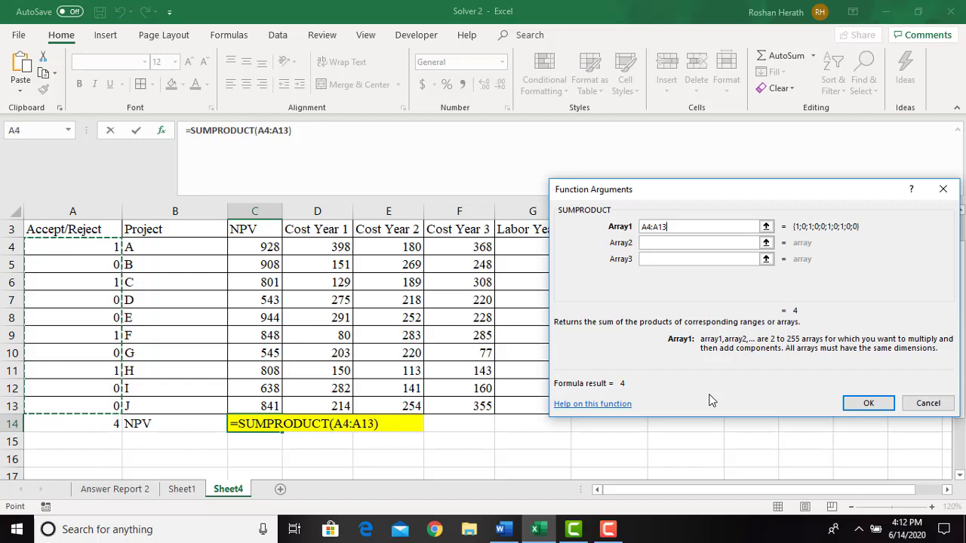
key(F4)
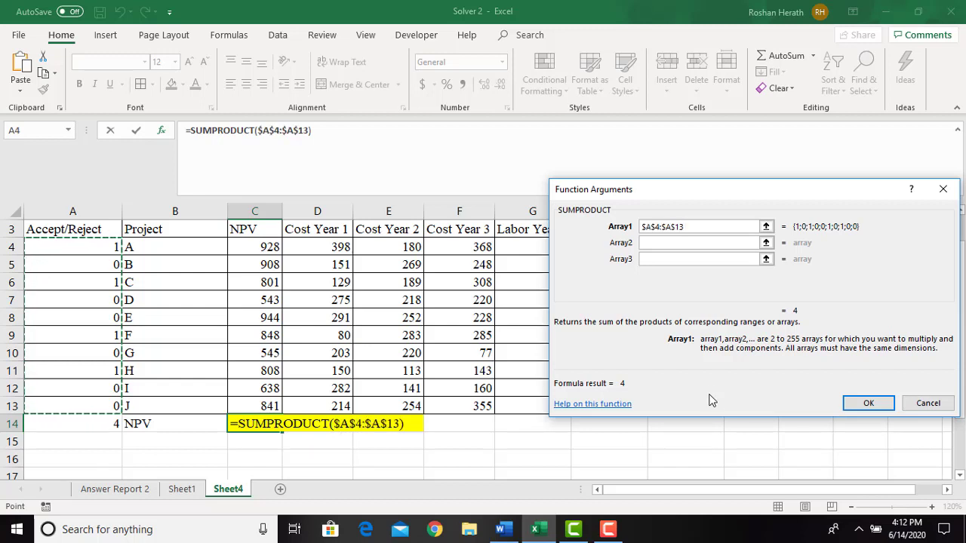
click(643, 242)
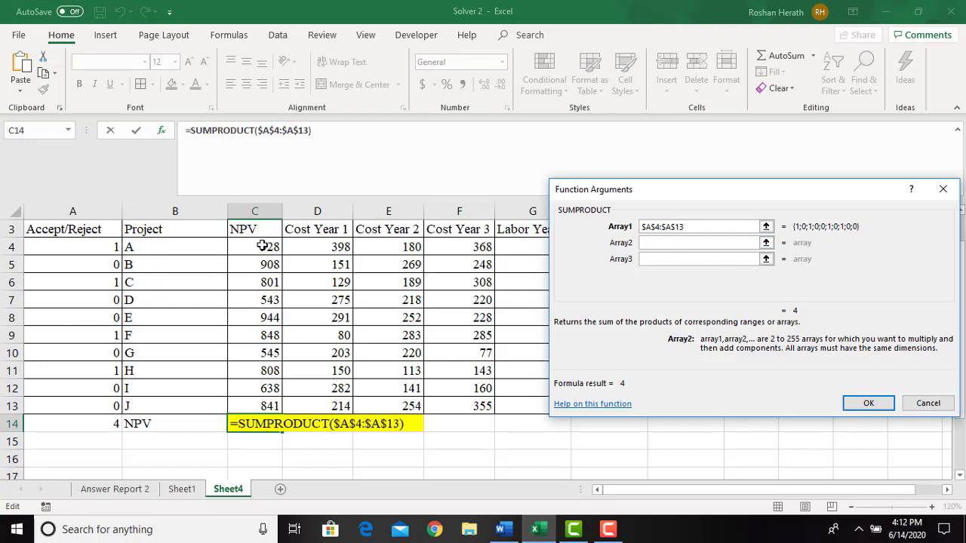
drag(262, 245, 254, 398)
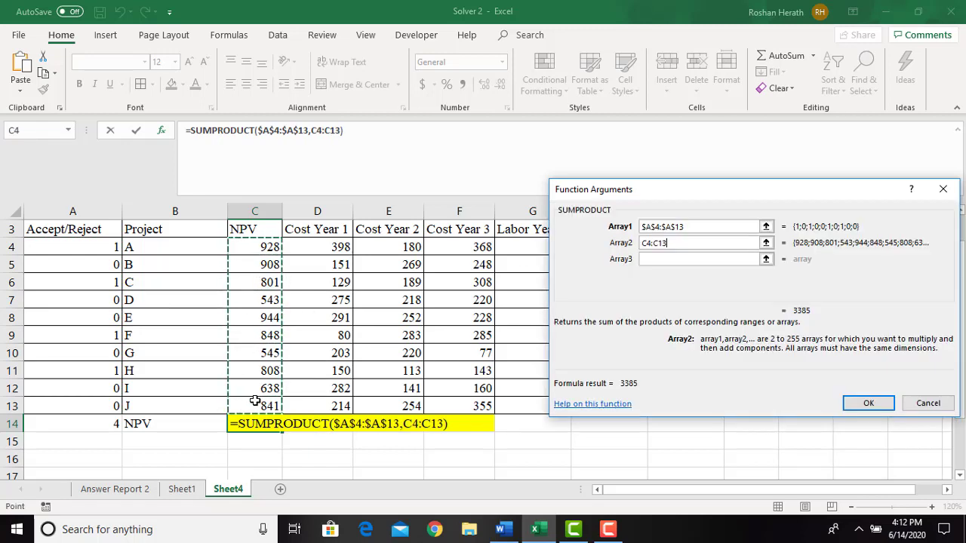
click(861, 408)
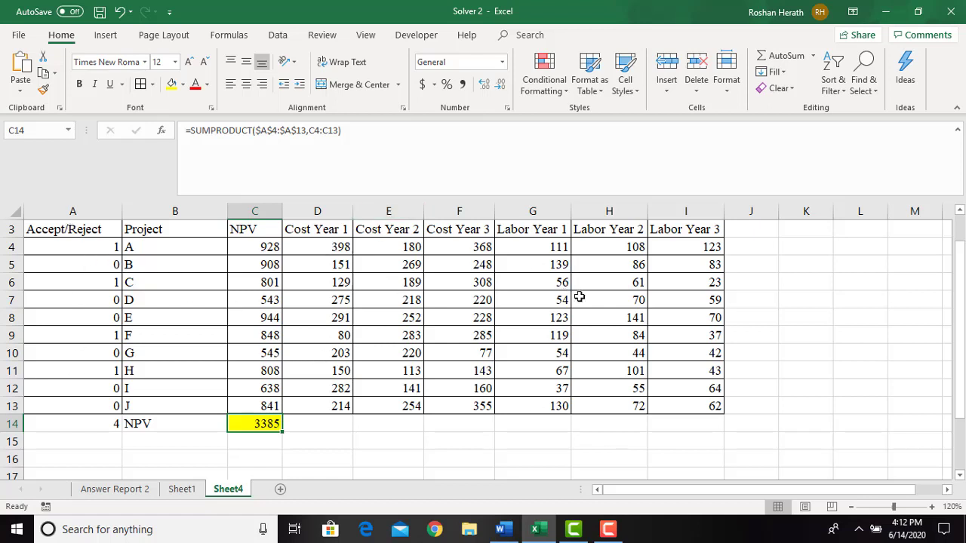
Review the empty total cells D14:I14 beneath the Cost Year 1–3 and Labor Year 1–3 columns
click(325, 421)
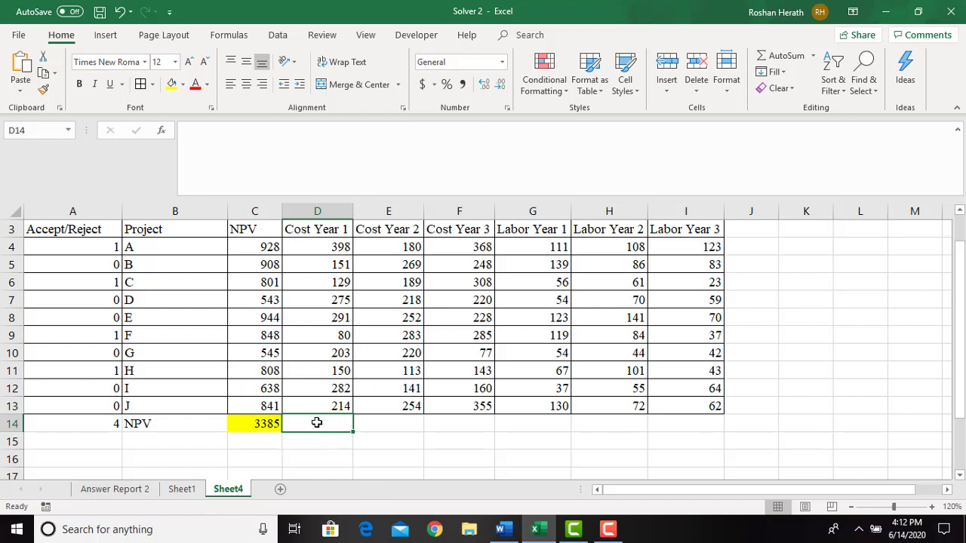
click(403, 432)
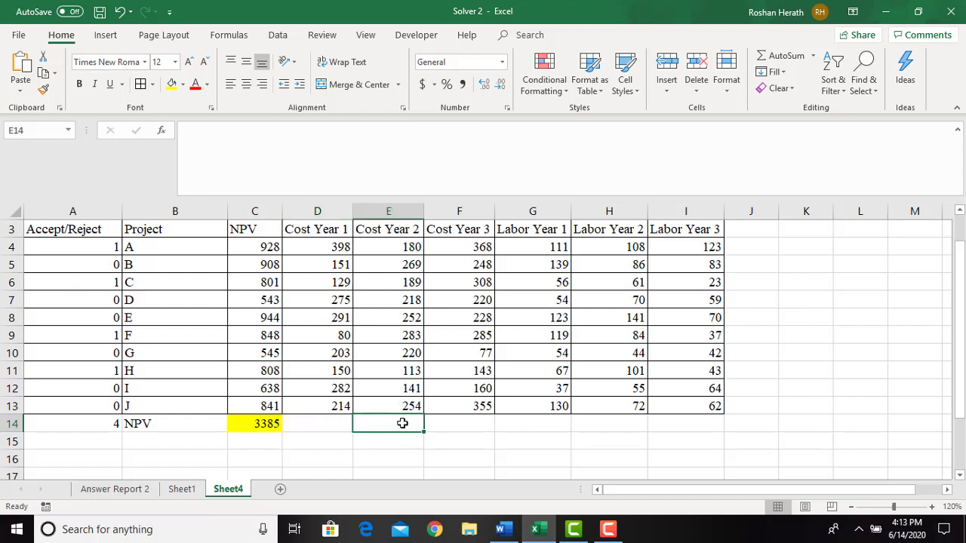
click(485, 229)
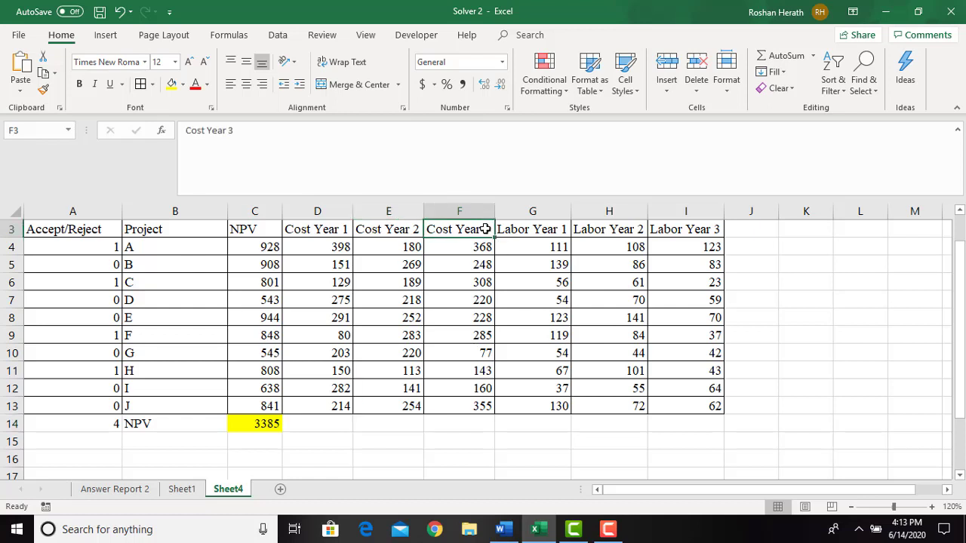
click(459, 423)
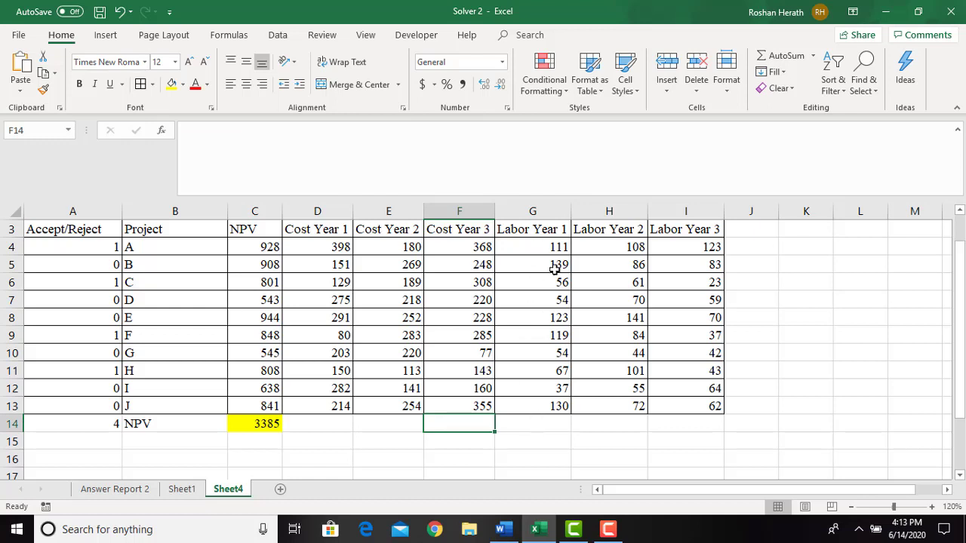
click(547, 420)
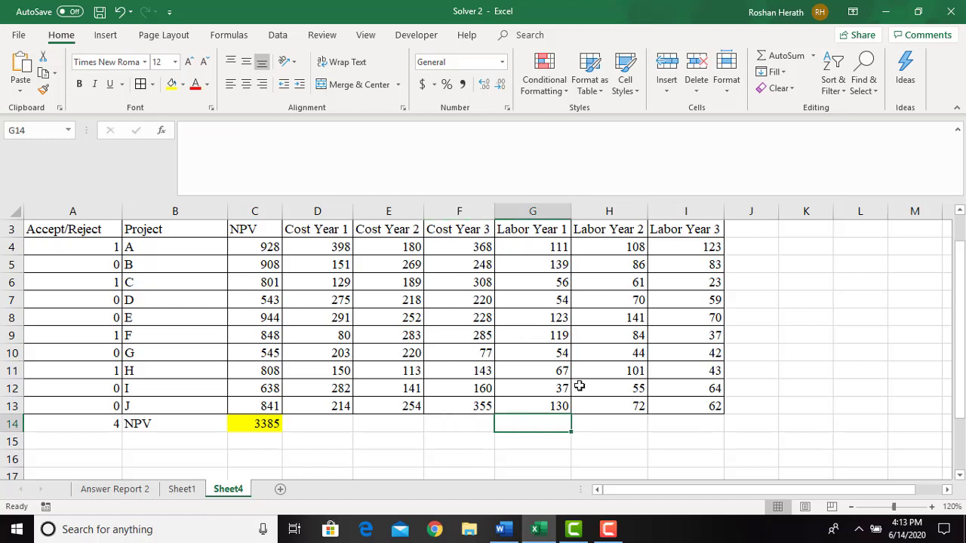
click(631, 425)
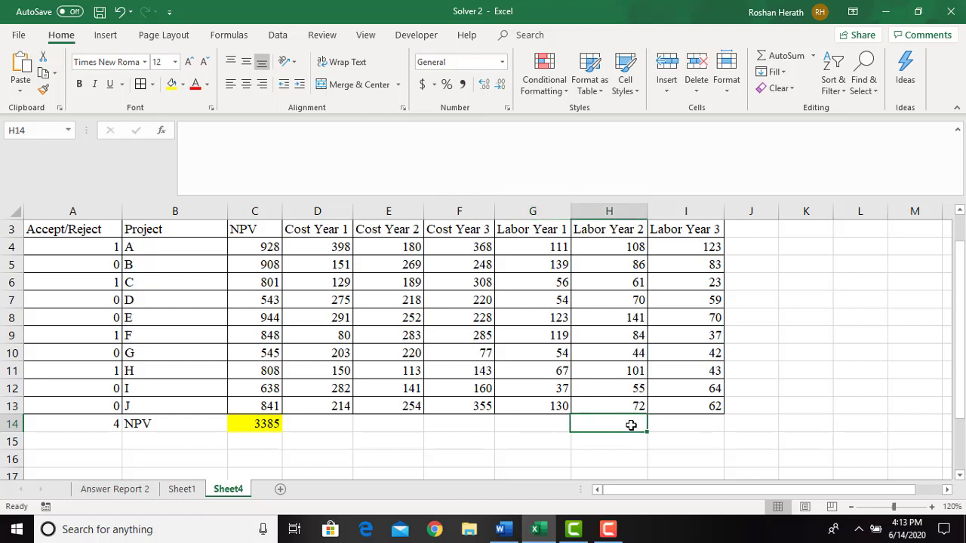
click(688, 245)
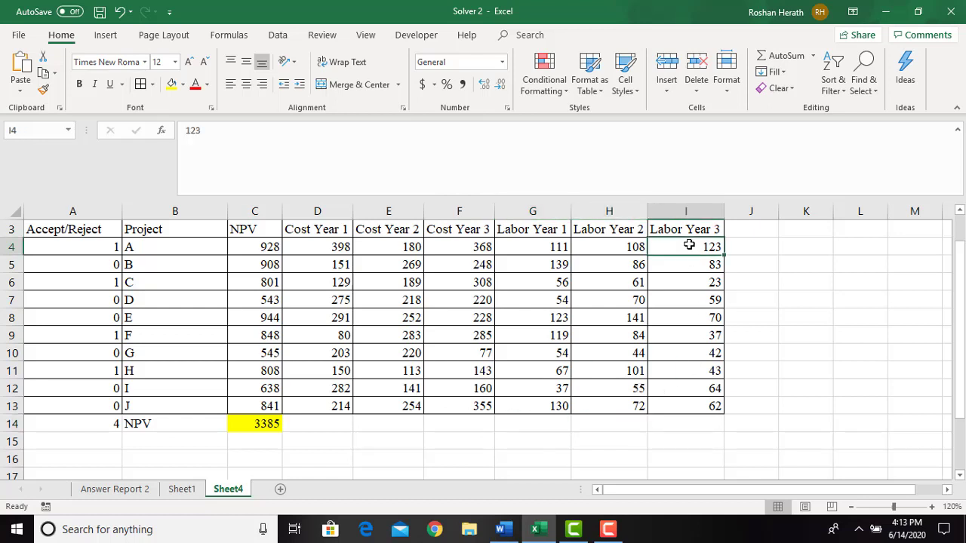
click(696, 420)
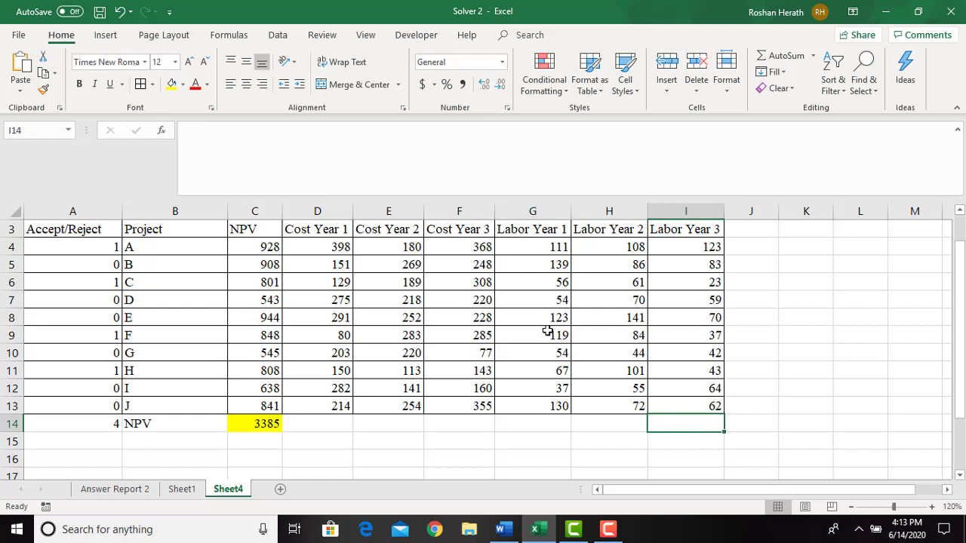
click(533, 422)
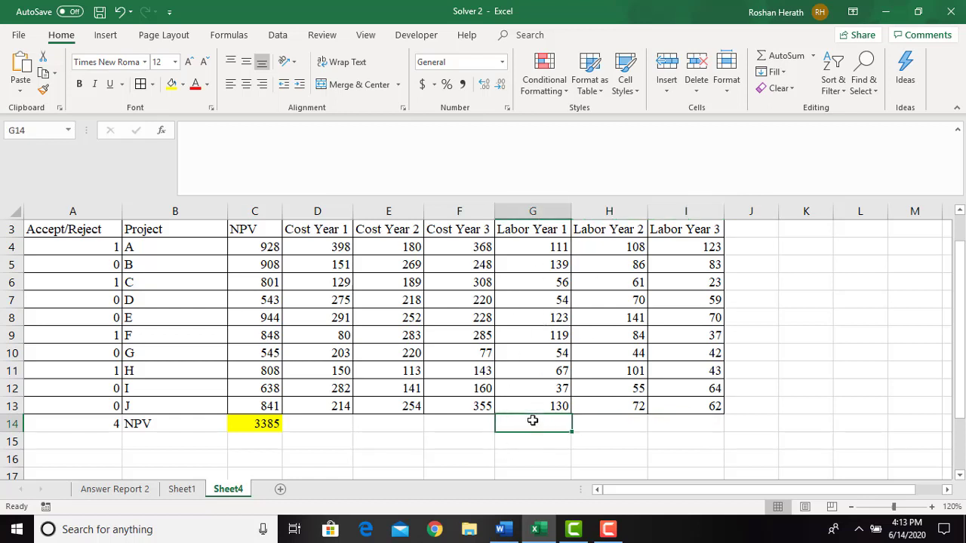
click(607, 417)
click(677, 422)
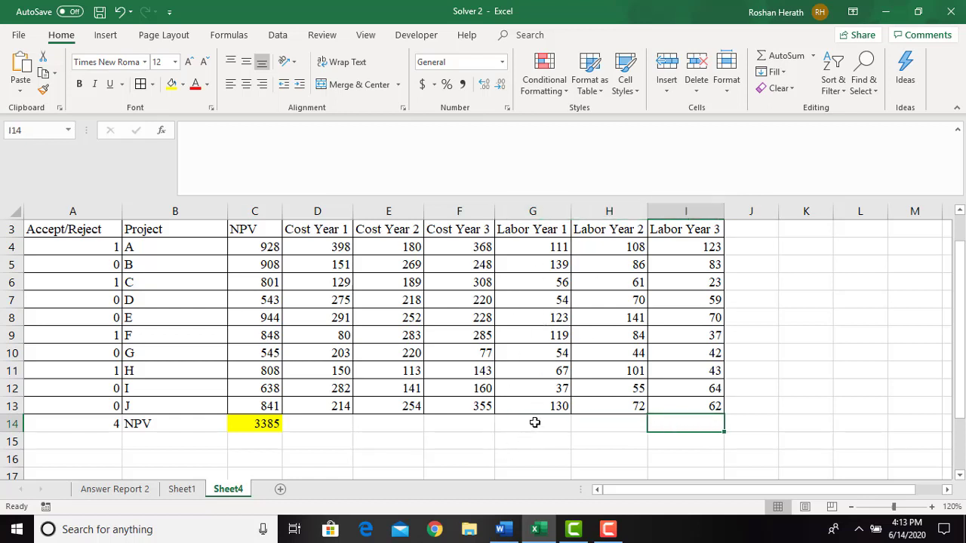
click(534, 422)
click(575, 417)
click(670, 426)
Copy the SUMPRODUCT formula from C14 across D14:I14 and set the copied cells to No Fill
click(259, 419)
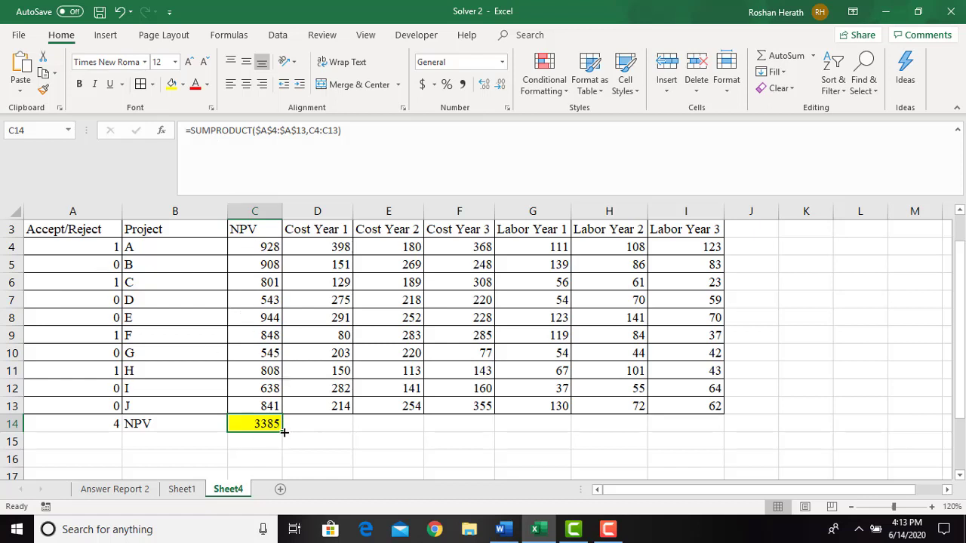
drag(284, 431, 717, 433)
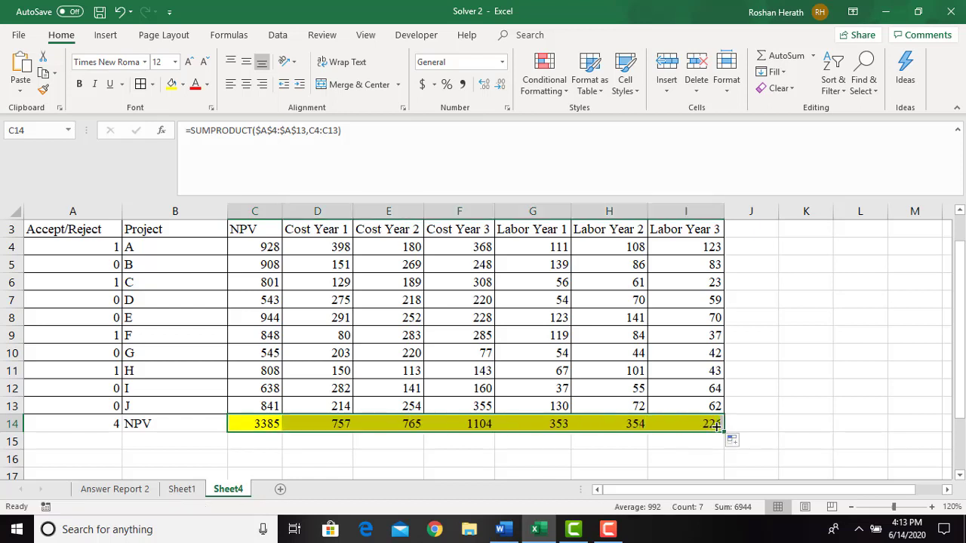
drag(318, 432, 713, 424)
click(316, 420)
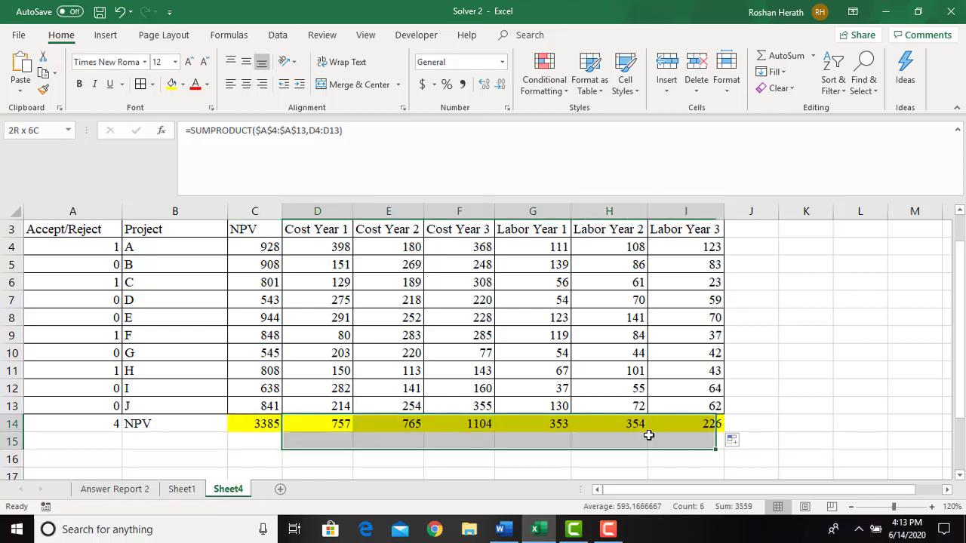
click(182, 84)
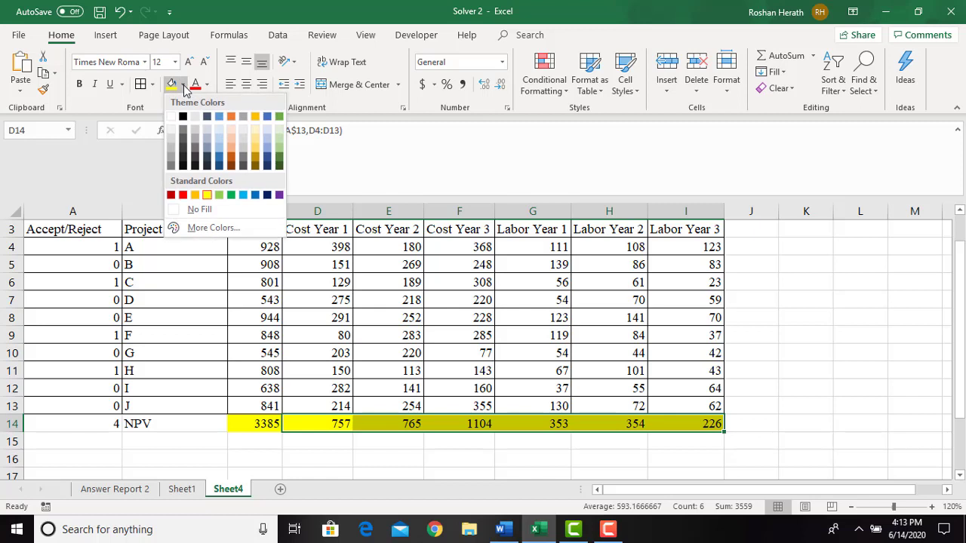
click(188, 210)
Cross-check the Cost Year 1 total with =D4+D6+D9+D11 in D15, and clear that cell after the check
click(334, 439)
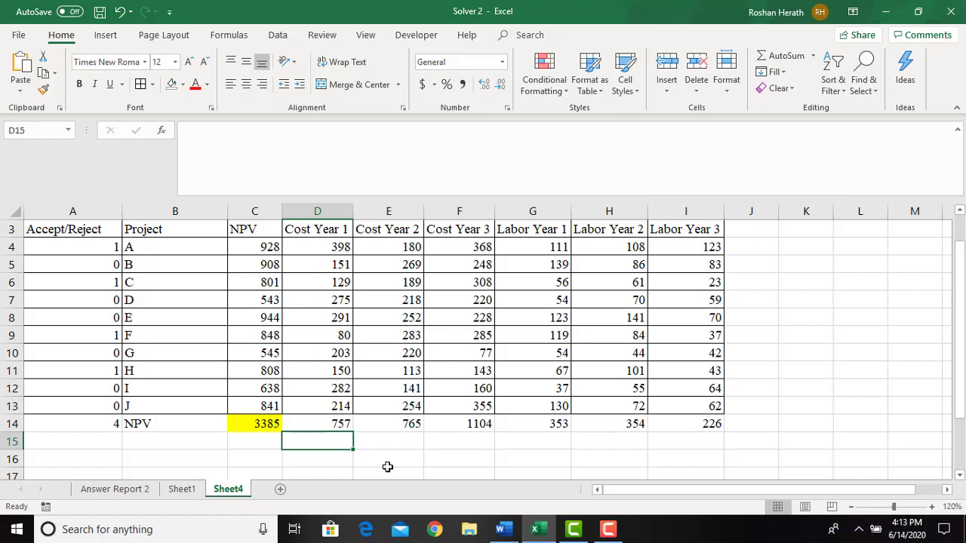
text(=)
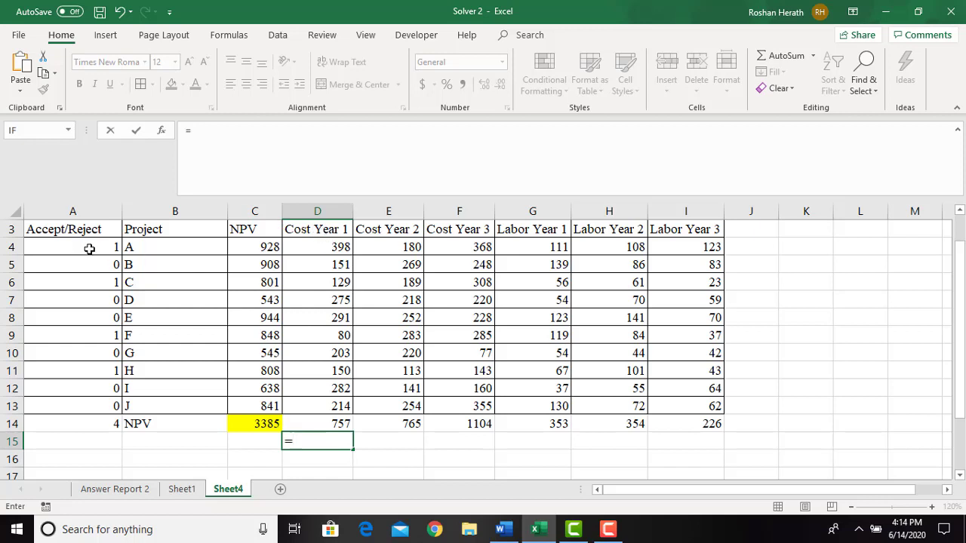
click(318, 244)
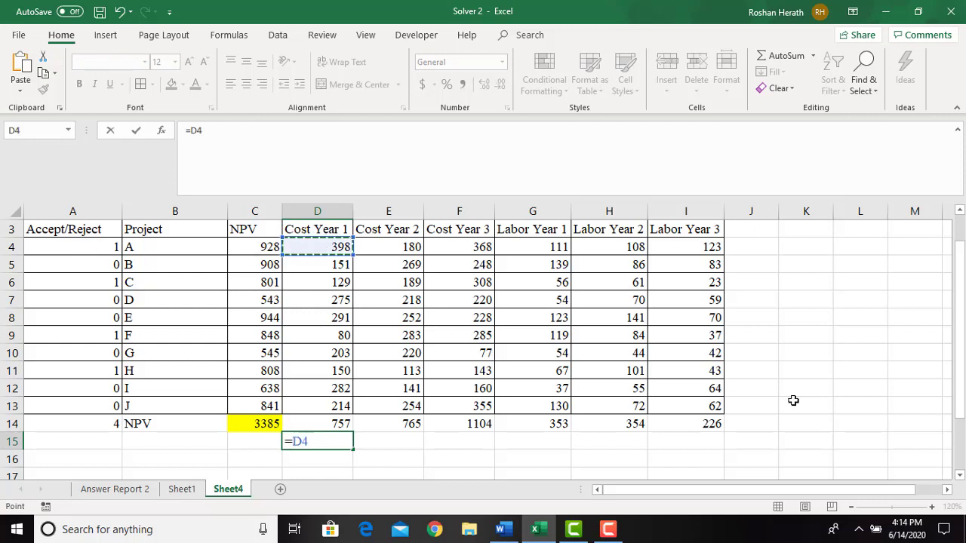
text(+)
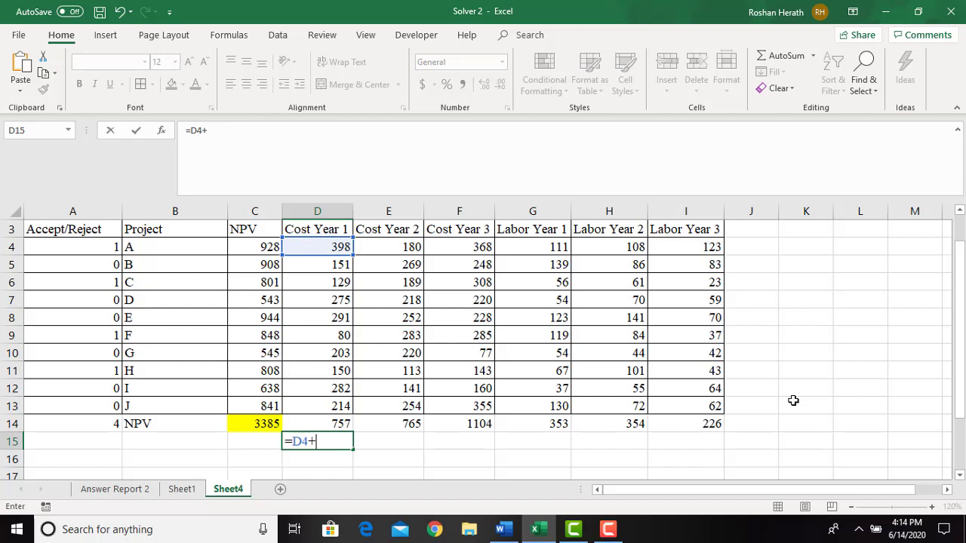
click(325, 283)
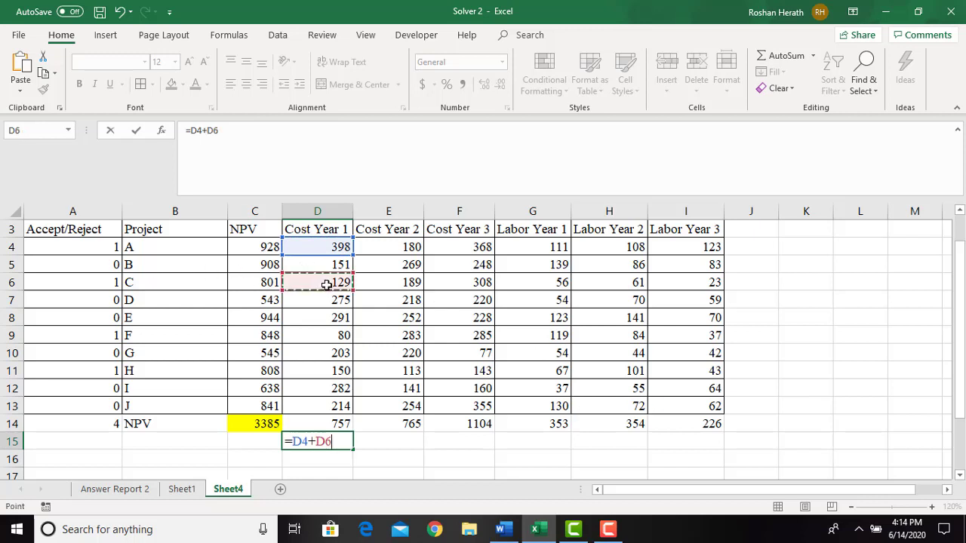
text(+)
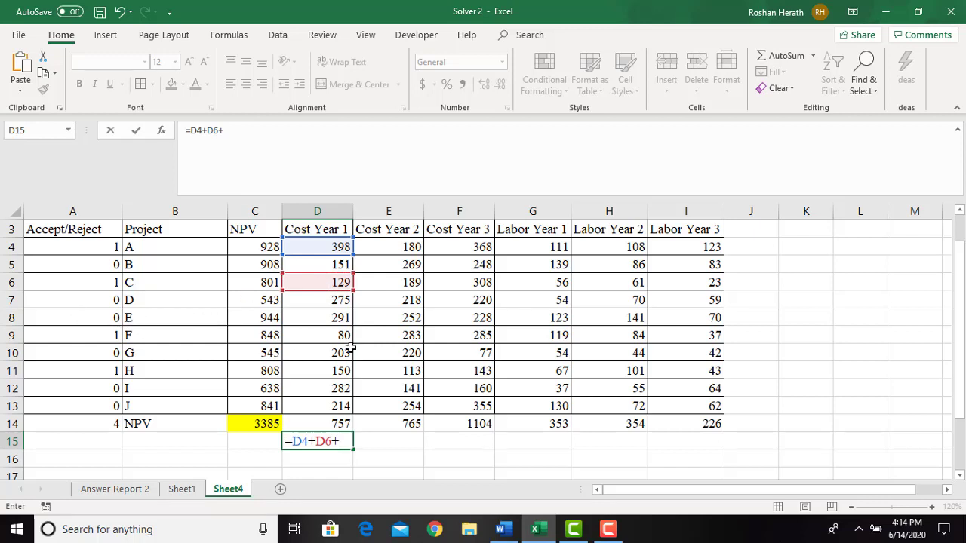
click(328, 337)
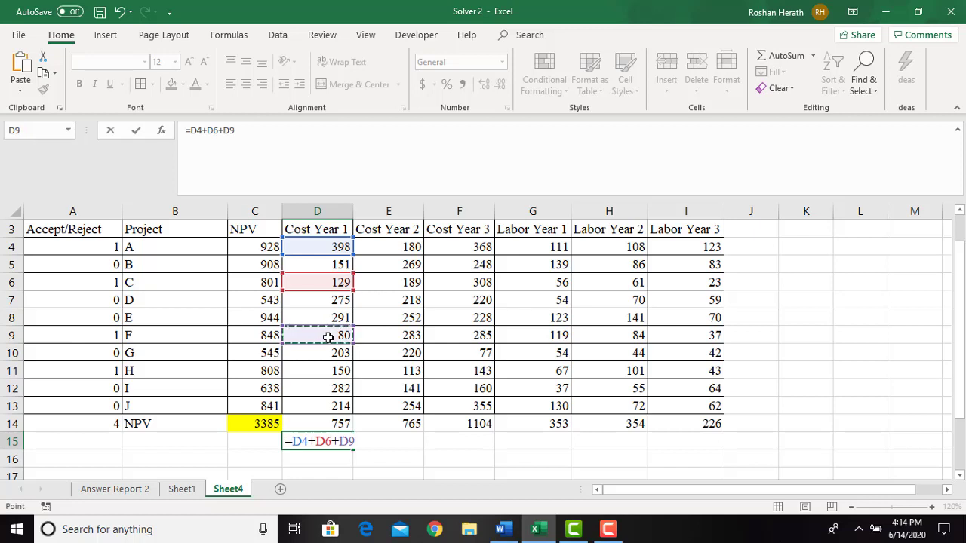
text(+)
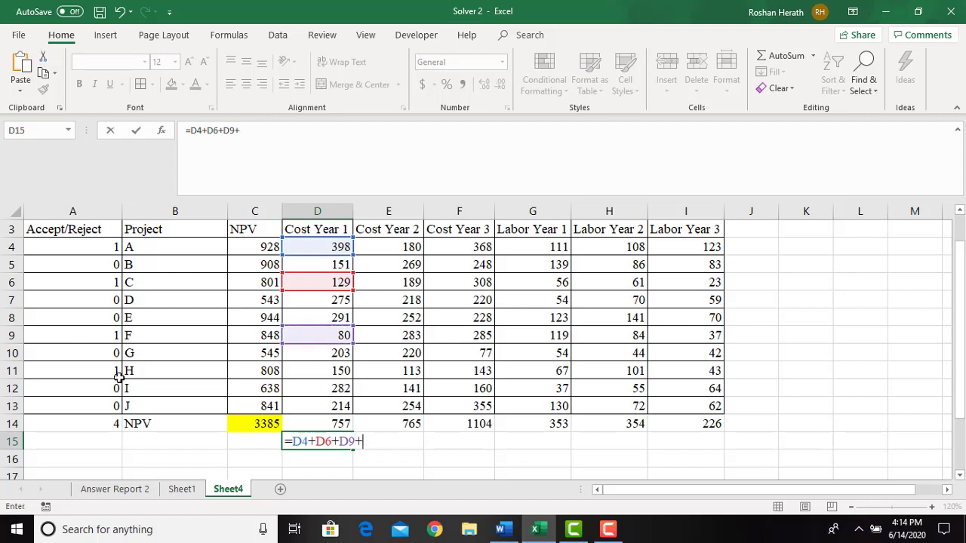
click(335, 371)
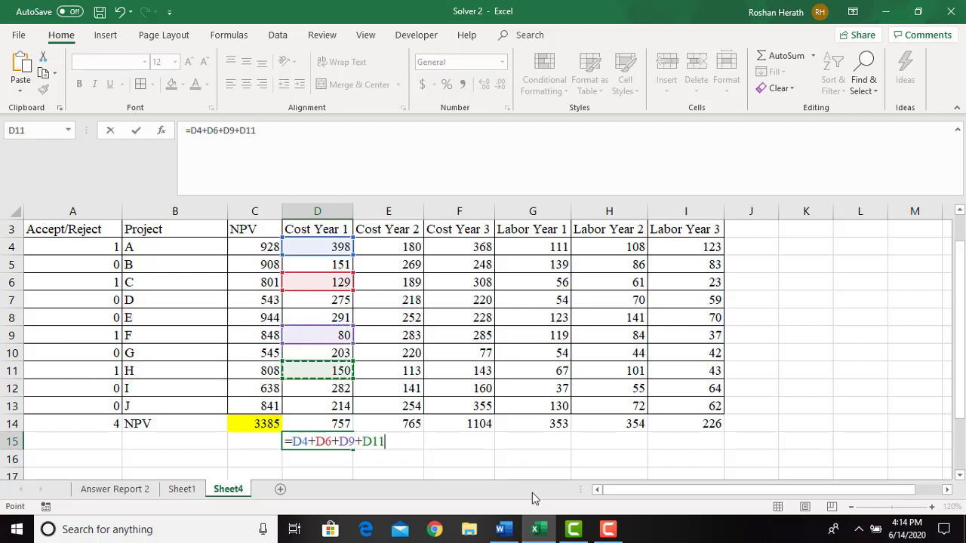
key(Return)
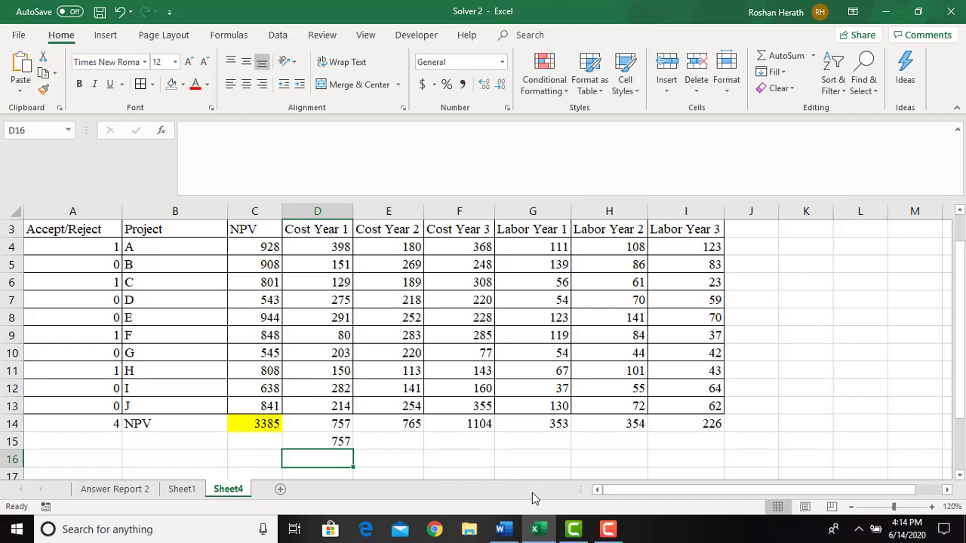
click(314, 440)
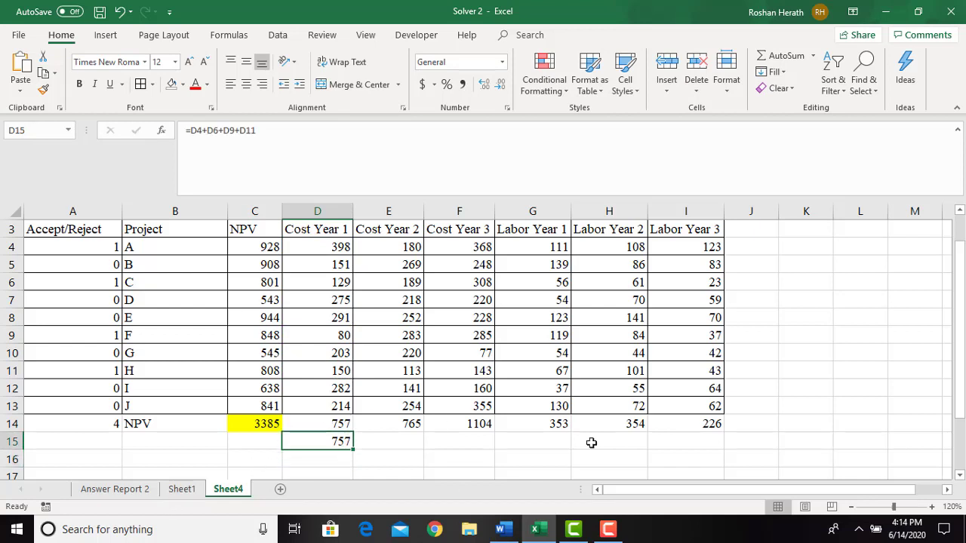
key(Delete)
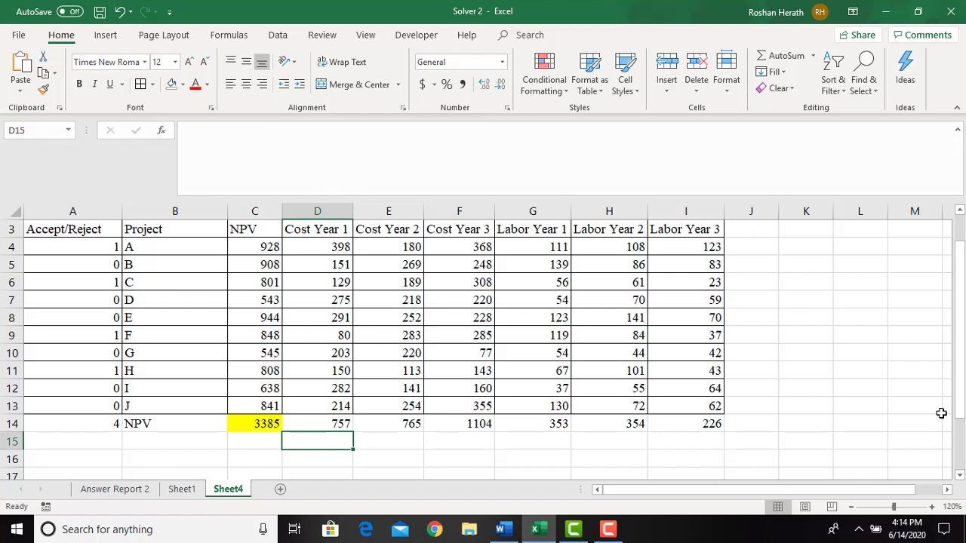
Examine the yearly capital and labour-hour limits in C19:E20 of the constraint table below the project data
drag(959, 400, 961, 460)
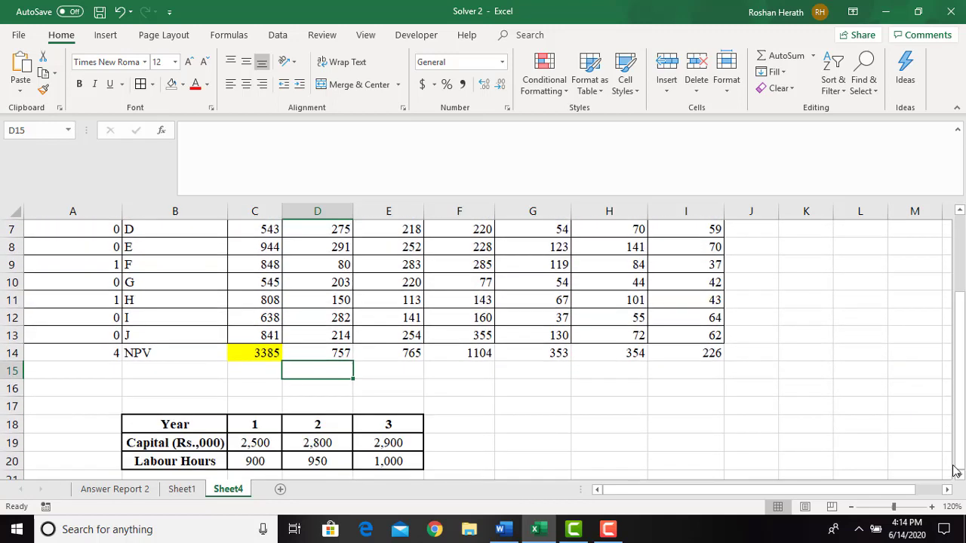
click(261, 443)
click(319, 437)
click(396, 443)
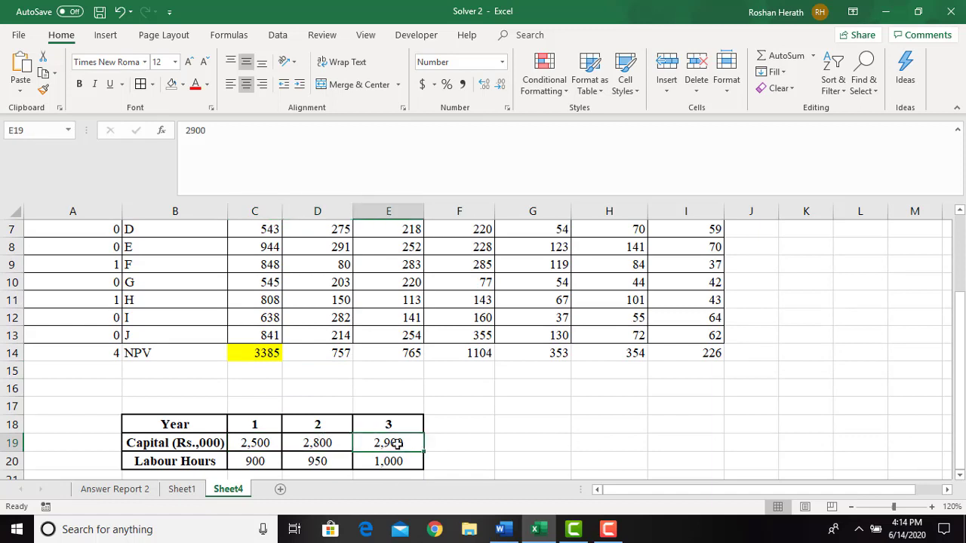
click(276, 460)
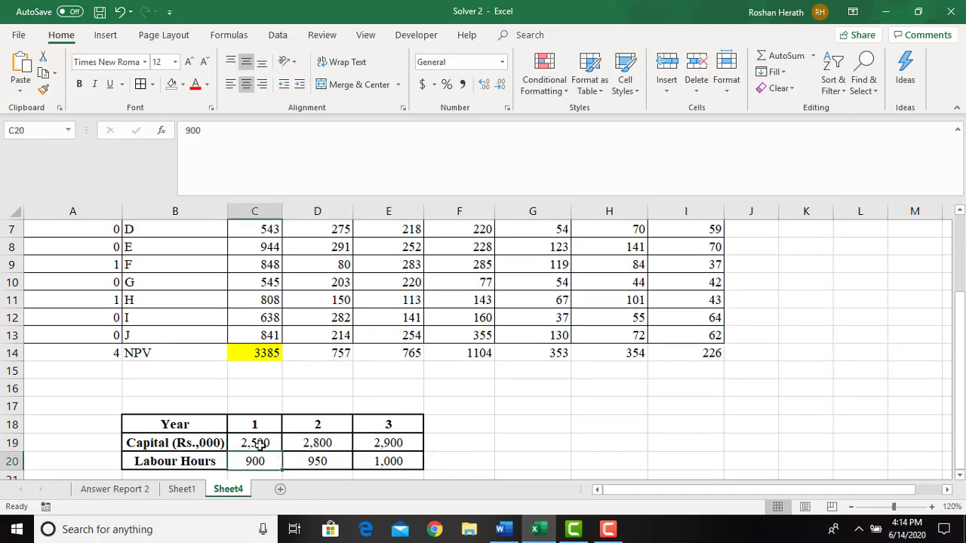
click(259, 444)
click(338, 445)
click(405, 445)
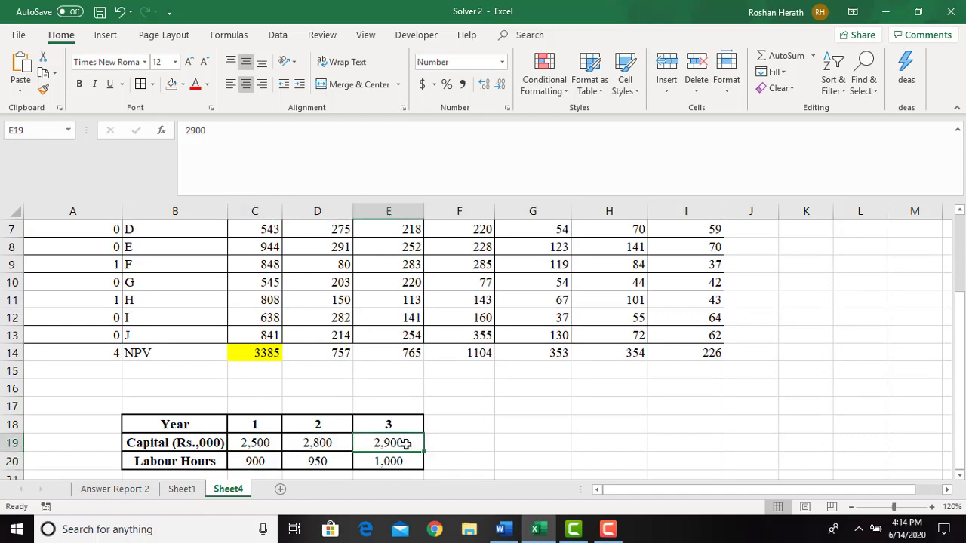
click(272, 465)
click(324, 462)
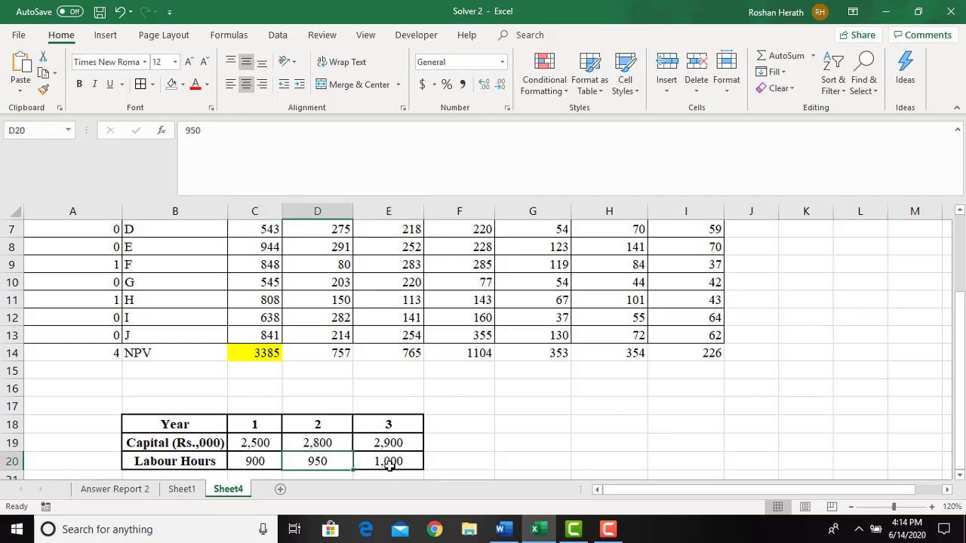
click(389, 464)
Apply cell borders to the totals row A14:I14
drag(956, 320, 940, 293)
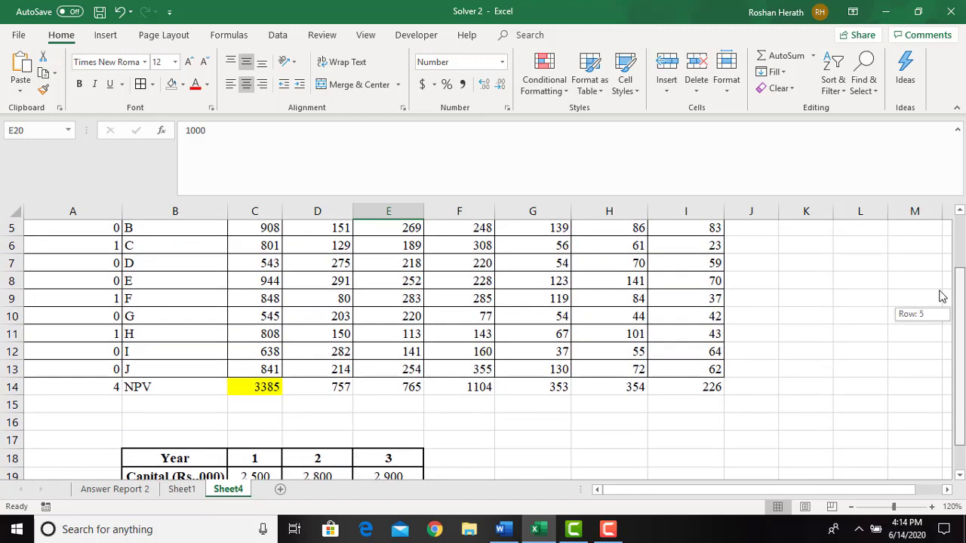
drag(93, 391, 690, 386)
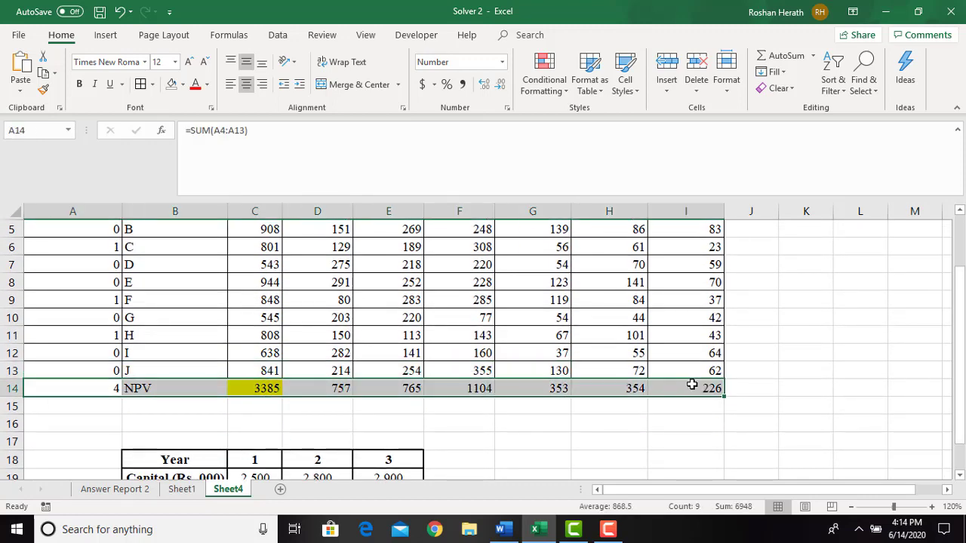
click(142, 84)
click(805, 334)
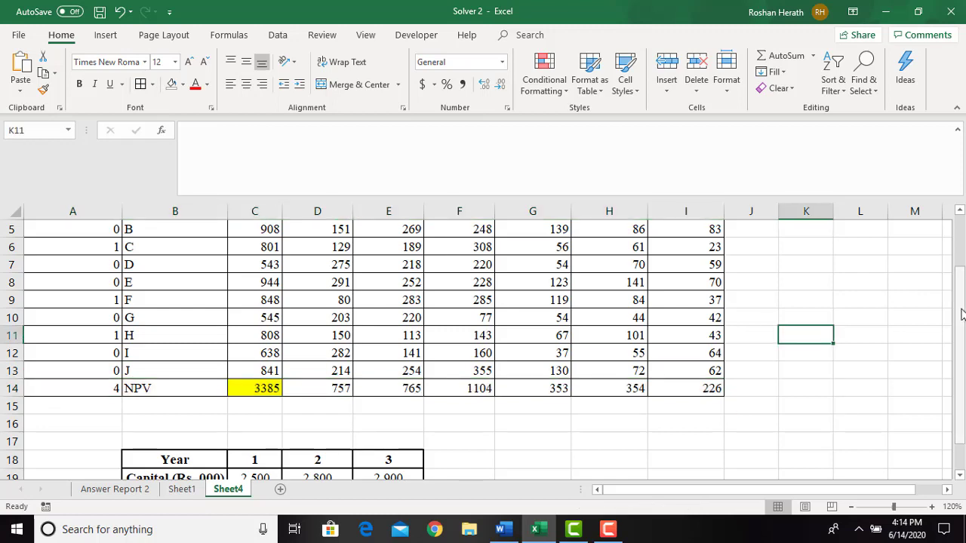
drag(960, 314, 952, 288)
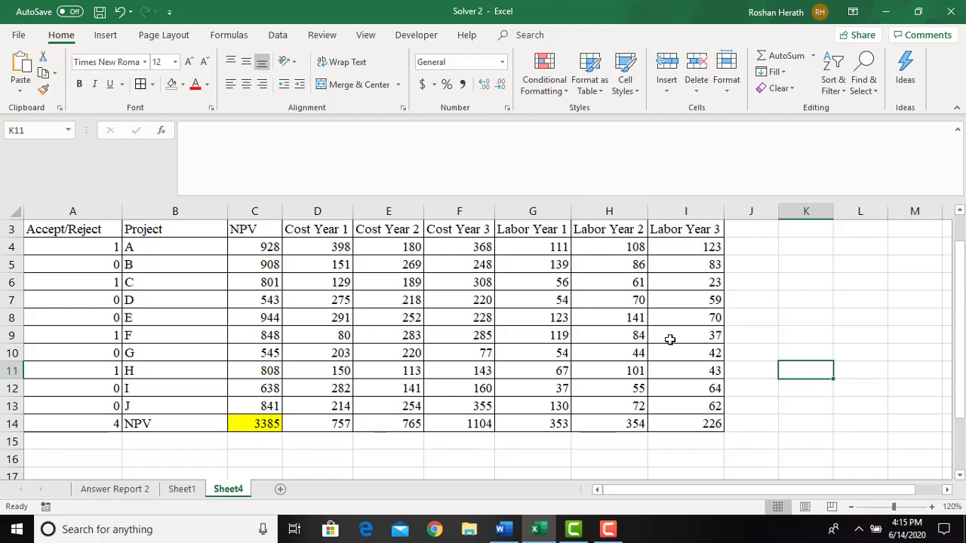
click(341, 421)
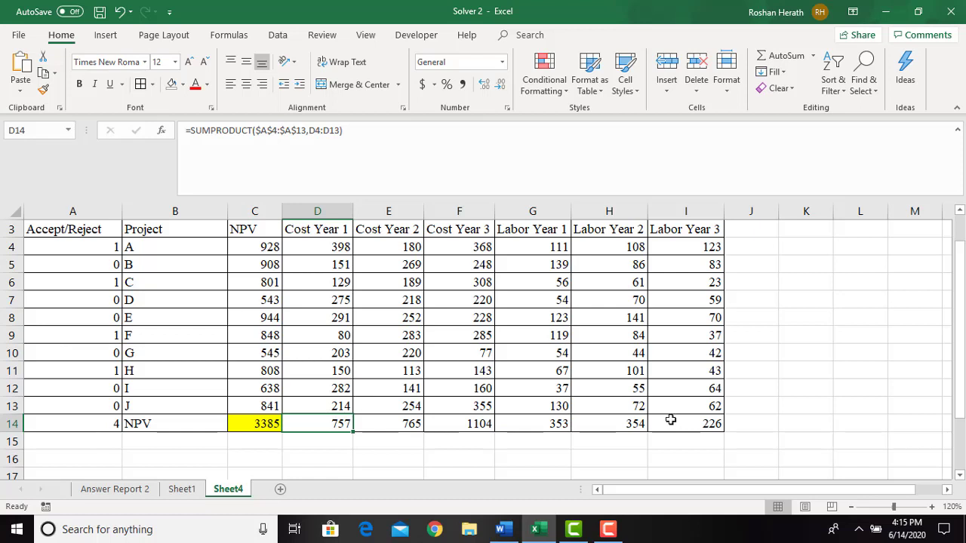
click(820, 427)
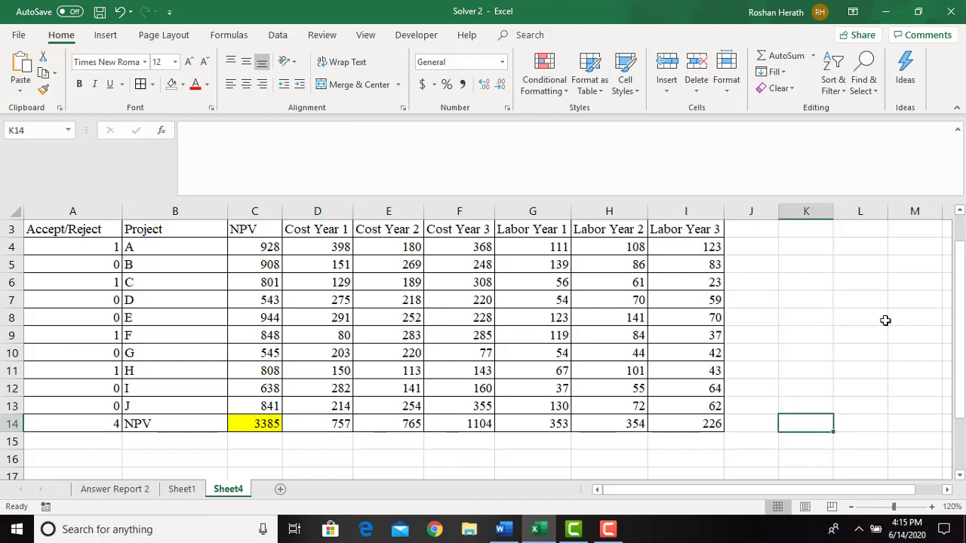
Fill the Accept/Reject decision cells A4:A13 with light orange
mouse_move(962, 336)
mouse_down()
mouse_move(956, 420)
mouse_move(960, 315)
mouse_move(957, 329)
mouse_up()
drag(93, 246, 98, 404)
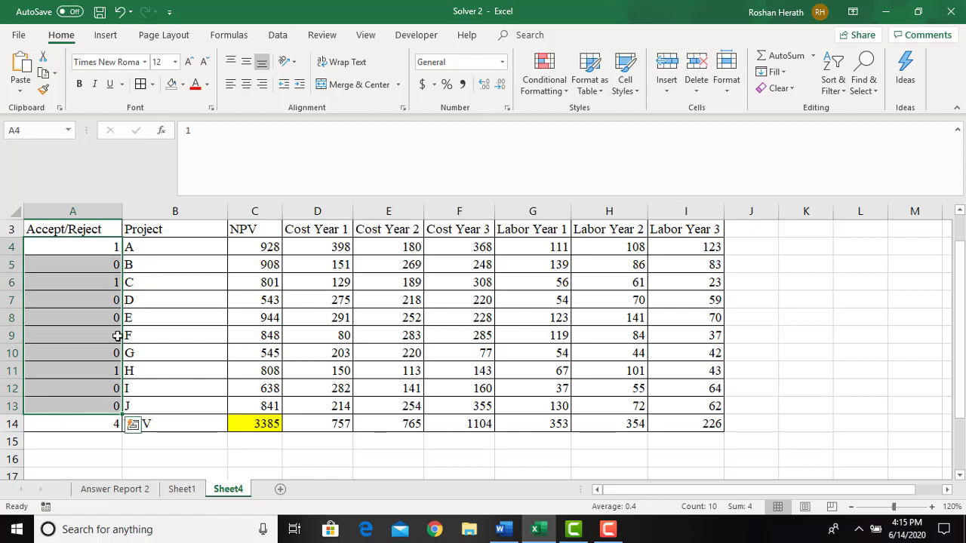
click(184, 85)
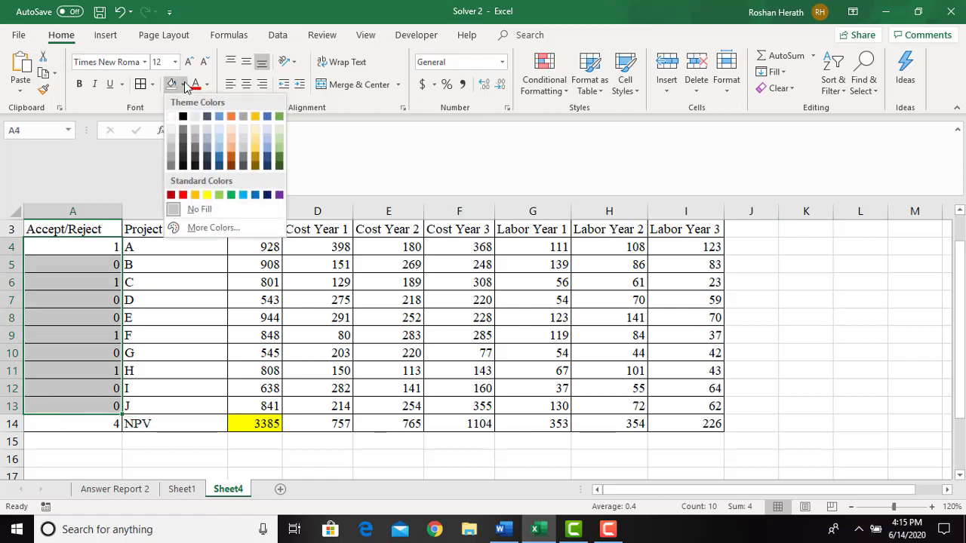
click(231, 132)
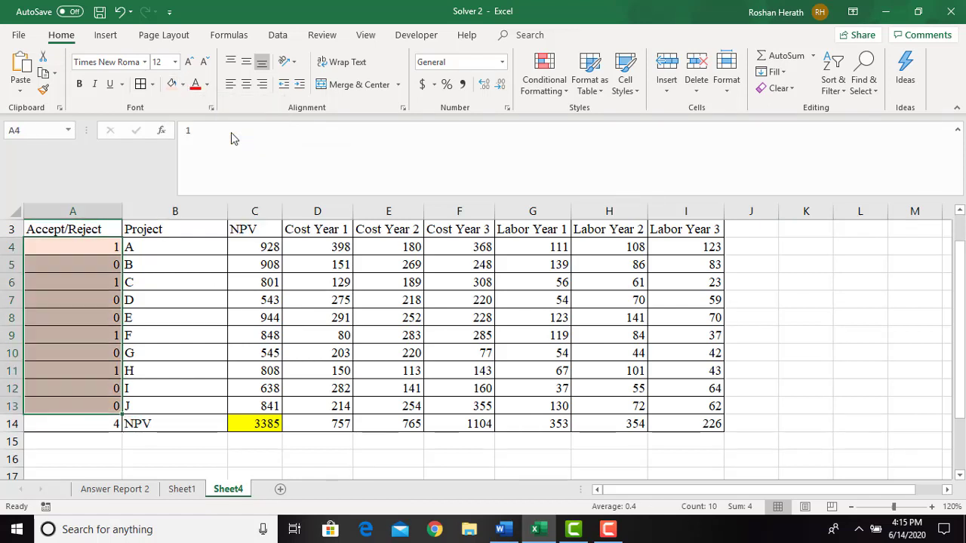
click(456, 458)
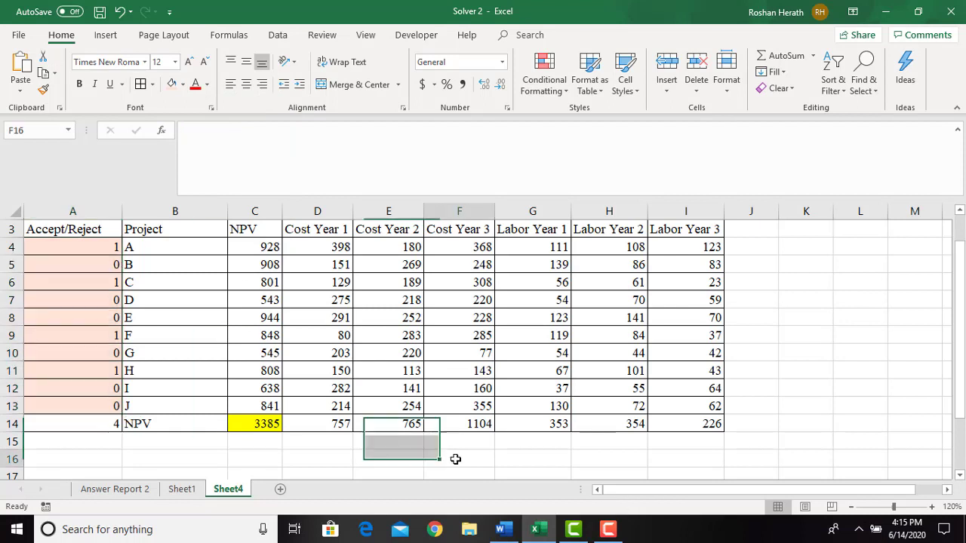
Open Solver and set it to maximize the total NPV in C14 by changing the Accept/Reject cells A4:A13
click(247, 424)
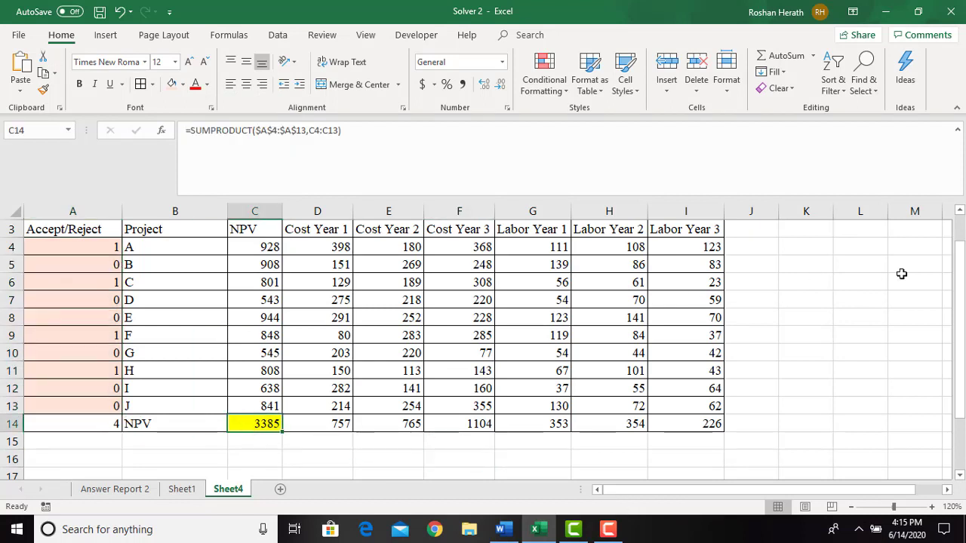
click(104, 36)
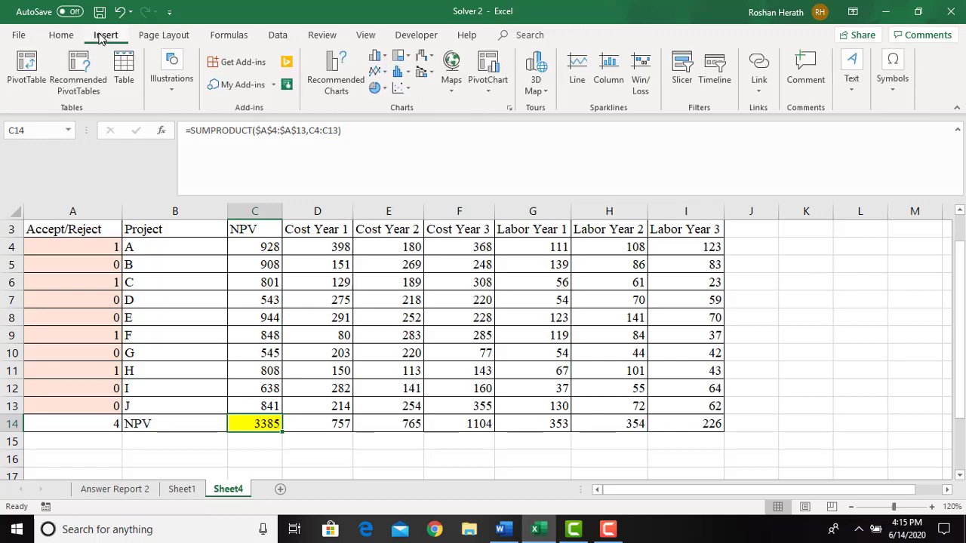
click(277, 36)
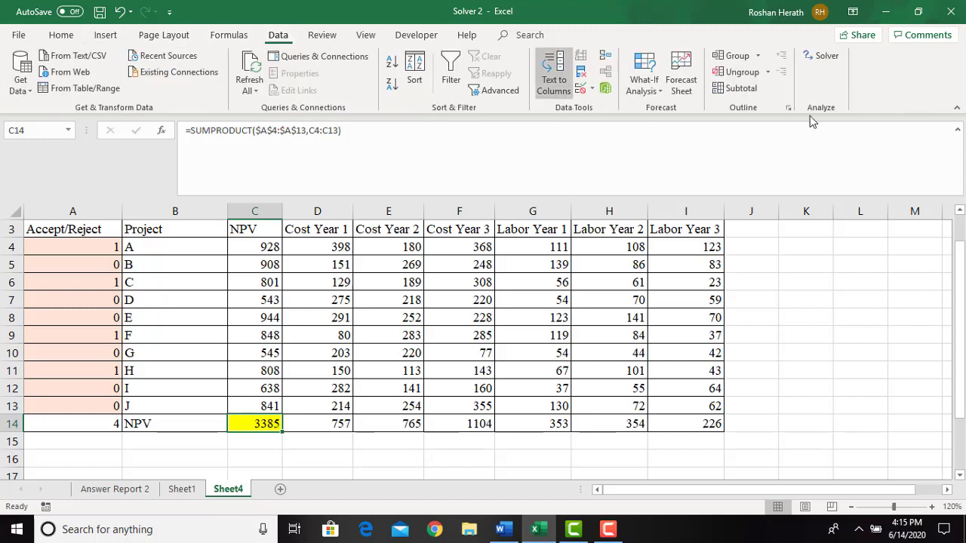
click(821, 57)
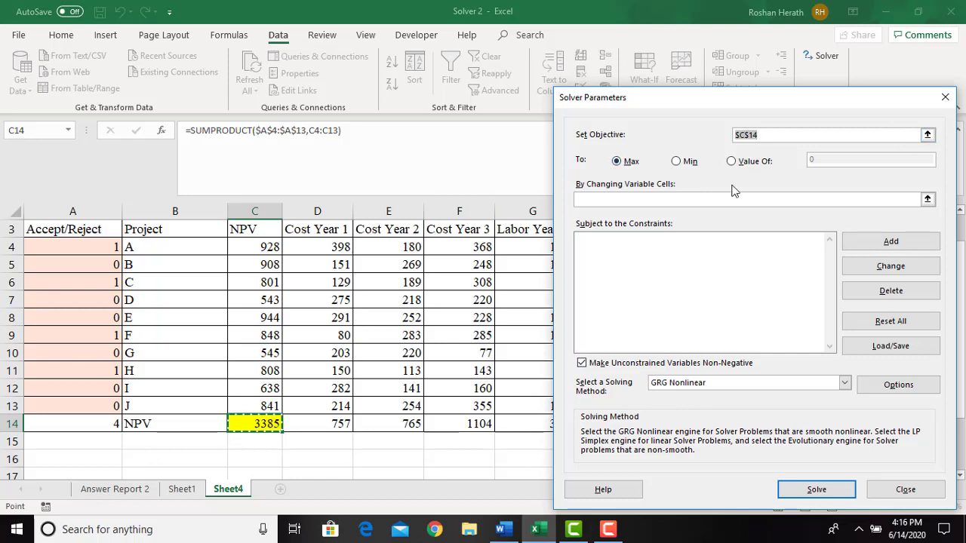
key(BackSpace)
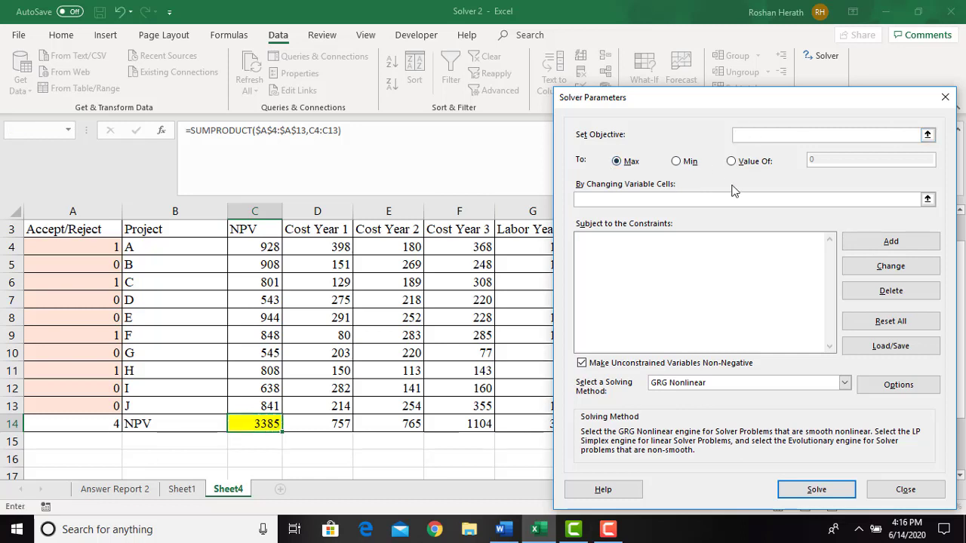
click(240, 420)
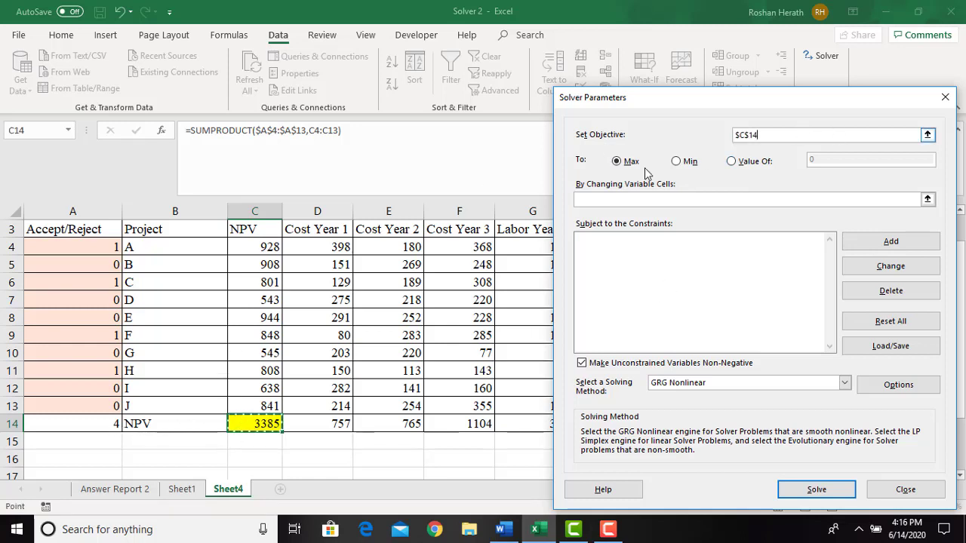
click(603, 200)
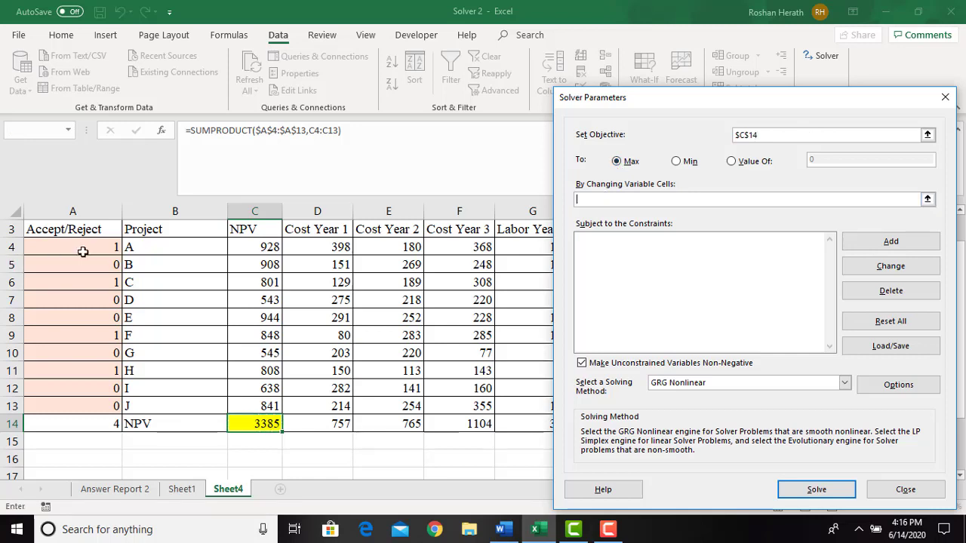
drag(85, 247, 78, 402)
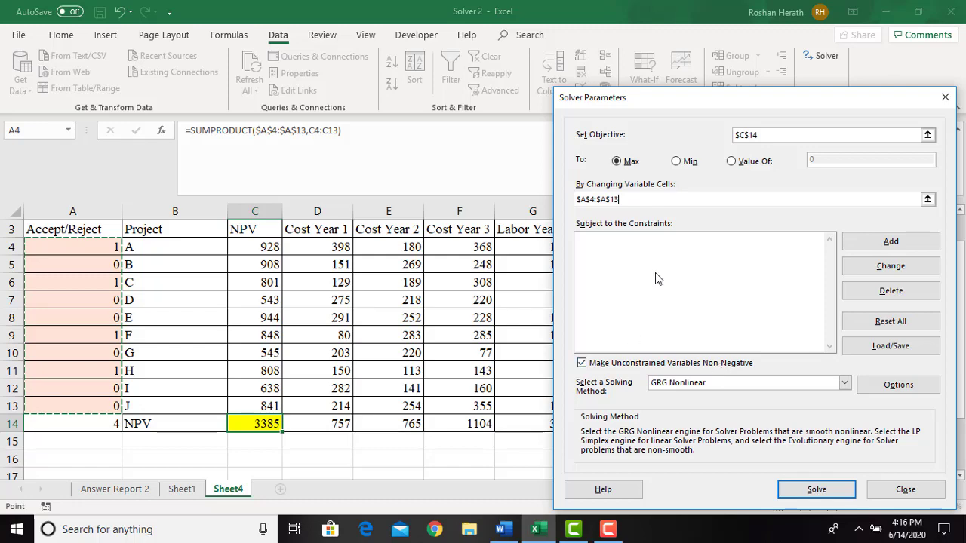
Add a Solver constraint keeping the yearly cost totals D14:F14 <= the capital limits C19:E19
click(868, 257)
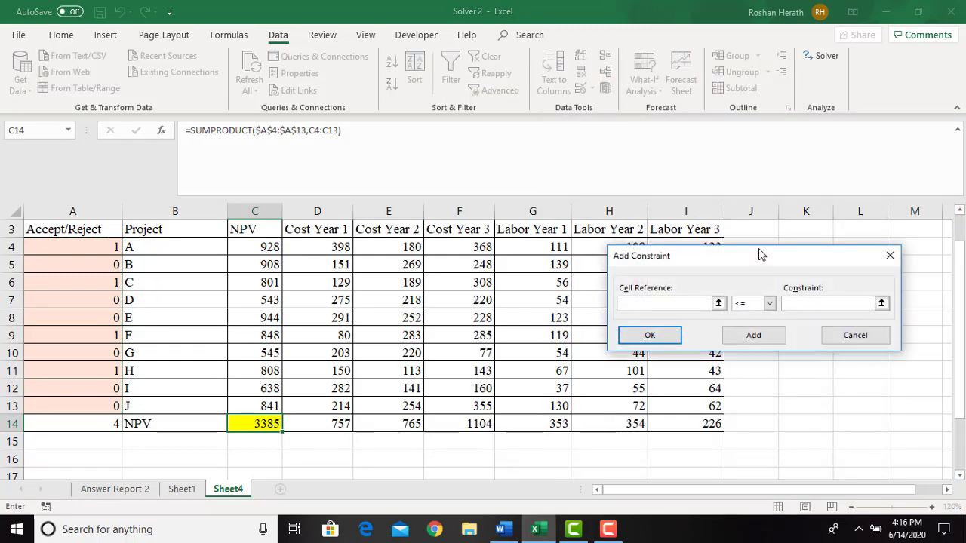
drag(764, 259, 760, 111)
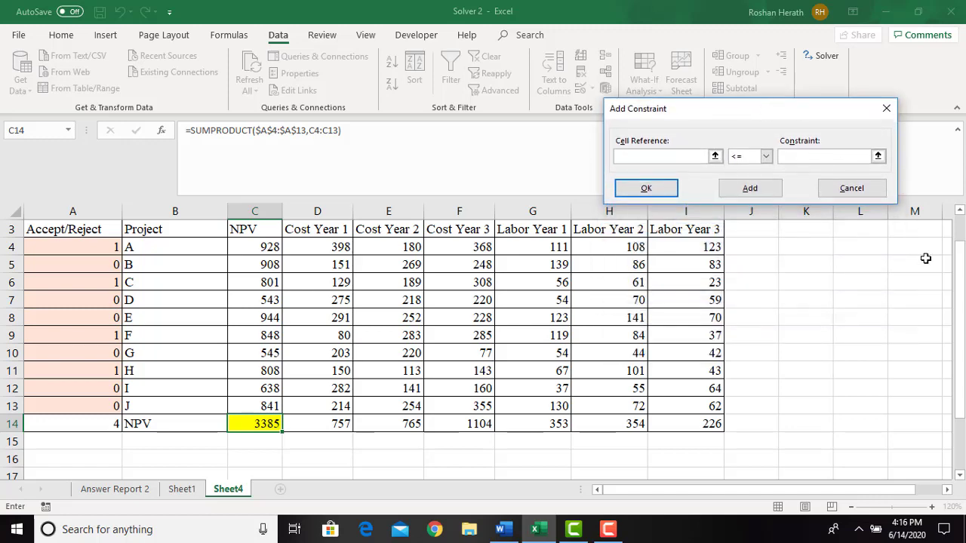
drag(958, 309, 954, 373)
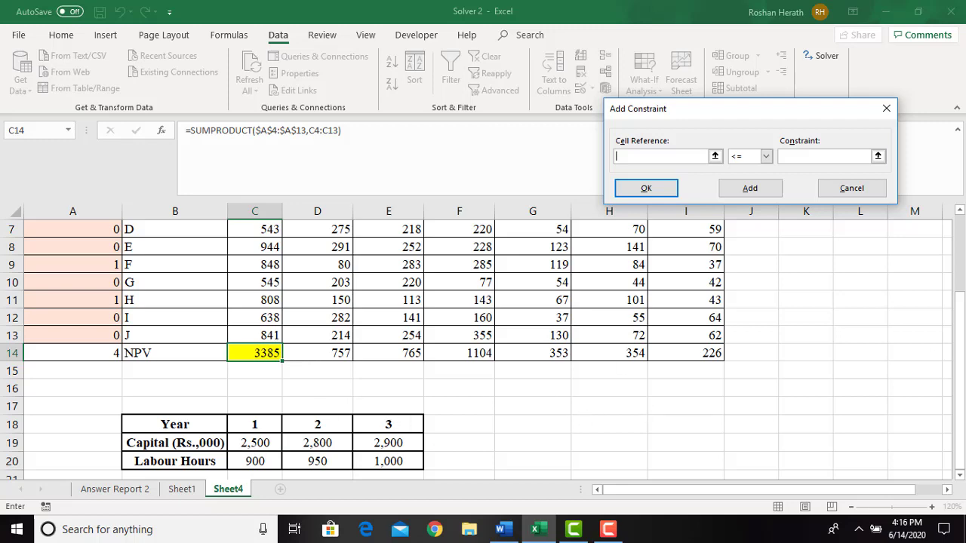
drag(958, 335, 953, 269)
drag(317, 438, 445, 441)
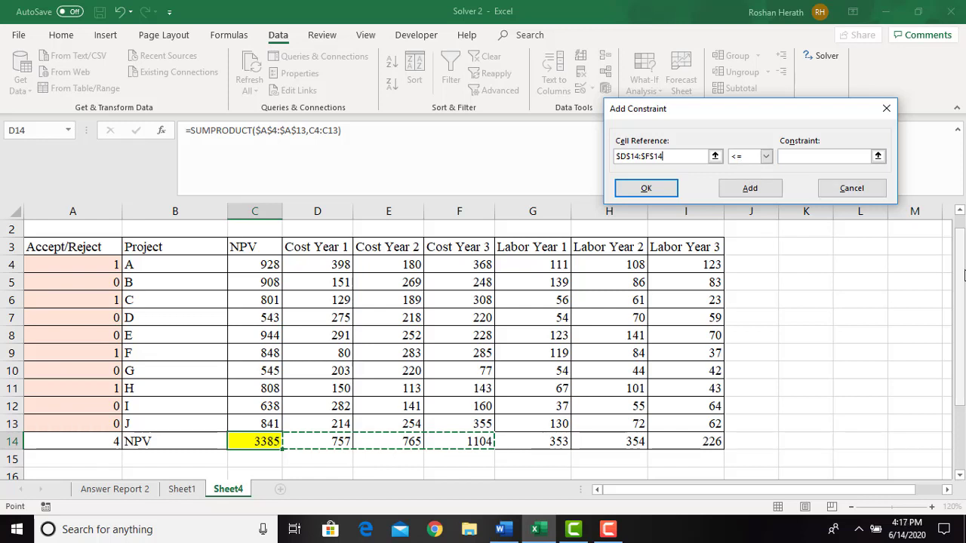
click(789, 159)
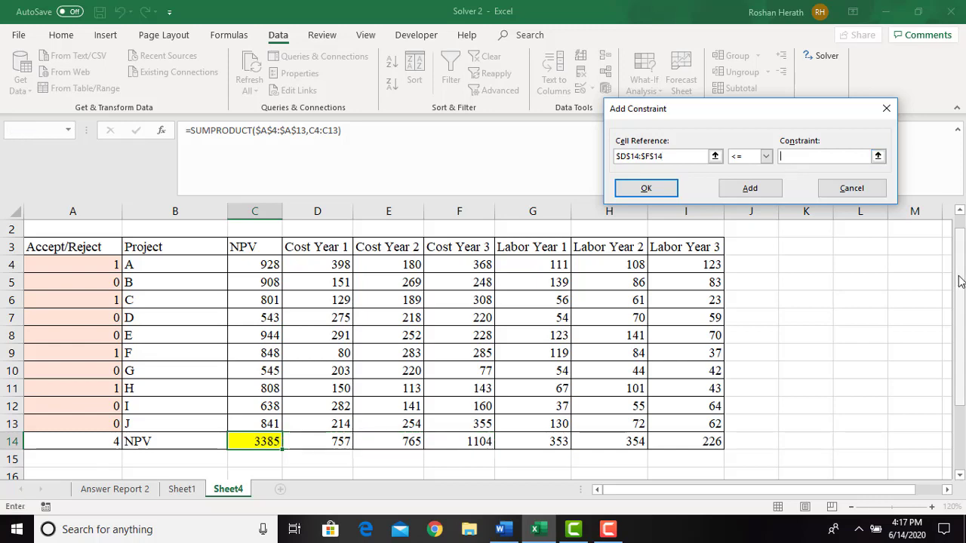
drag(959, 281, 960, 288)
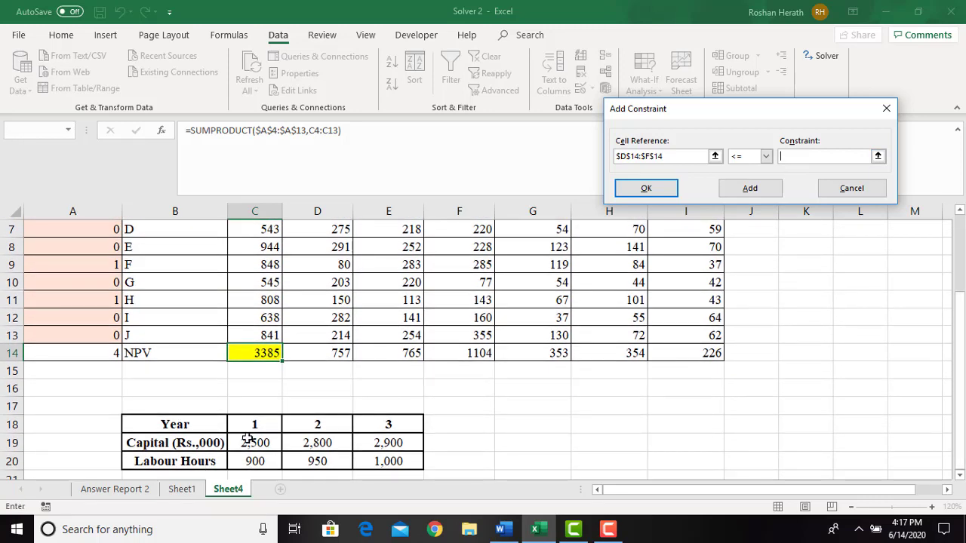
drag(245, 443, 356, 441)
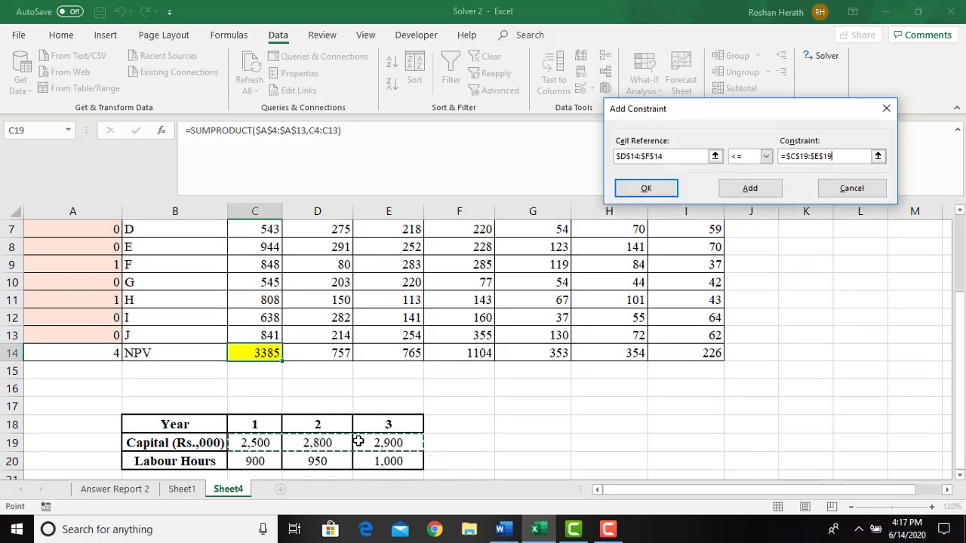
click(748, 199)
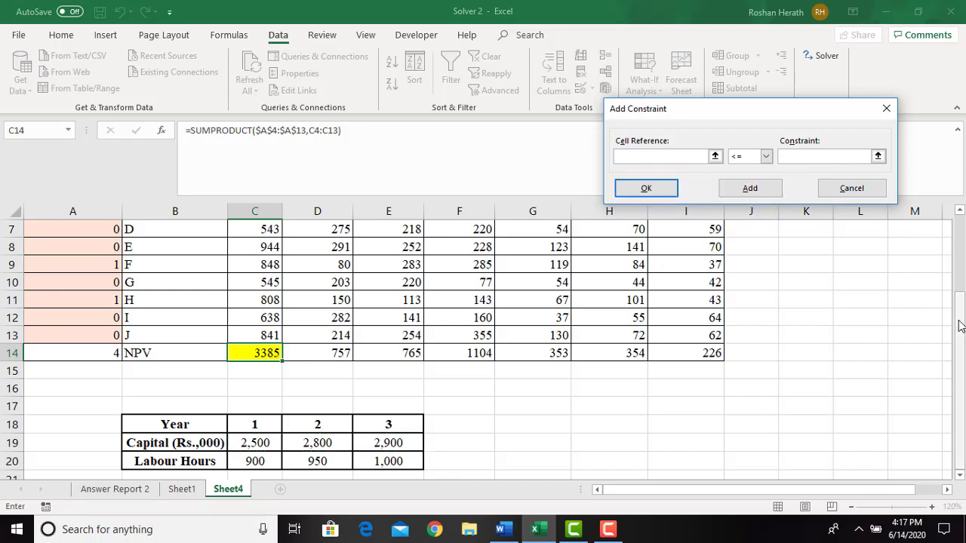
Add a Solver constraint keeping the yearly labour totals G14:I14 <= the labour hour limits C20:E20
drag(960, 326, 959, 237)
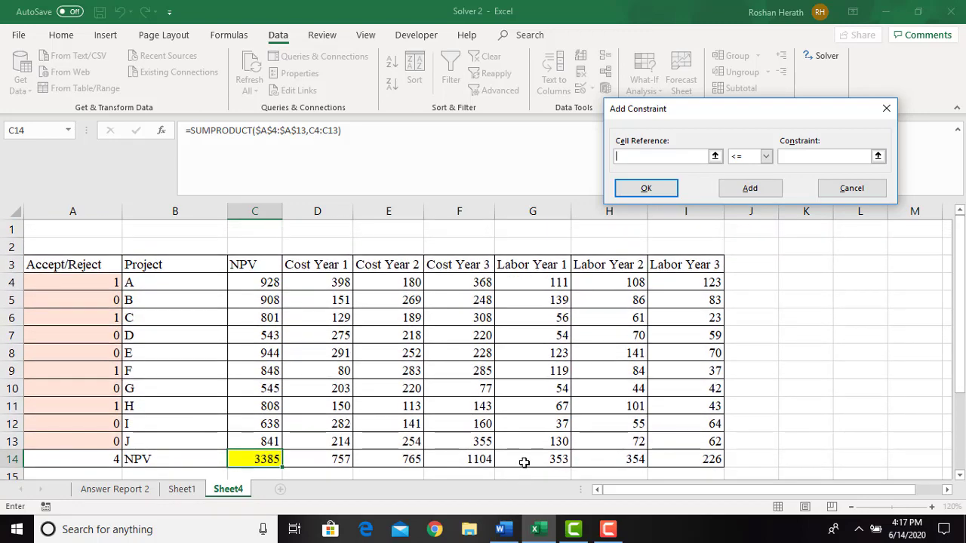
drag(524, 462, 682, 453)
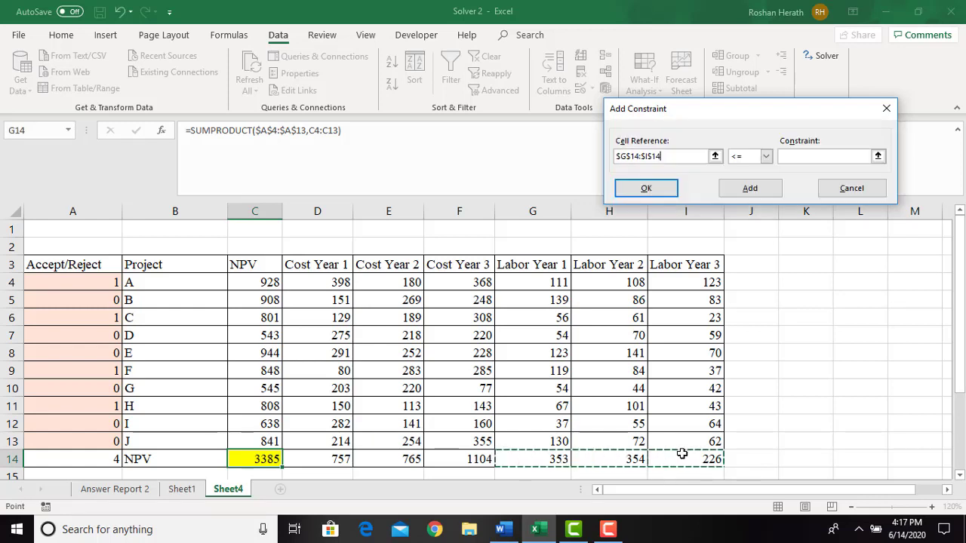
click(797, 157)
drag(960, 302, 952, 406)
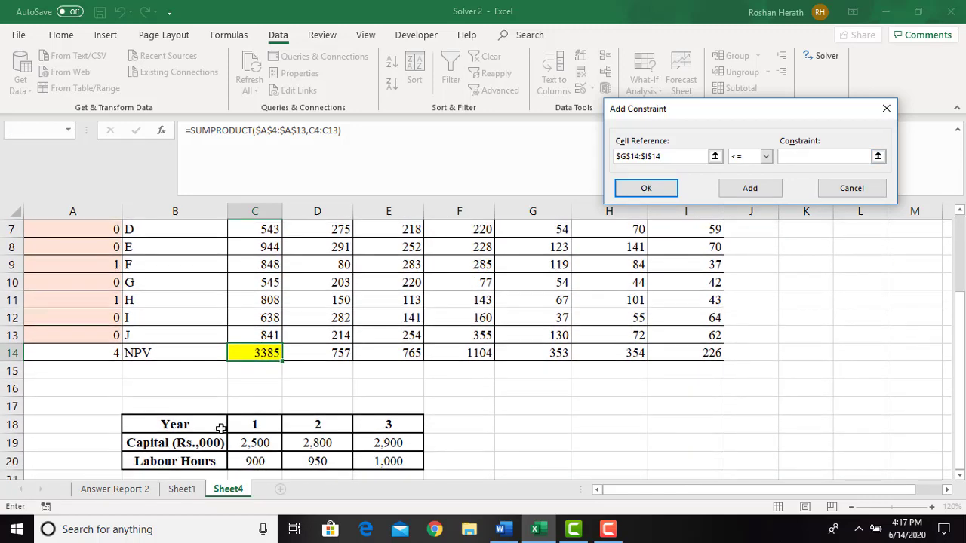
drag(237, 462, 373, 461)
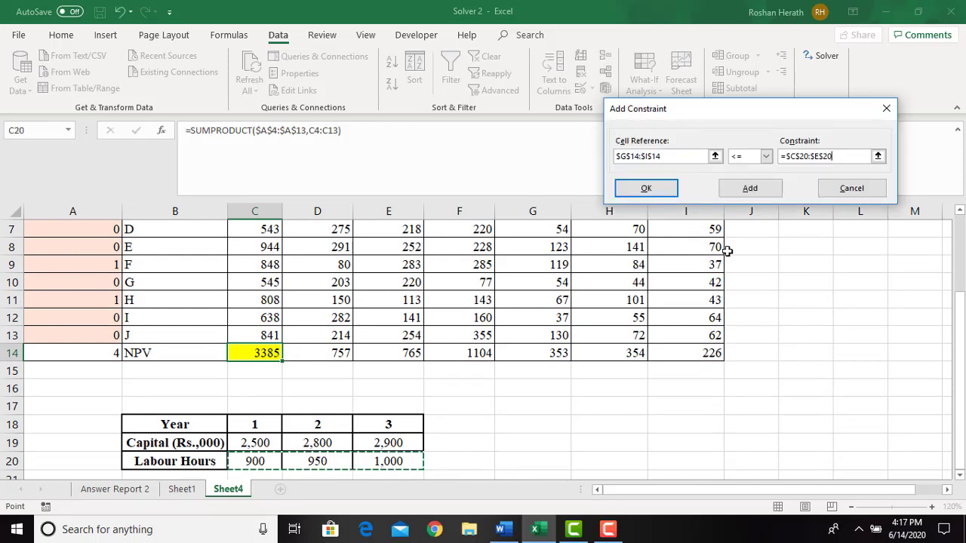
click(750, 190)
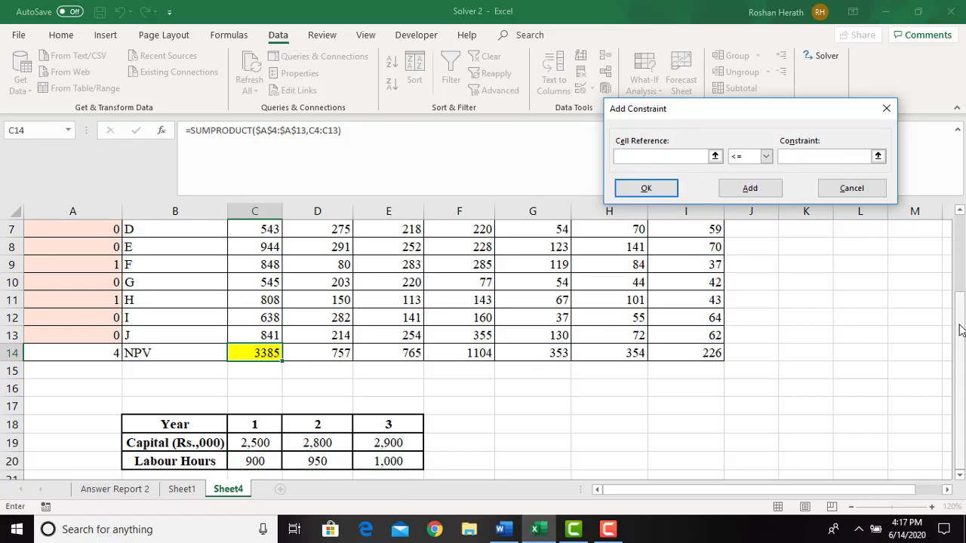
Add a Solver constraint restricting the Accept/Reject cells A4:A13 to binary values
drag(961, 330, 961, 261)
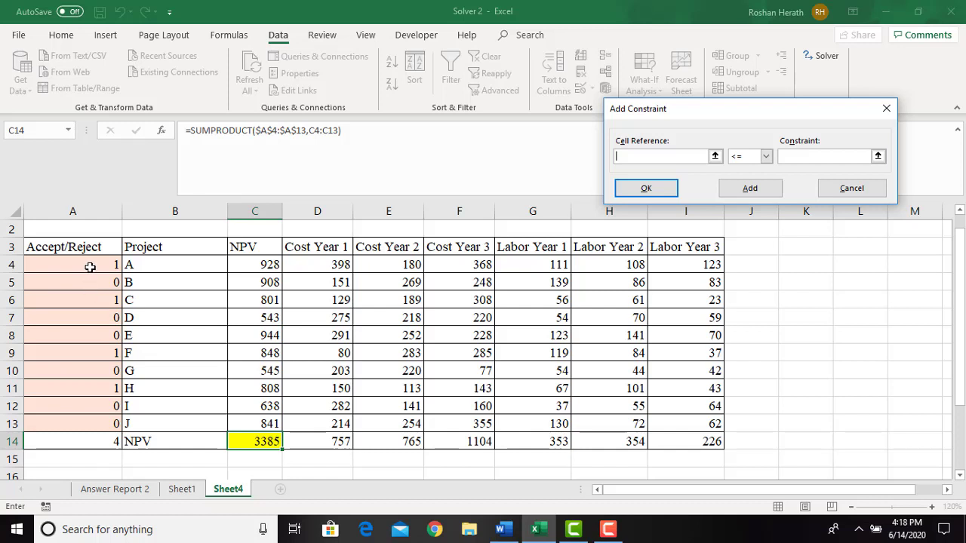
drag(90, 267, 95, 417)
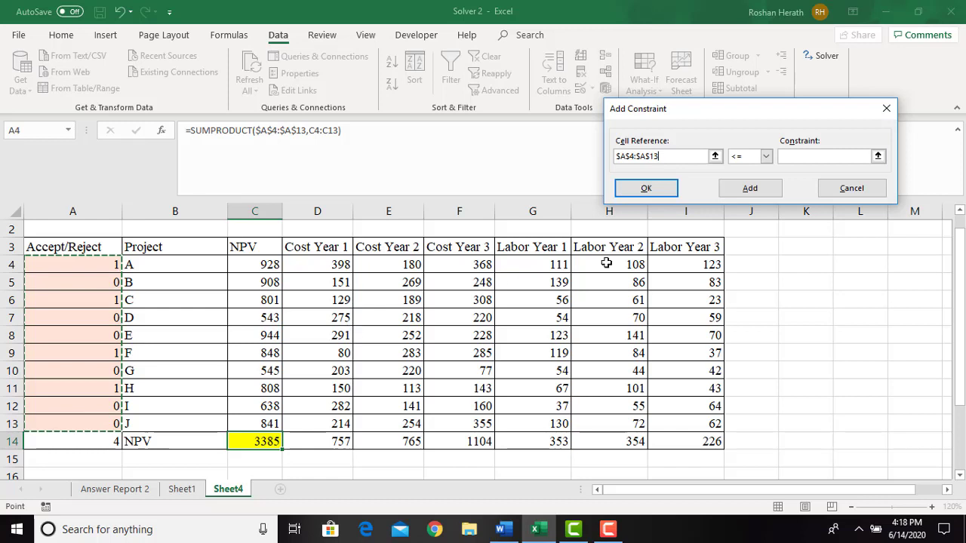
click(765, 159)
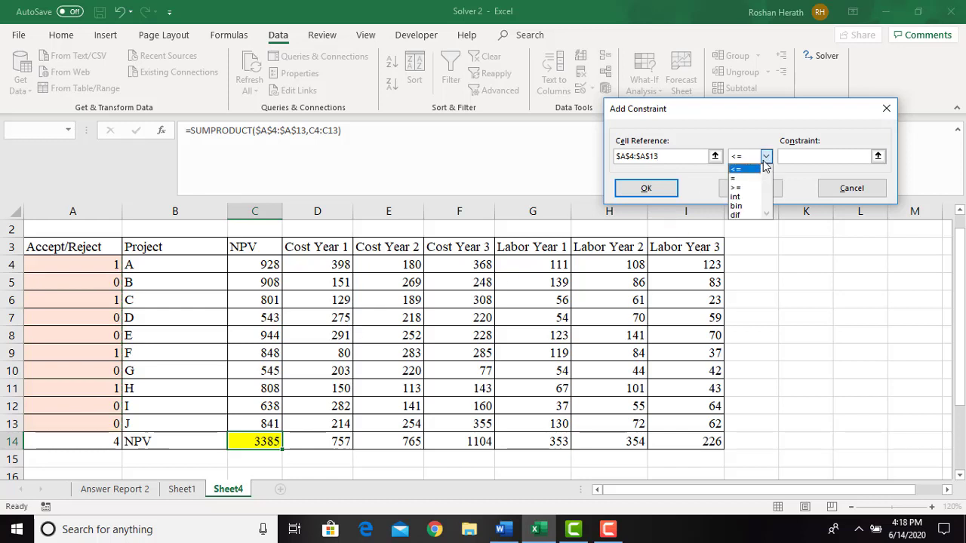
click(736, 205)
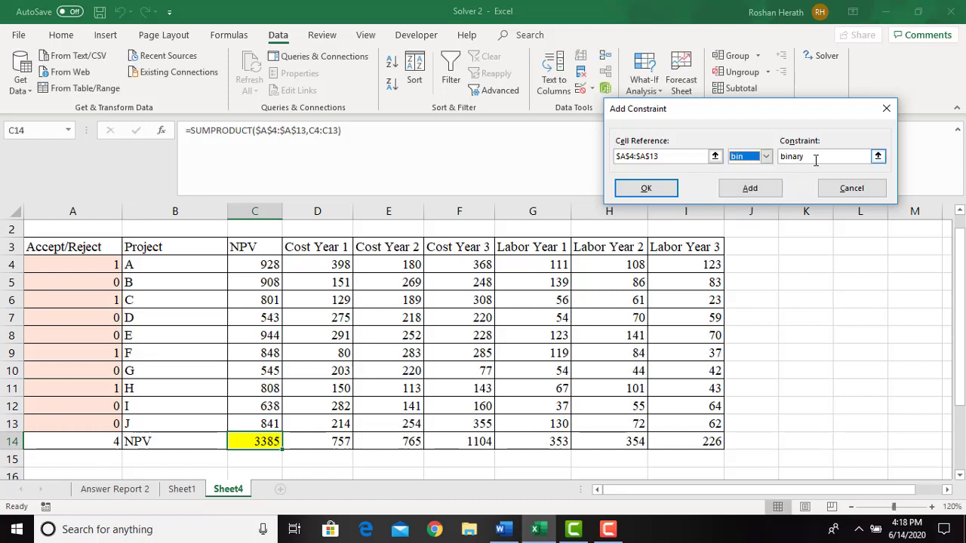
click(750, 189)
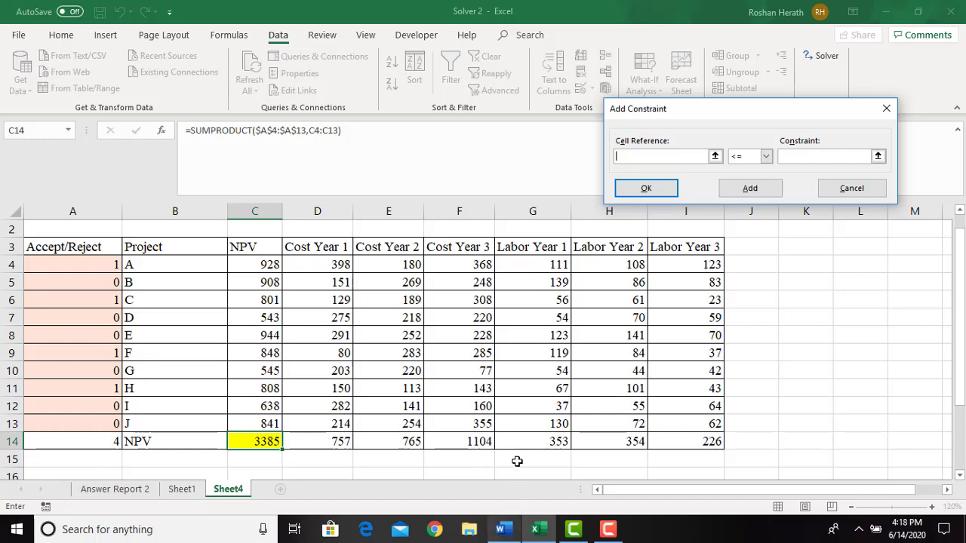
Check the required number of projects in the Word document, and add an Excel Solver constraint setting the Accept/Reject total A14 = 4
click(501, 528)
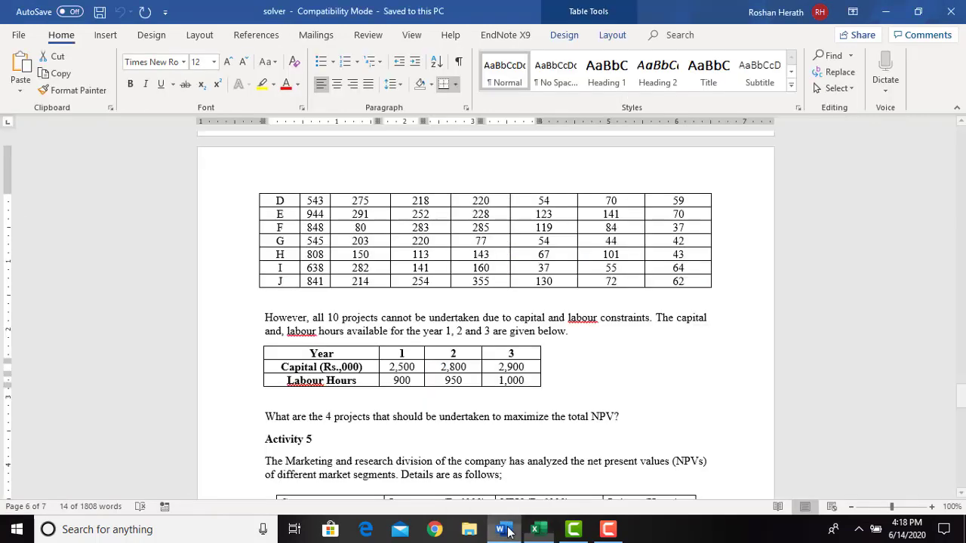
click(350, 414)
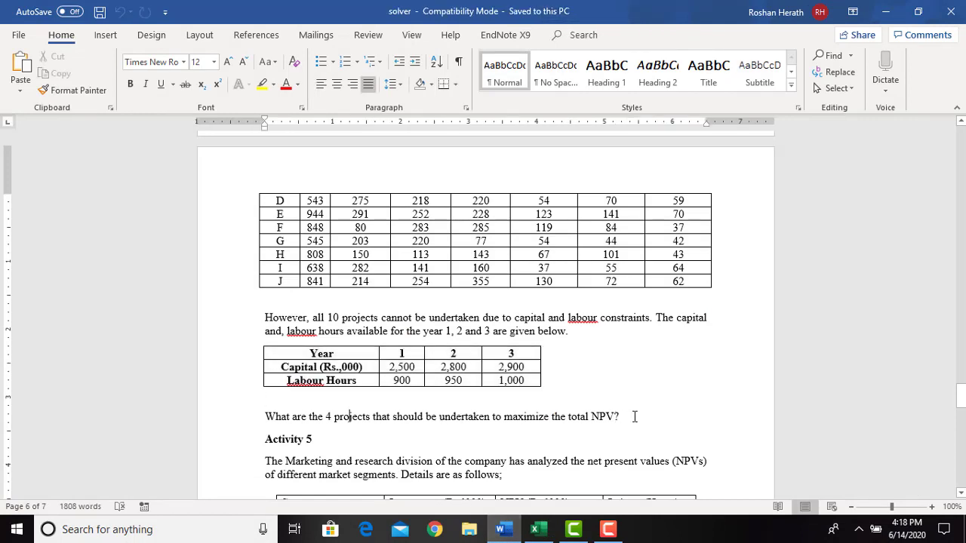
click(506, 530)
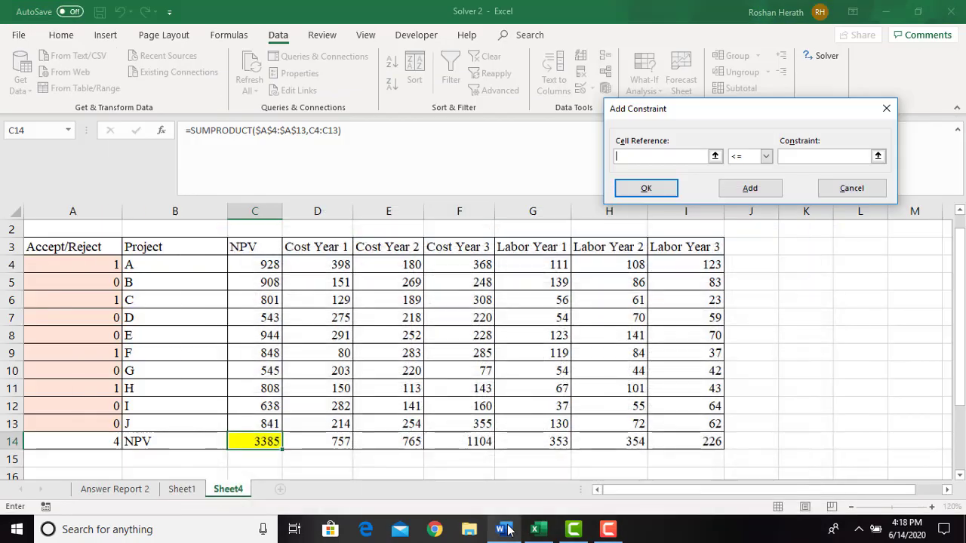
click(99, 439)
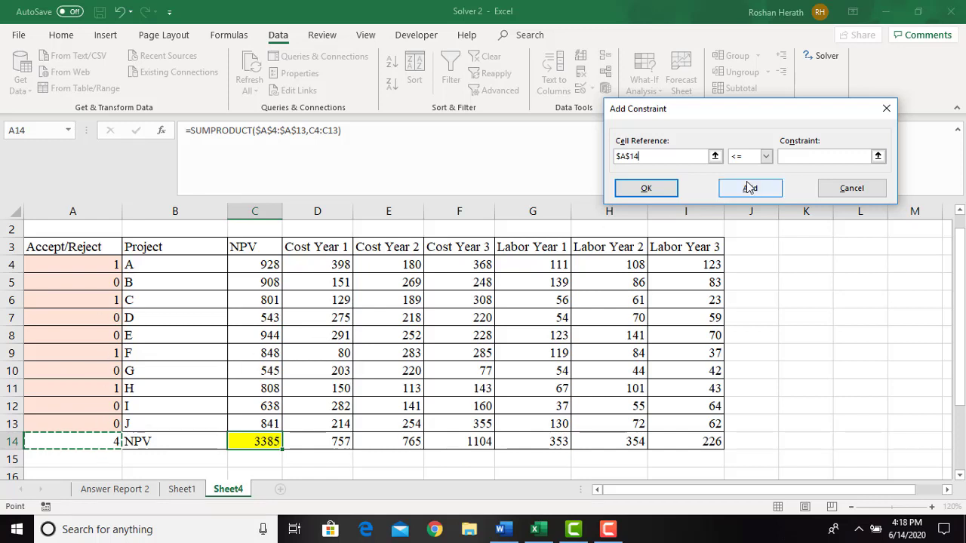
click(764, 158)
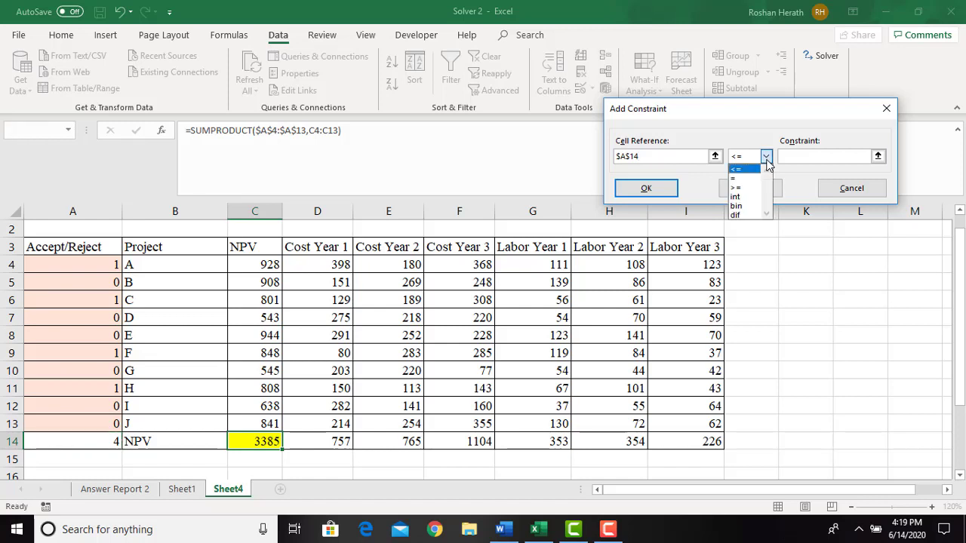
click(751, 180)
click(796, 156)
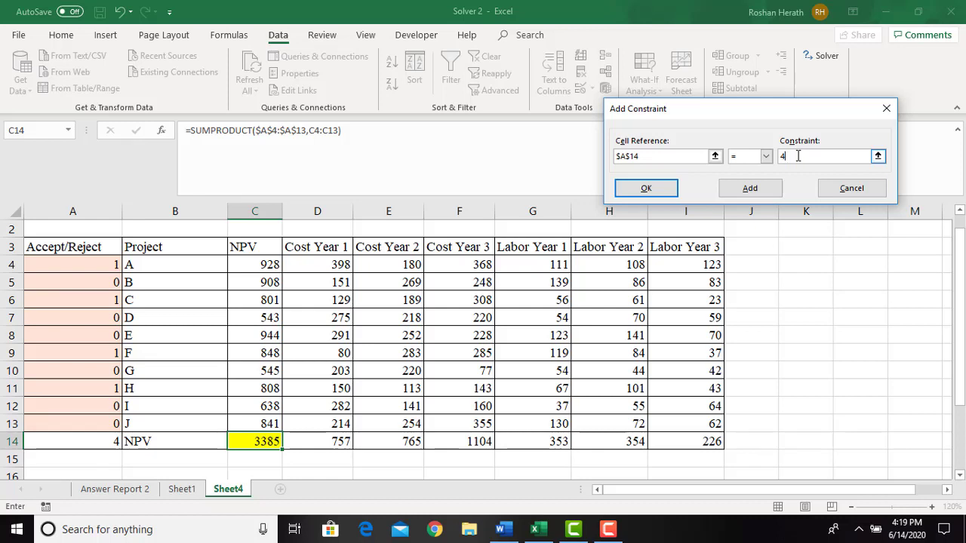
click(656, 188)
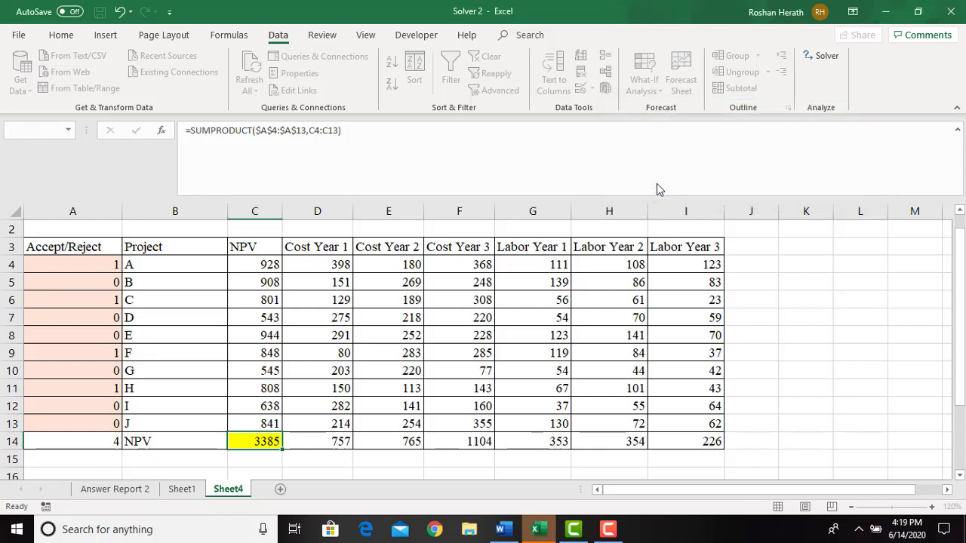
click(537, 532)
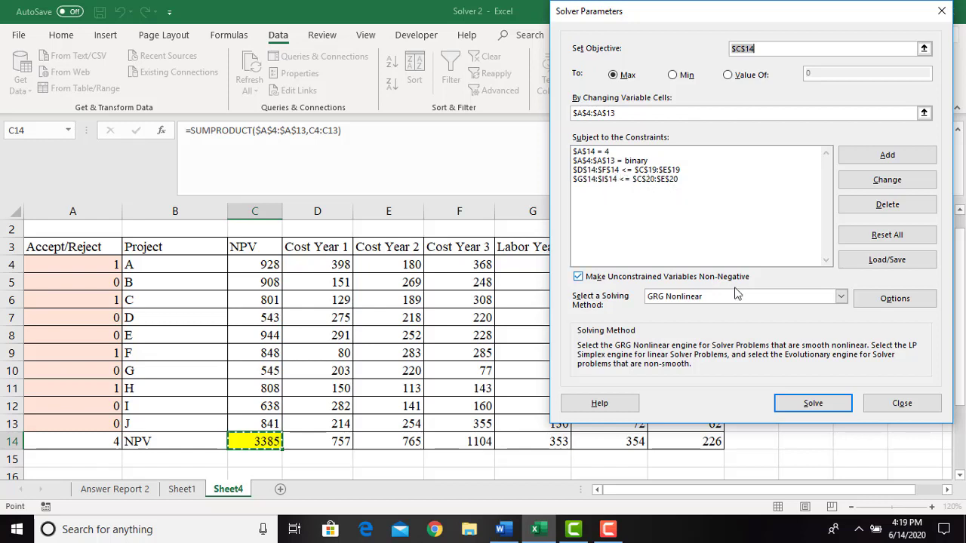
Solve the model with the Simplex LP method, keeping the Solver solution and generating an Answer report
click(840, 299)
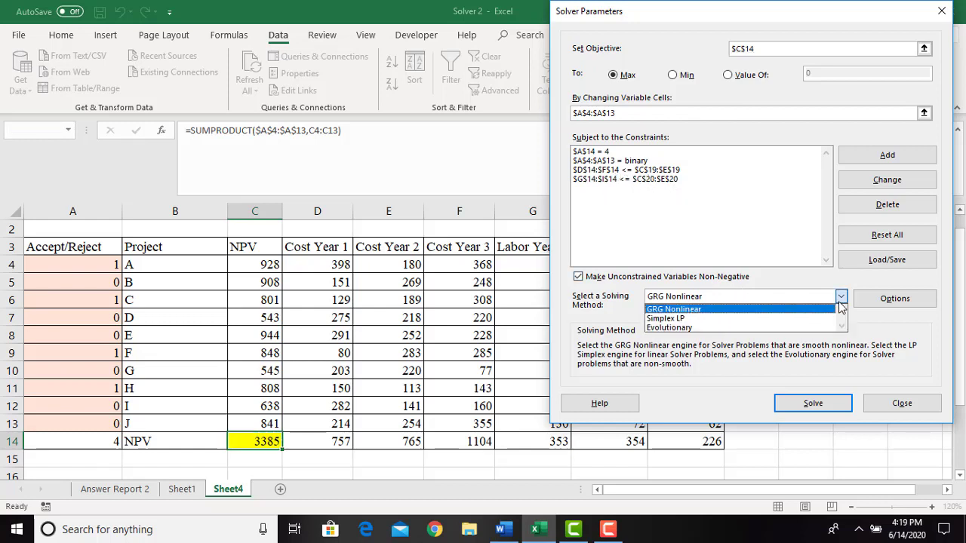
click(690, 319)
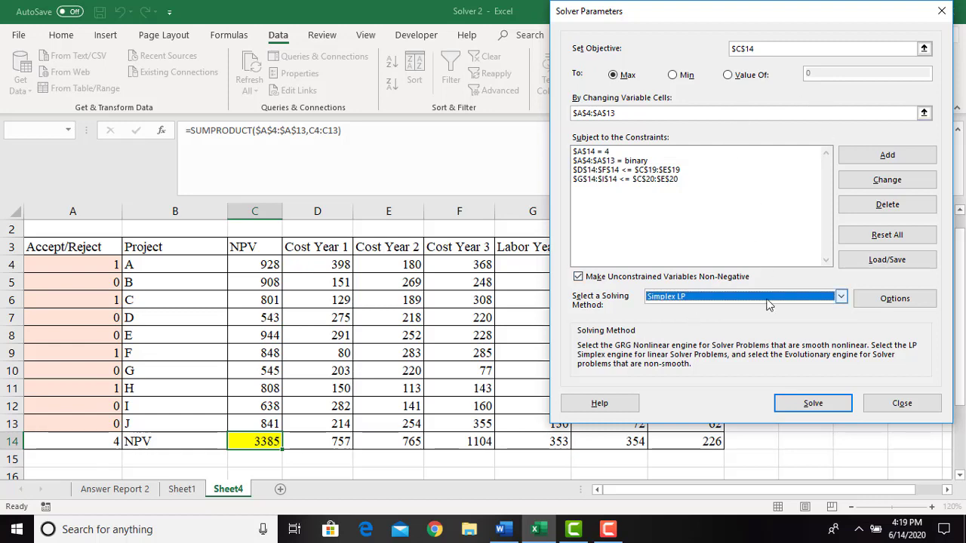
click(805, 409)
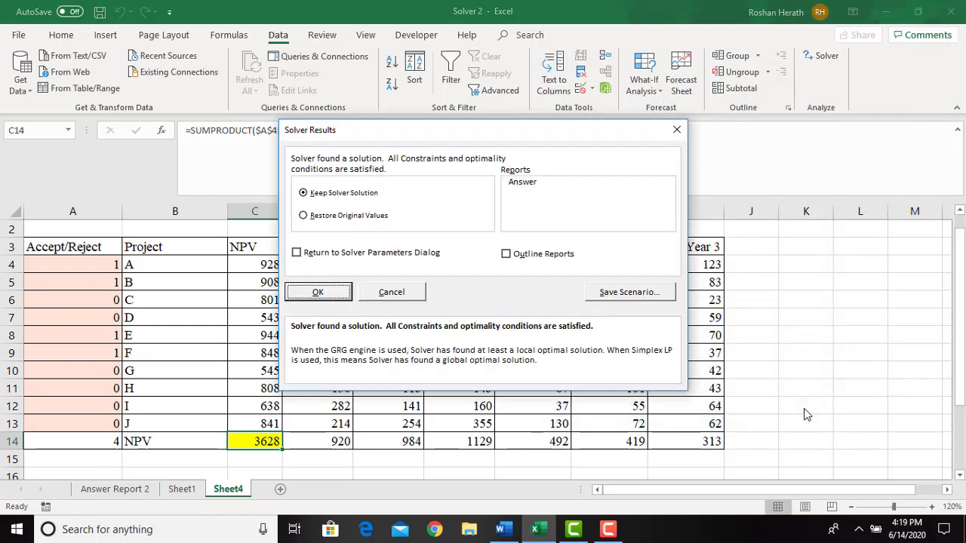
click(531, 183)
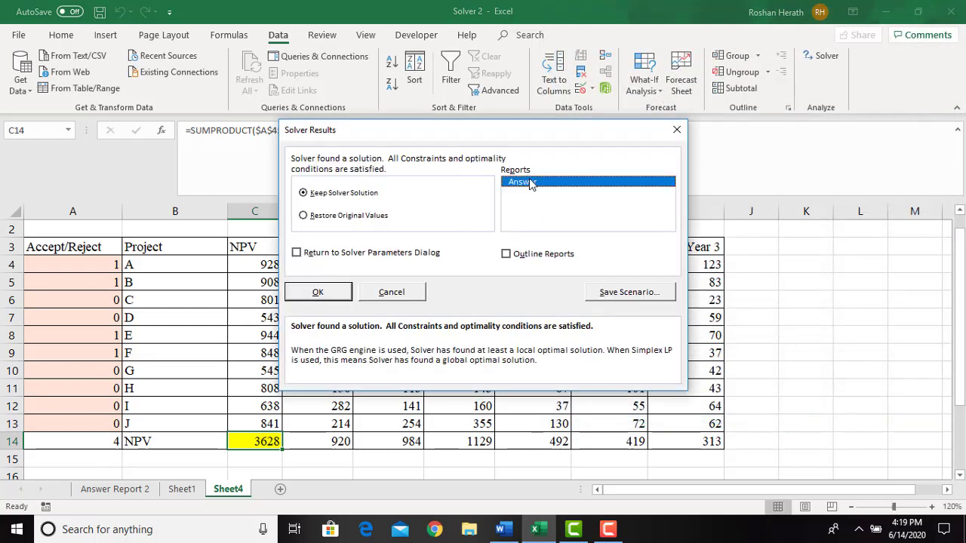
click(320, 299)
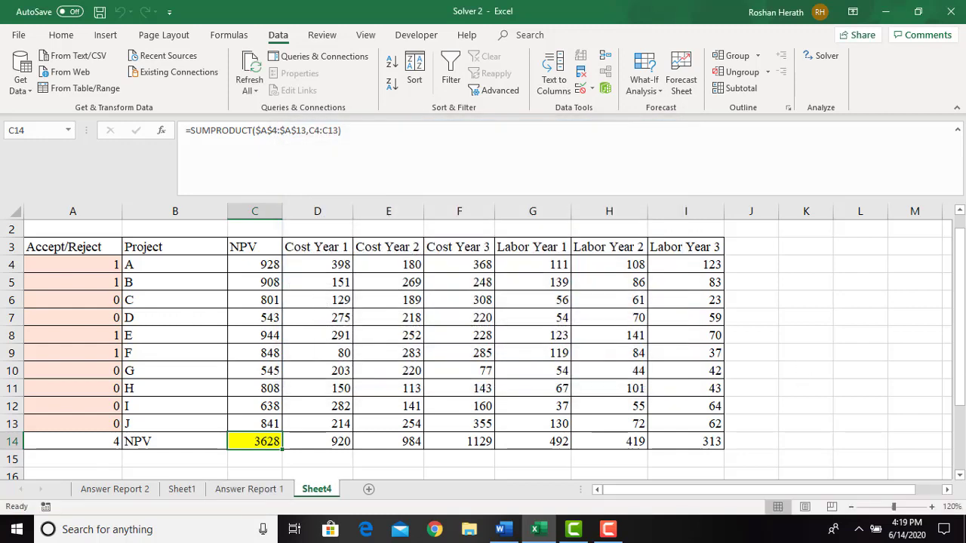
Compare the yearly capital and labour limits in C19:E20 with the solved totals in row 14
drag(960, 366, 953, 498)
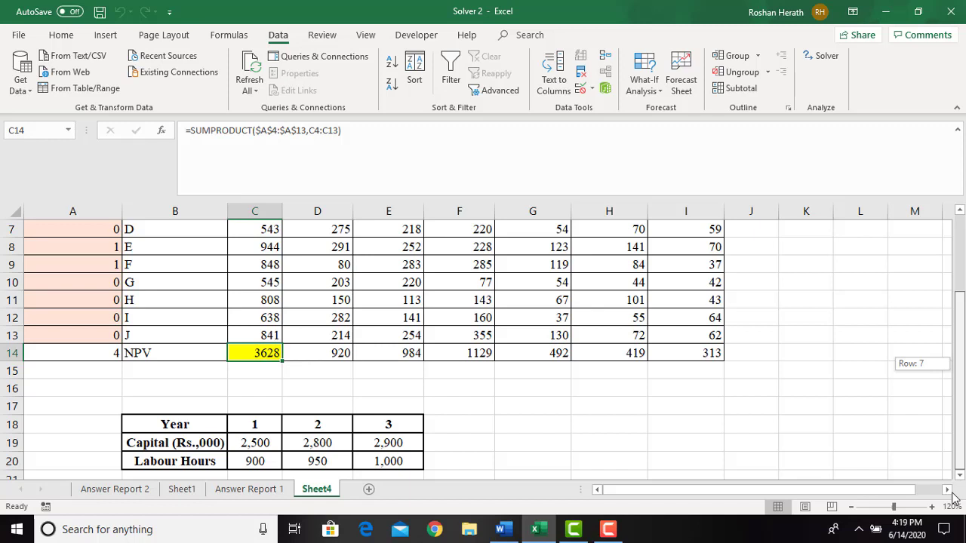
drag(953, 497, 953, 498)
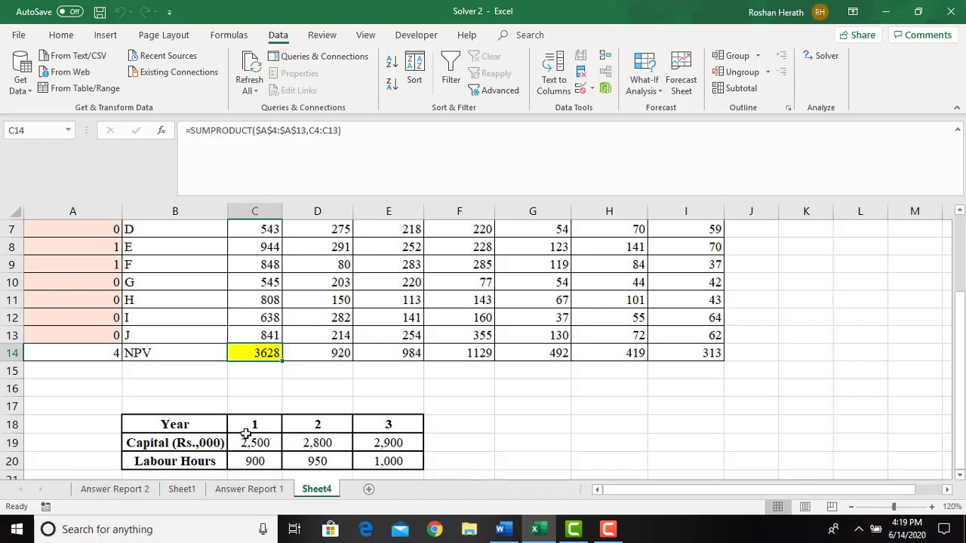
click(245, 458)
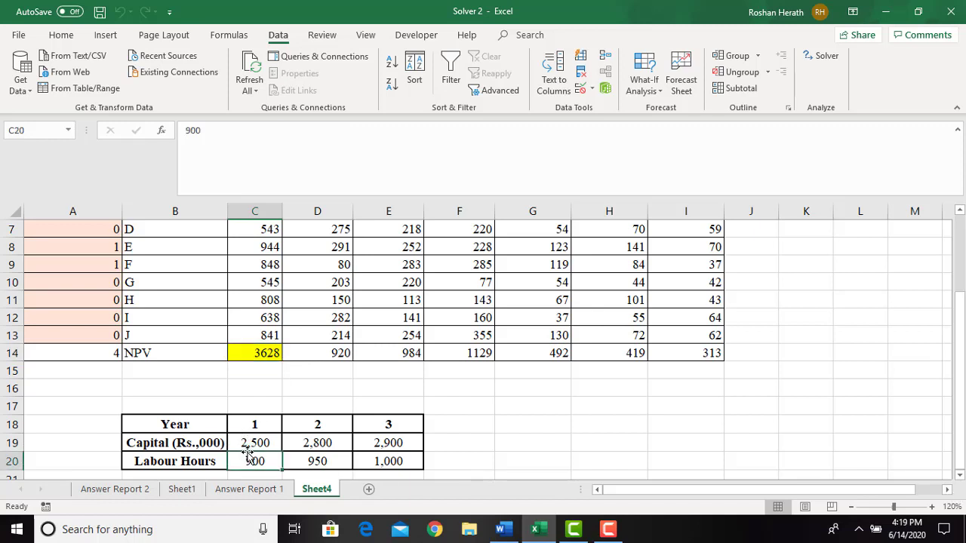
click(241, 443)
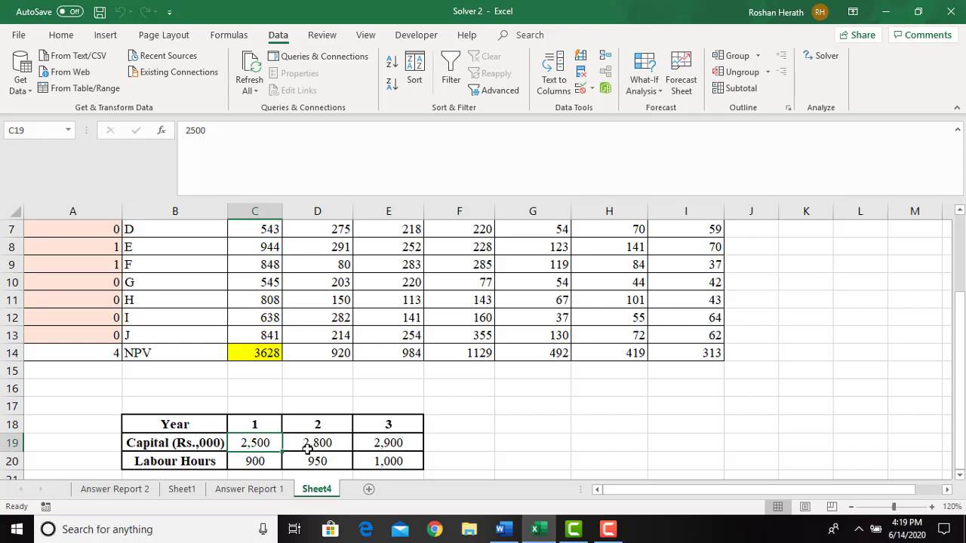
click(63, 36)
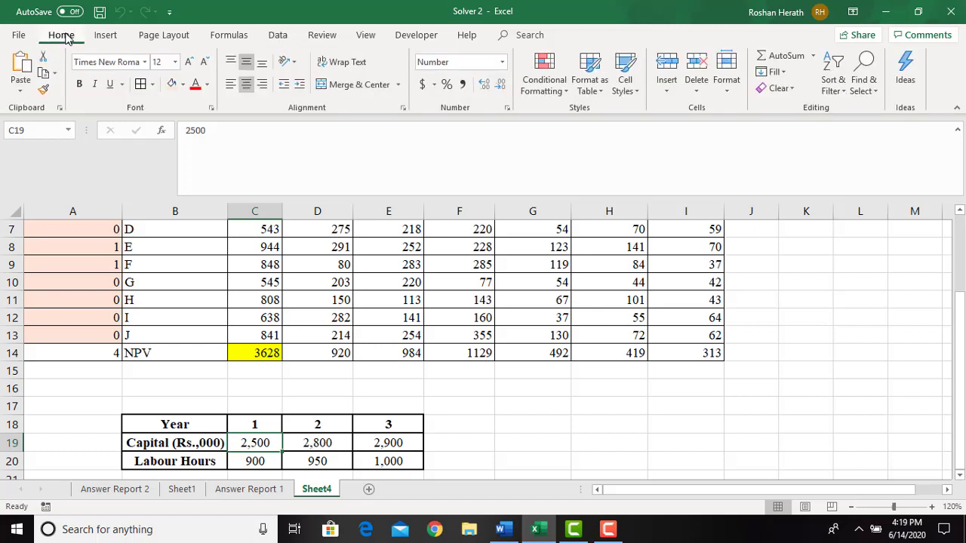
click(317, 441)
click(386, 446)
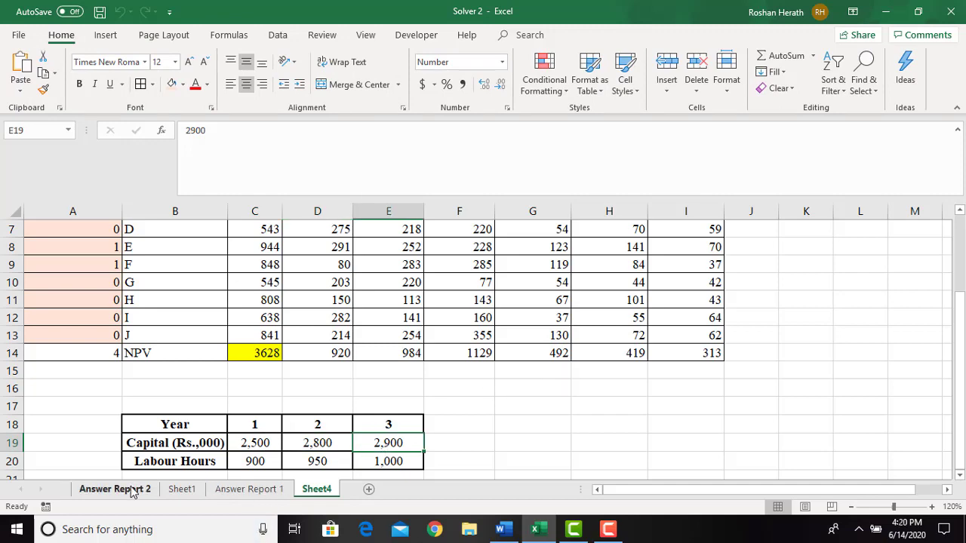
Review the objective, variable cells and constraint status and slack in the Answer Report 1 sheet
click(224, 492)
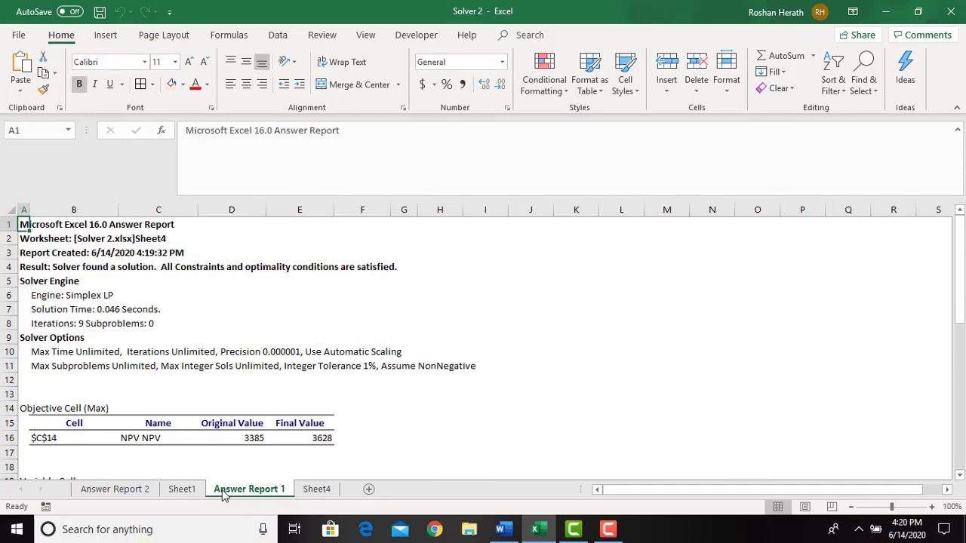
drag(963, 281, 963, 365)
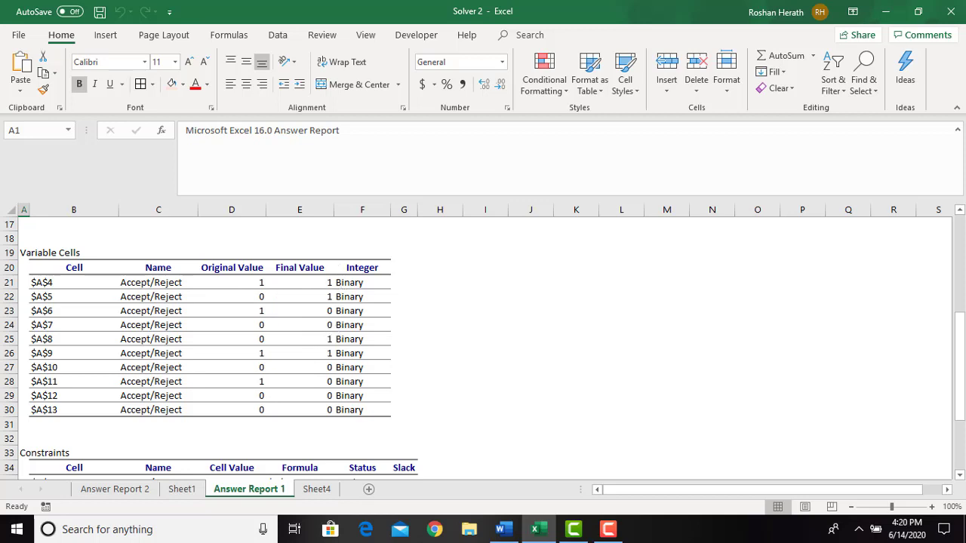
drag(960, 385, 960, 434)
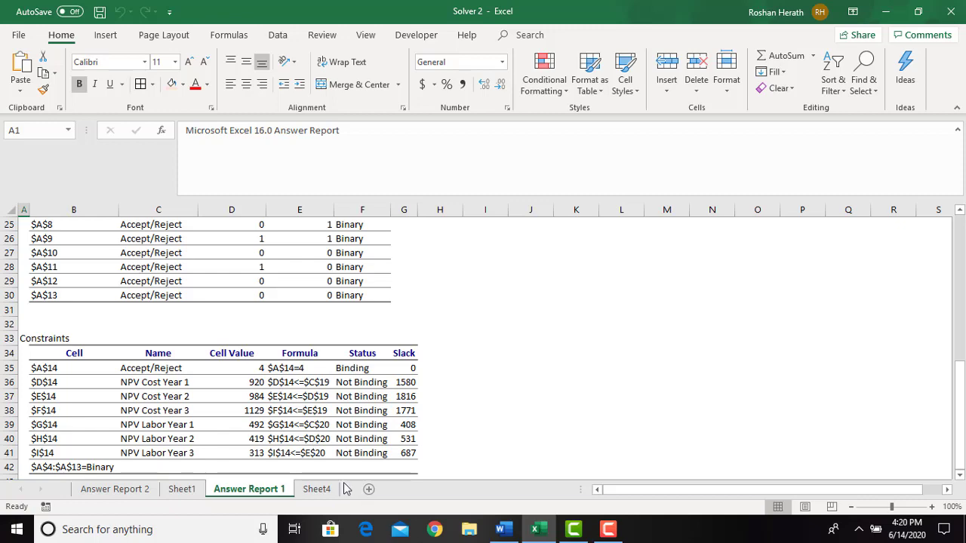
Return to Sheet4 and examine the solved Accept/Reject decisions and their total in A14
click(316, 492)
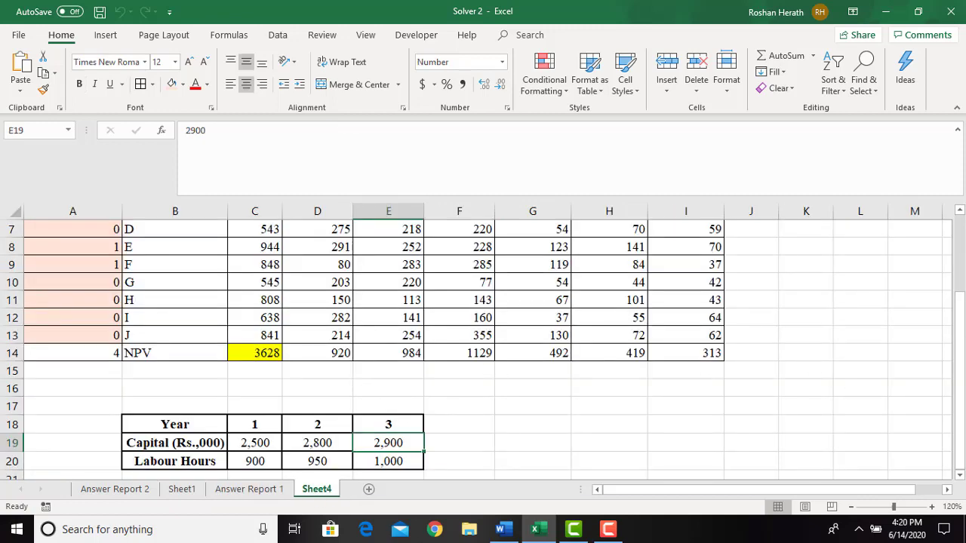
drag(955, 296, 958, 263)
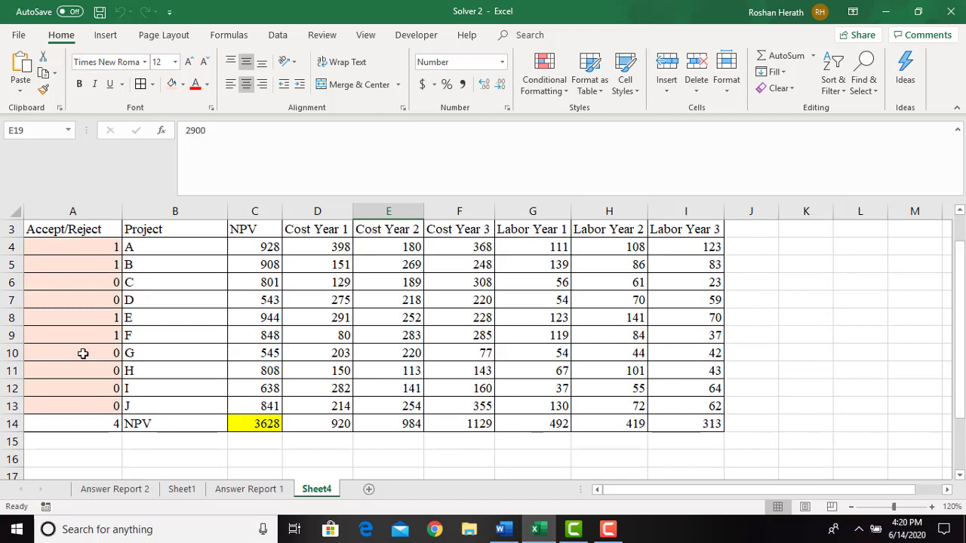
click(96, 425)
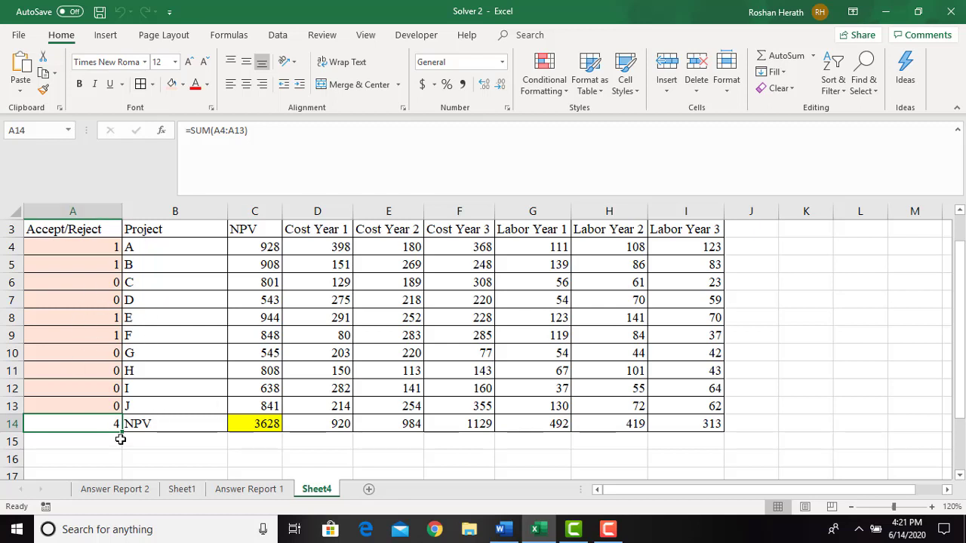
Compare the capital limits in row 19 with the yearly cost totals in row 14, and recheck the accepted-project total in A14
drag(960, 421, 958, 466)
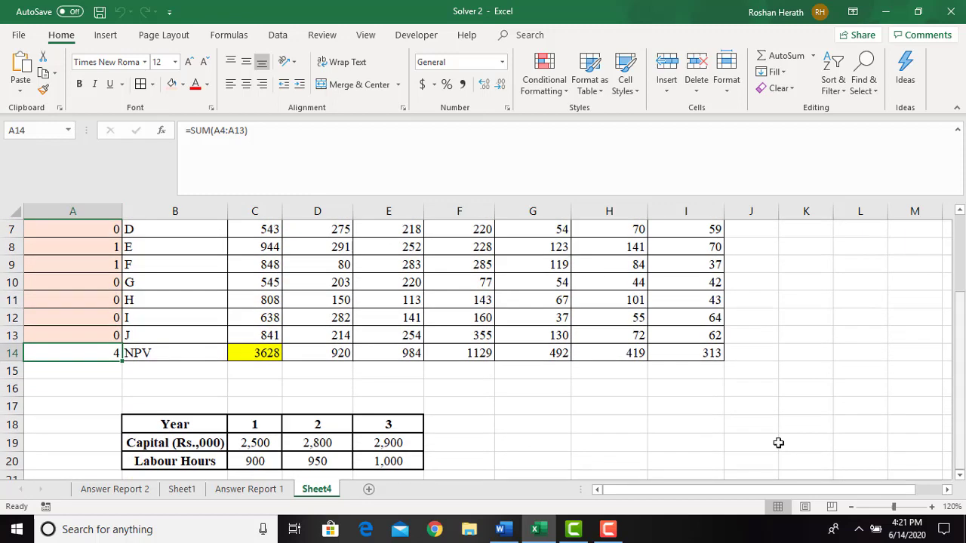
click(255, 443)
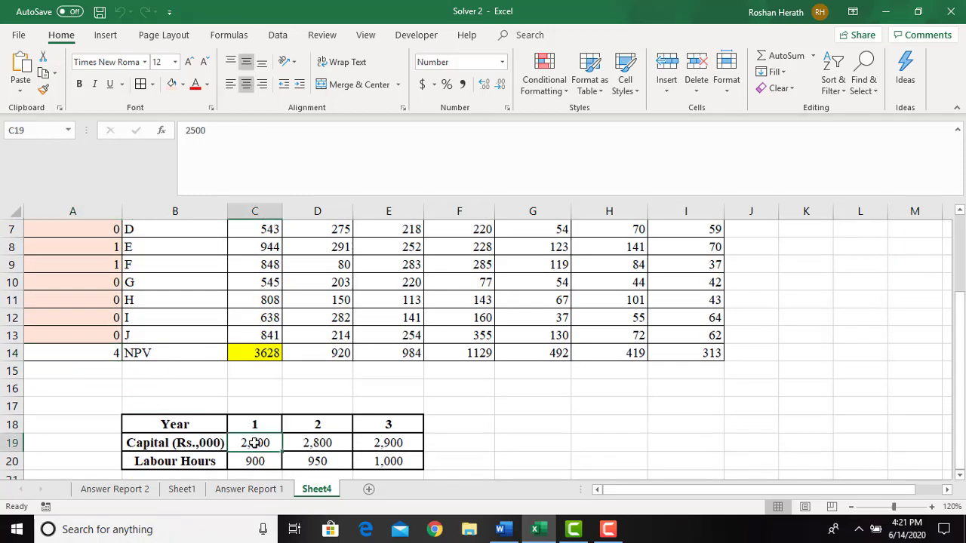
click(329, 356)
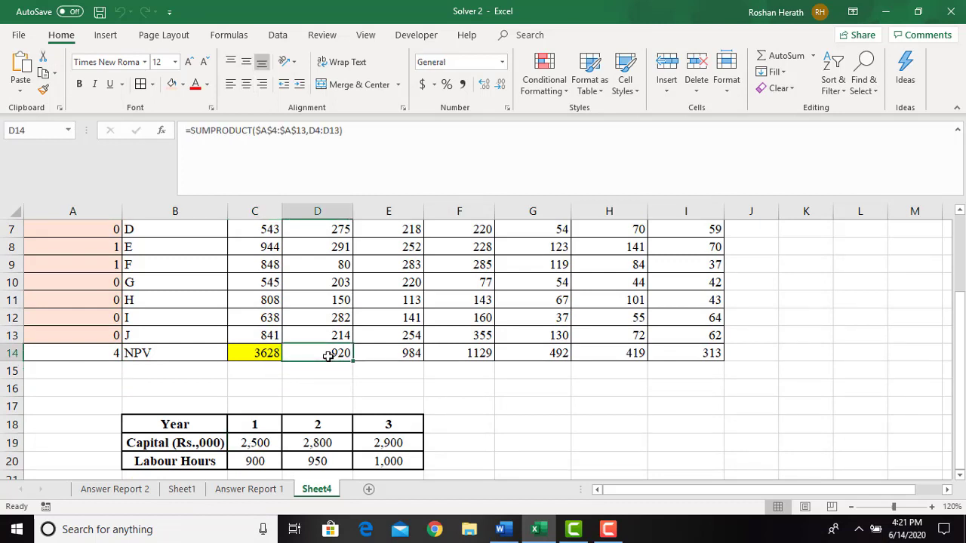
click(314, 442)
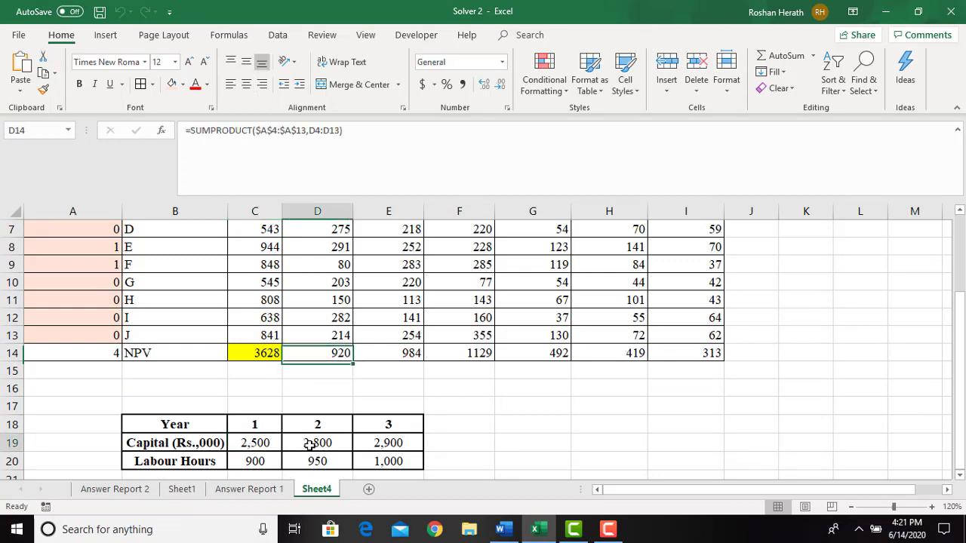
click(384, 355)
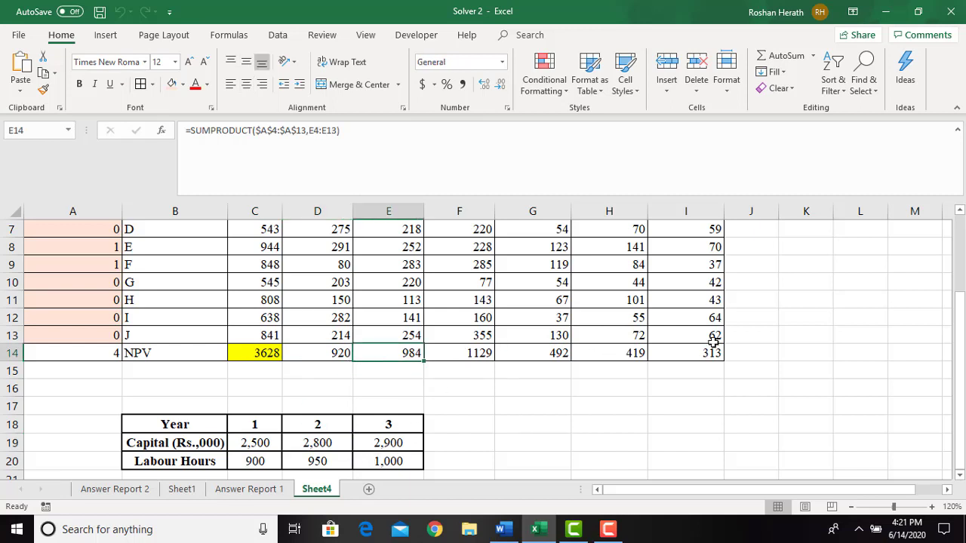
drag(957, 332, 953, 260)
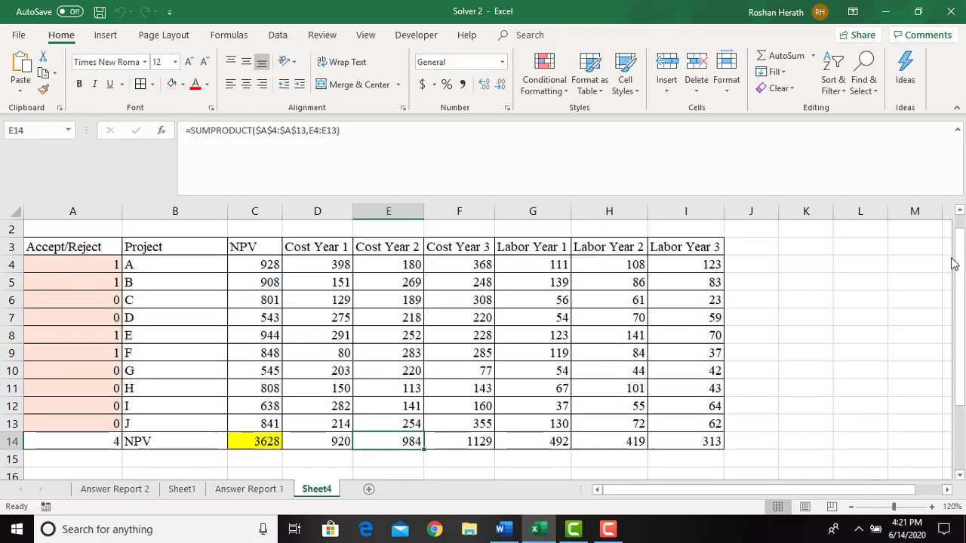
click(89, 449)
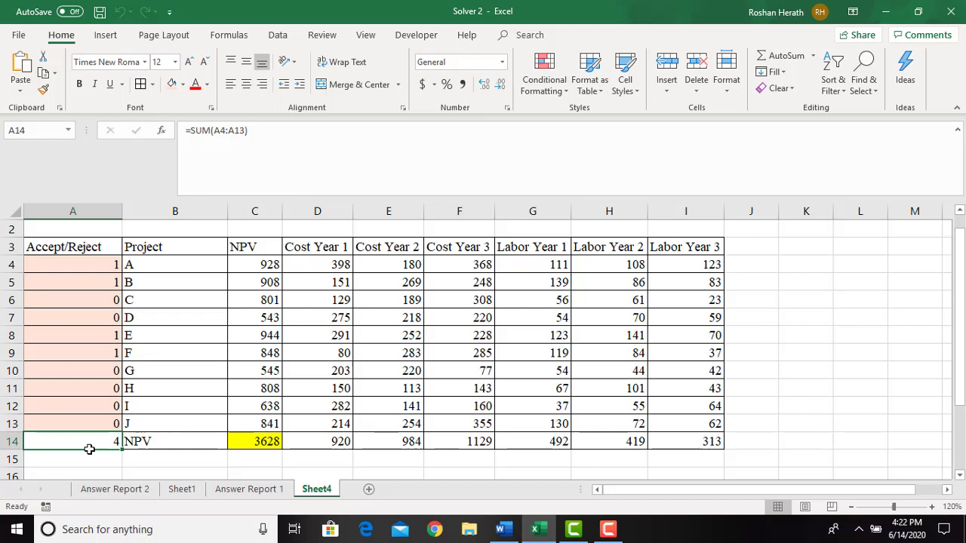
drag(962, 390, 962, 471)
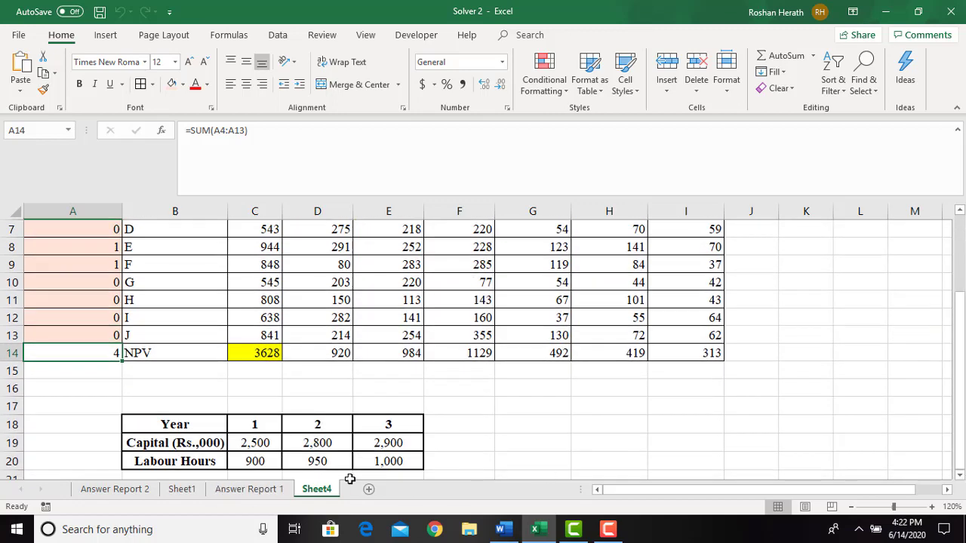
Switch to the solver document in Word and read the Activity 5 problem, looking back at Activity 03
click(503, 531)
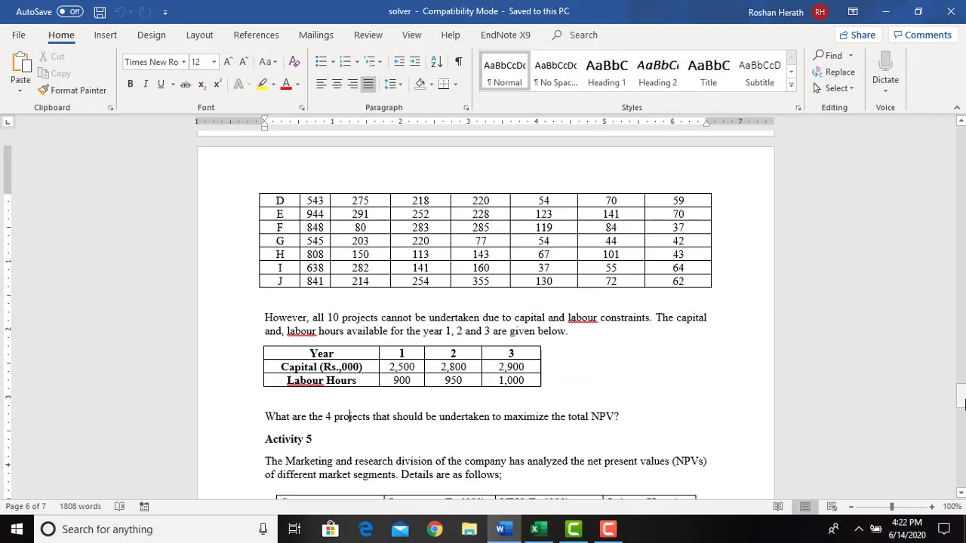
drag(963, 404, 958, 424)
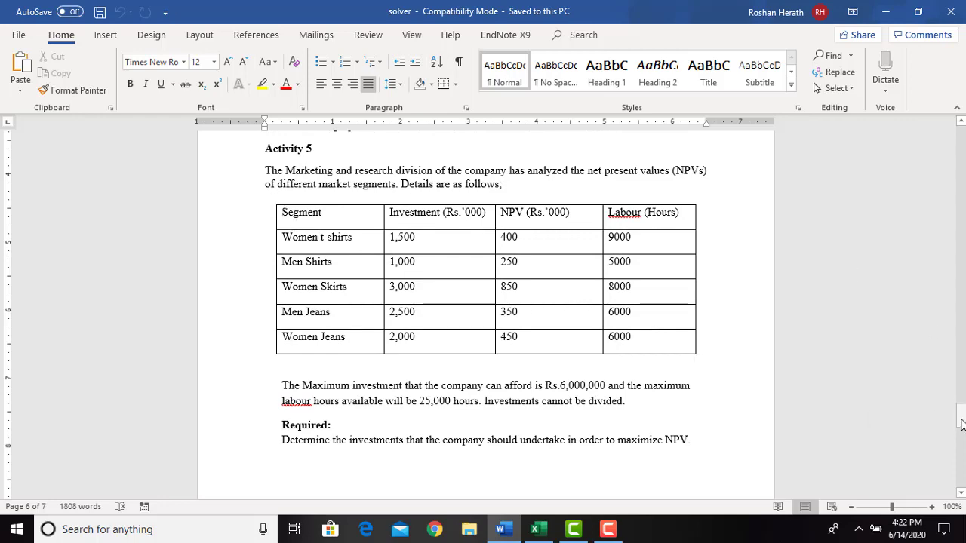
drag(962, 426, 962, 355)
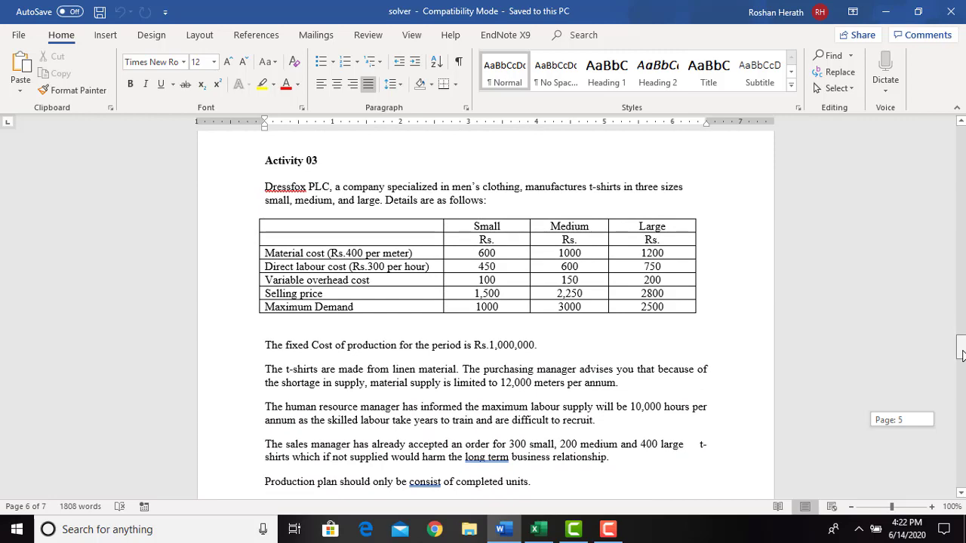
drag(962, 354, 961, 423)
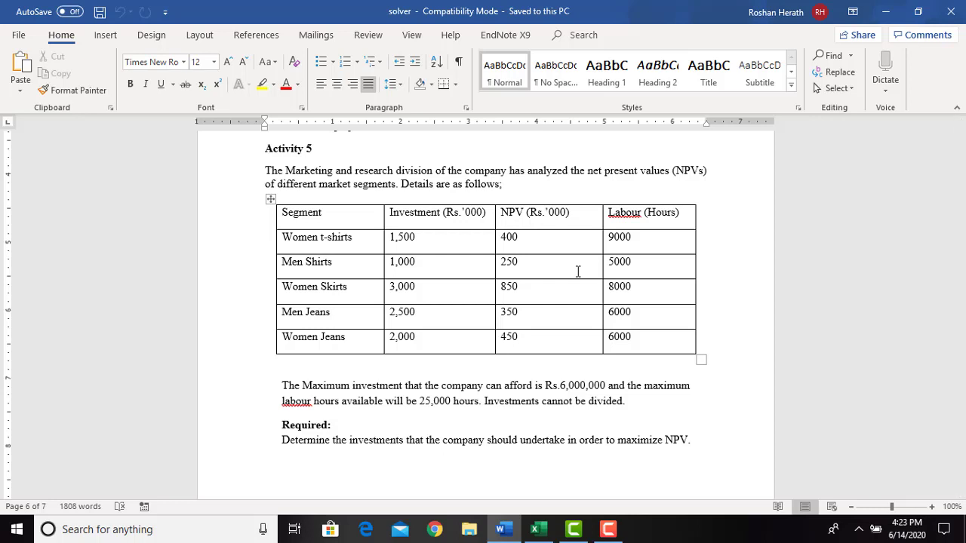
Copy the Activity 5 segment table from Word and paste it at C3 of a new worksheet in the Solver 2 Excel workbook
right_click(272, 198)
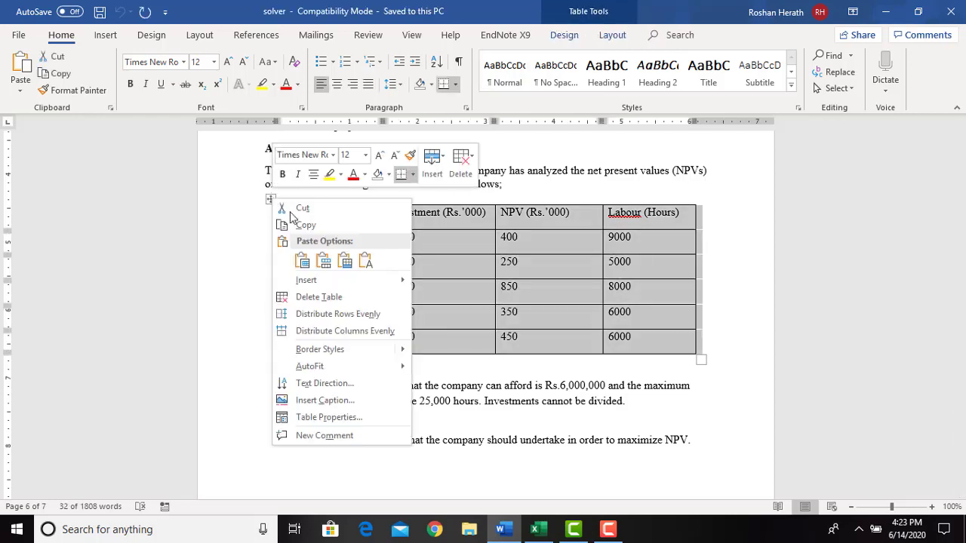
click(298, 224)
click(536, 530)
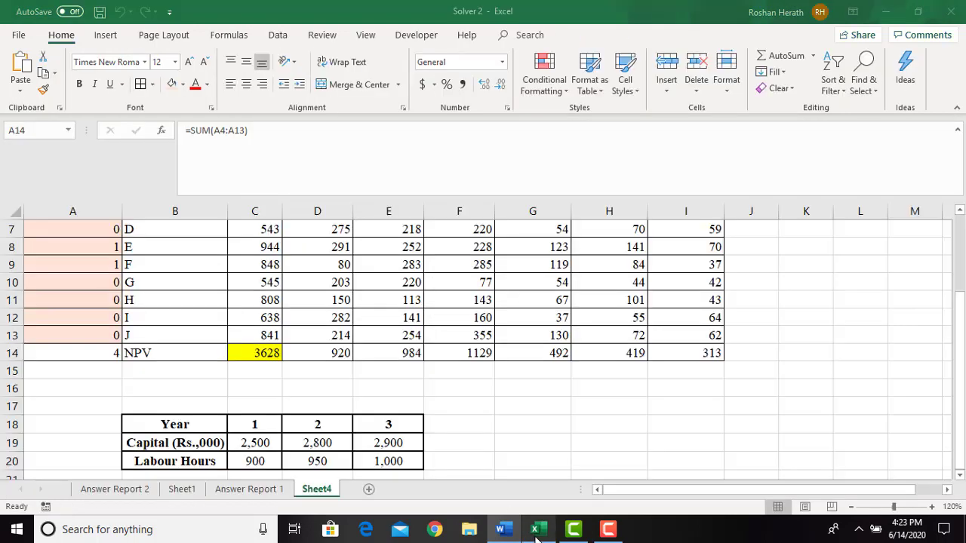
click(368, 488)
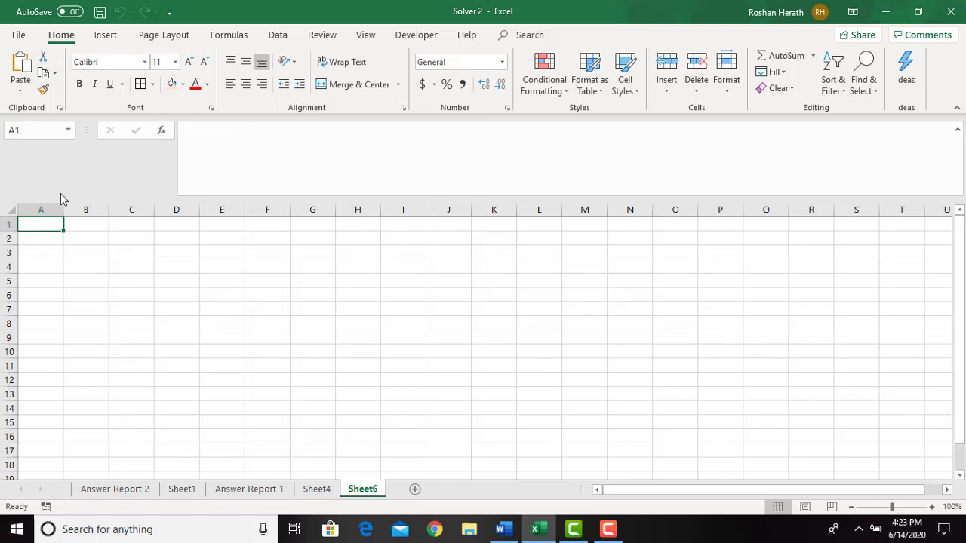
right_click(119, 254)
click(169, 260)
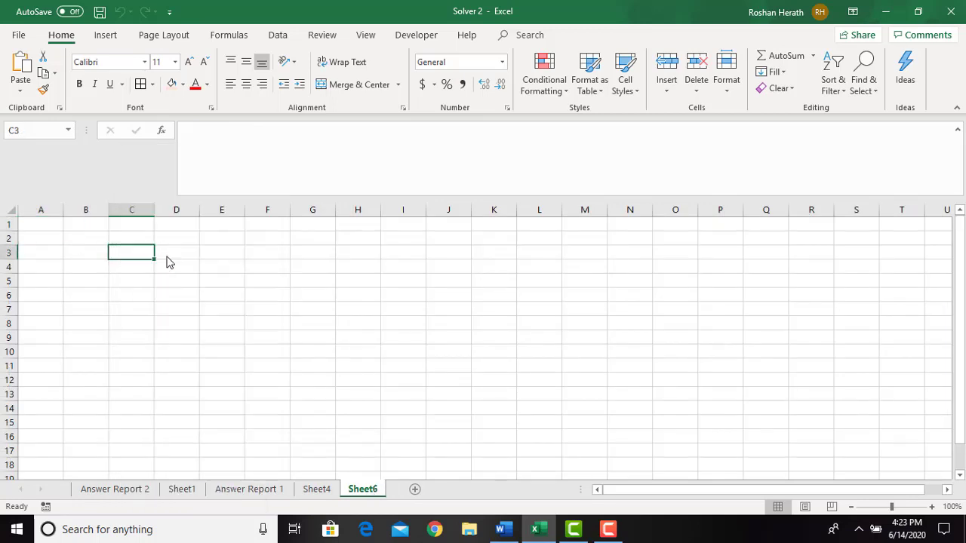
Widen columns C to F of the pasted segment table to fit their contents
drag(155, 210, 279, 215)
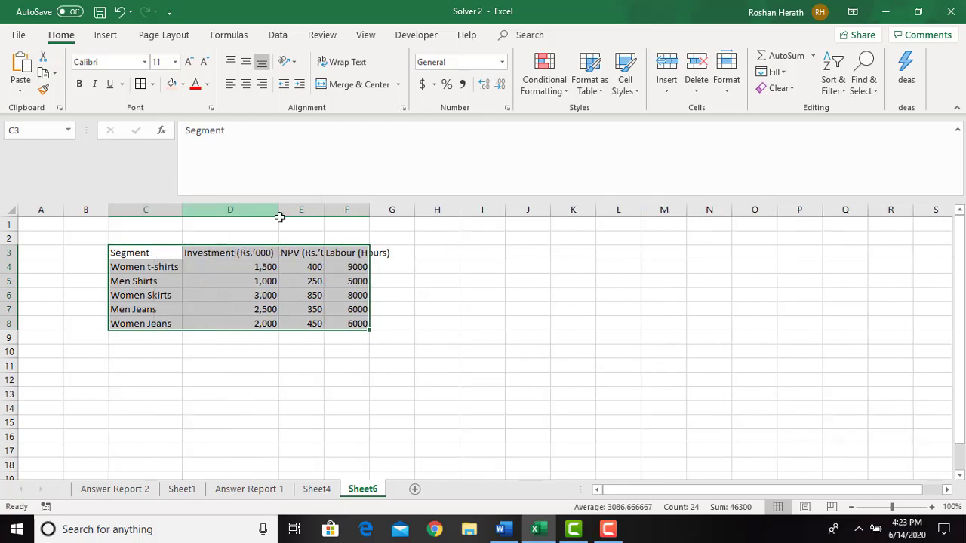
double_click(324, 211)
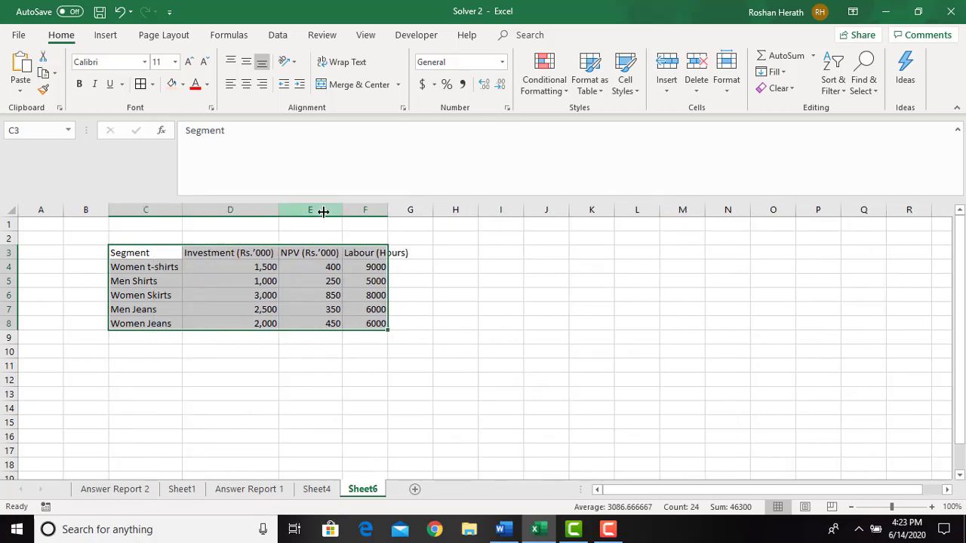
double_click(388, 212)
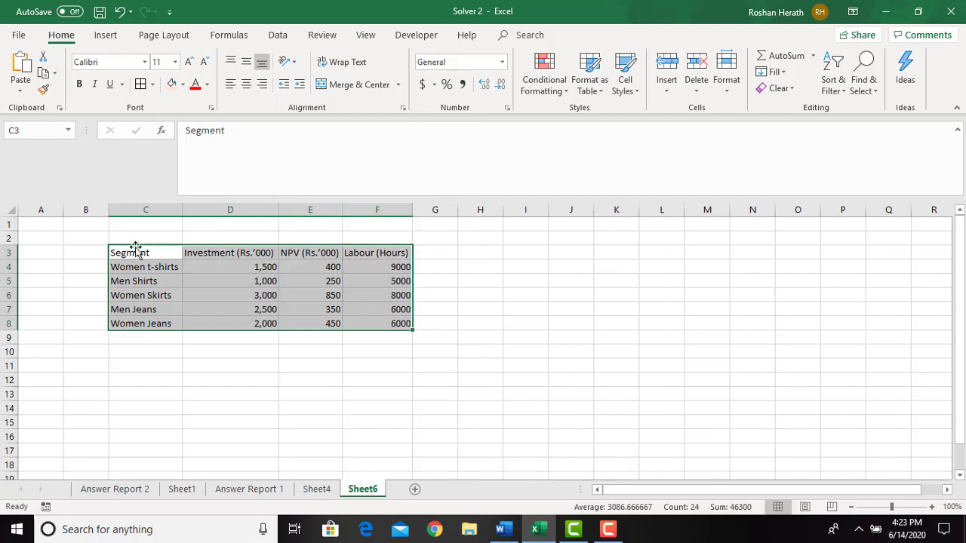
Format the whole sheet in 12-point Times New Roman and refit the NPV column's width
click(9, 209)
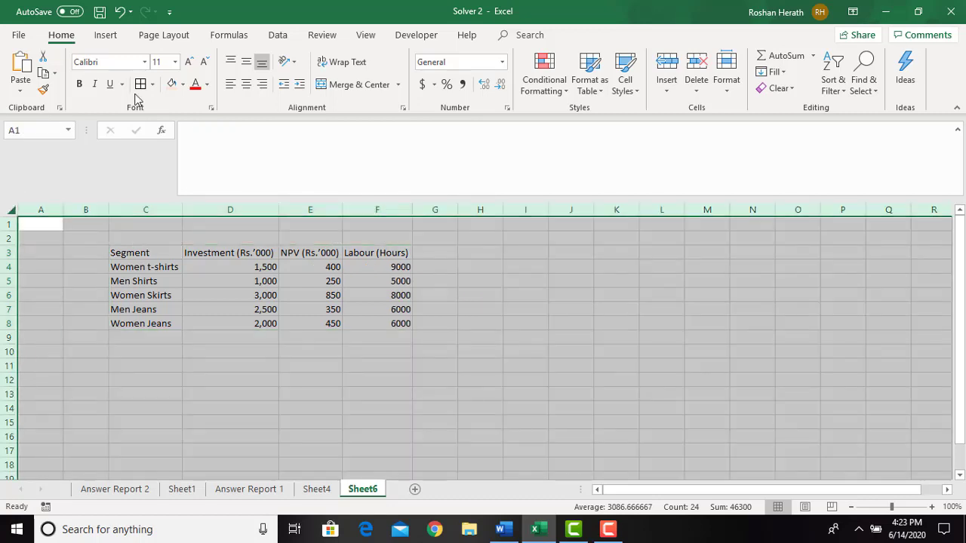
click(190, 62)
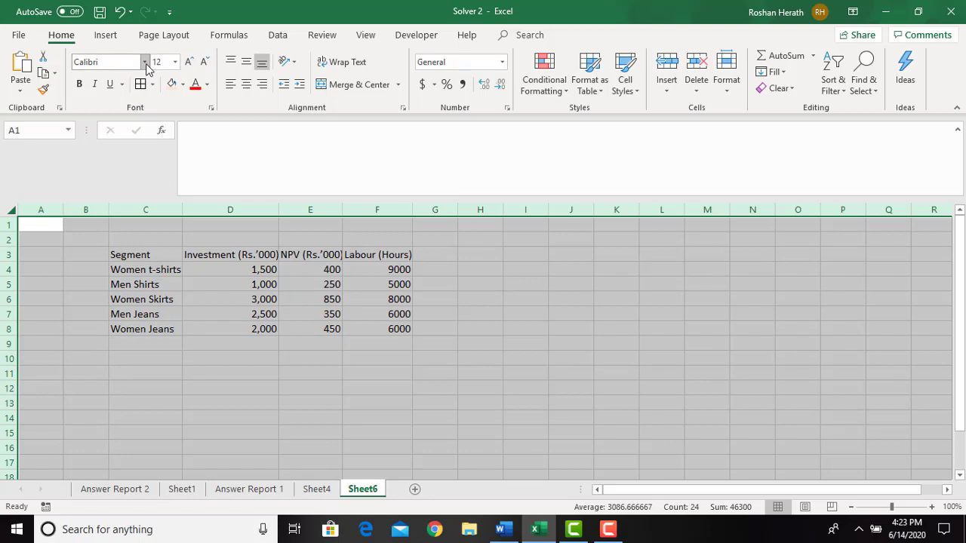
click(144, 62)
text(tim)
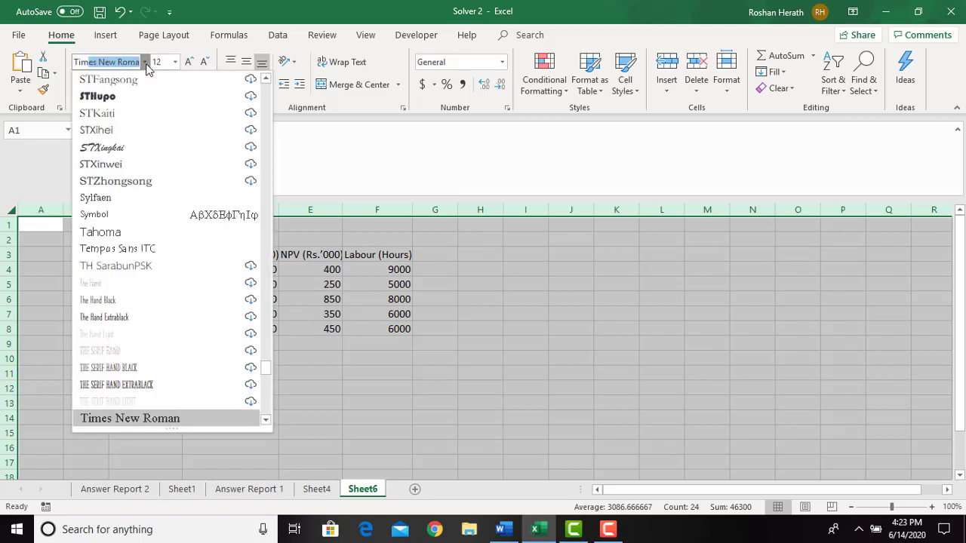
key(Return)
click(281, 414)
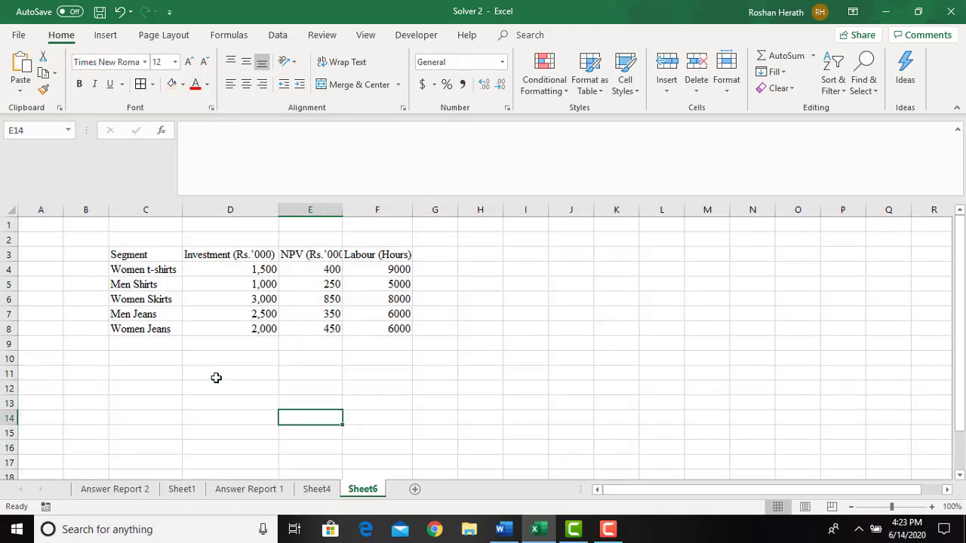
double_click(343, 210)
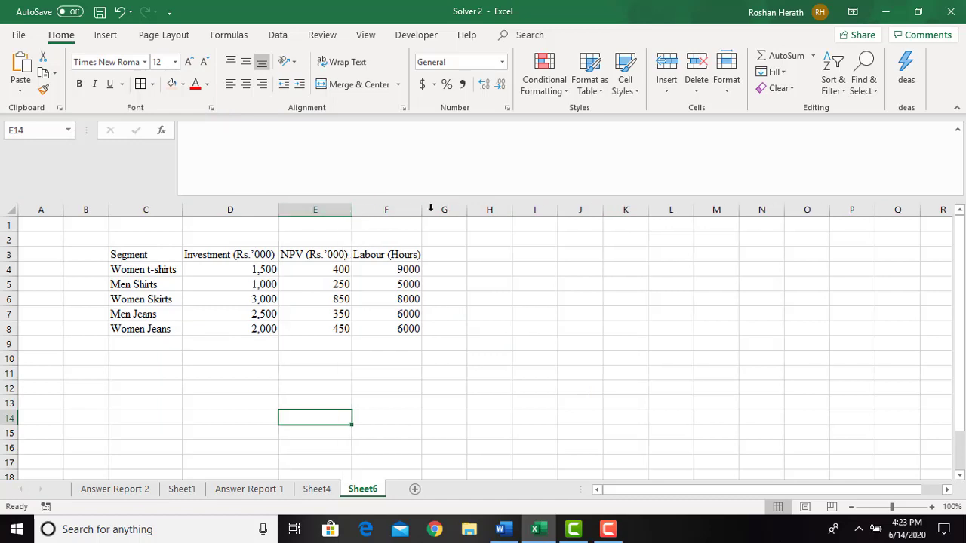
Apply all borders to the segment table in C3:F8
drag(119, 255, 389, 327)
click(140, 84)
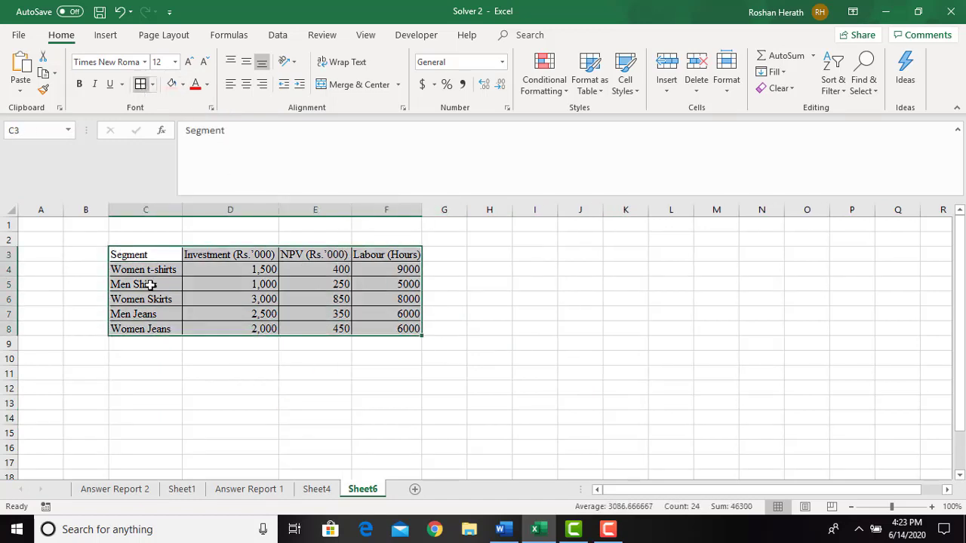
click(141, 390)
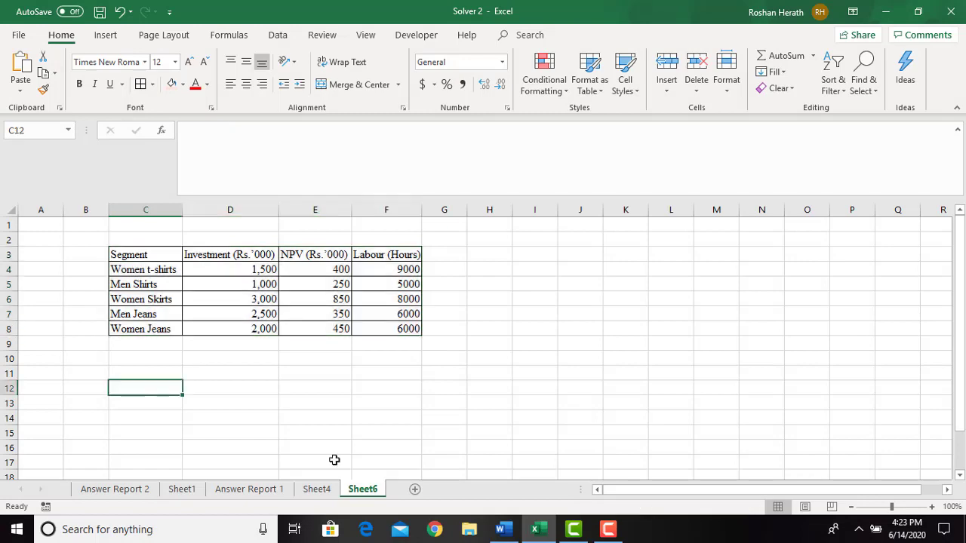
Switch to Word and read Activity 5's investment and labour limits, indivisibility condition and required objective
click(502, 530)
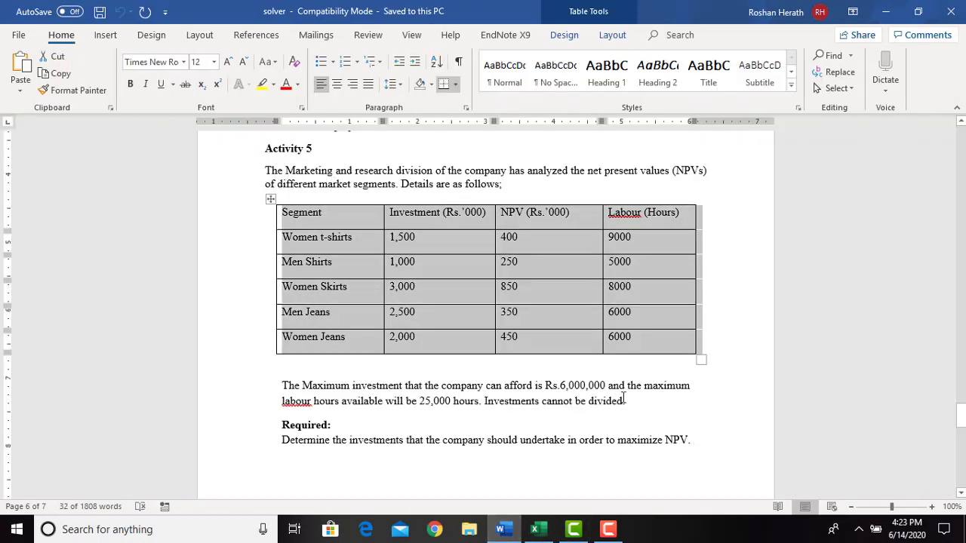
click(623, 399)
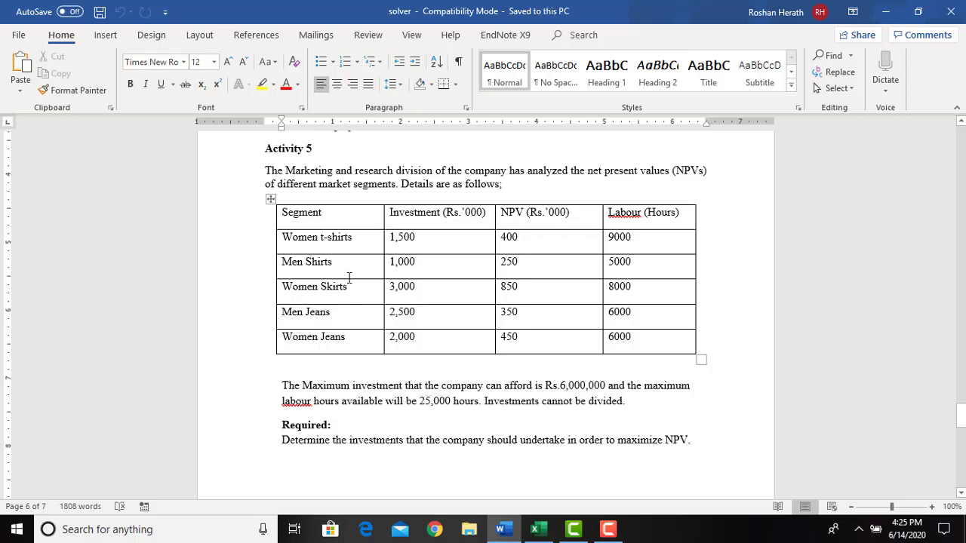
click(331, 239)
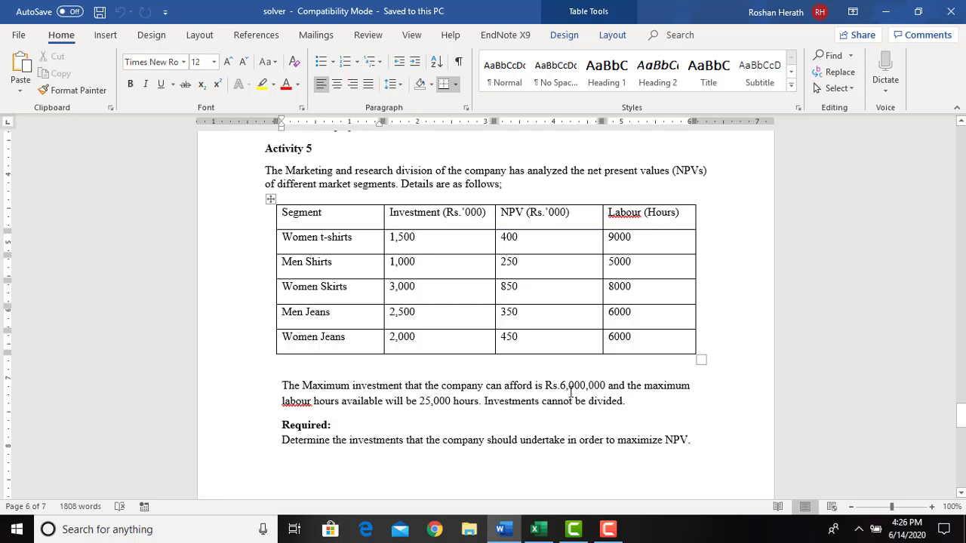
Return to the Excel workbook and enter the label Investment in C12 below the segment table
click(537, 529)
click(164, 394)
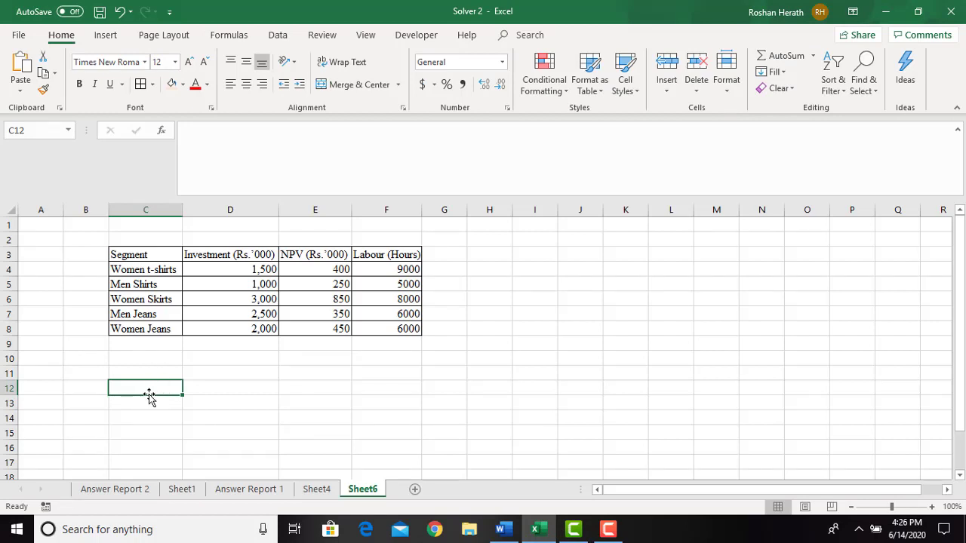
text(i)
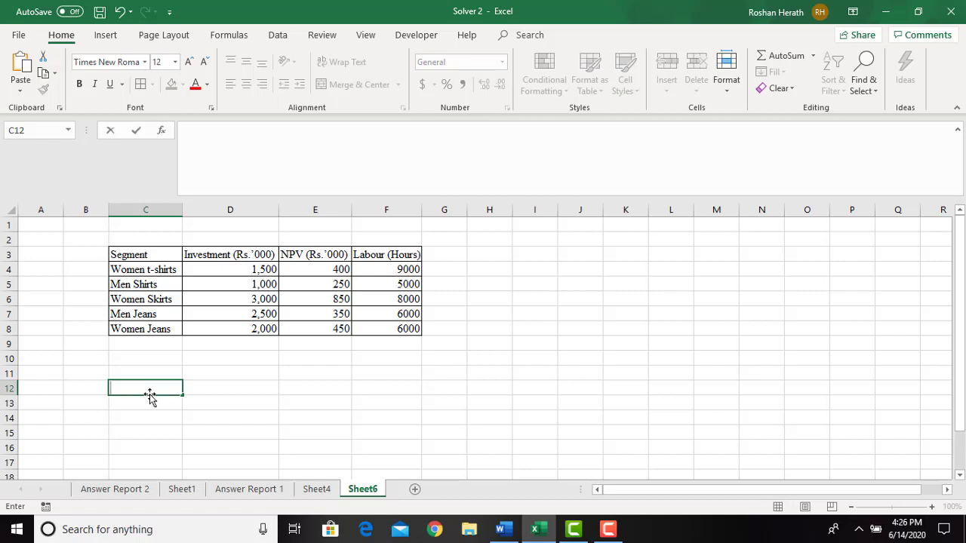
text(Investment)
click(227, 398)
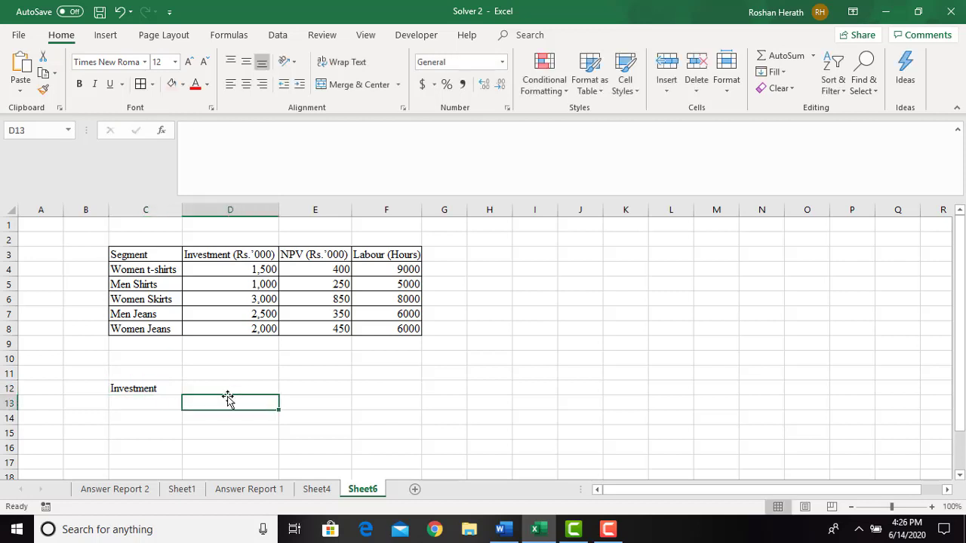
Enter the investment limit 6000 in D12 beside the Investment label
click(247, 389)
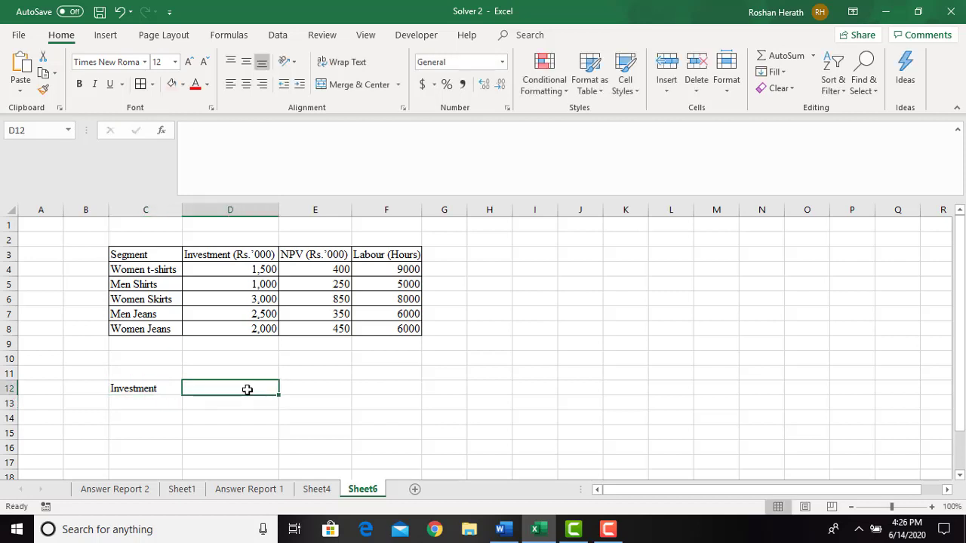
text(25)
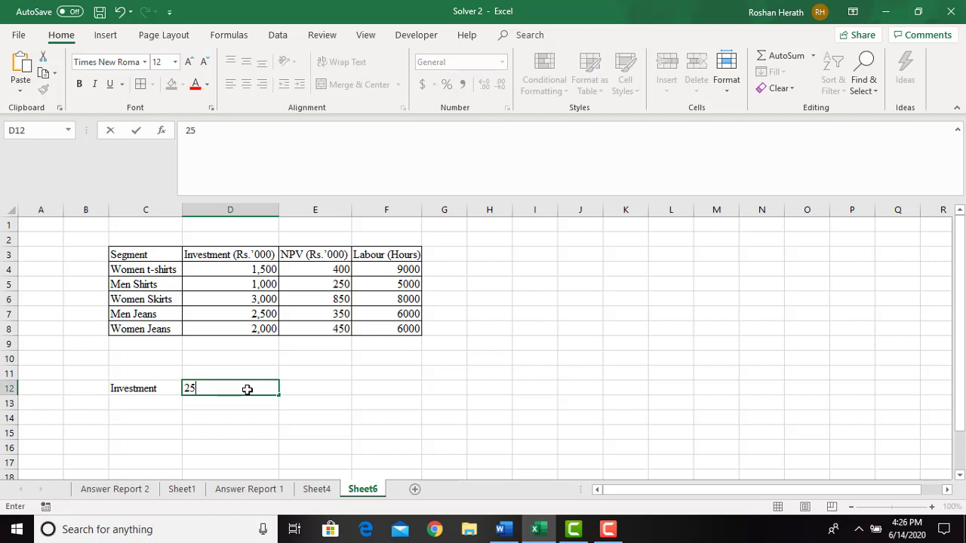
text(000)
key(BackSpace)
key(BackSpace)
key(BackSpace)
key(BackSpace)
key(BackSpace)
text(6000)
key(Return)
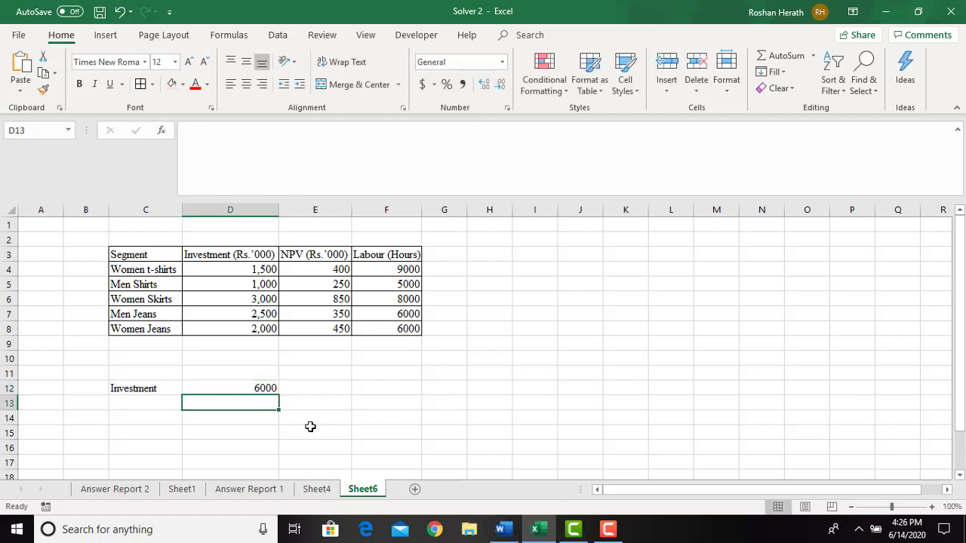
click(133, 406)
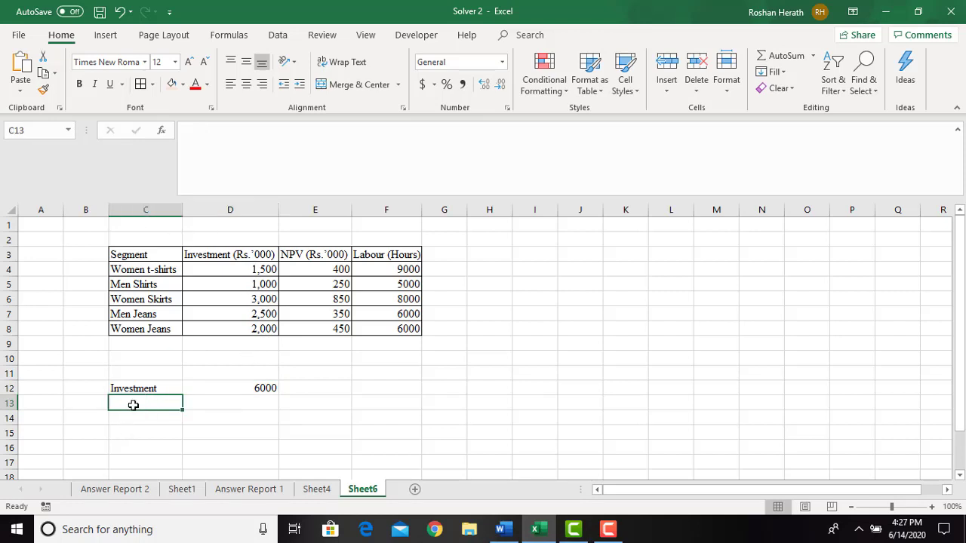
text(La)
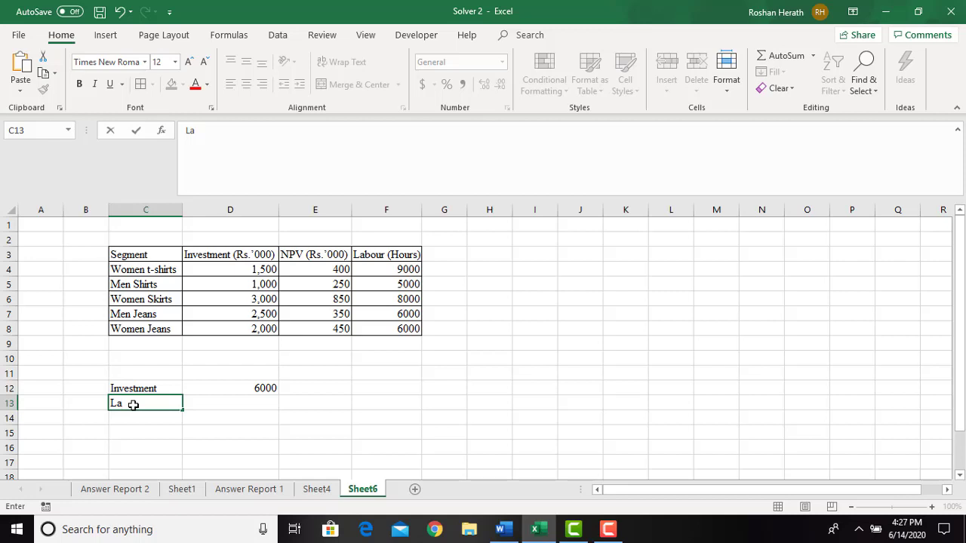
key(BackSpace)
key(BackSpace)
Clear the Investment label and its limit from C12:D12, and enter the heading Constraints in C11
drag(145, 389, 254, 390)
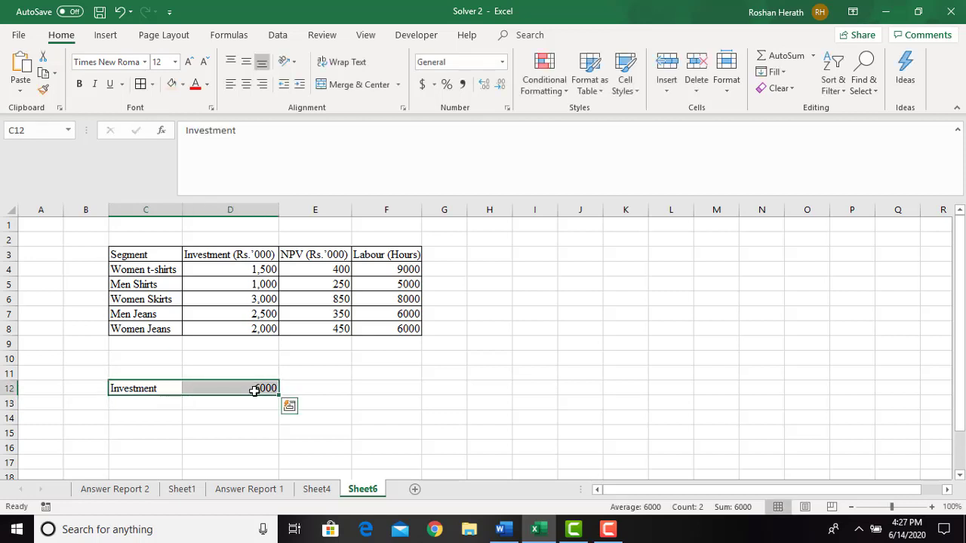
key(Delete)
click(136, 364)
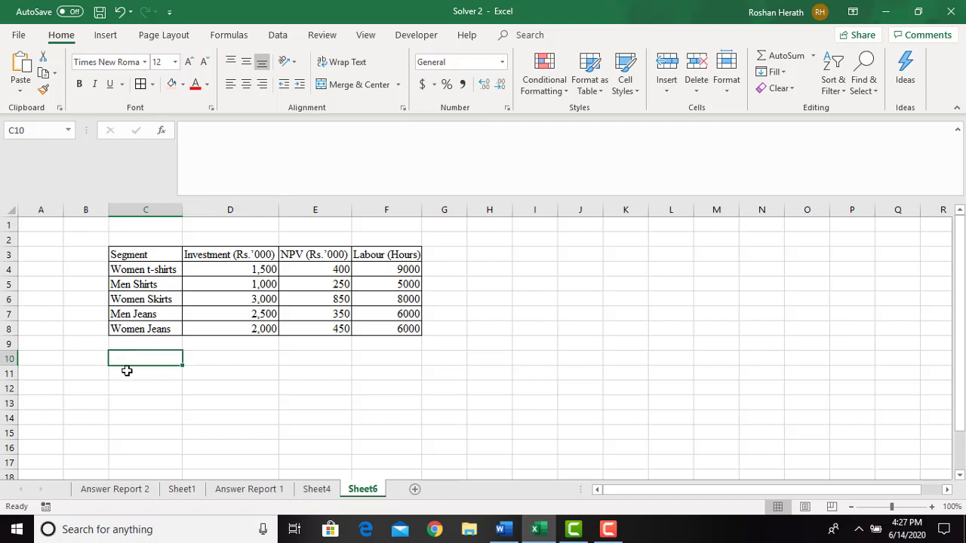
click(130, 369)
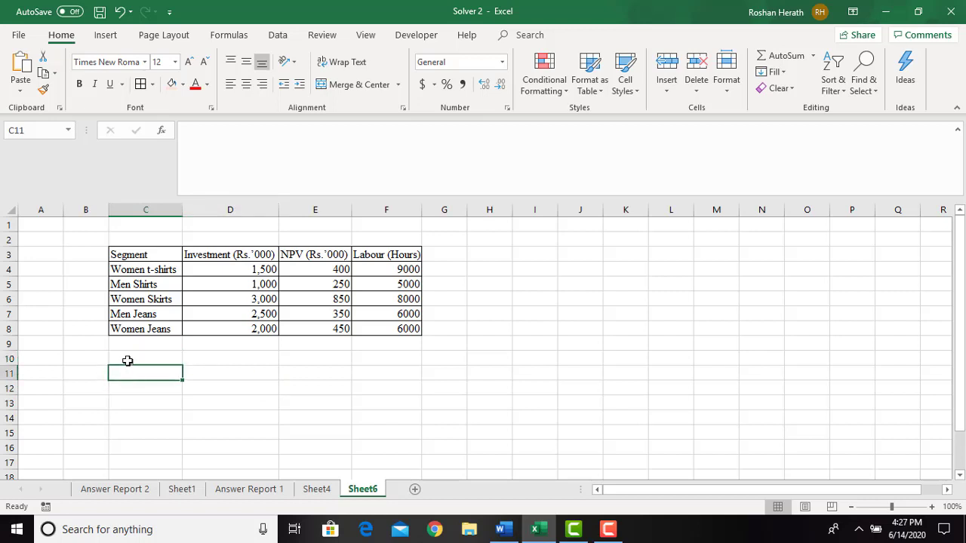
click(128, 362)
click(127, 374)
text(C)
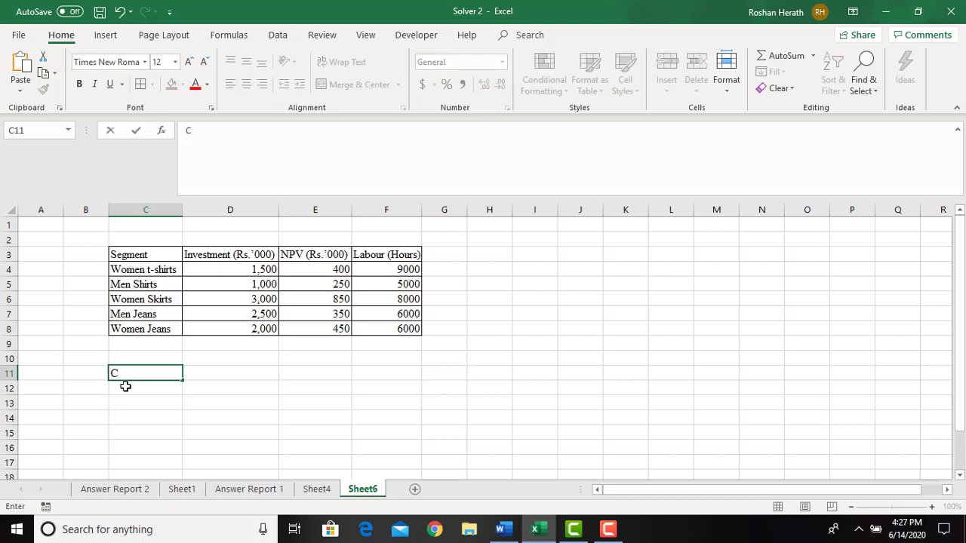
text(onstraints)
key(Return)
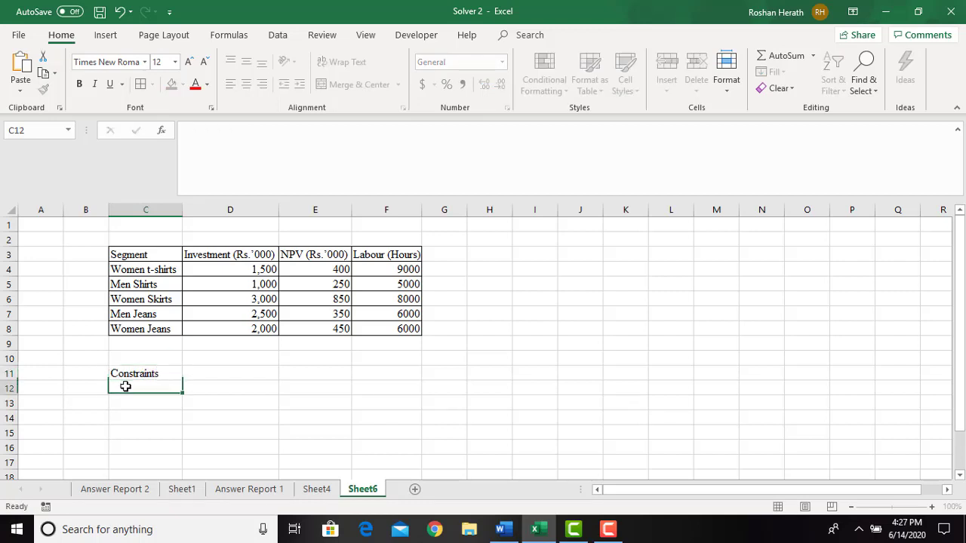
Enter the label Investment in C12 under the Constraints heading, with its limit 6000 in D12
text(I)
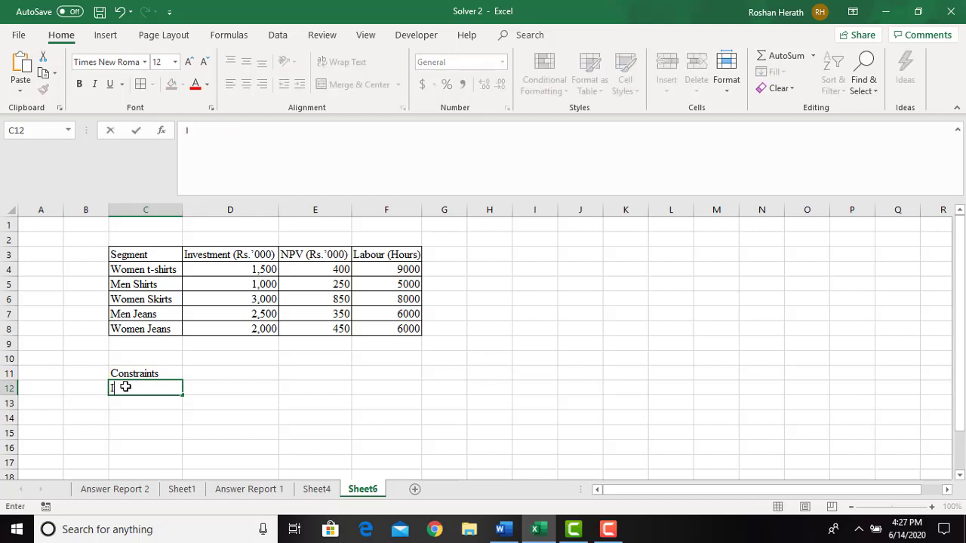
text(nvestment)
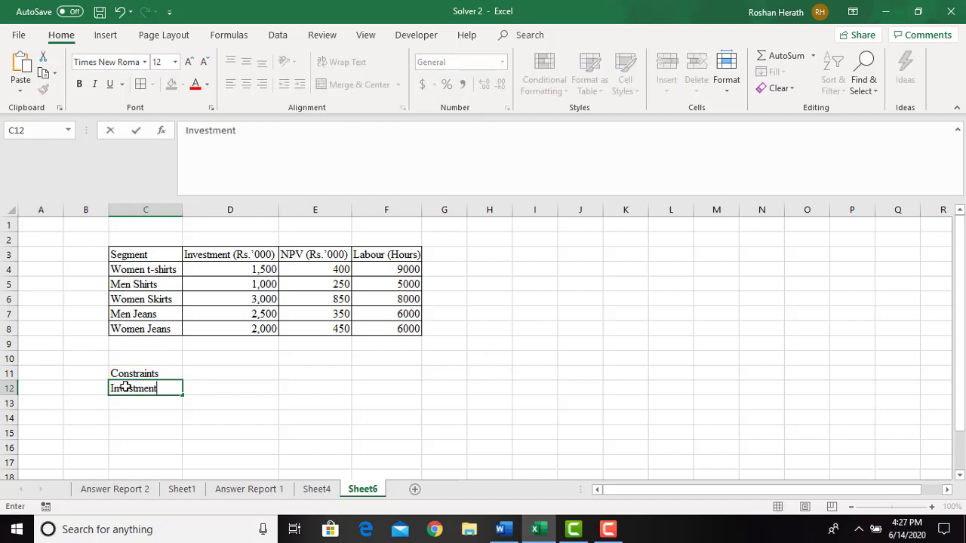
click(250, 389)
text(6)
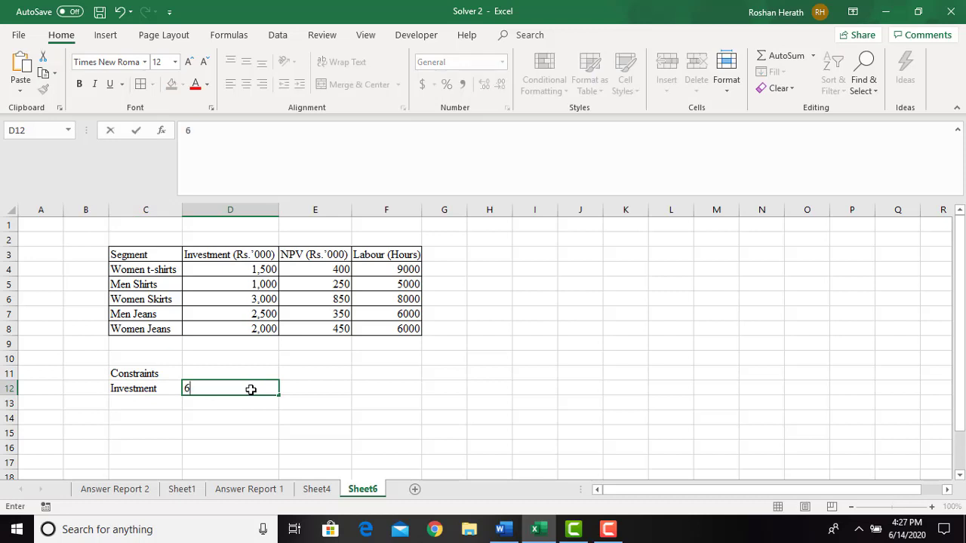
text(000)
key(Return)
Enter the label Labour in C13 and its limit 25000 in D13
click(130, 405)
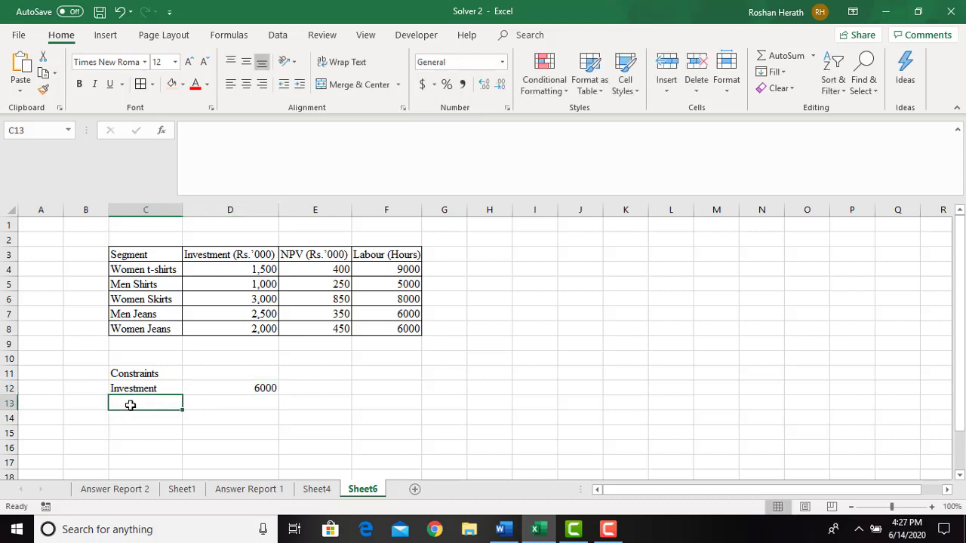
text(Labo)
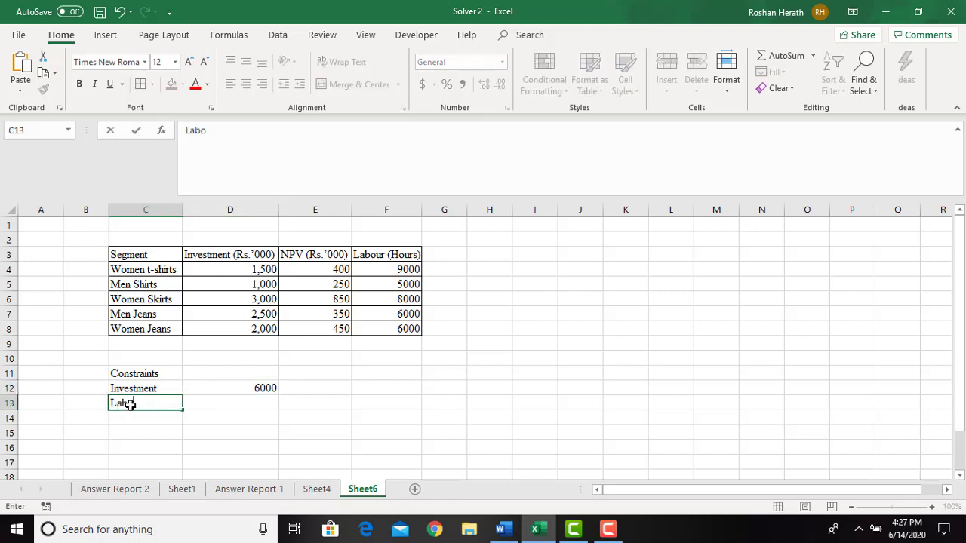
text(ur)
click(242, 403)
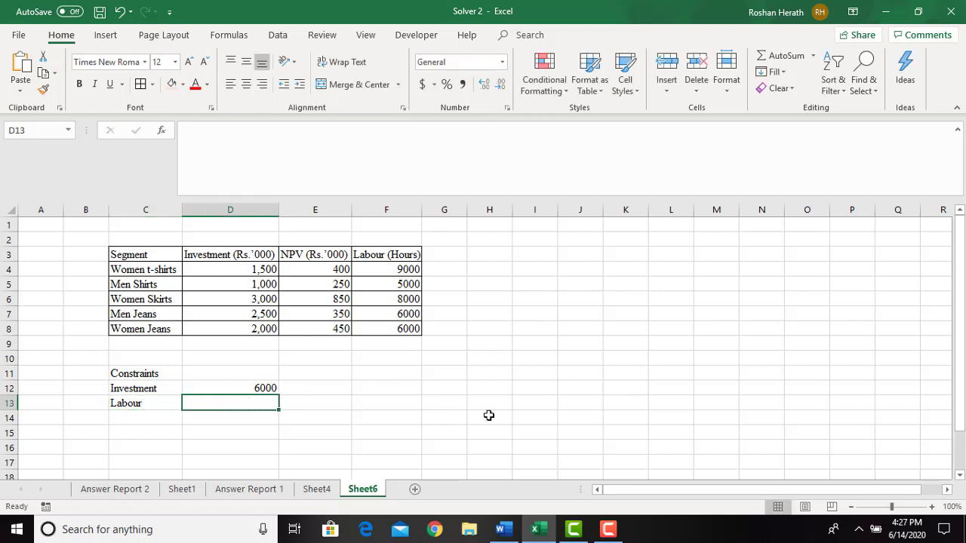
text(25000)
key(Return)
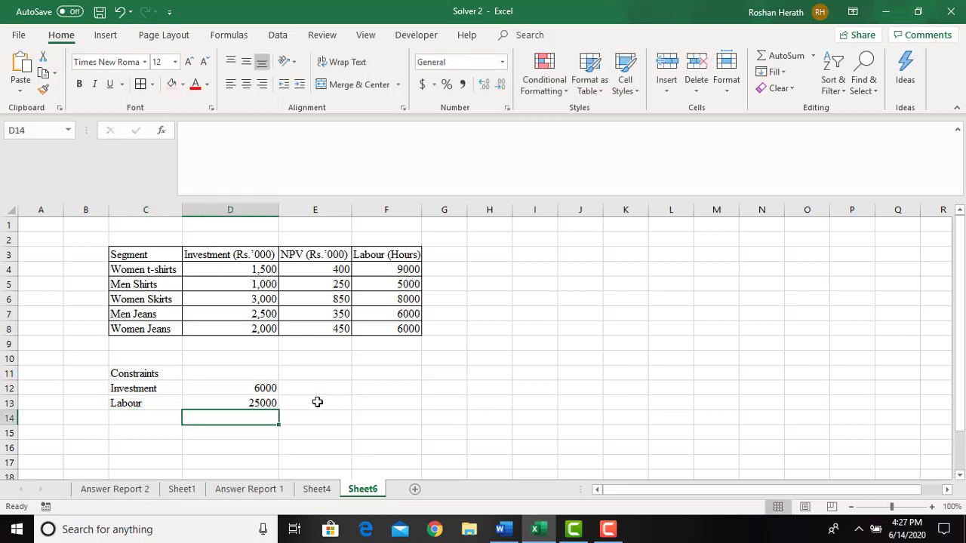
Enter the heading Availability in D11 above the constraint limits
click(239, 372)
text(Availability)
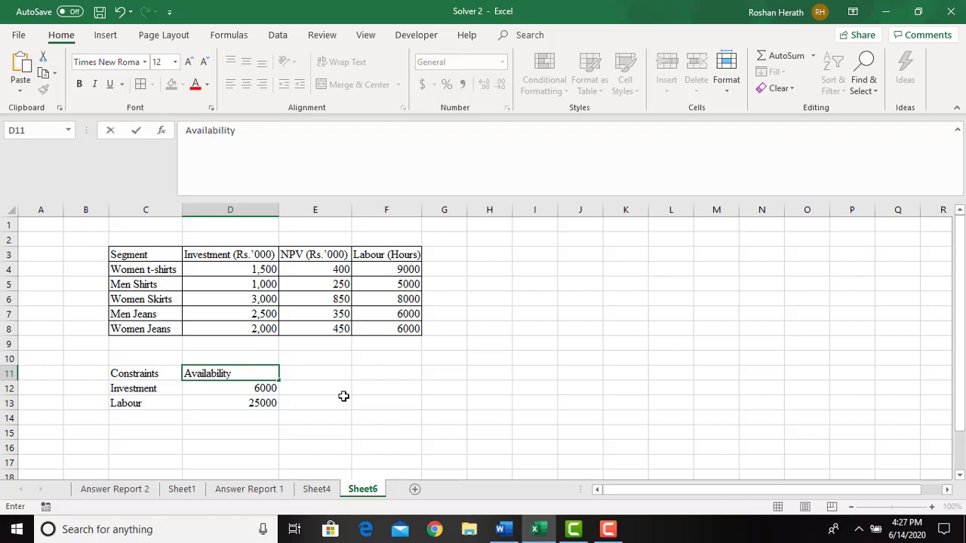
click(343, 399)
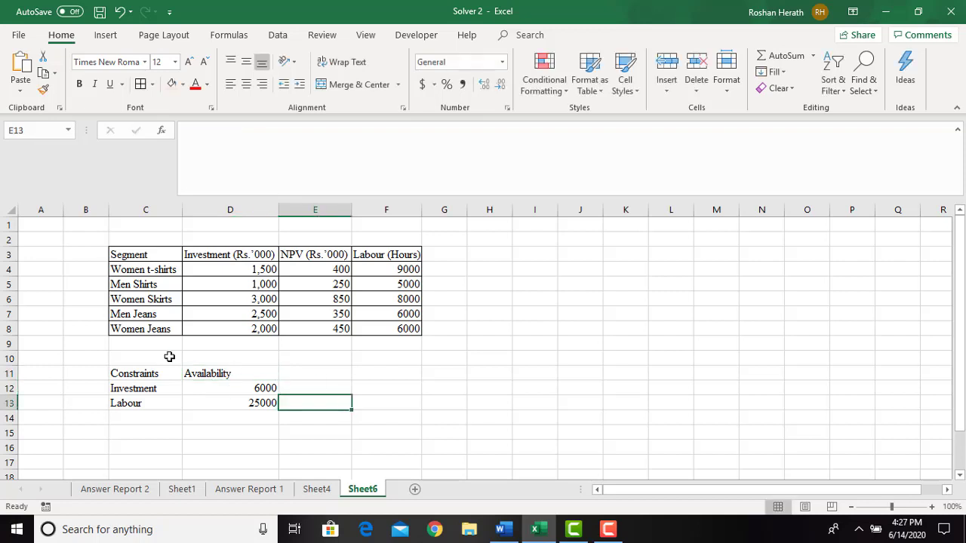
Widen column B and enter the heading Accept/Reject in B3 beside the segment table
click(93, 252)
drag(110, 203, 152, 203)
text(Accept/Rej)
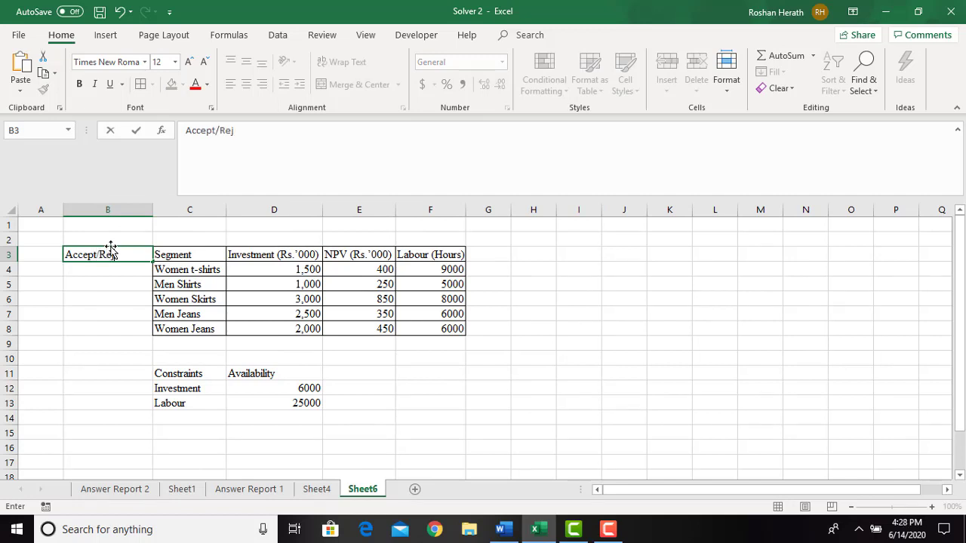
text(ect)
key(Return)
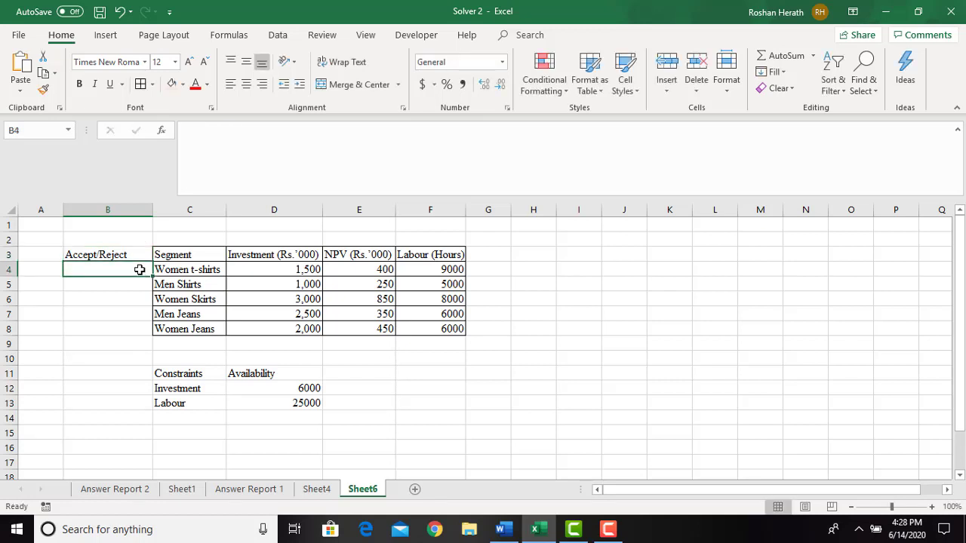
Enter the trial decision values 1, 0, 1, 0 and 0 in B4:B8 under Accept/Reject
text(1)
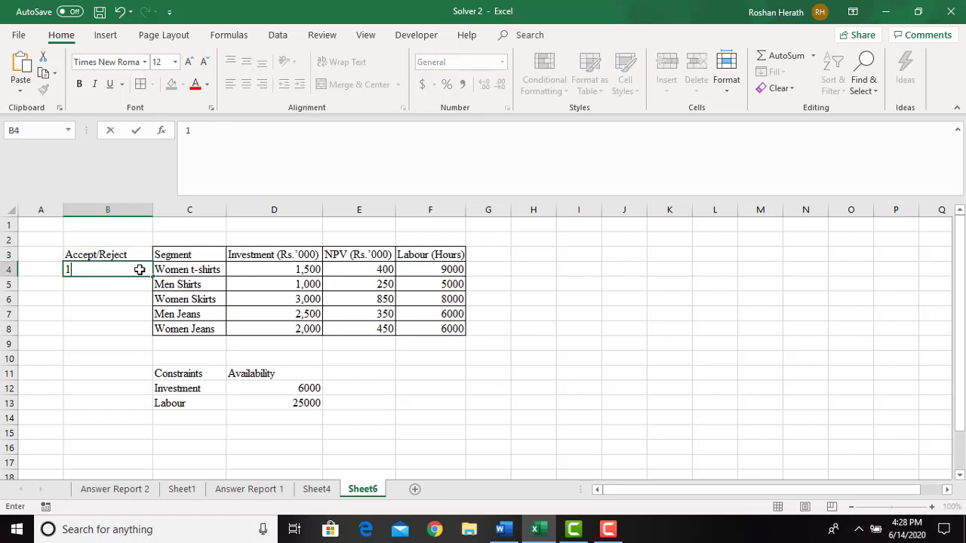
key(Return)
text(0)
key(Return)
text(1)
key(Return)
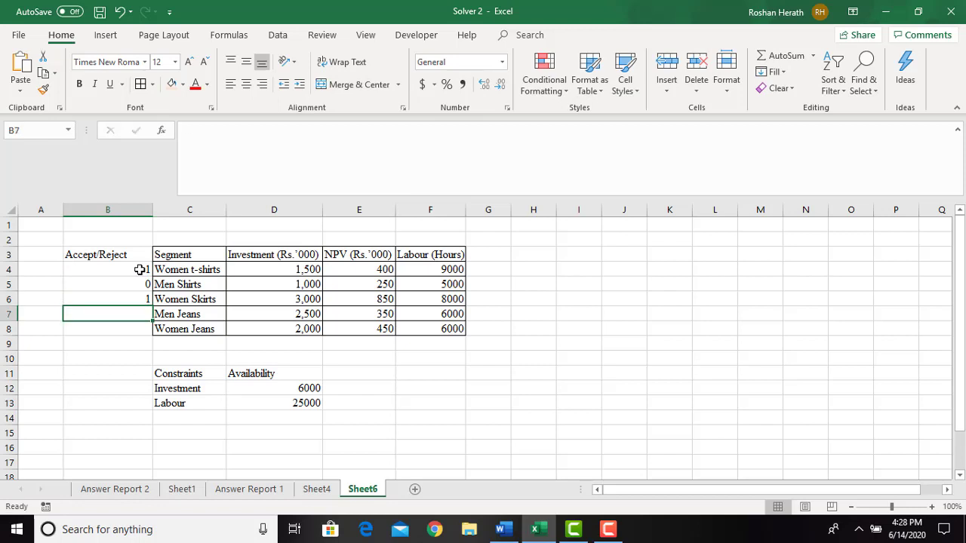
text(0)
key(Return)
text(0)
key(Return)
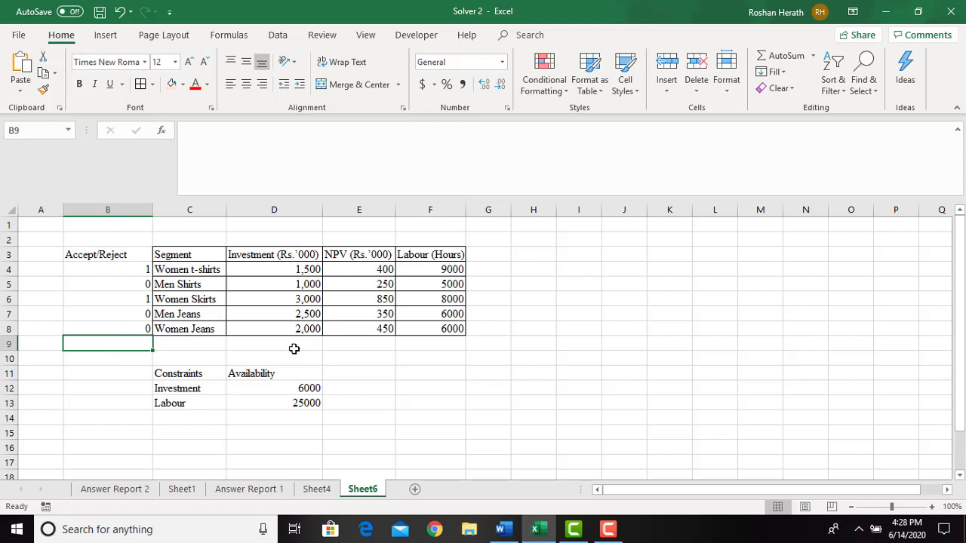
key(Right)
key(Right)
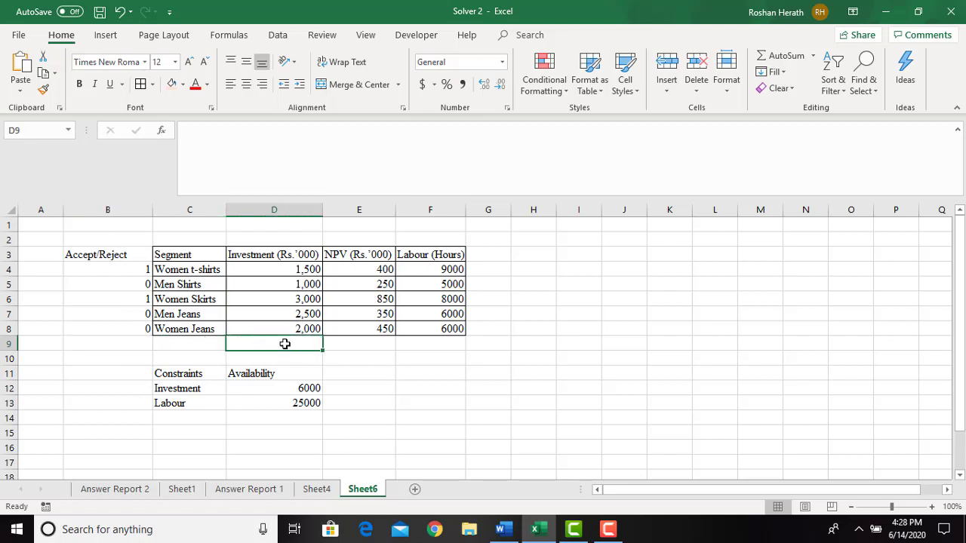
text(=)
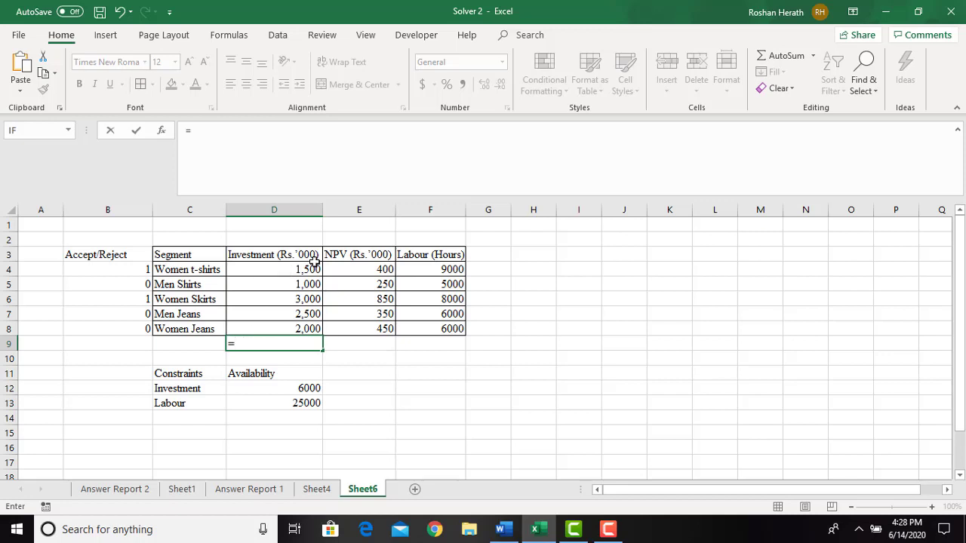
click(361, 340)
text(=)
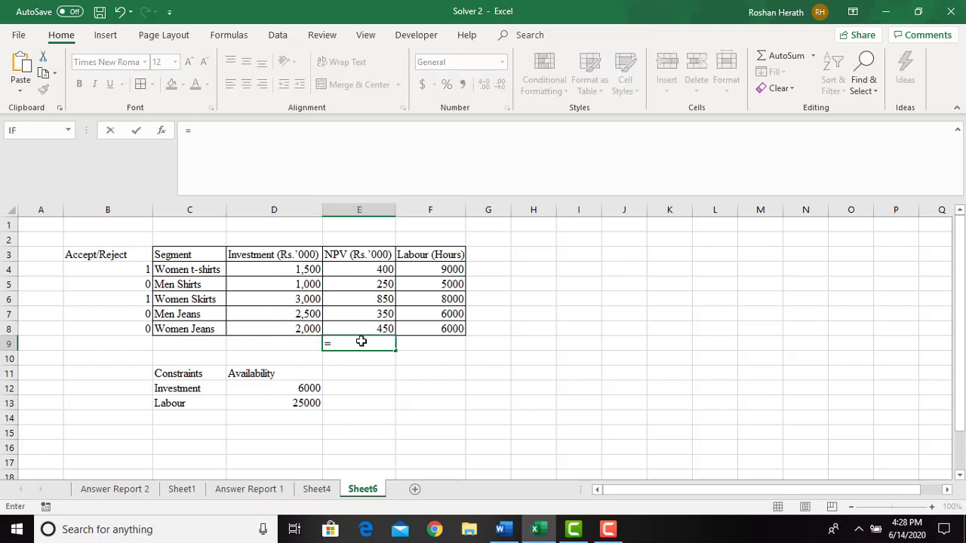
key(BackSpace)
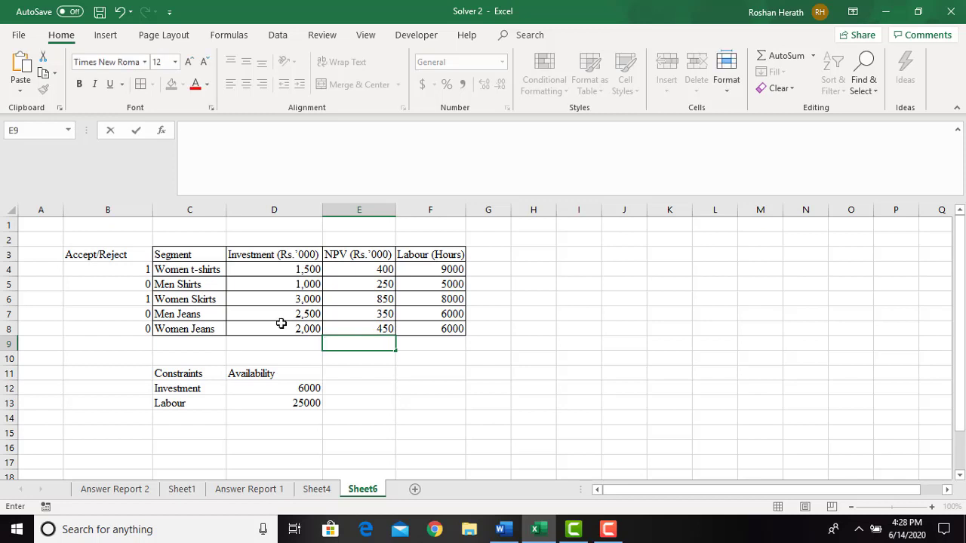
Start a SUMPRODUCT formula in D9 under the Investment column and open its function arguments clear of the table
click(268, 343)
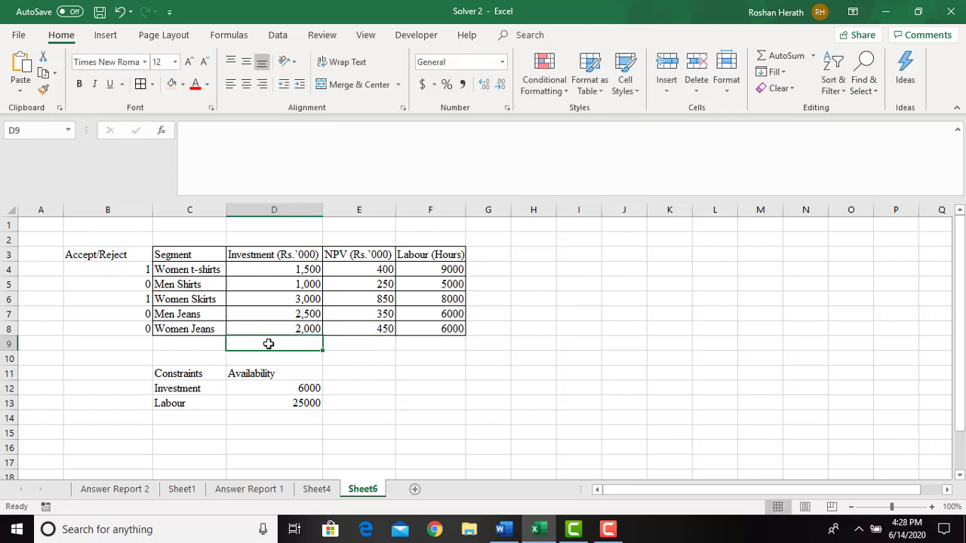
text(=)
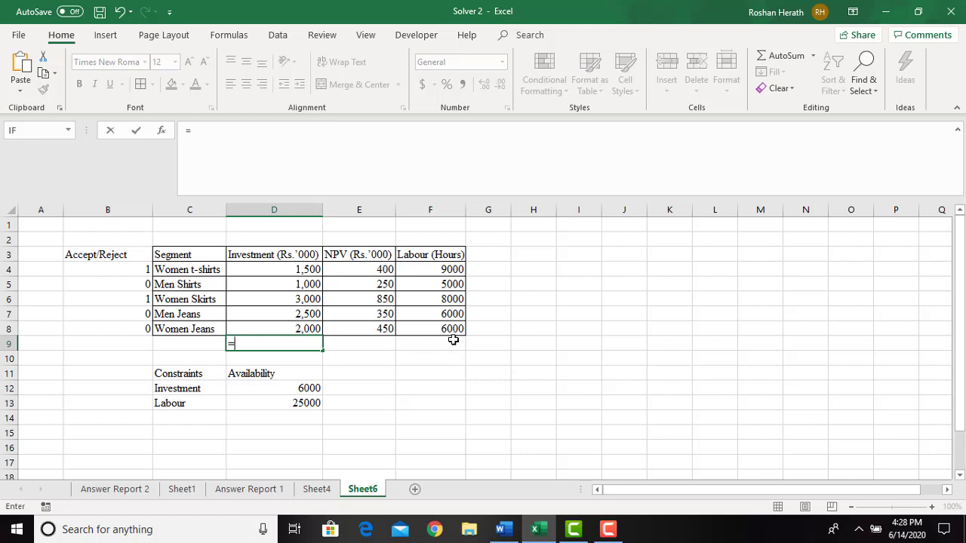
text(sum)
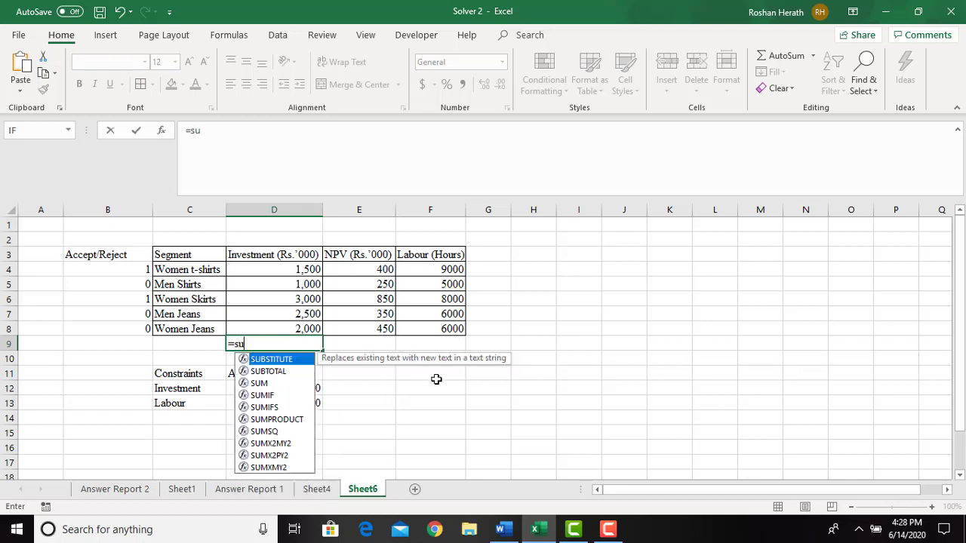
double_click(292, 398)
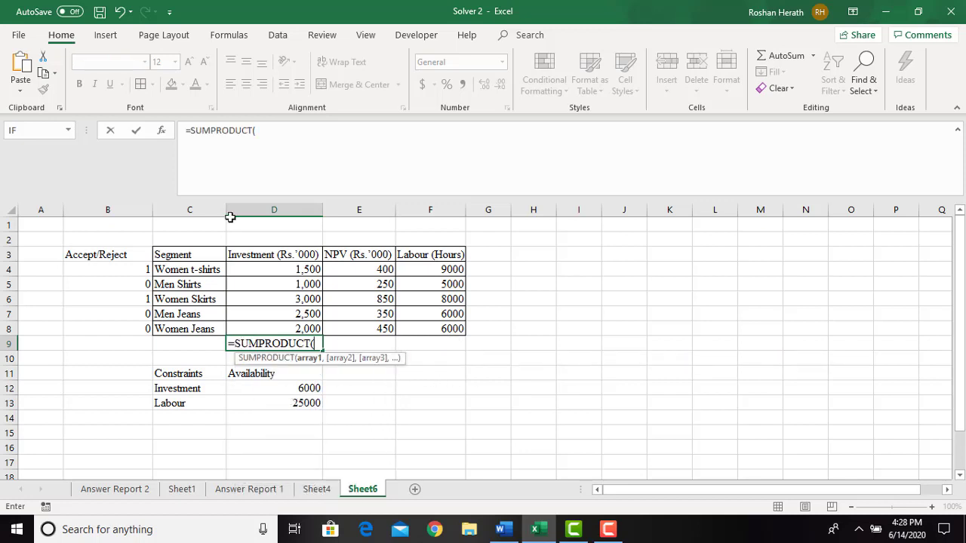
click(160, 131)
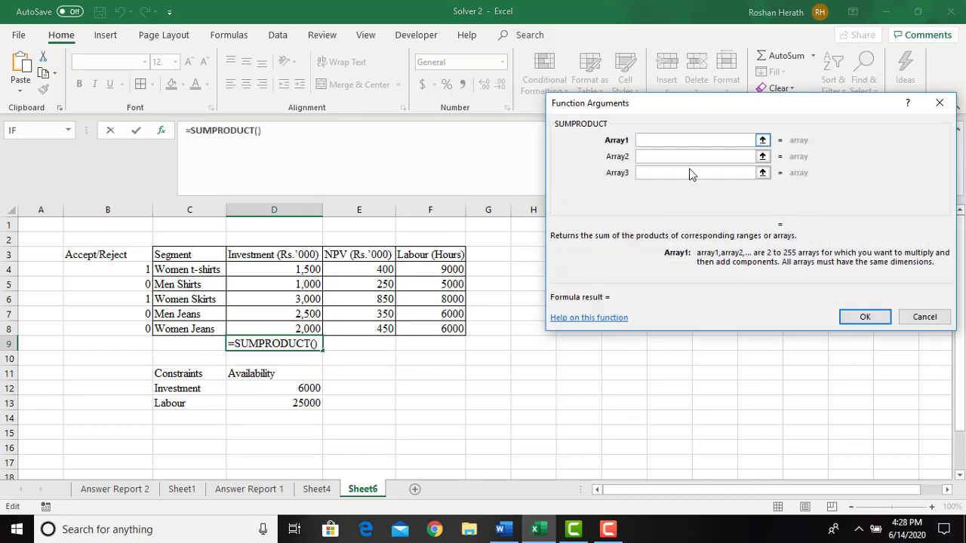
drag(703, 106, 666, 84)
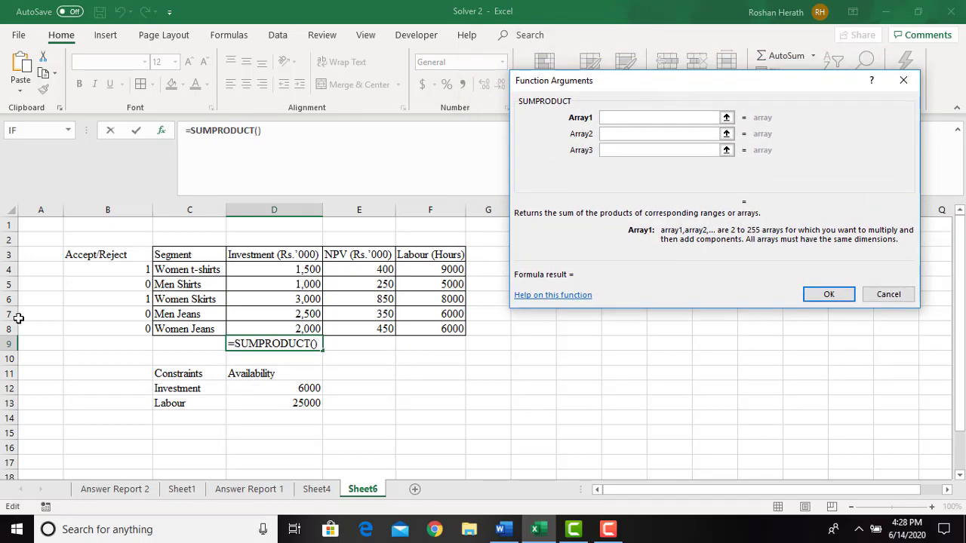
Complete the SUMPRODUCT formula in D9 with $B$4:$B$8 as the absolute first array and D4:D8 as the second
drag(134, 270, 138, 325)
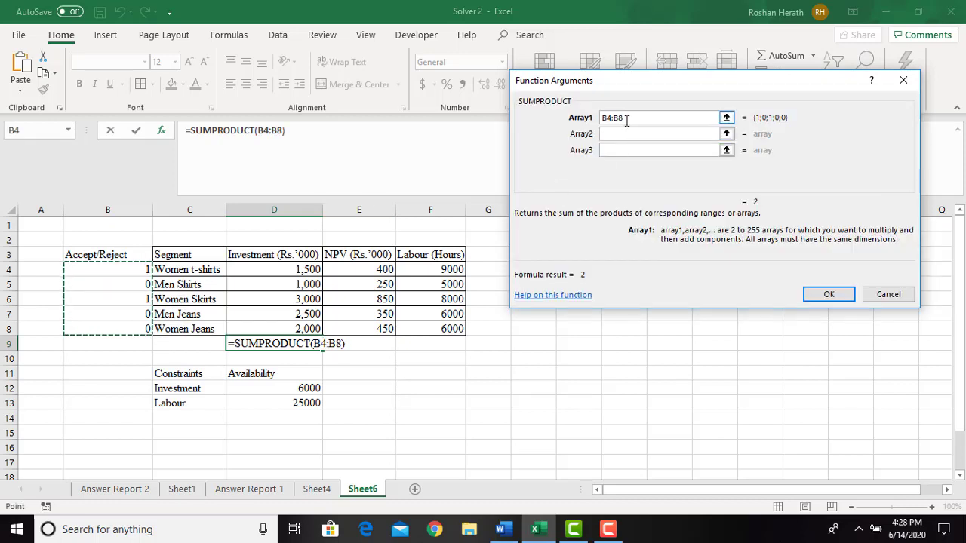
drag(627, 120, 602, 122)
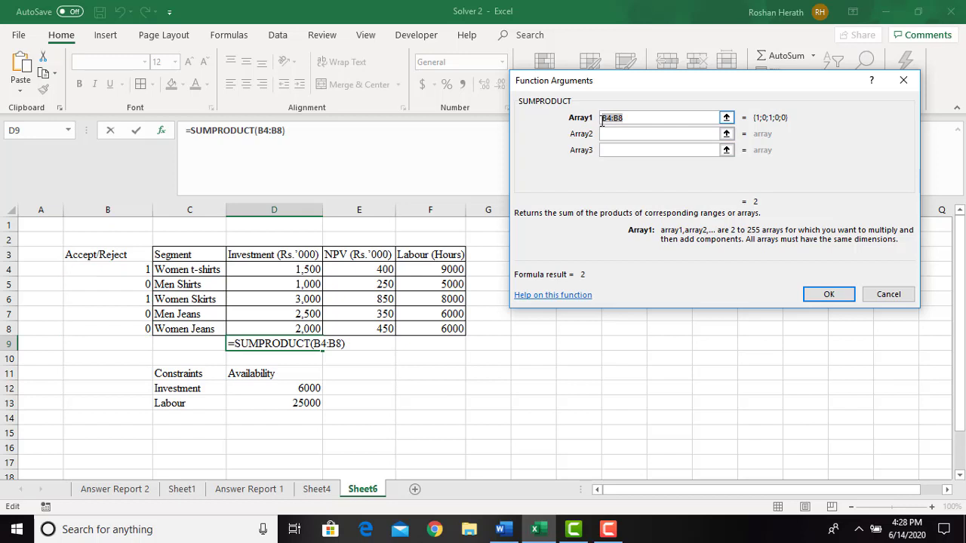
key(F4)
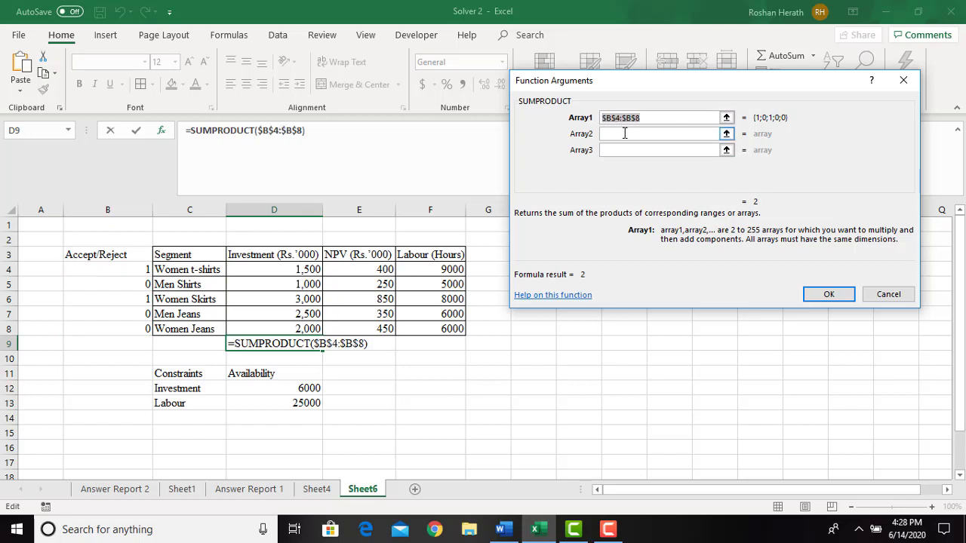
click(623, 135)
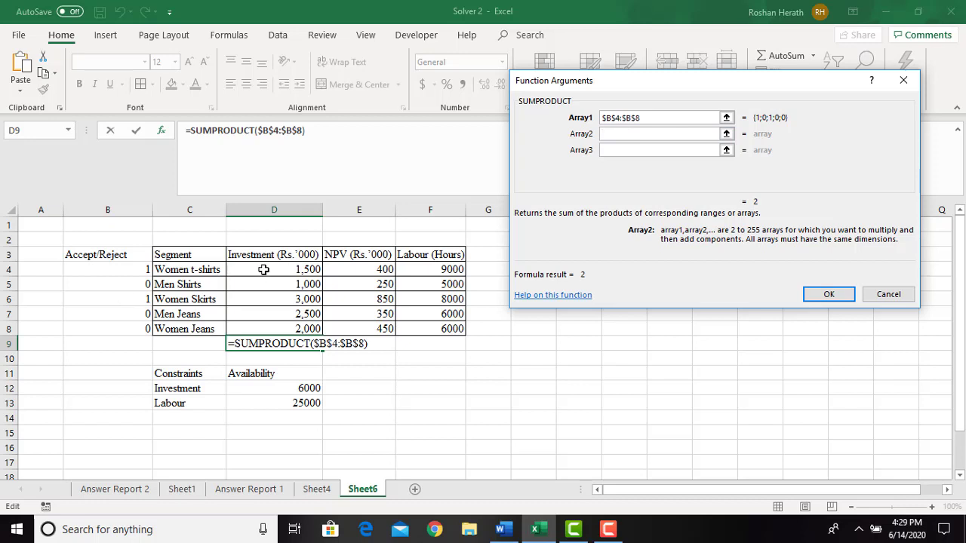
drag(263, 269, 261, 329)
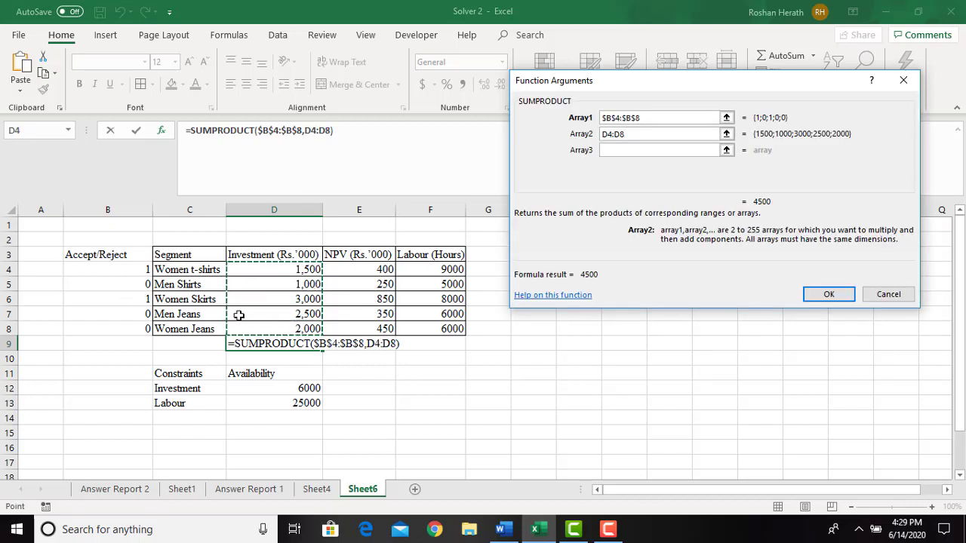
click(825, 295)
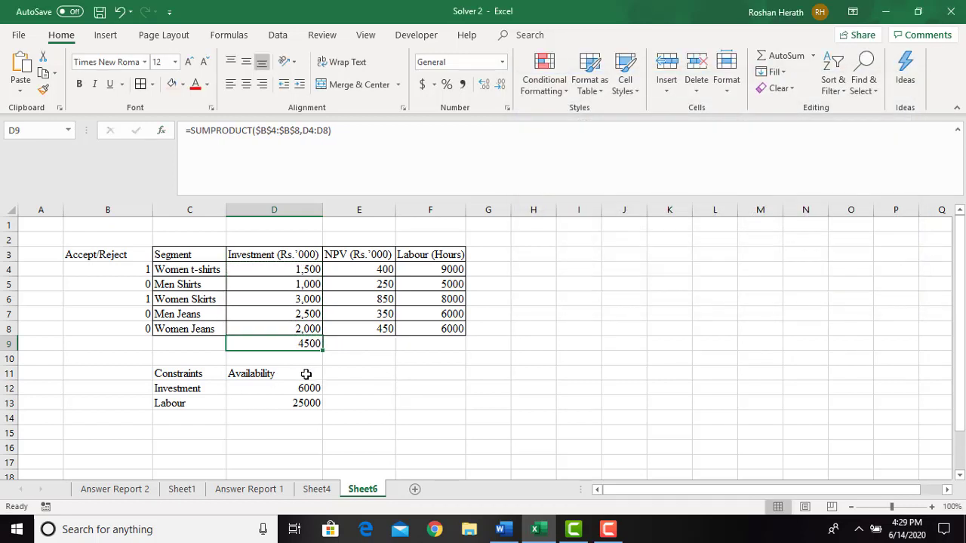
Copy the D9 SUMPRODUCT formula across to E9:F9 and check the copied formulas under NPV and Labour
drag(325, 351, 473, 355)
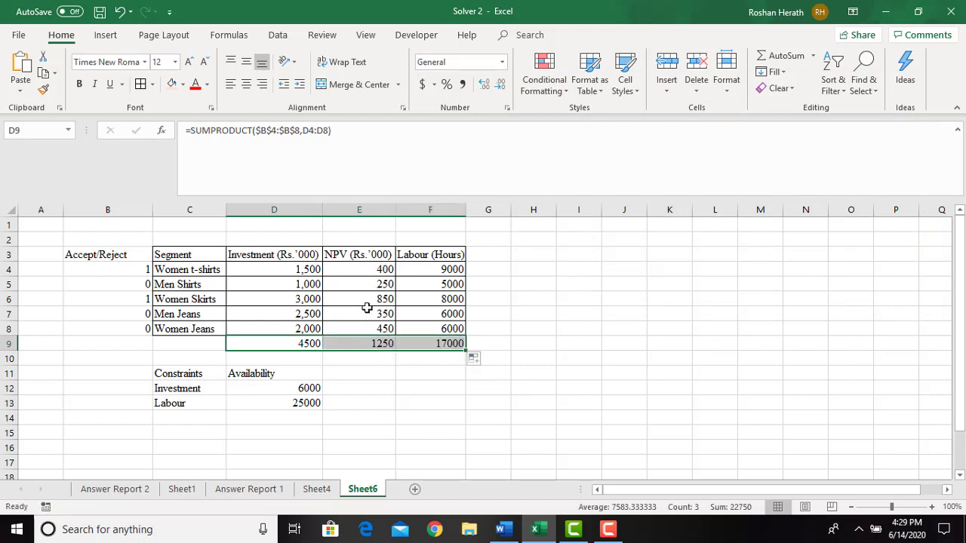
click(348, 342)
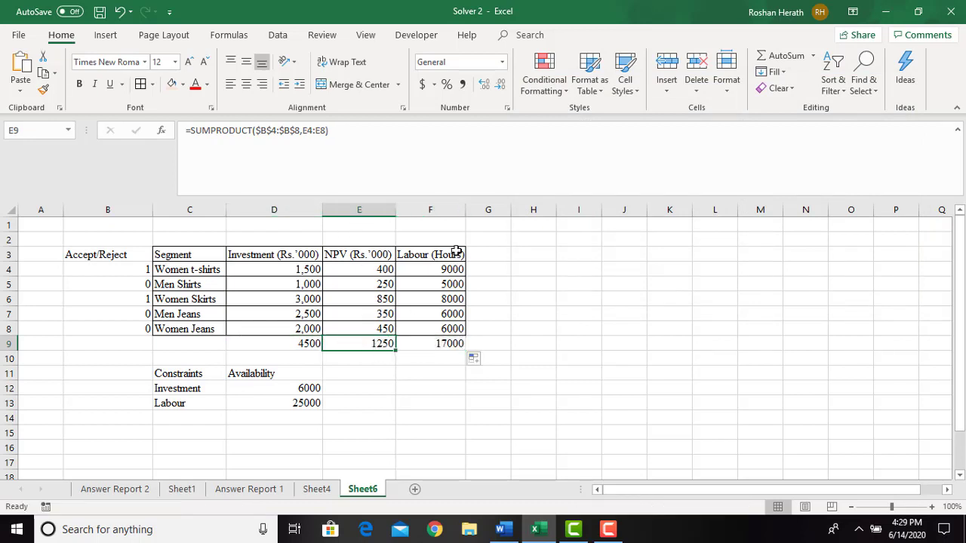
click(449, 344)
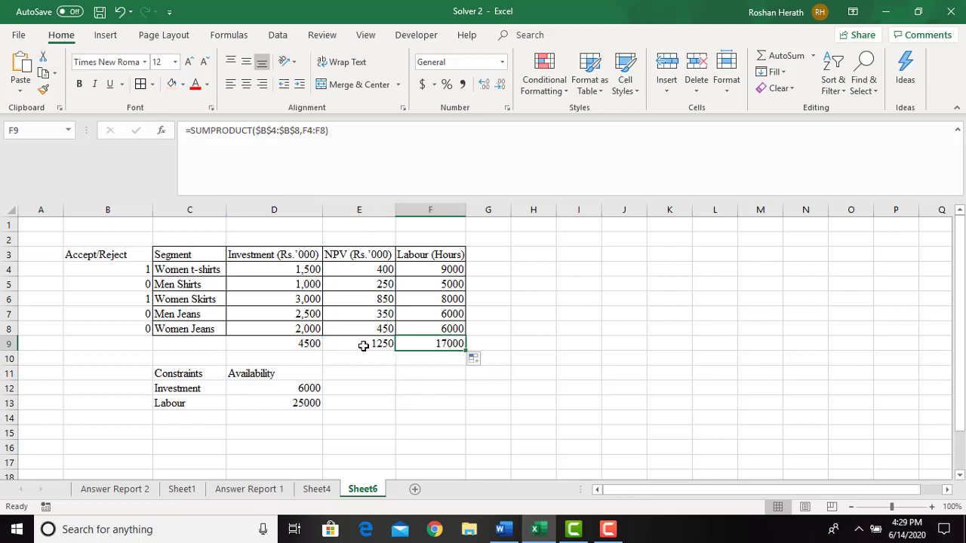
Highlight the total NPV cell E9 with a yellow fill
click(362, 345)
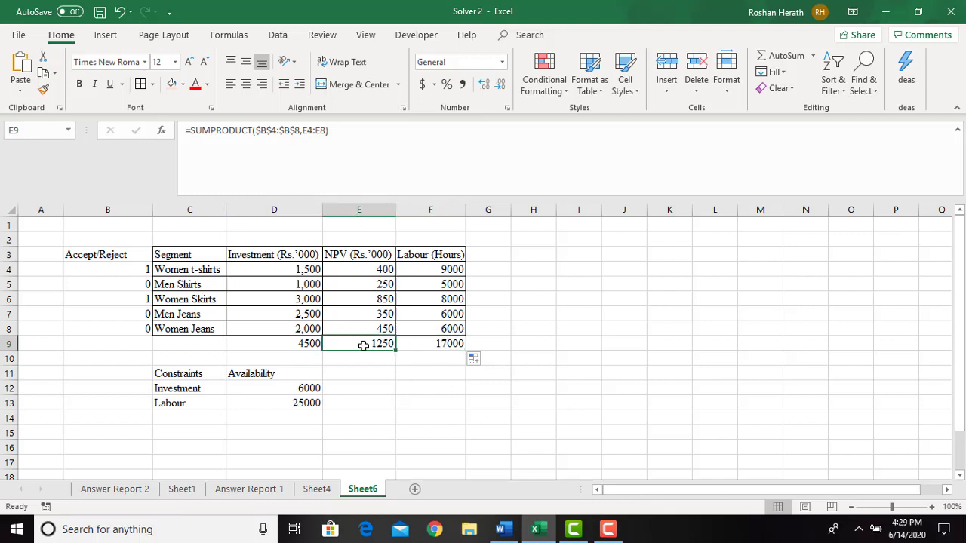
click(186, 86)
click(211, 194)
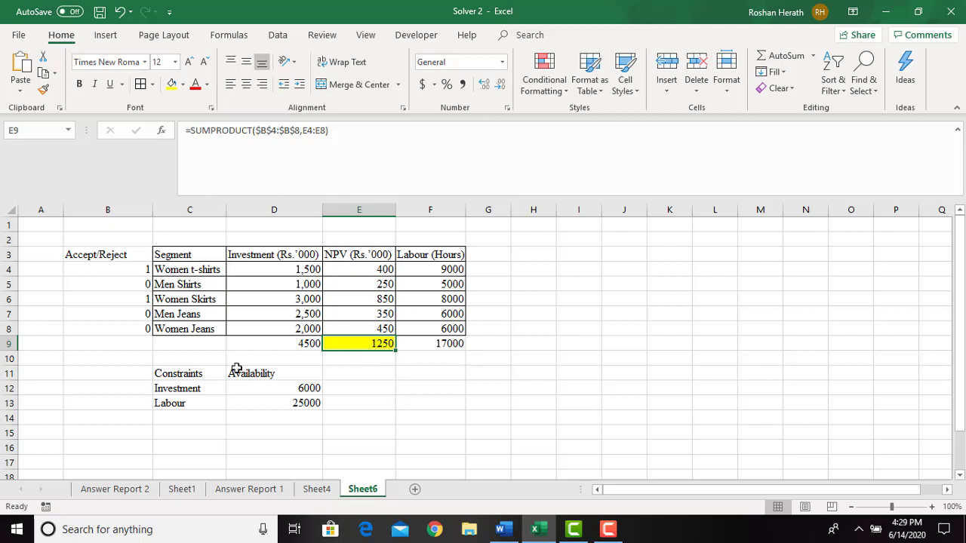
Shade the Accept/Reject decision cells B4:B8 light orange and give them cell borders
drag(119, 269, 114, 325)
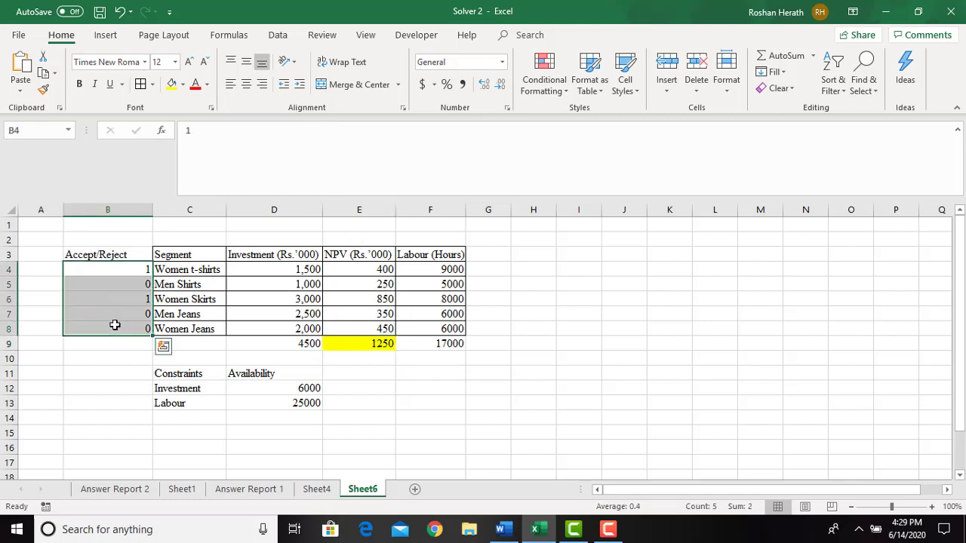
click(185, 86)
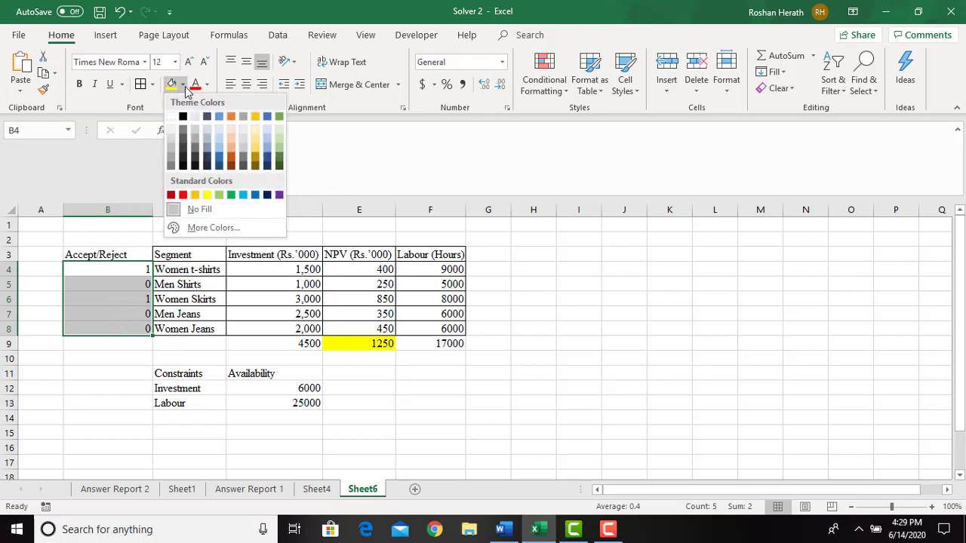
click(233, 141)
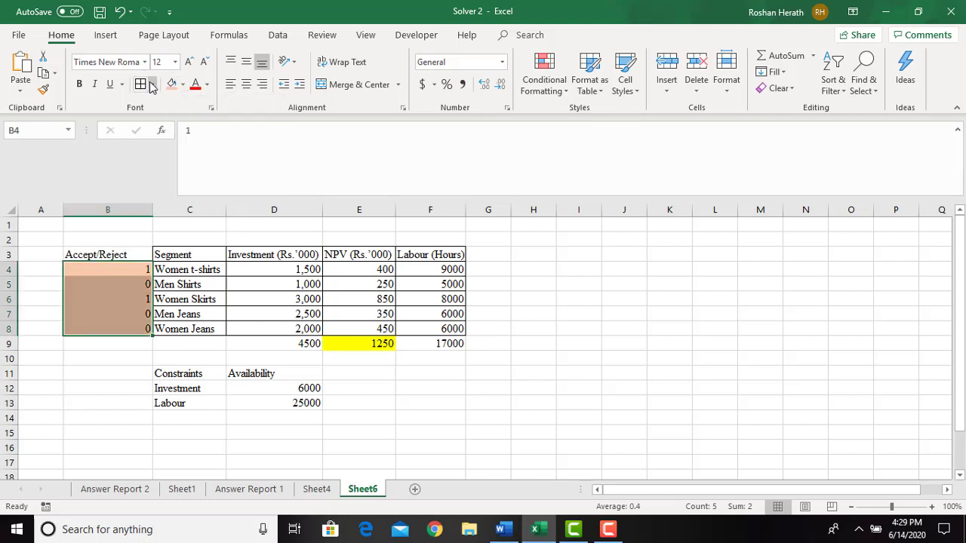
click(606, 316)
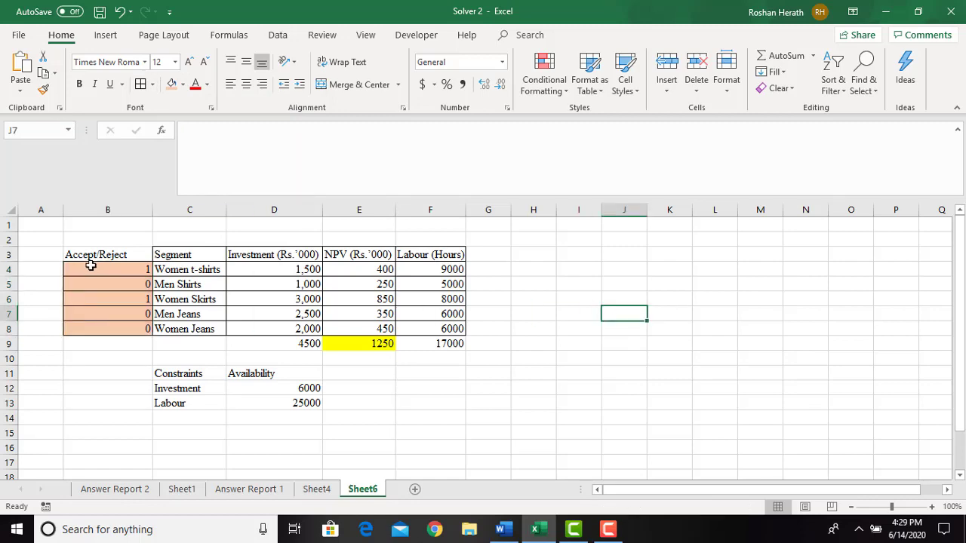
Check the Activity 5 problem statement in the Word document and return to the Excel worksheet
click(502, 531)
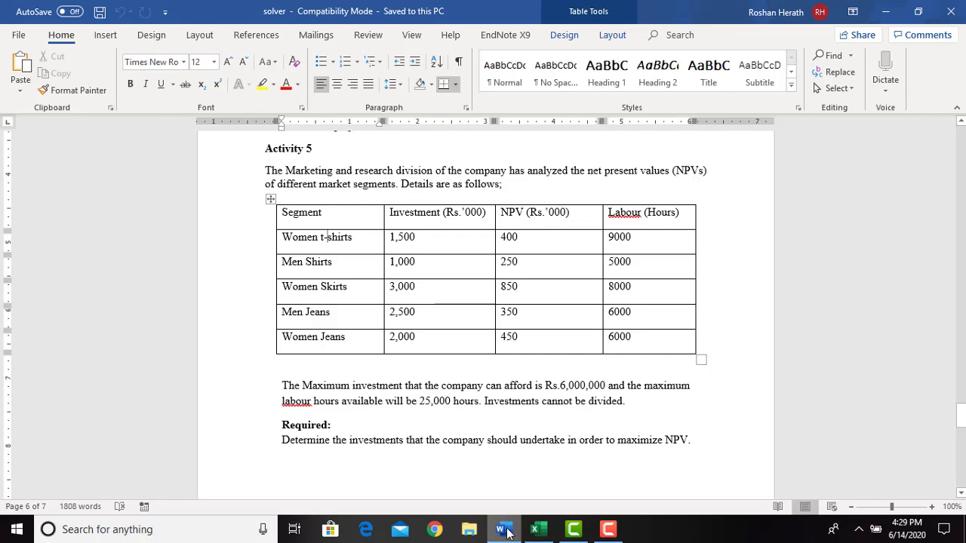
click(504, 532)
click(379, 395)
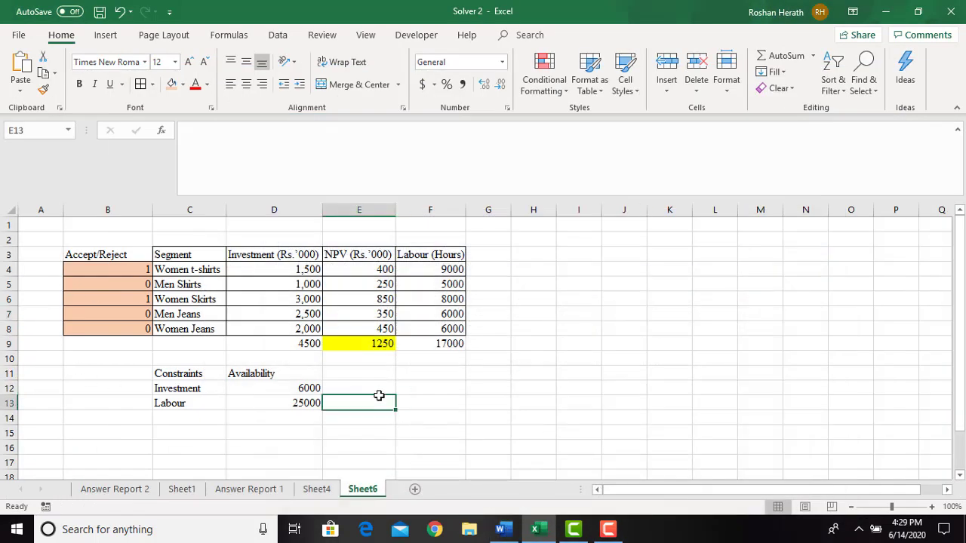
click(527, 401)
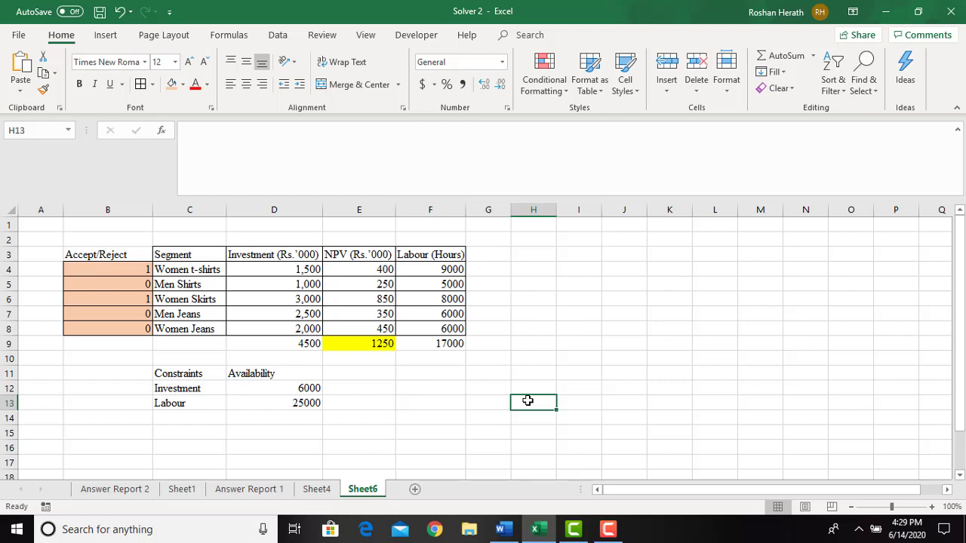
Open Solver and set E9 as the objective to maximize, with B4:B8 as the changing variable cells
click(372, 345)
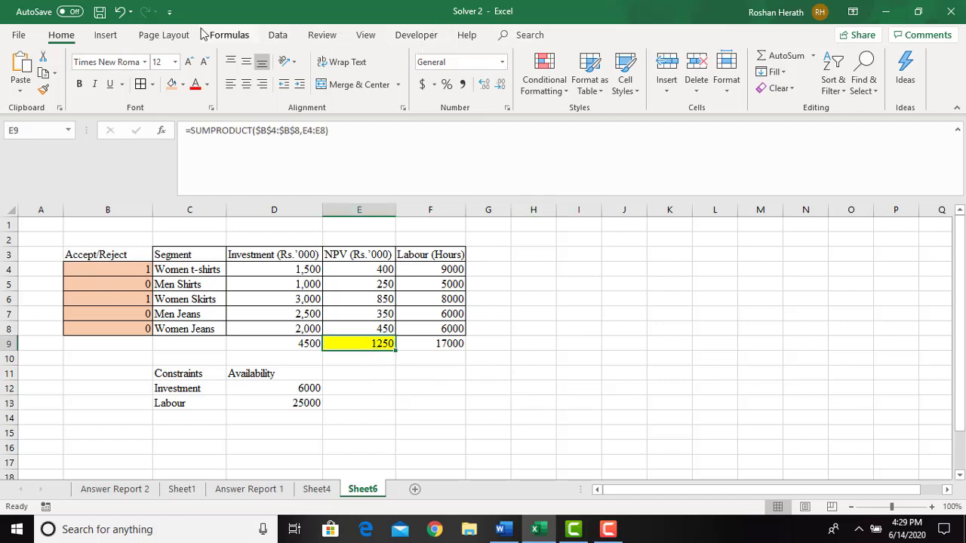
click(289, 39)
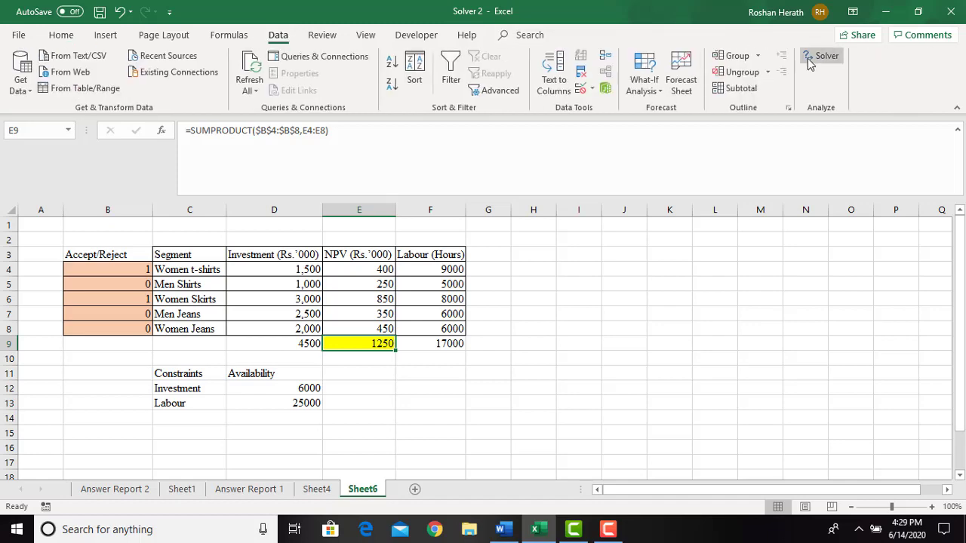
click(809, 59)
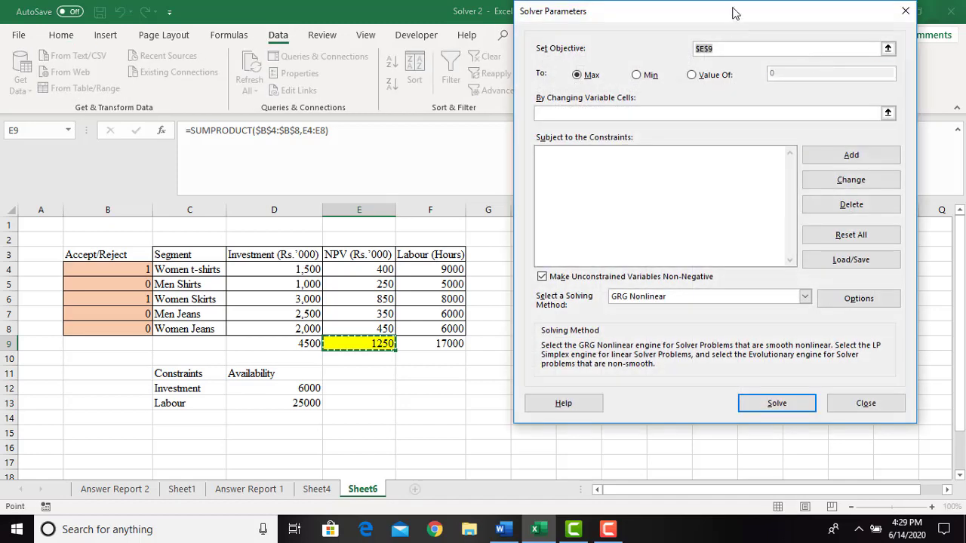
drag(735, 13, 728, 89)
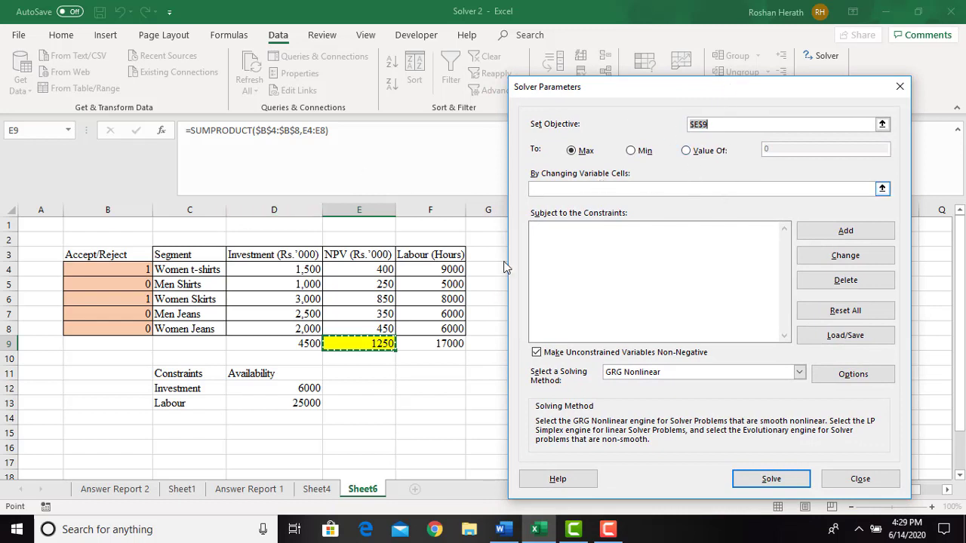
key(BackSpace)
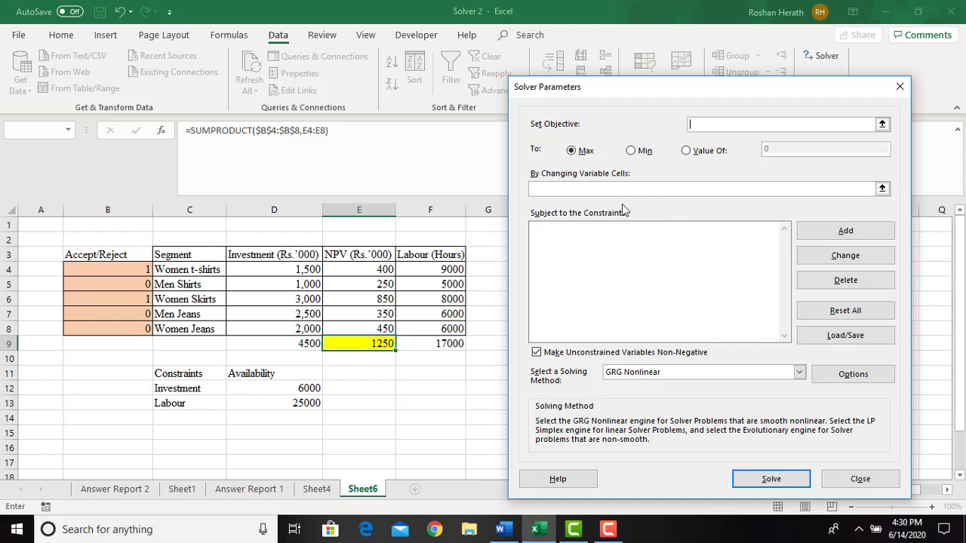
click(372, 345)
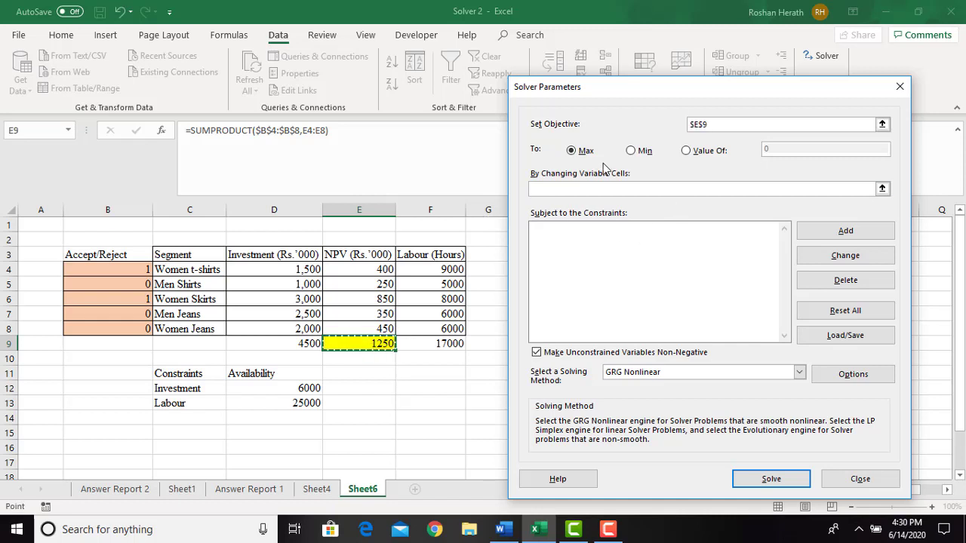
click(540, 187)
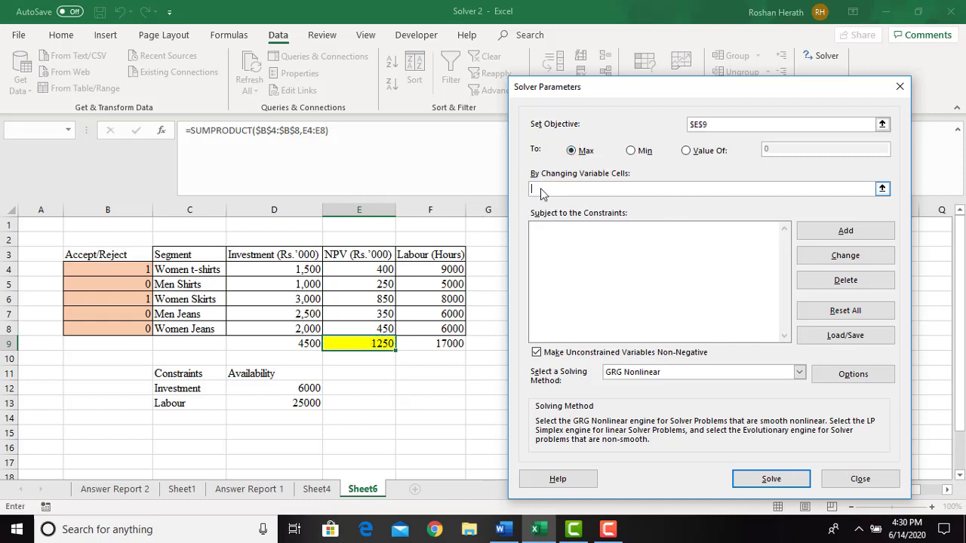
drag(111, 265, 112, 329)
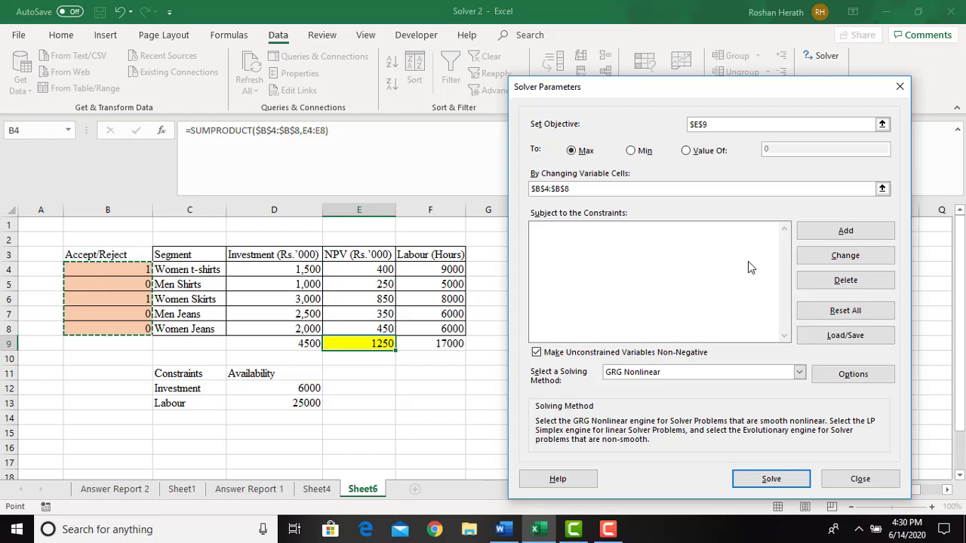
Add the investment constraint $D$9 <= $D$12 to the Solver model
click(843, 233)
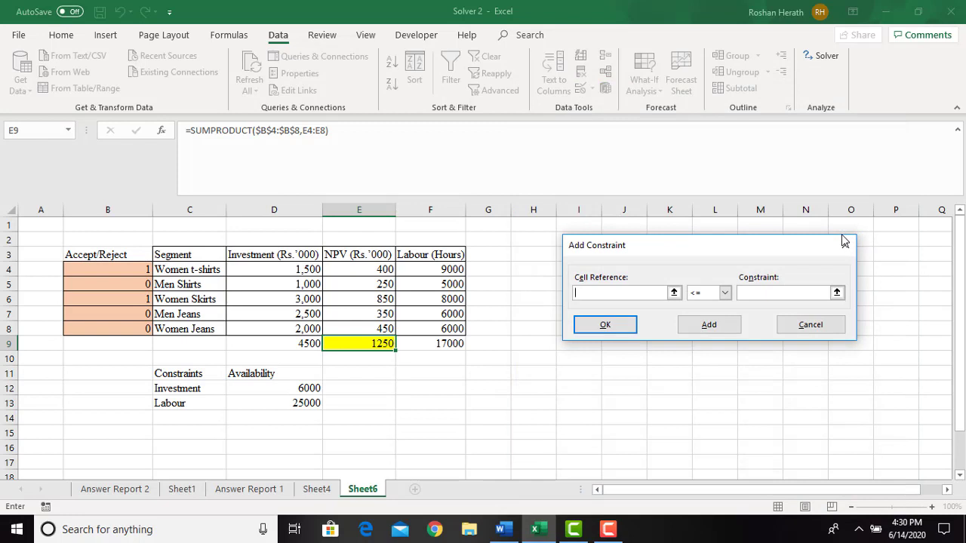
click(297, 345)
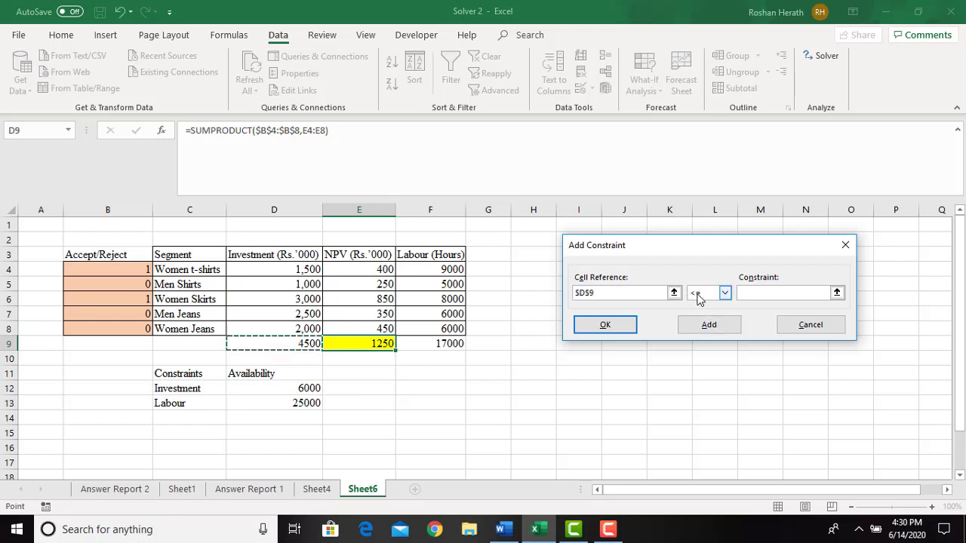
key(Tab)
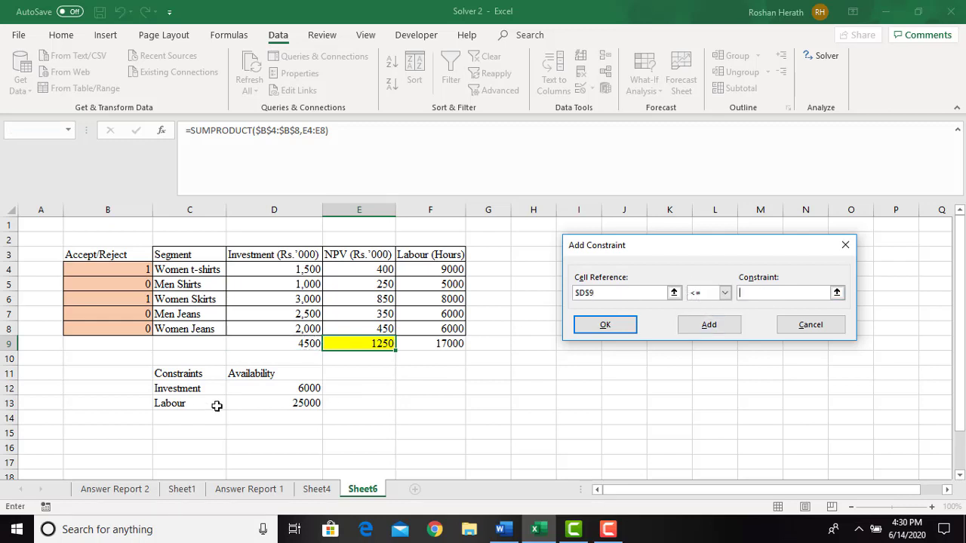
click(295, 388)
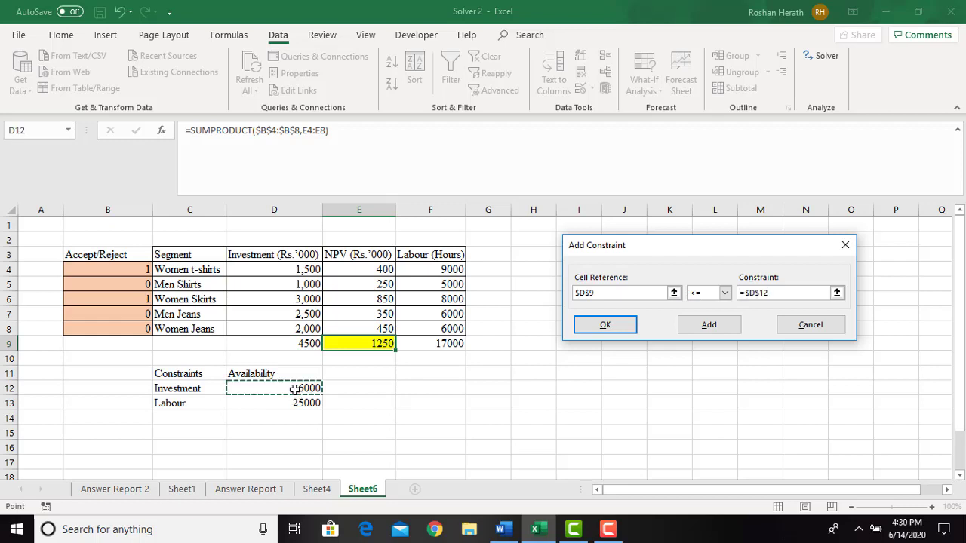
click(695, 324)
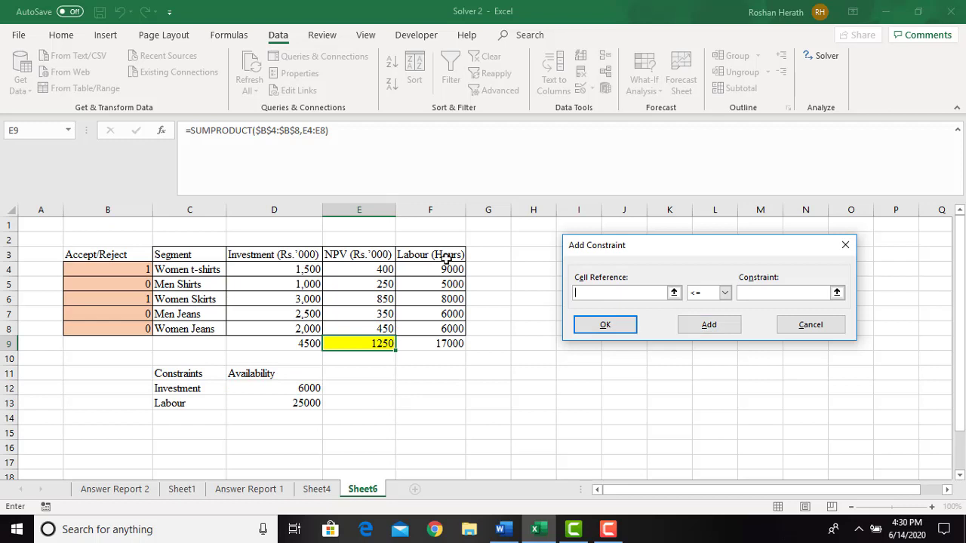
Add the labour constraint $F$9 <= $D$13 to the Solver model
click(450, 342)
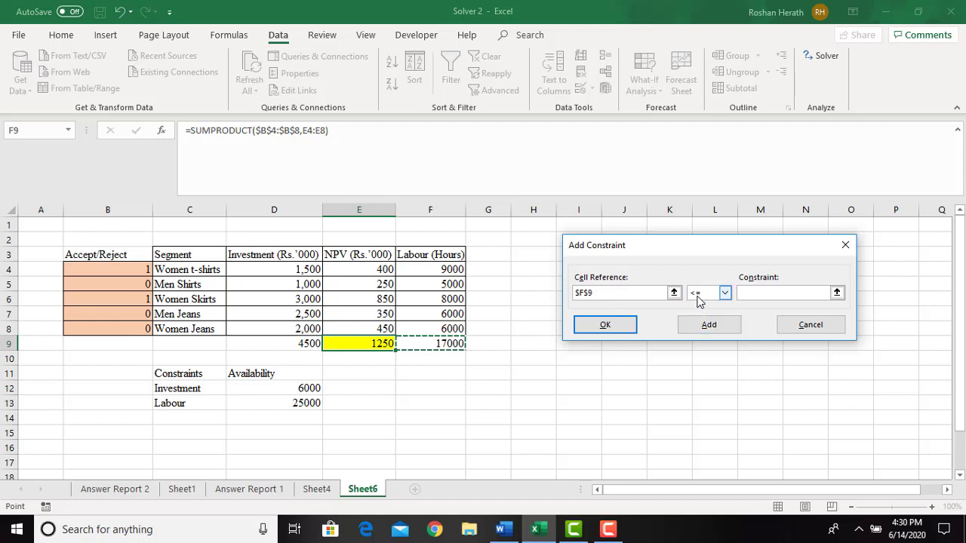
click(784, 293)
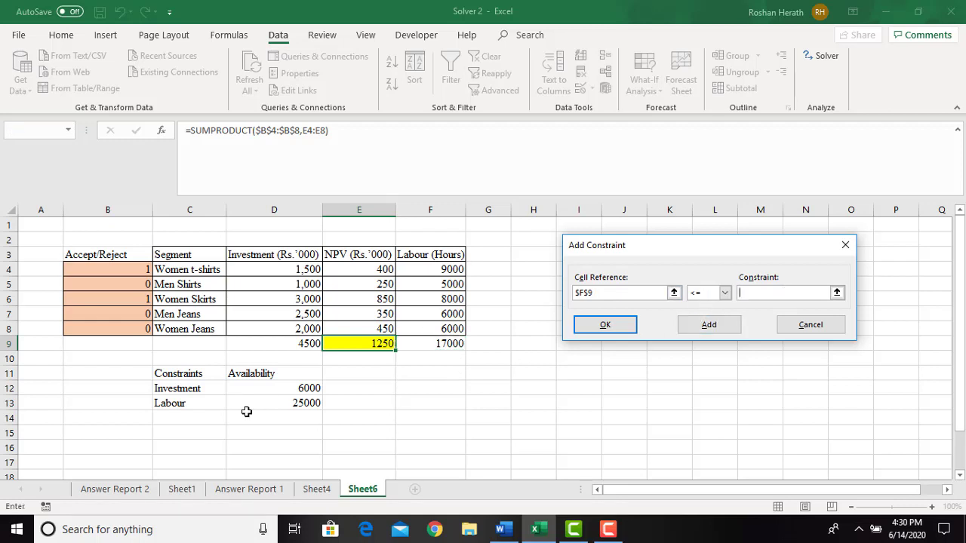
click(278, 405)
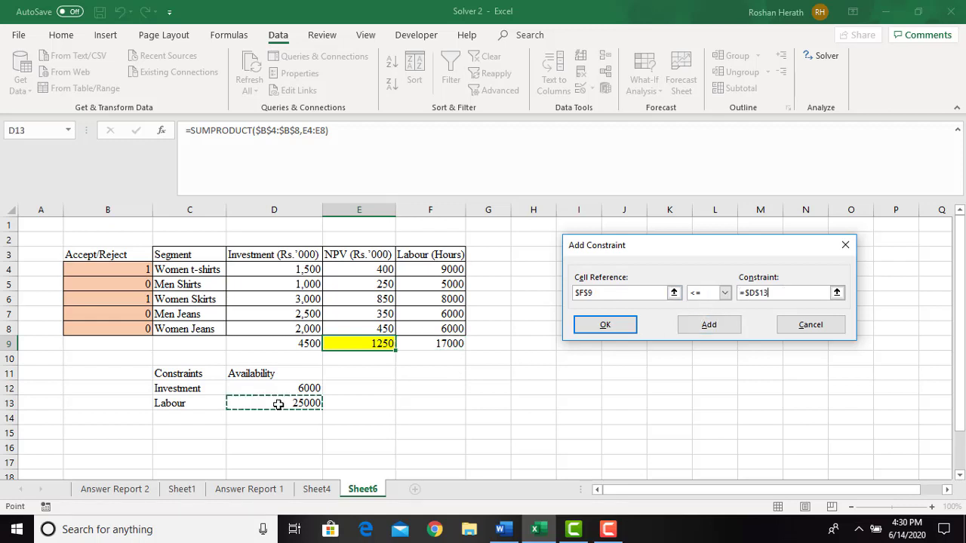
click(709, 326)
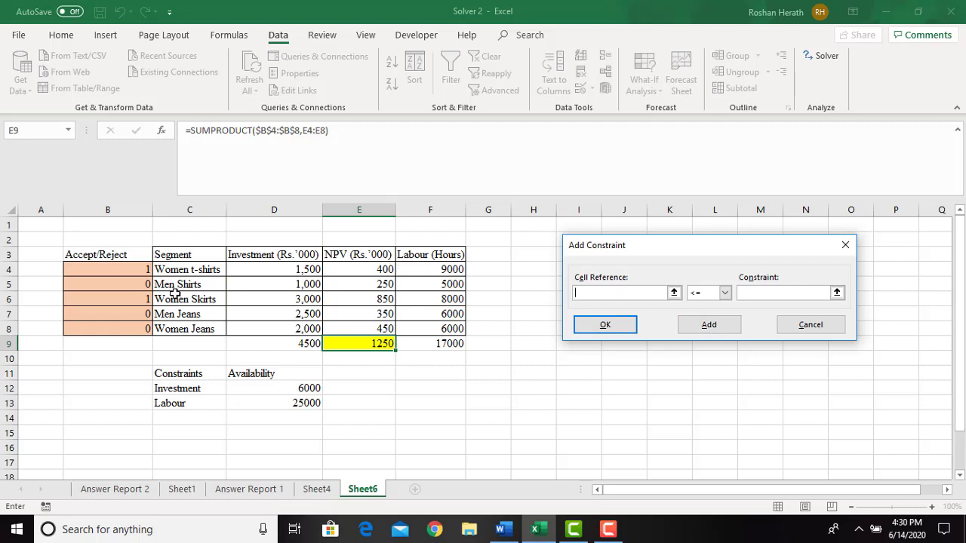
Add a binary constraint on the accept/reject cells $B$4:$B$8 to the Solver model
drag(122, 270, 118, 327)
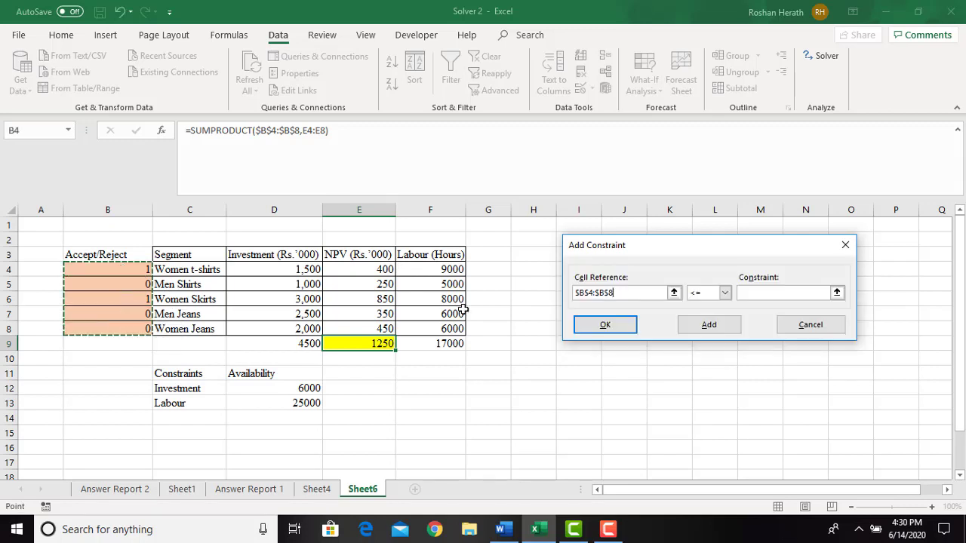
click(724, 292)
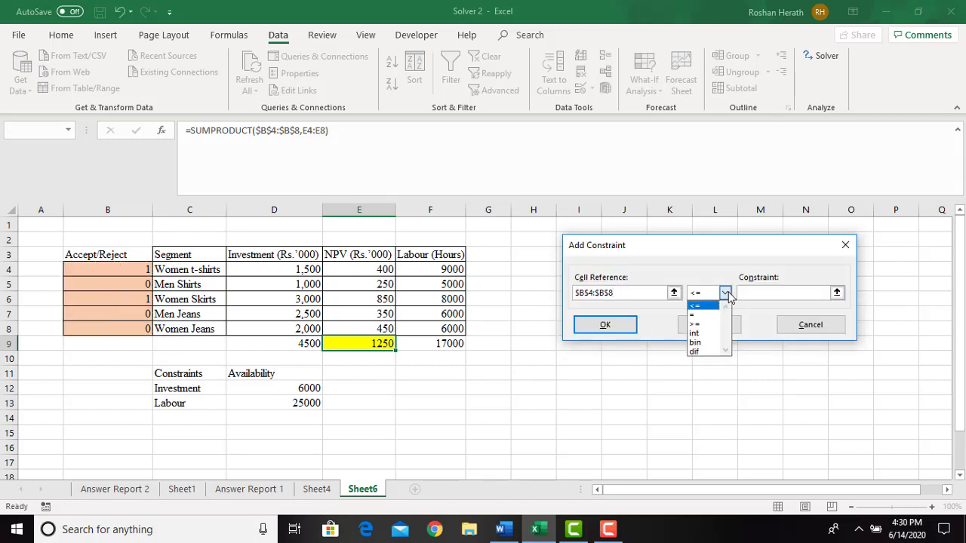
click(700, 343)
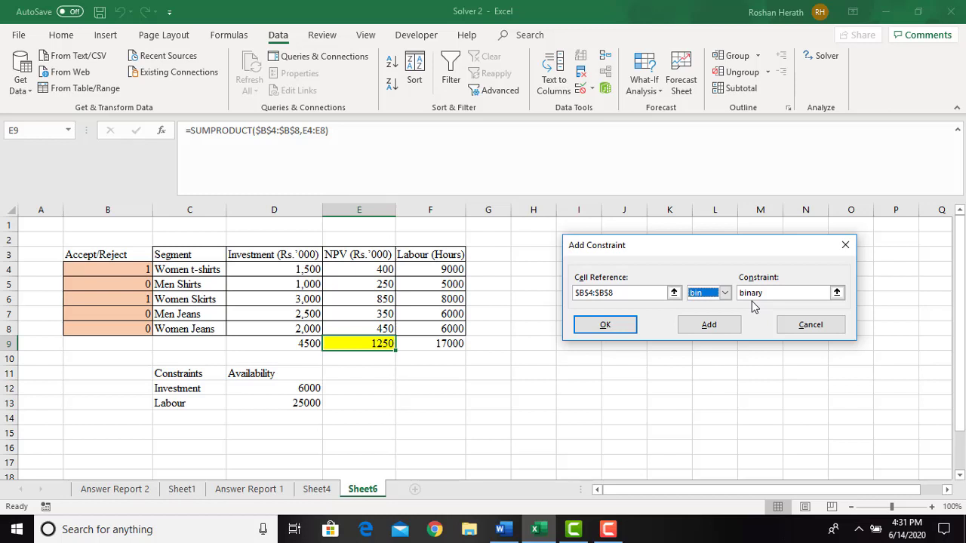
click(606, 324)
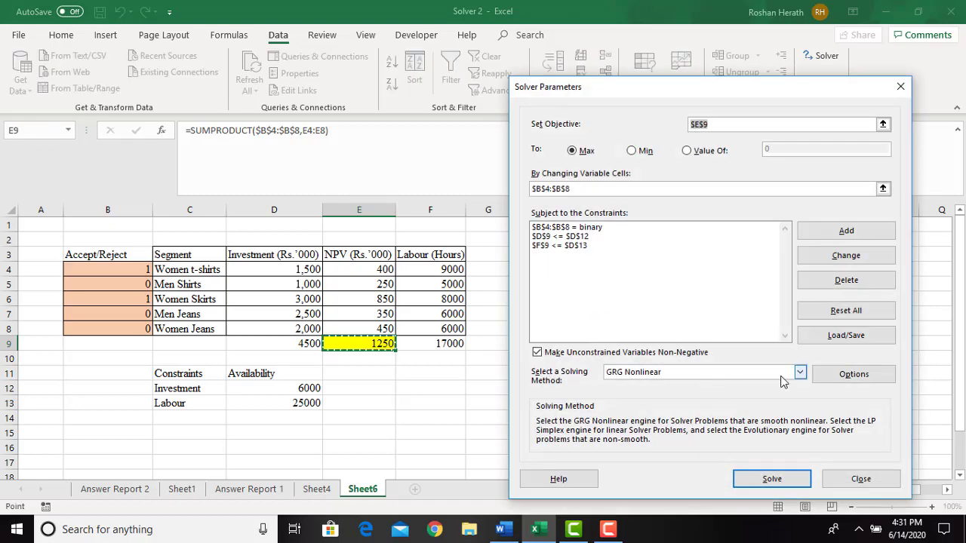
Solve the model with the Simplex LP method, keeping the Solver solution and generating an Answer report
click(799, 373)
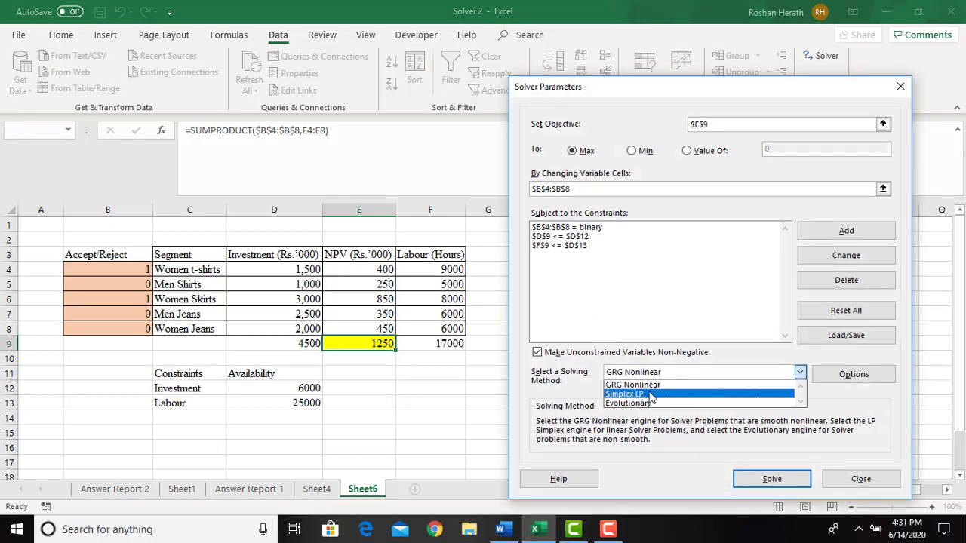
key(Escape)
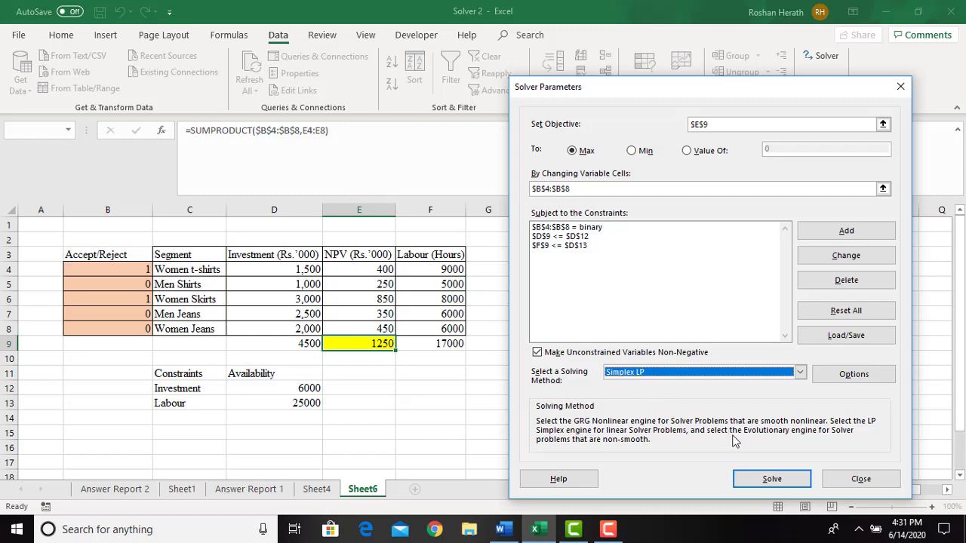
click(760, 476)
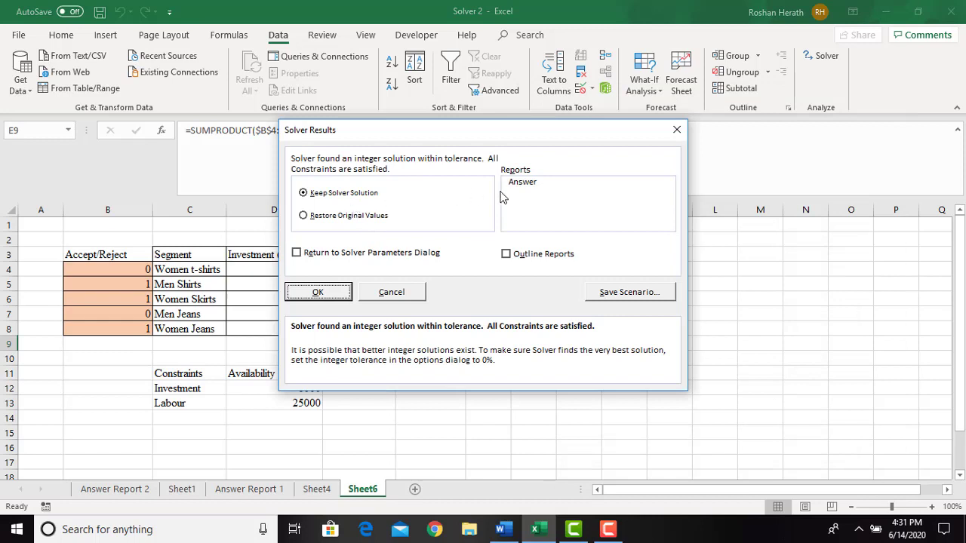
click(523, 184)
click(526, 189)
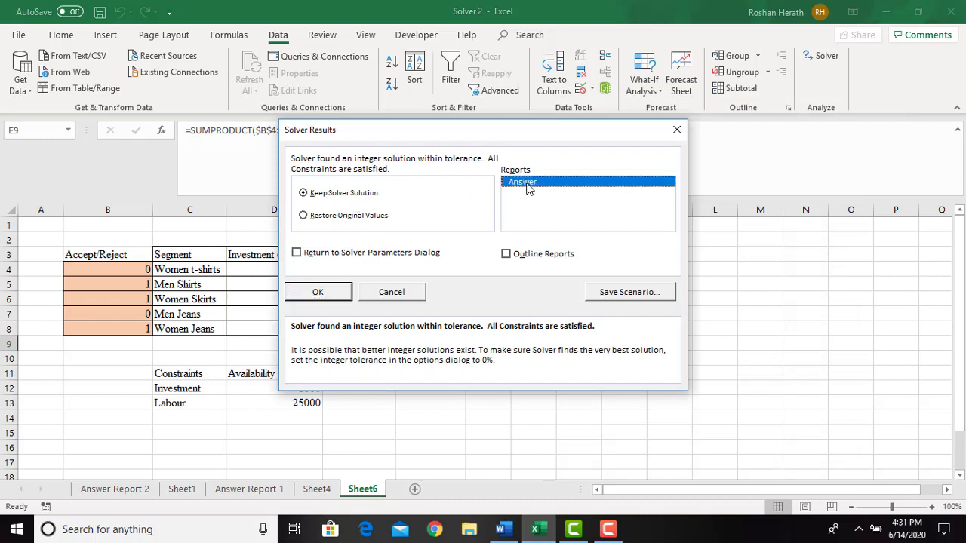
click(317, 292)
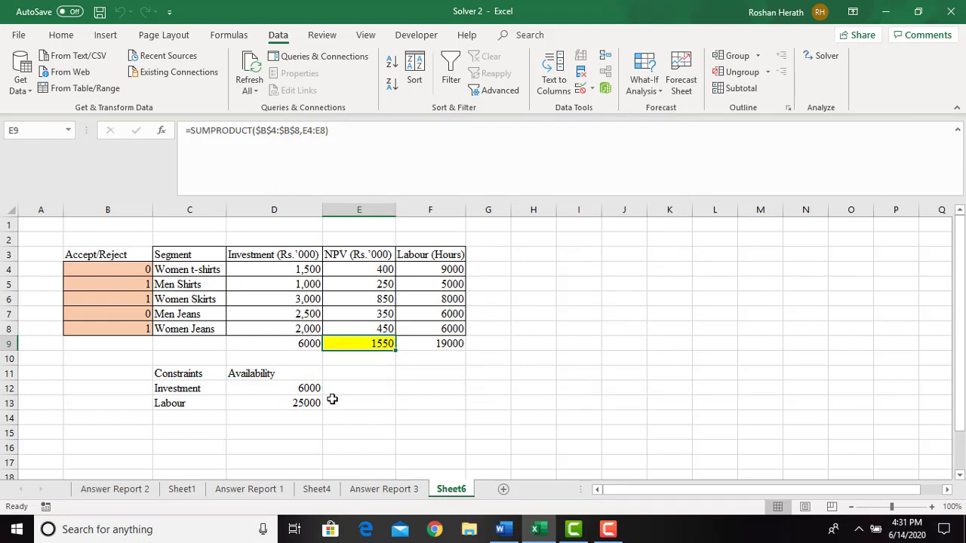
Examine which segments are accepted, compare the investment and labour totals with their availability limits, and check the total NPV
click(142, 283)
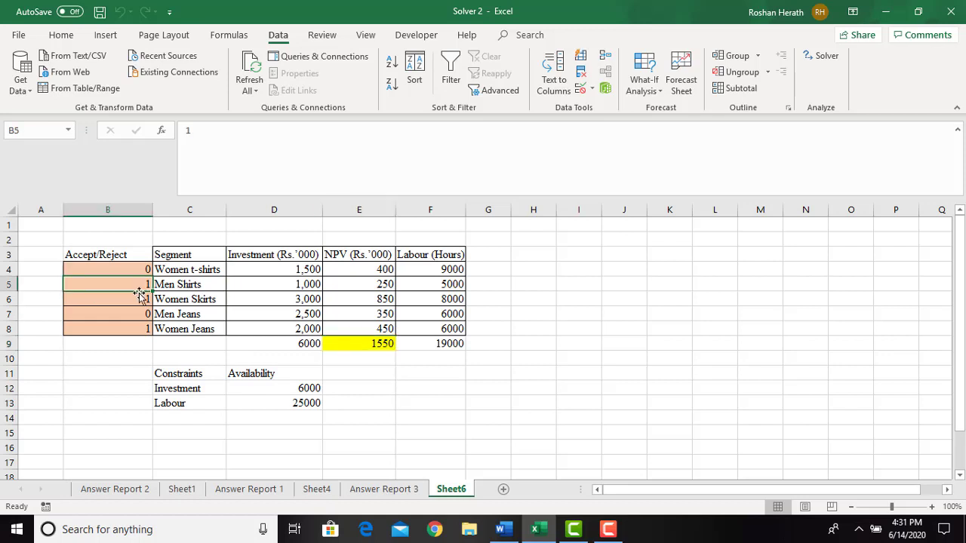
click(135, 299)
click(134, 326)
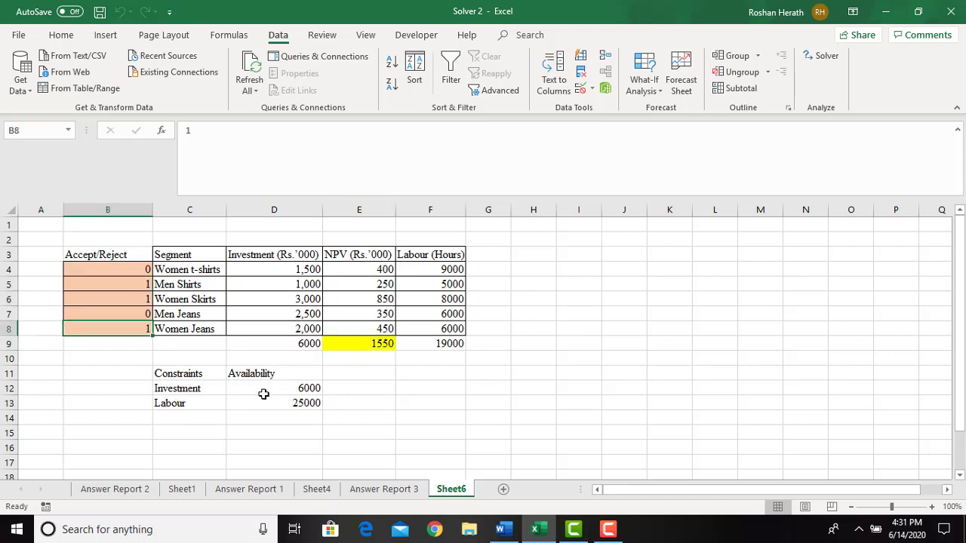
click(305, 389)
click(307, 345)
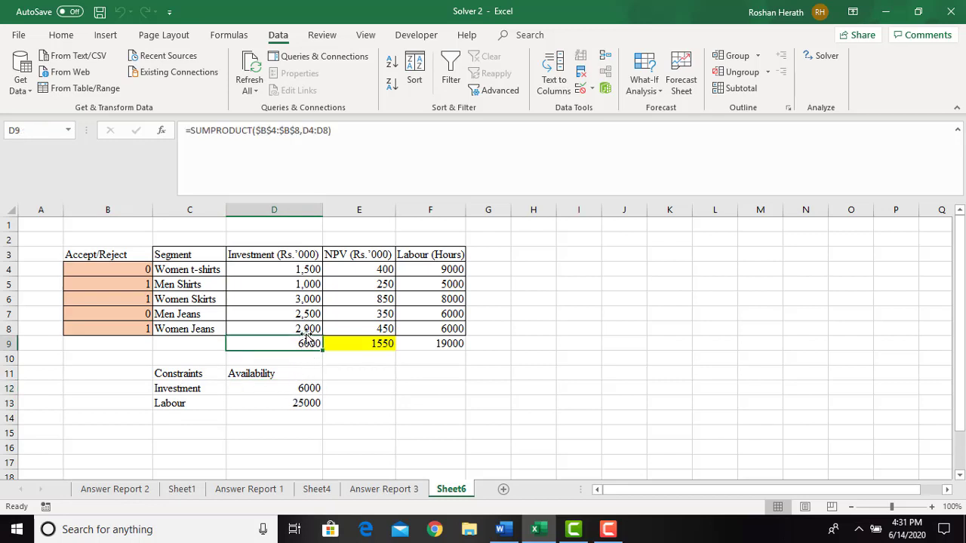
click(304, 405)
click(450, 346)
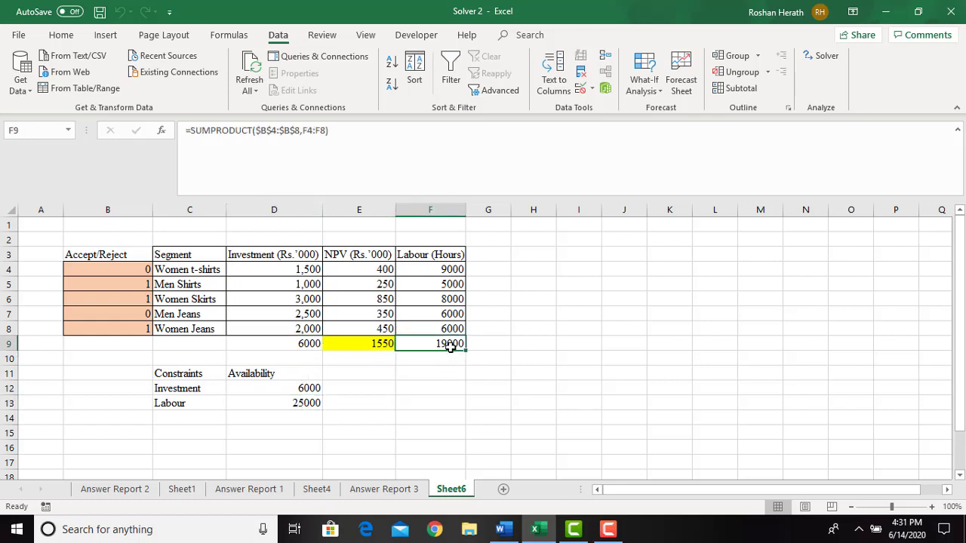
click(377, 344)
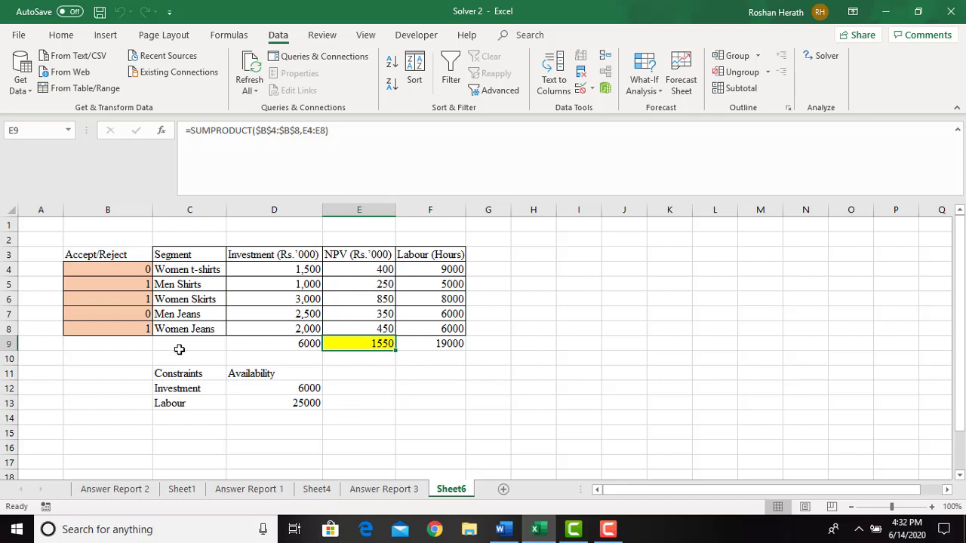
Review the objective, variable cells and constraints in Answer Report 3, and return to Sheet6
click(382, 489)
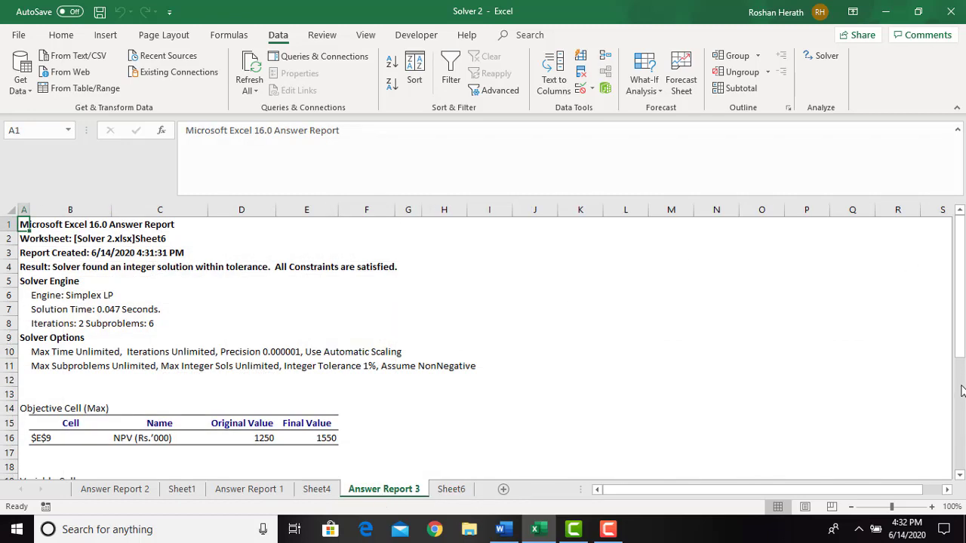
drag(961, 339, 953, 457)
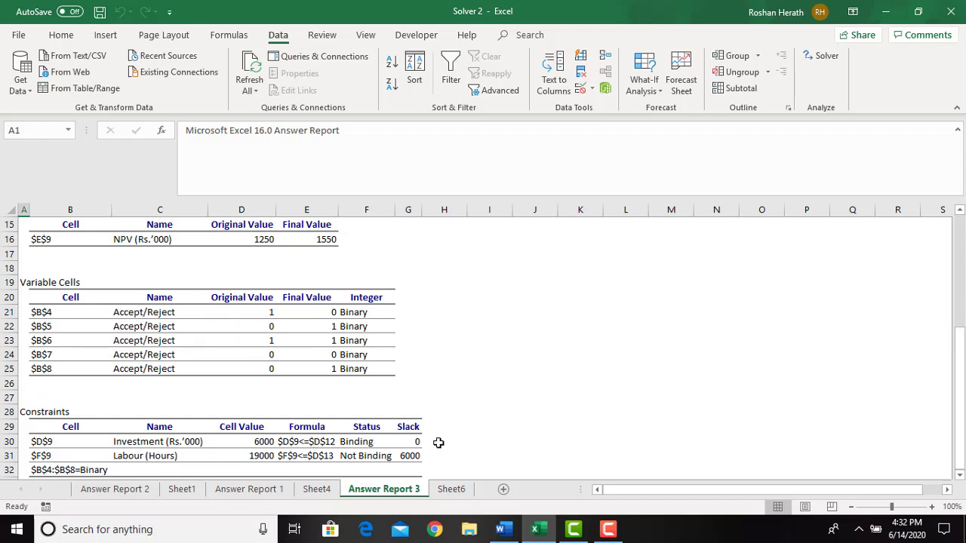
click(451, 489)
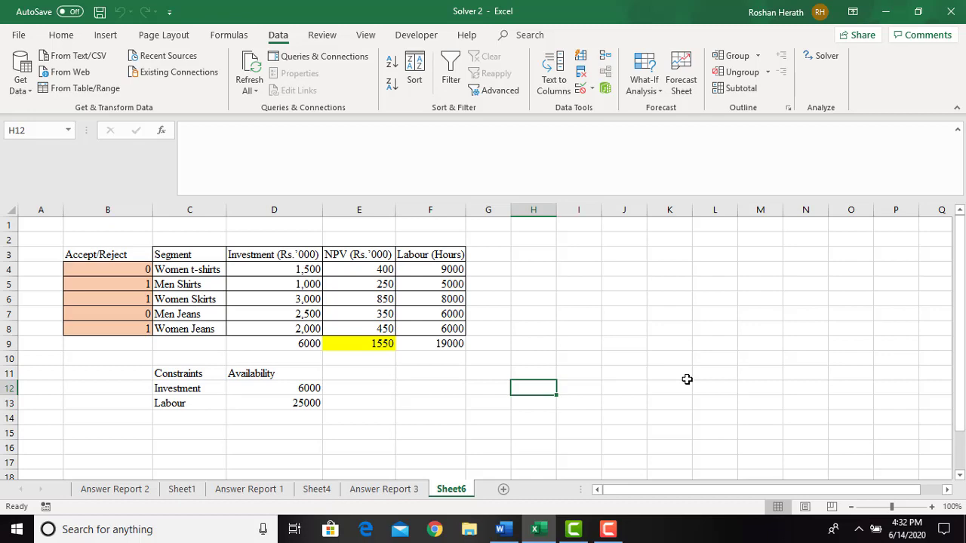
Switch to the Word document to recheck the Activity 5 problem statement
click(504, 531)
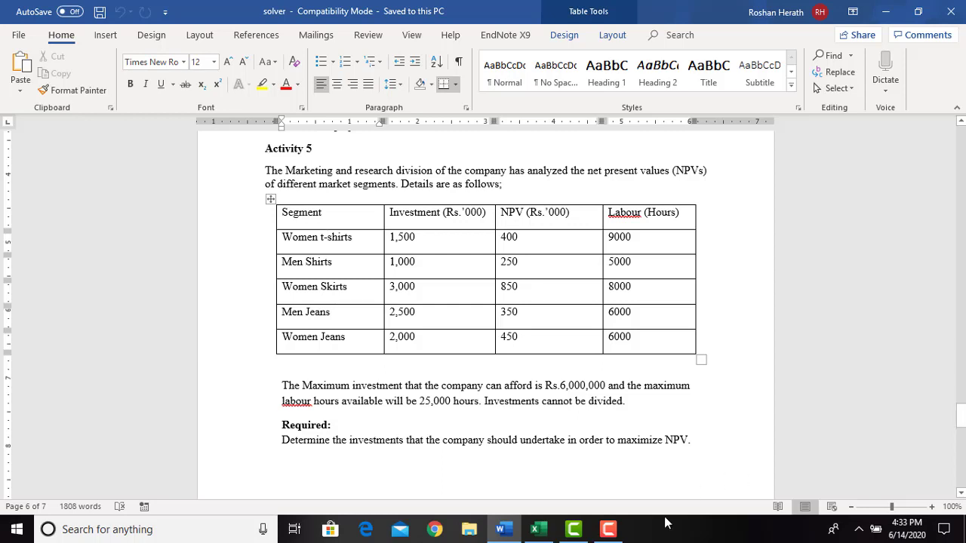
click(608, 529)
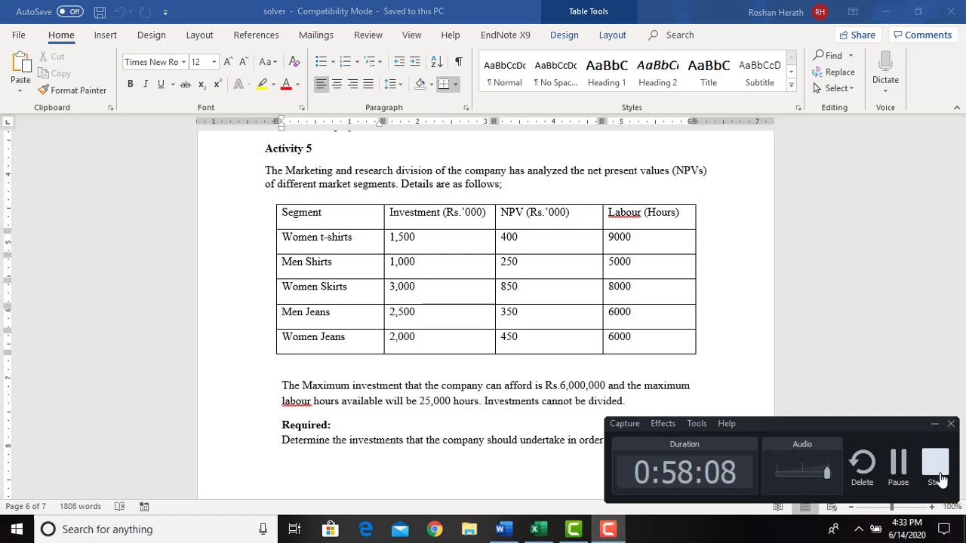